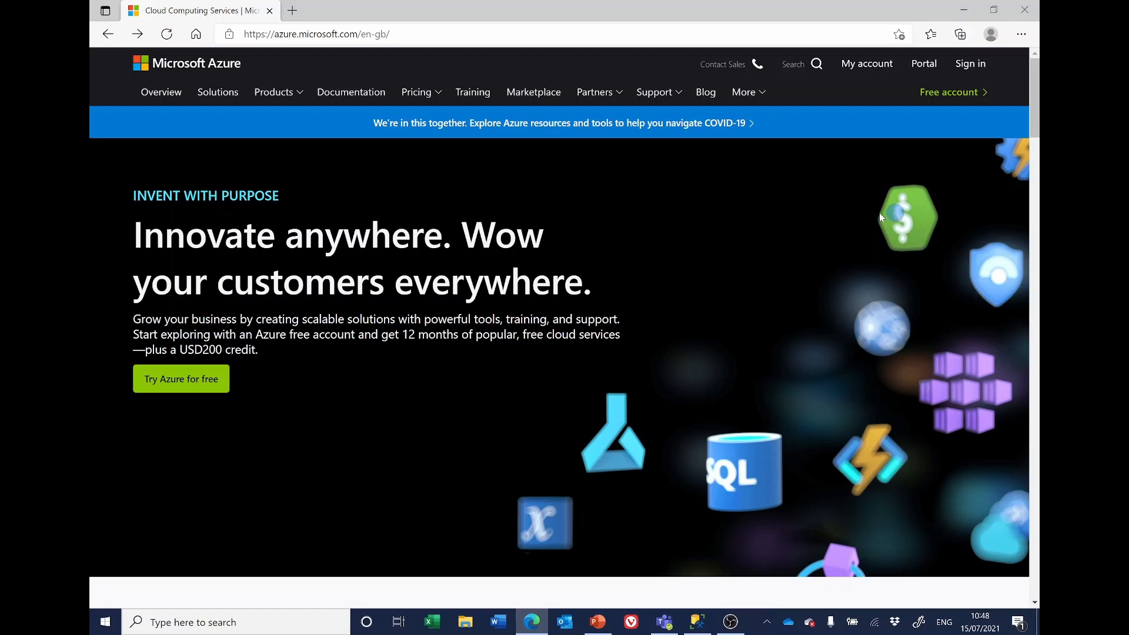
Look through the Azure home page's product, customer story and news sections
{"action": "scroll", "coordinate": [687, 245], "scroll_direction": "down", "scroll_amount": 8}
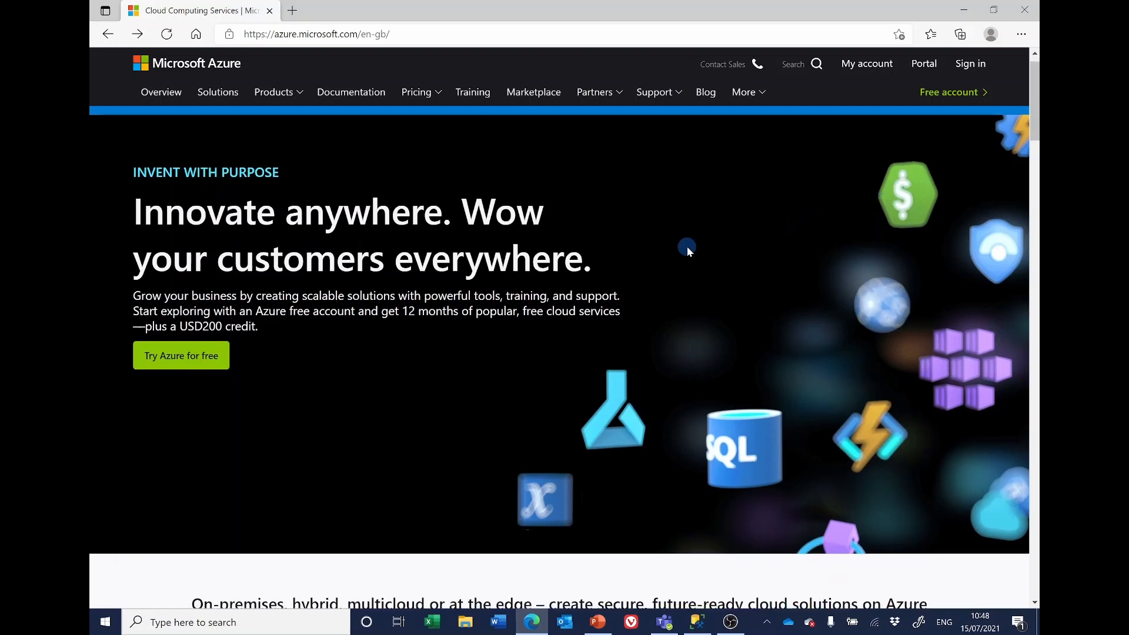
{"action": "scroll", "coordinate": [691, 234], "scroll_direction": "down", "scroll_amount": 3}
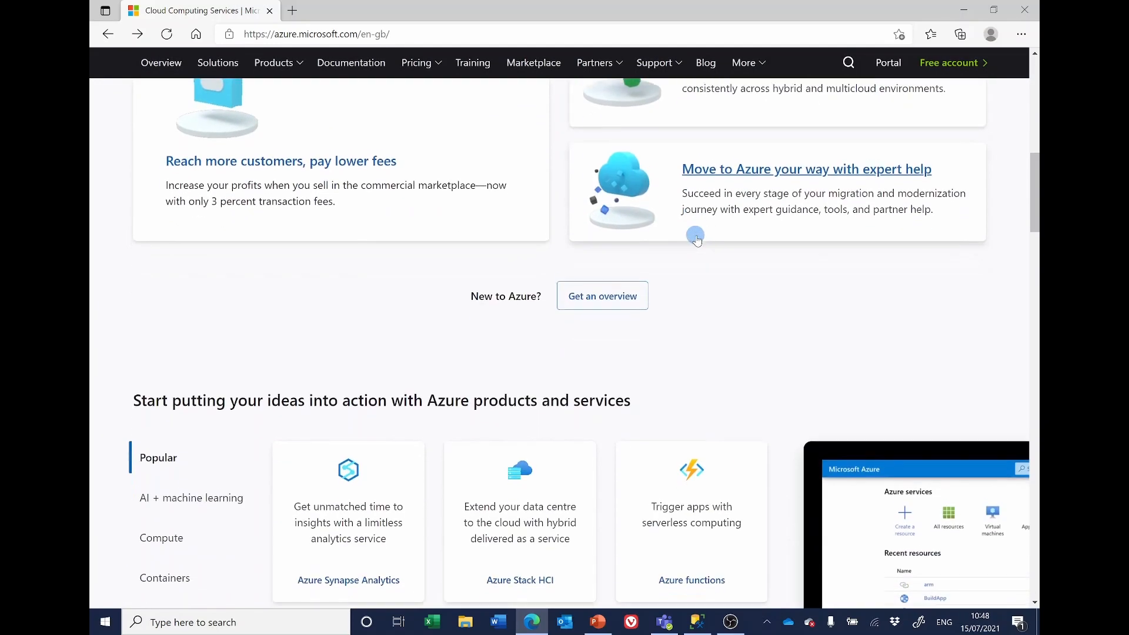
{"action": "scroll", "coordinate": [727, 240], "scroll_direction": "down", "scroll_amount": 3}
{"action": "scroll", "coordinate": [736, 245], "scroll_direction": "down", "scroll_amount": 7}
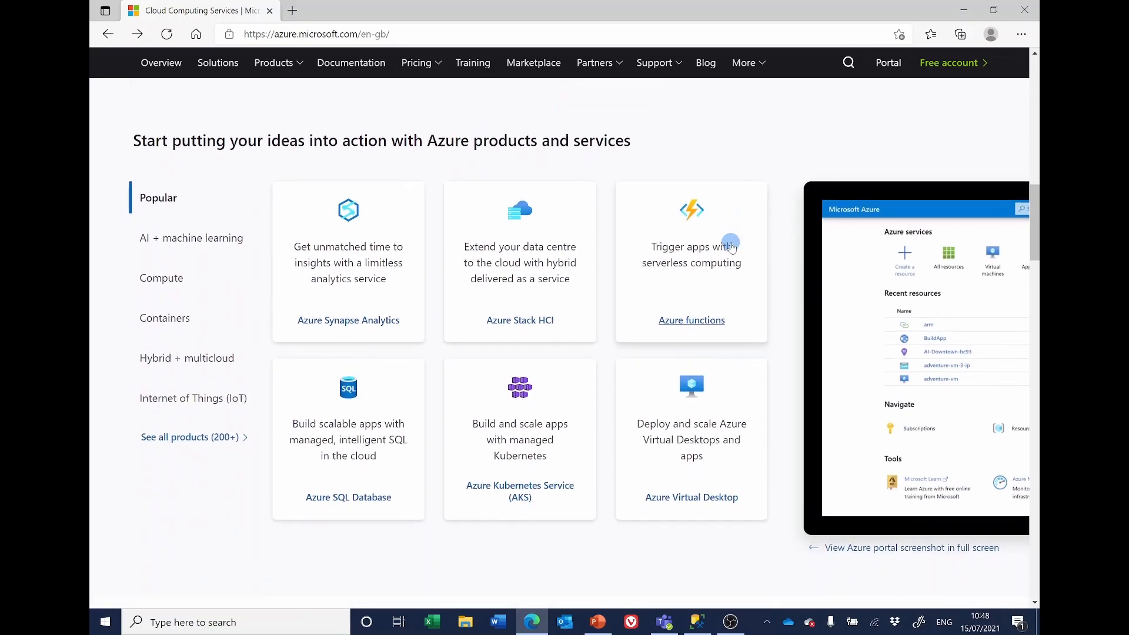
{"action": "scroll", "coordinate": [748, 246], "scroll_direction": "down", "scroll_amount": 12}
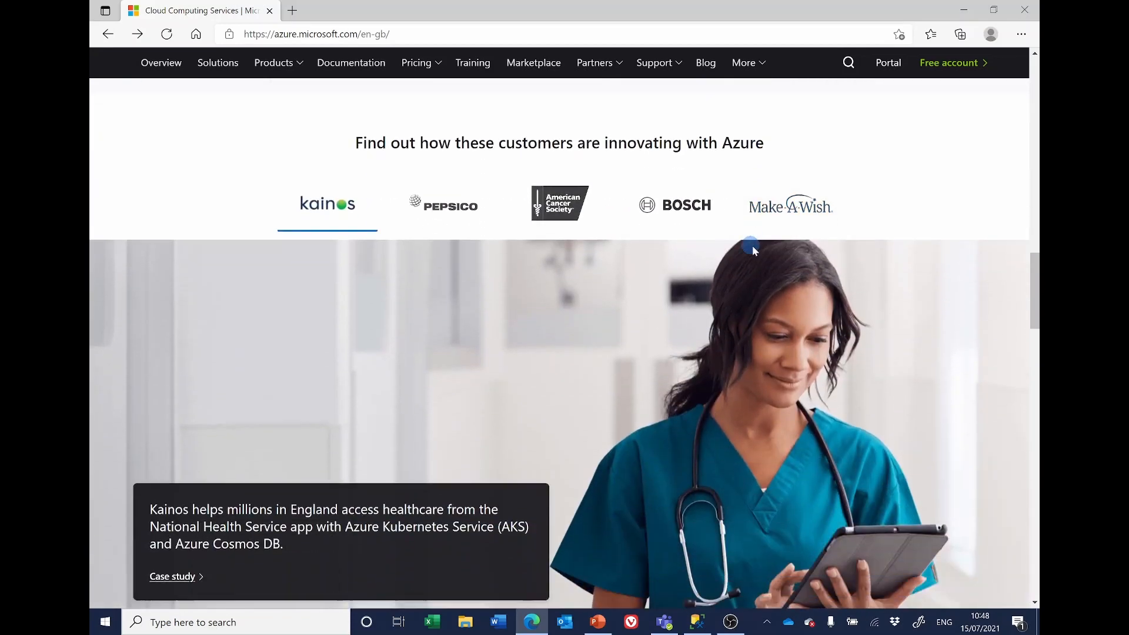
{"action": "scroll", "coordinate": [771, 247], "scroll_direction": "down", "scroll_amount": 11}
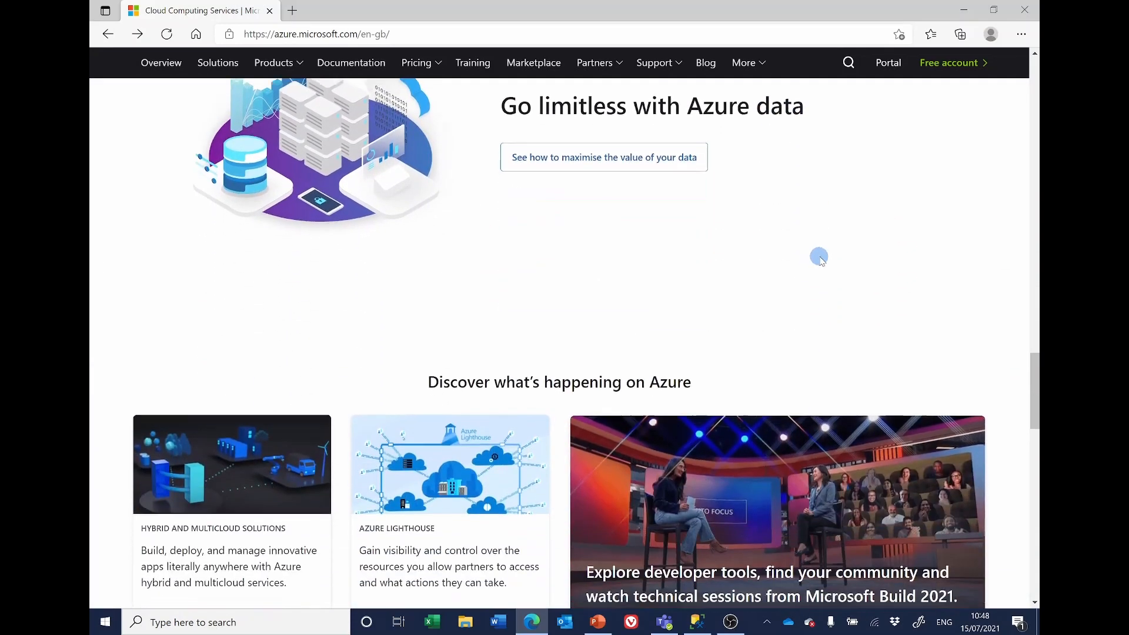
{"action": "scroll", "coordinate": [832, 260], "scroll_direction": "down", "scroll_amount": 13}
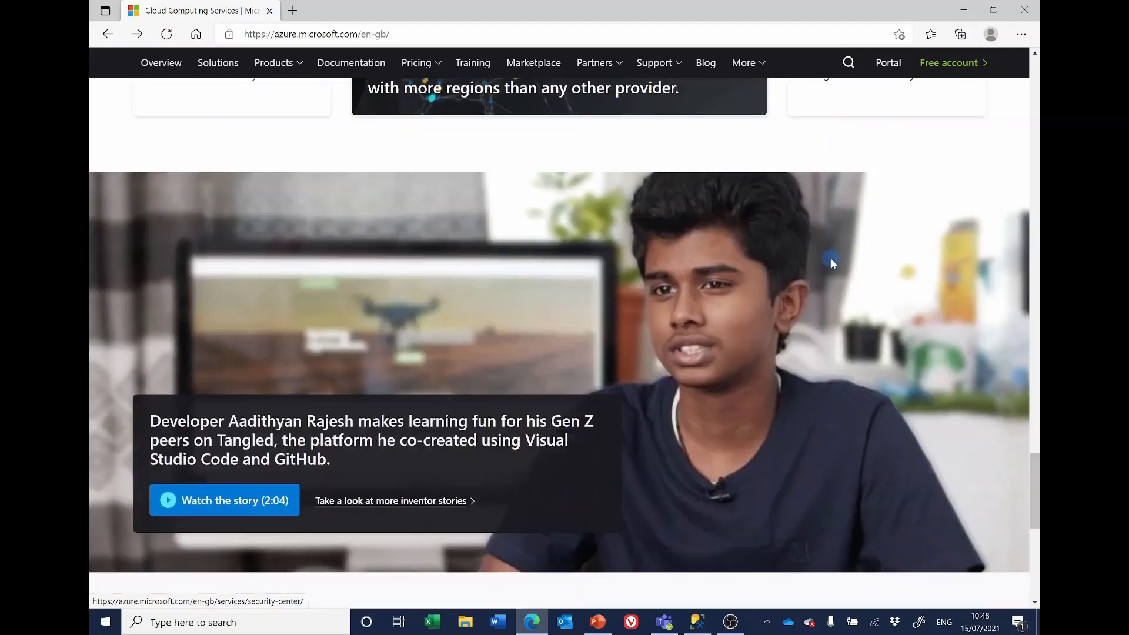
{"action": "scroll", "coordinate": [835, 263], "scroll_direction": "up", "scroll_amount": 20}
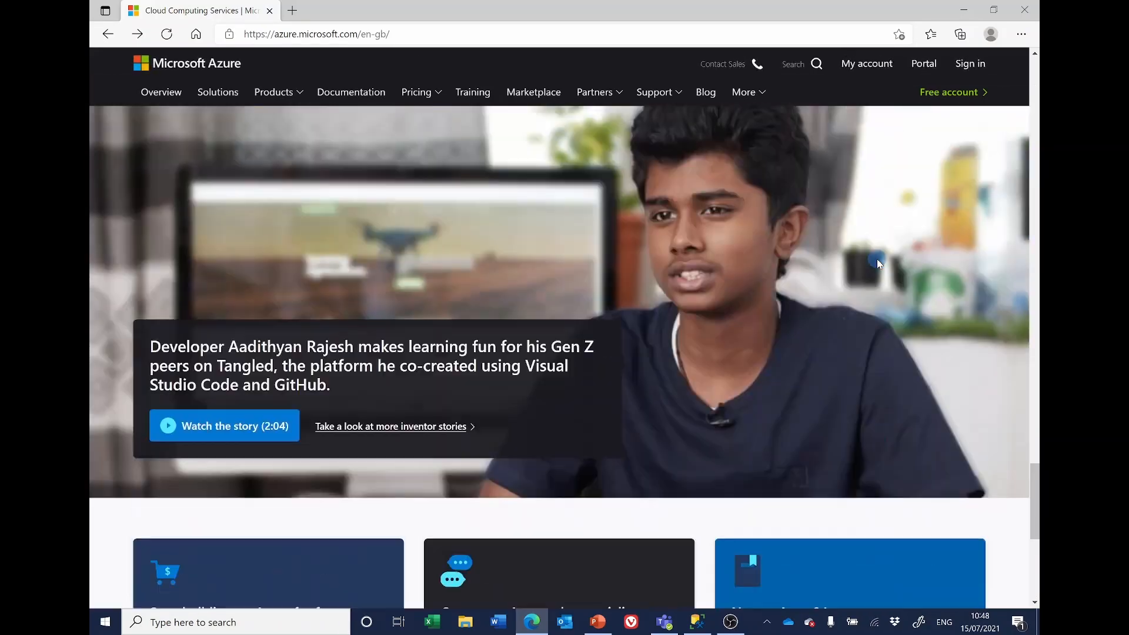
{"action": "scroll", "coordinate": [878, 260], "scroll_direction": "up", "scroll_amount": 15}
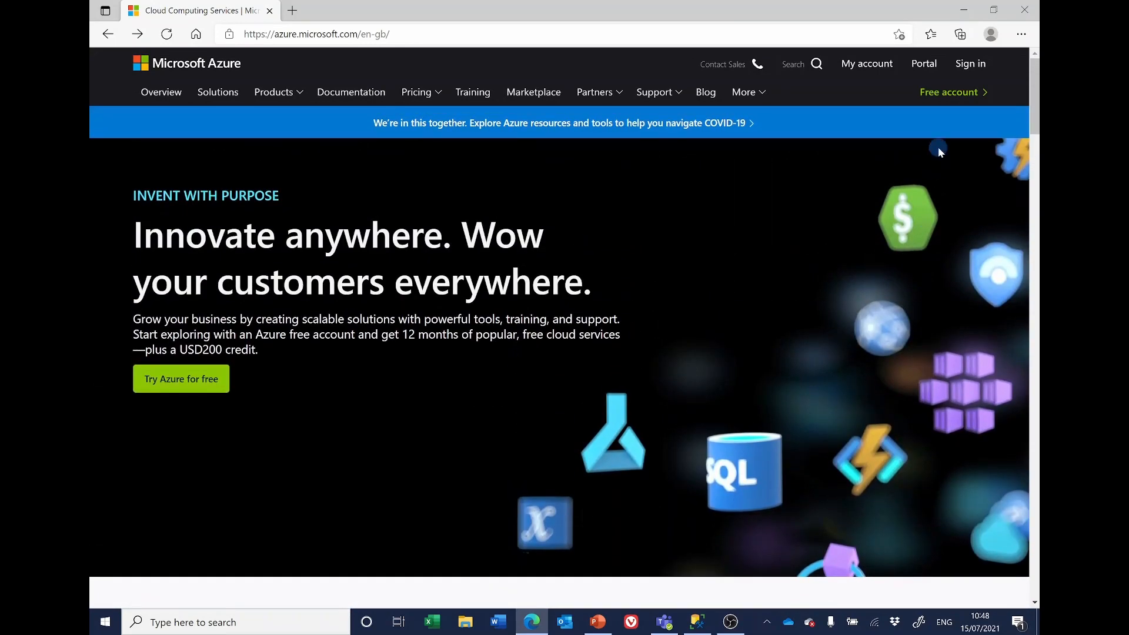
Open the Azure free account page and review the products free for 12 months and those always free
{"action": "left_click", "coordinate": [945, 95]}
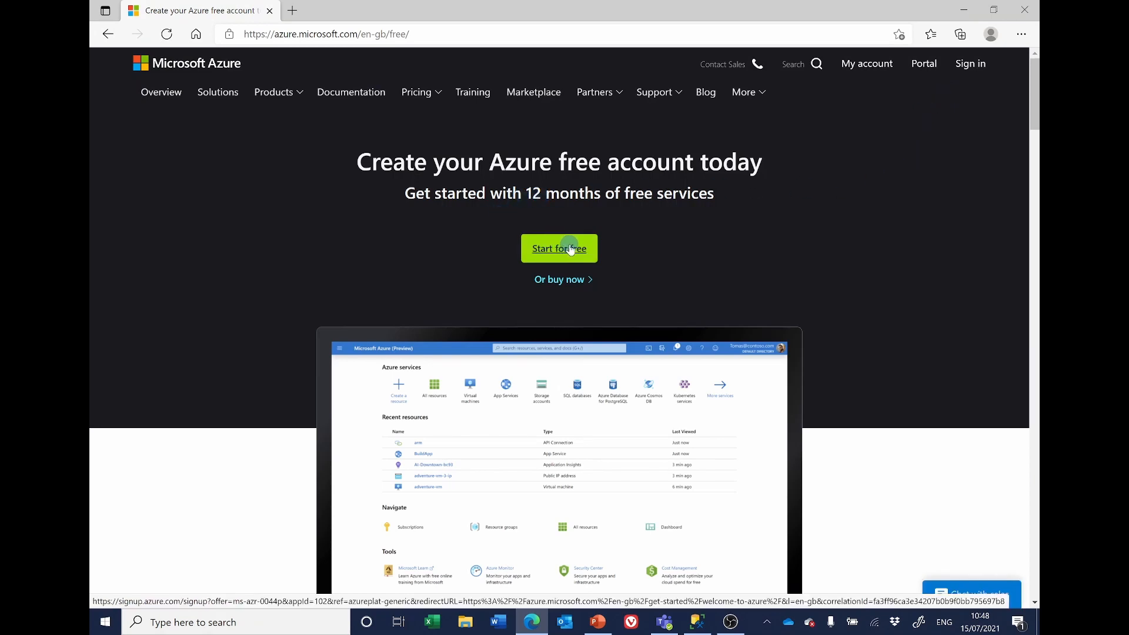
{"action": "scroll", "coordinate": [891, 206], "scroll_direction": "down", "scroll_amount": 3}
{"action": "scroll", "coordinate": [895, 206], "scroll_direction": "down", "scroll_amount": 2}
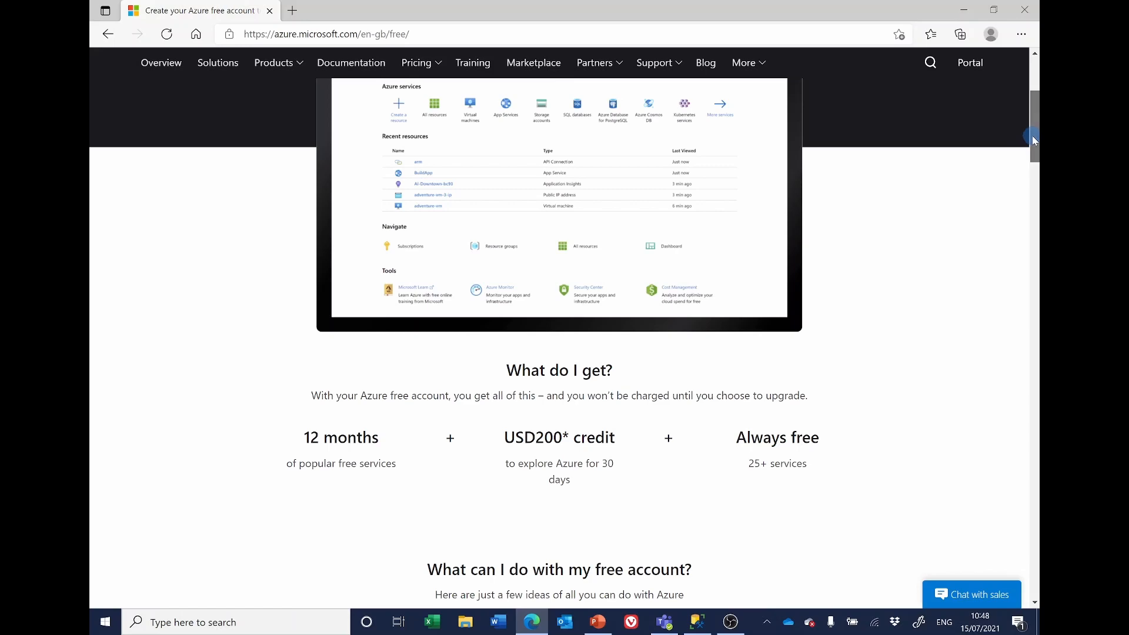
{"action": "left_click_drag", "start_coordinate": [1035, 140], "coordinate": [1036, 277]}
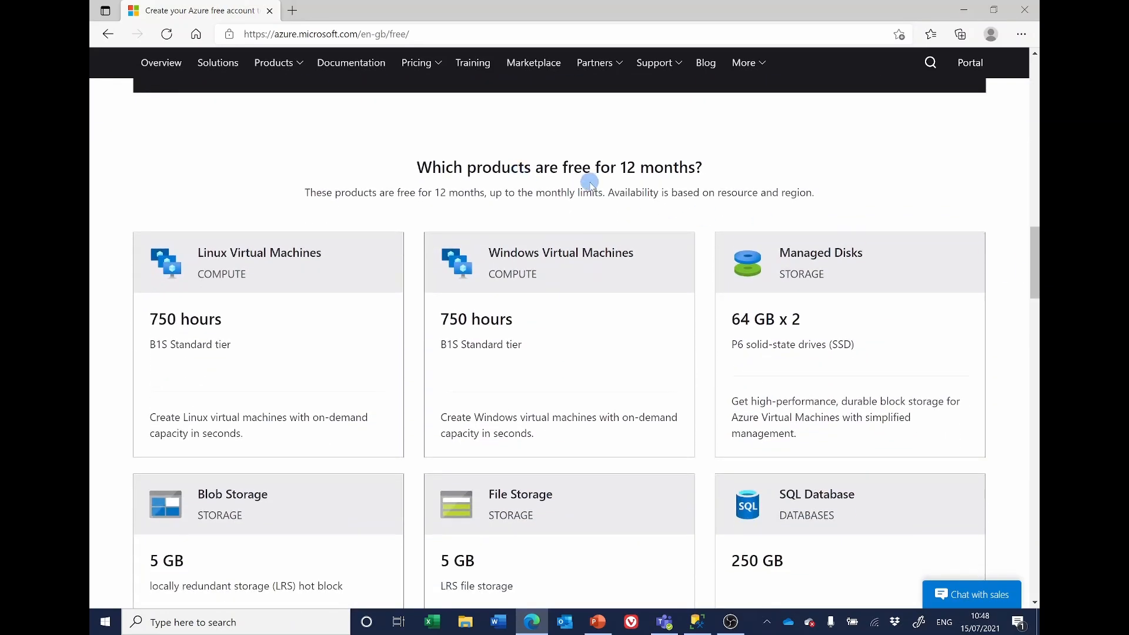
{"action": "scroll", "coordinate": [865, 207], "scroll_direction": "down", "scroll_amount": 15}
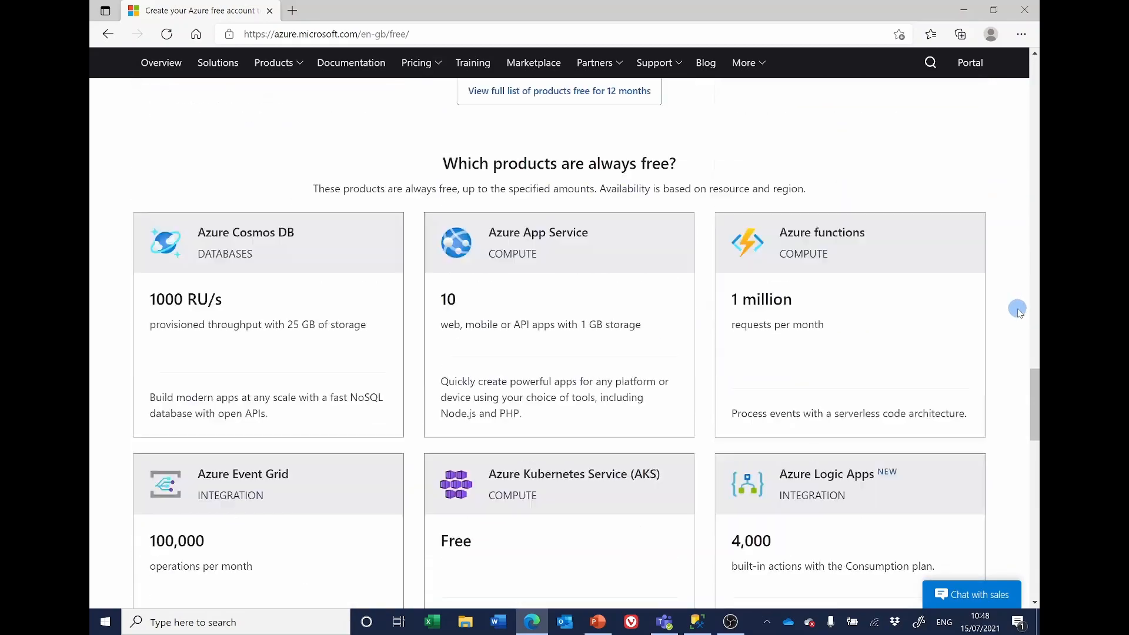
{"action": "scroll", "coordinate": [1019, 310], "scroll_direction": "down", "scroll_amount": 20}
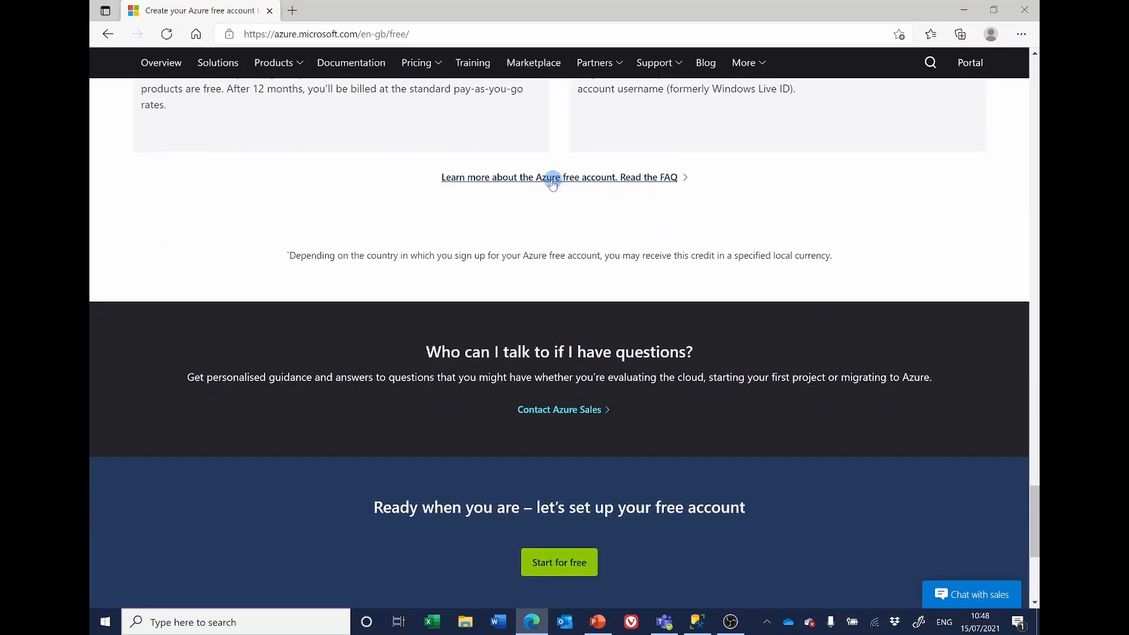
{"action": "scroll", "coordinate": [618, 294], "scroll_direction": "up", "scroll_amount": 2}
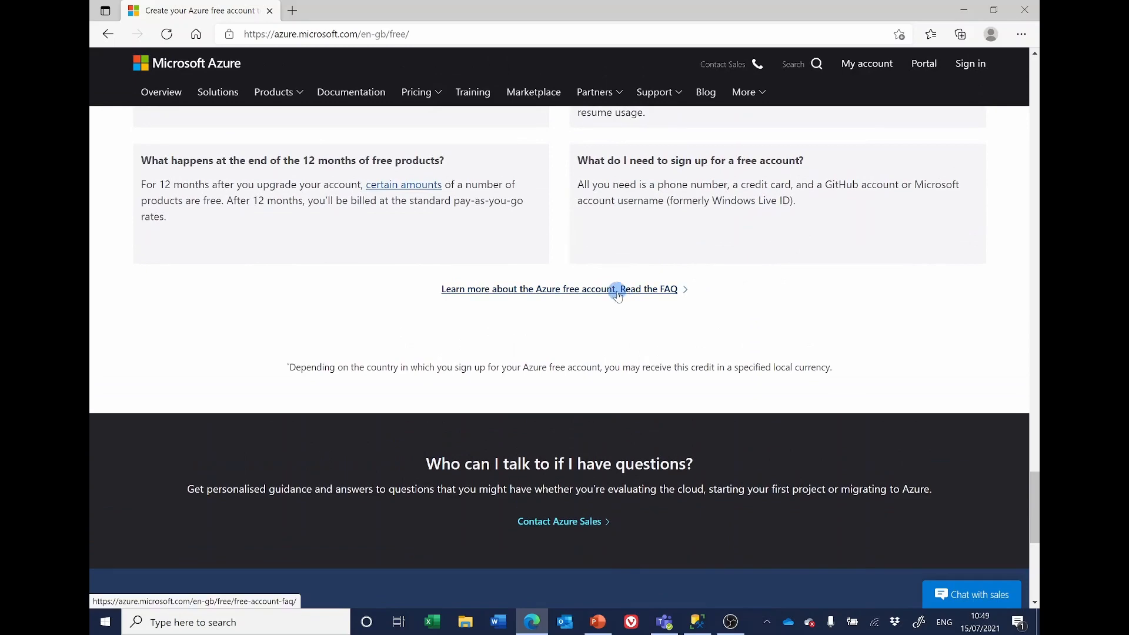
Open the Azure free account FAQ and examine the free service allowances, including Azure SQL Database
{"action": "left_click", "coordinate": [618, 289]}
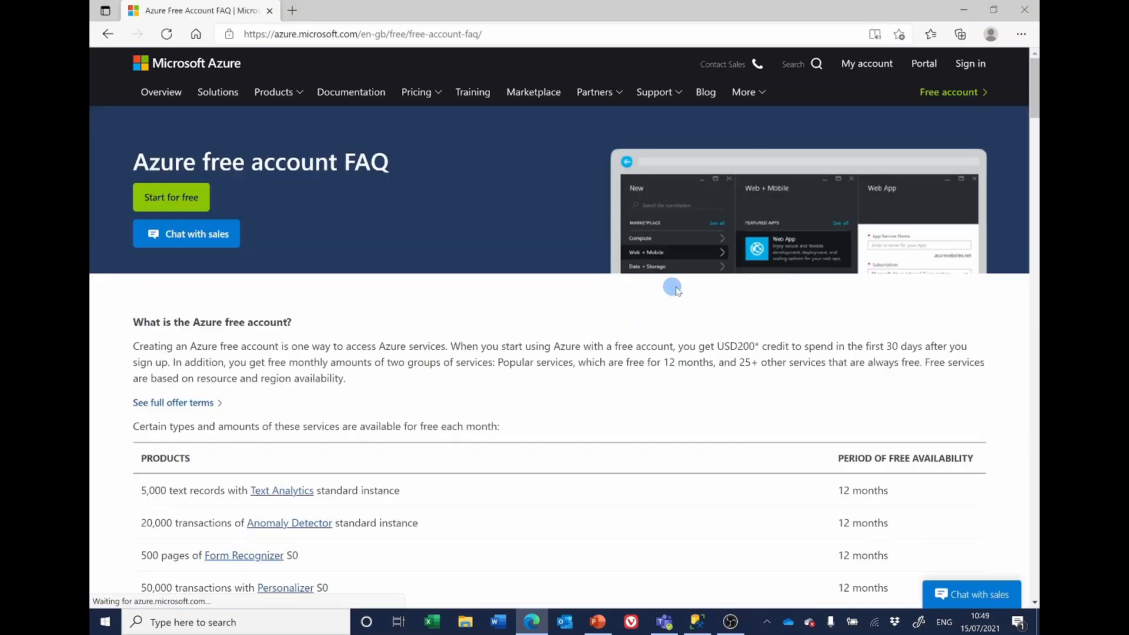
{"action": "scroll", "coordinate": [811, 288], "scroll_direction": "down", "scroll_amount": 6}
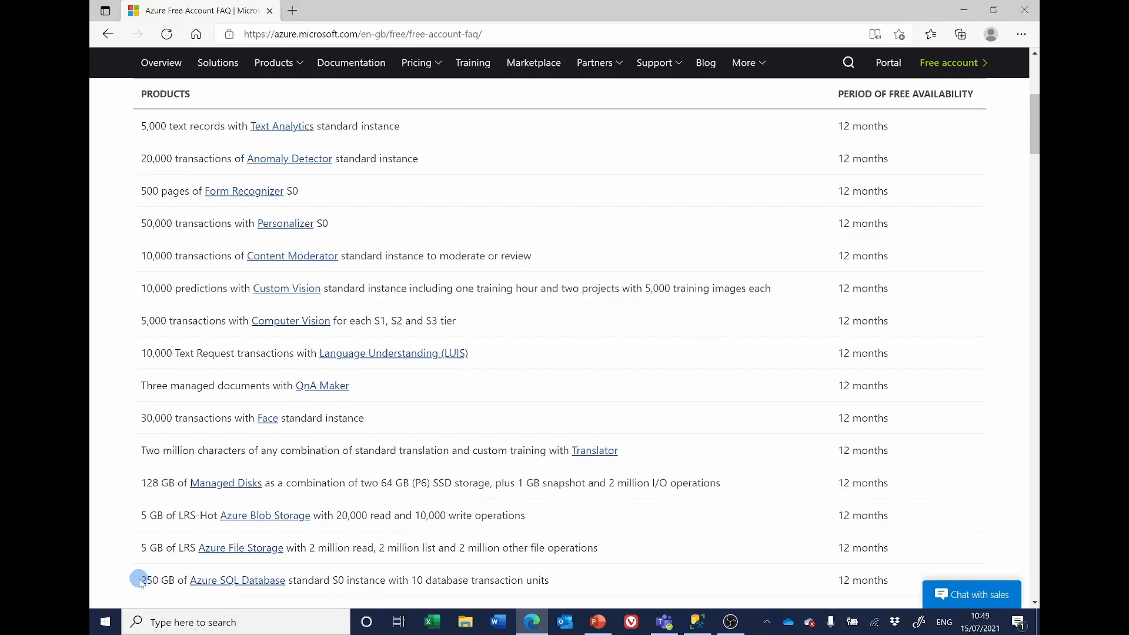
{"action": "scroll", "coordinate": [591, 505], "scroll_direction": "down", "scroll_amount": 2}
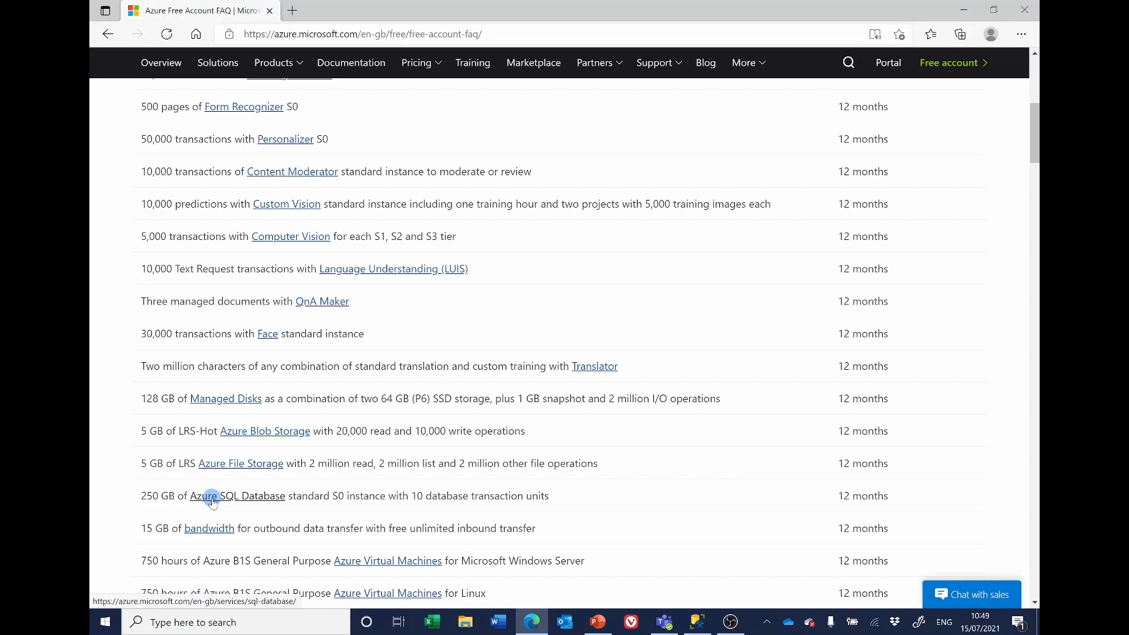
{"action": "scroll", "coordinate": [213, 501], "scroll_direction": "up", "scroll_amount": 8}
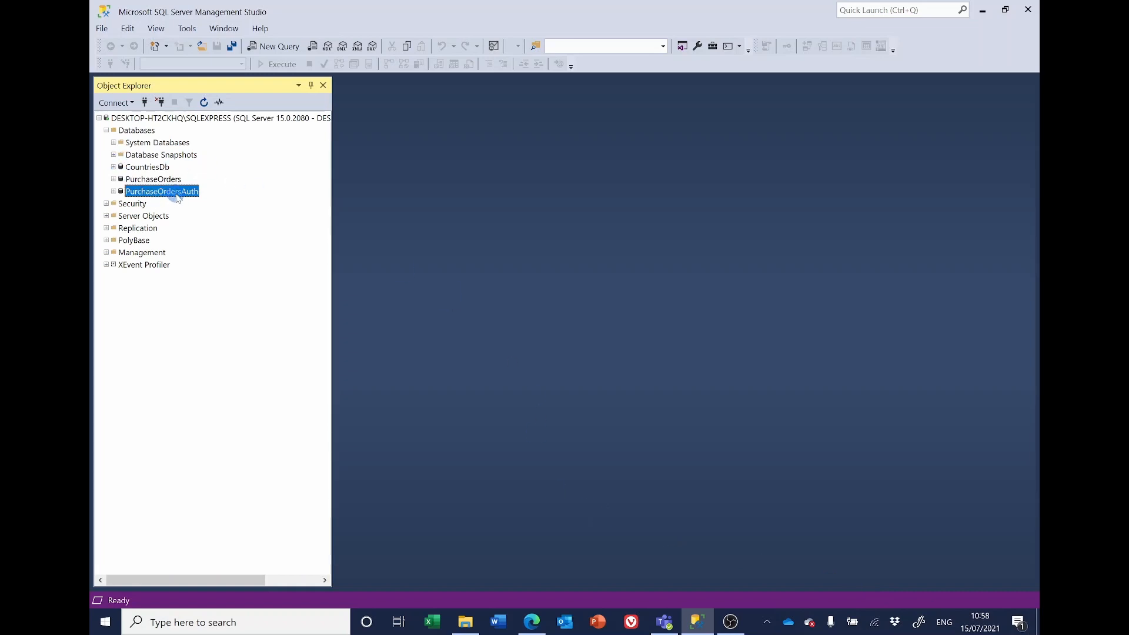
Start the Export Data wizard for the PurchaseOrdersAuth database and place its window clear of the database tree
{"action": "left_click", "coordinate": [162, 181]}
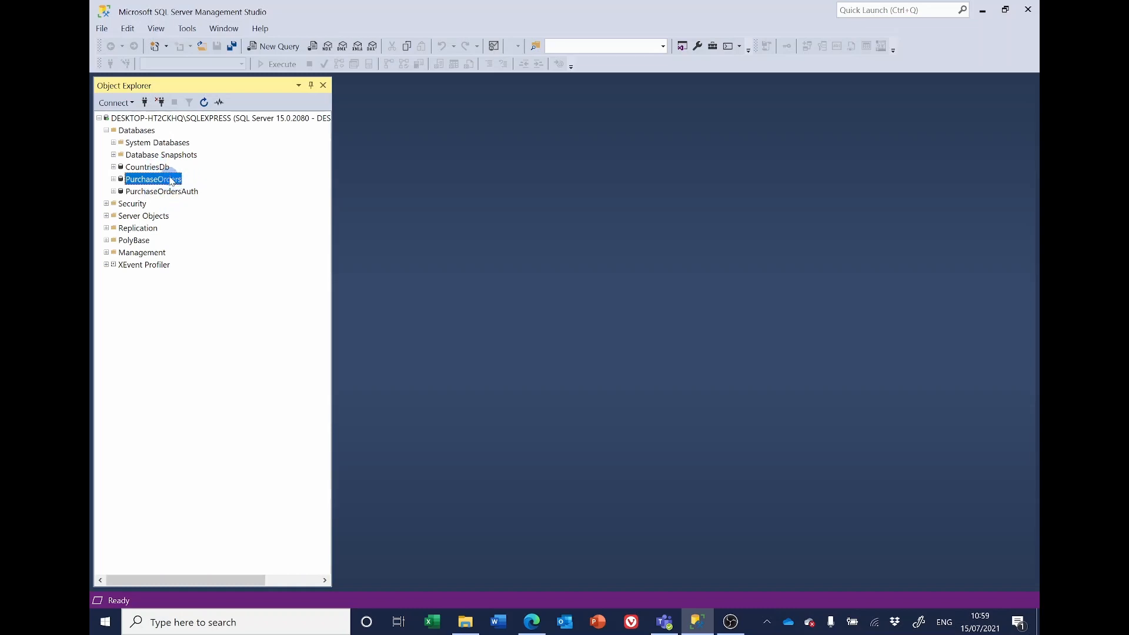
{"action": "left_click", "coordinate": [150, 193]}
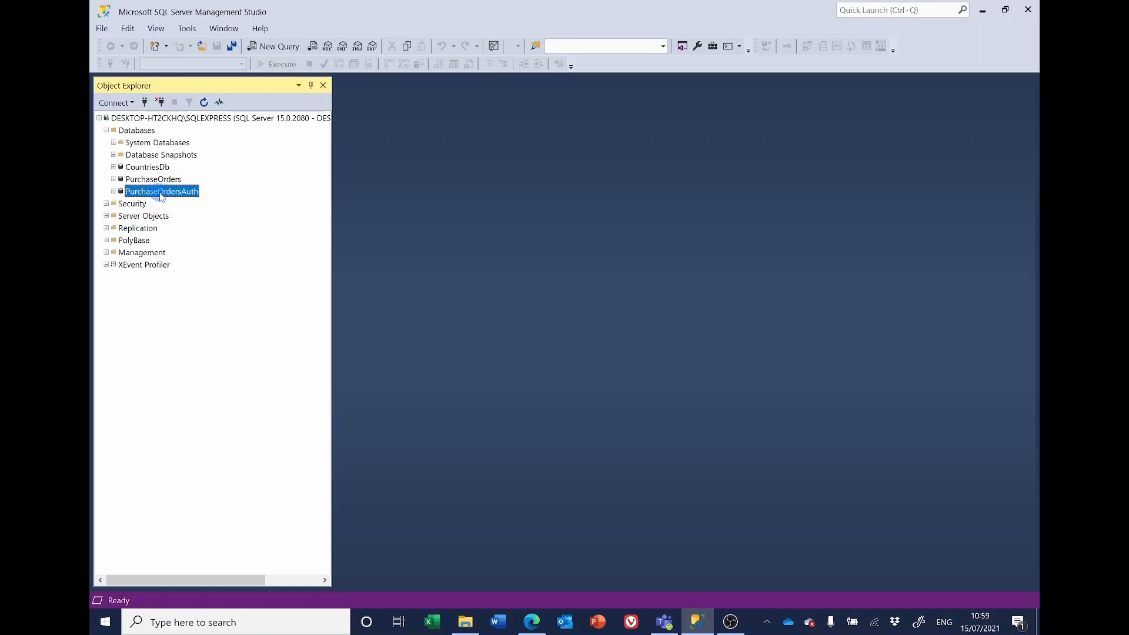
{"action": "right_click", "coordinate": [166, 196]}
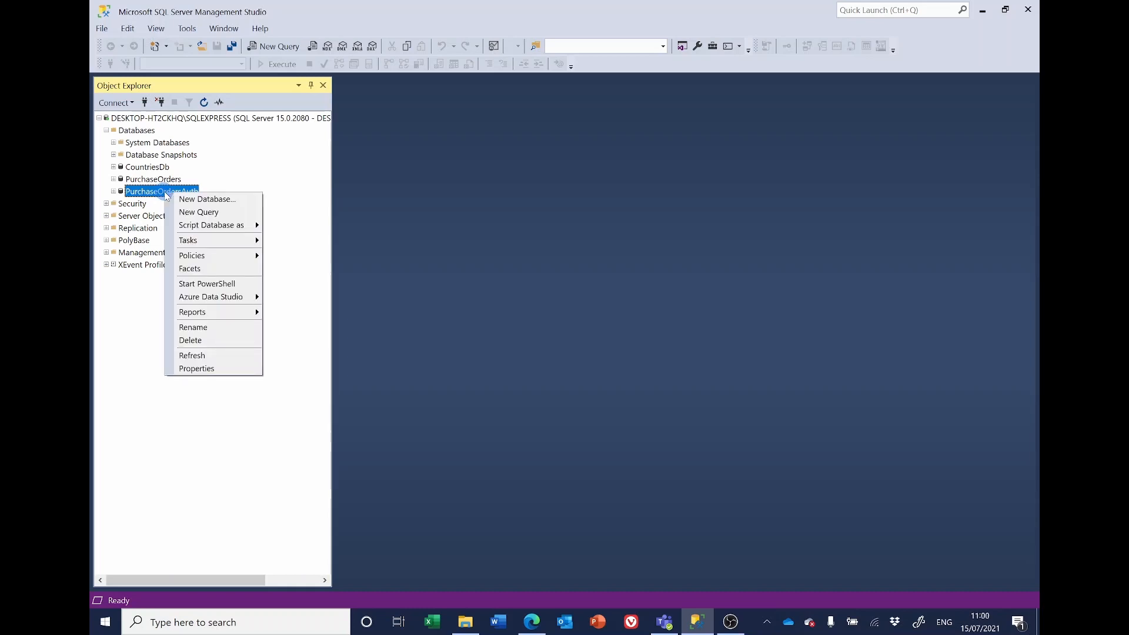
{"action": "mouse_move", "coordinate": [189, 244]}
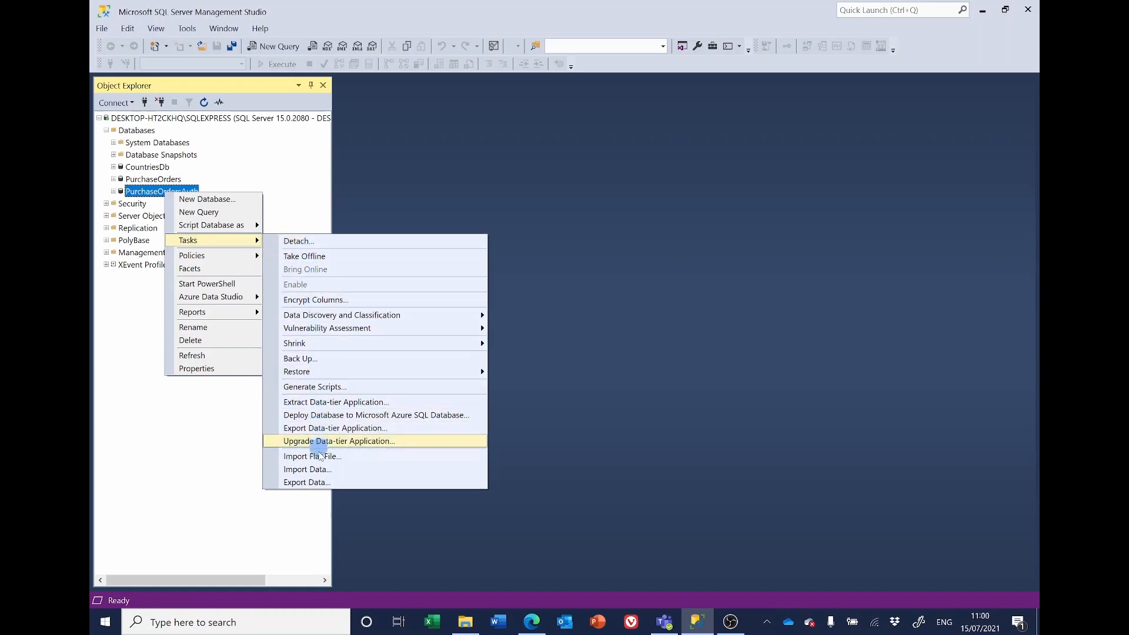
{"action": "left_click", "coordinate": [318, 485]}
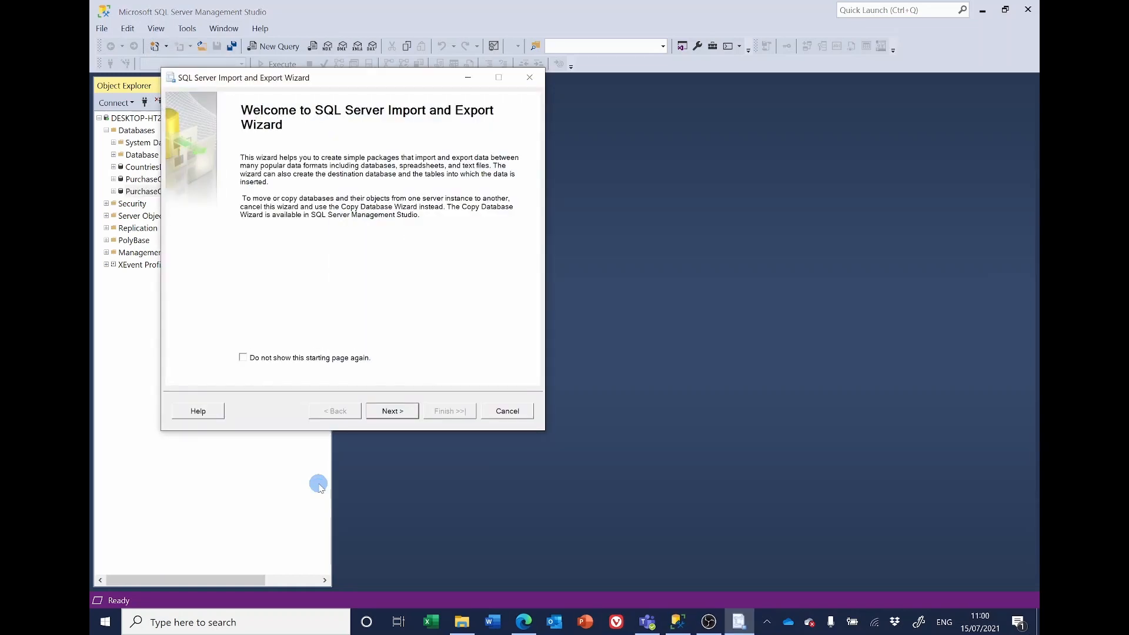
{"action": "left_click_drag", "start_coordinate": [363, 85], "coordinate": [557, 103]}
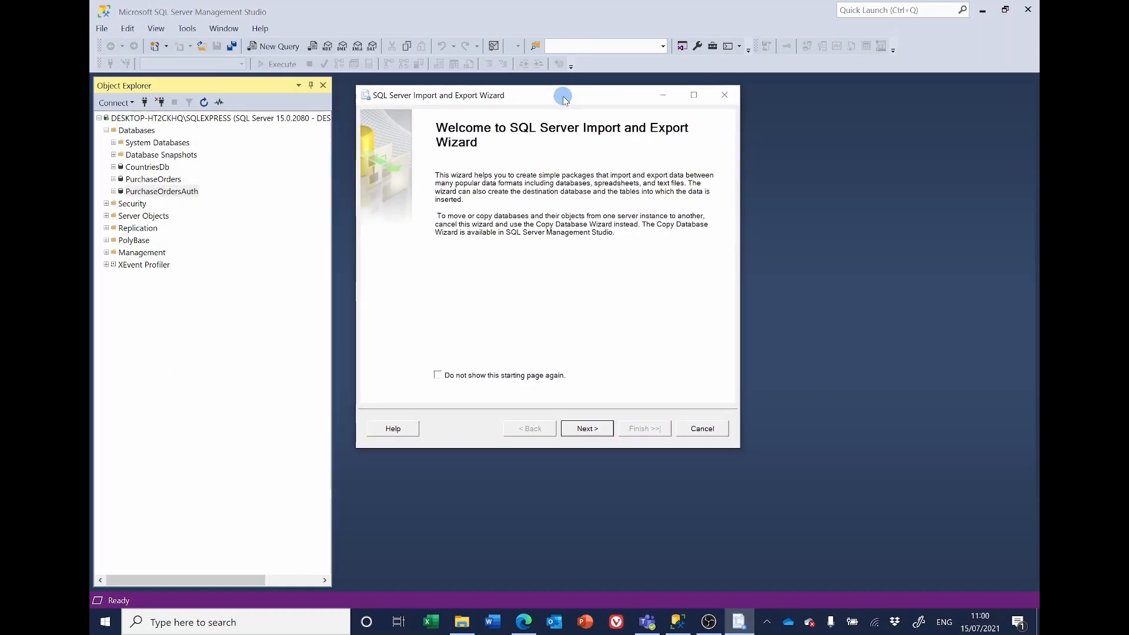
Continue past the wizard's welcome page and set the data source to SQL Server Native Client 11.0
{"action": "left_click", "coordinate": [588, 429]}
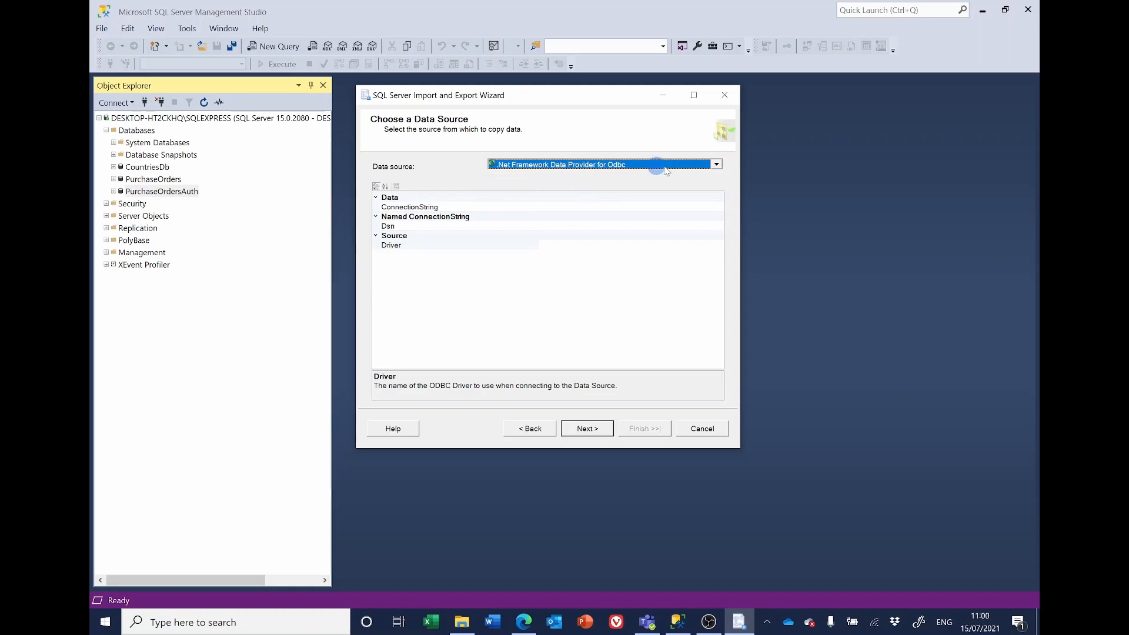
{"action": "left_click", "coordinate": [717, 166]}
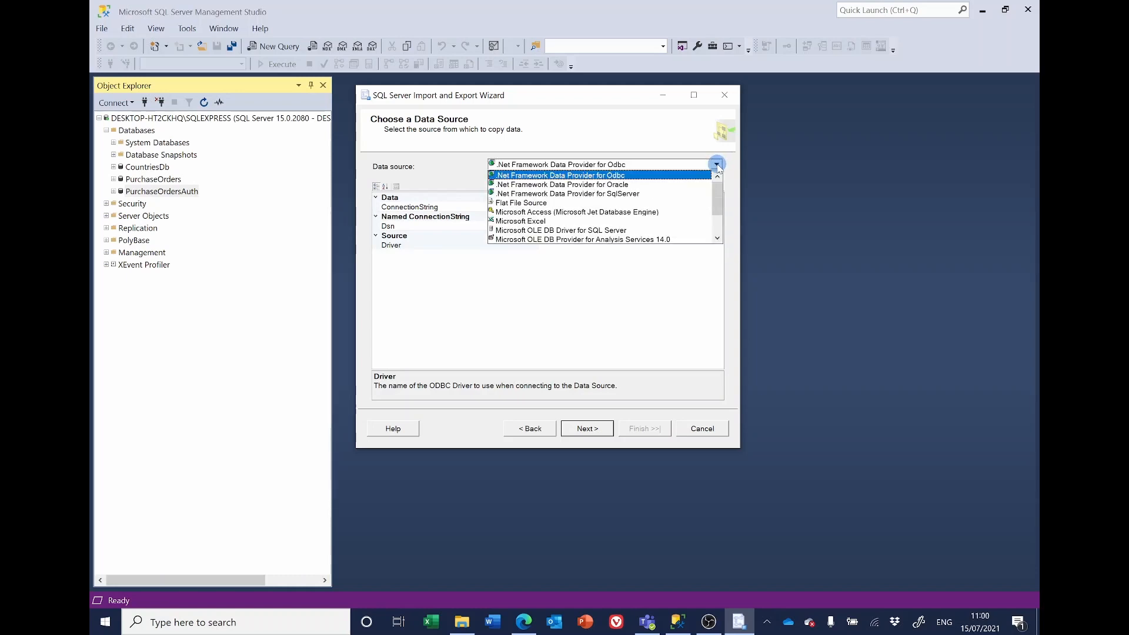
{"action": "left_click_drag", "start_coordinate": [717, 192], "coordinate": [718, 213]}
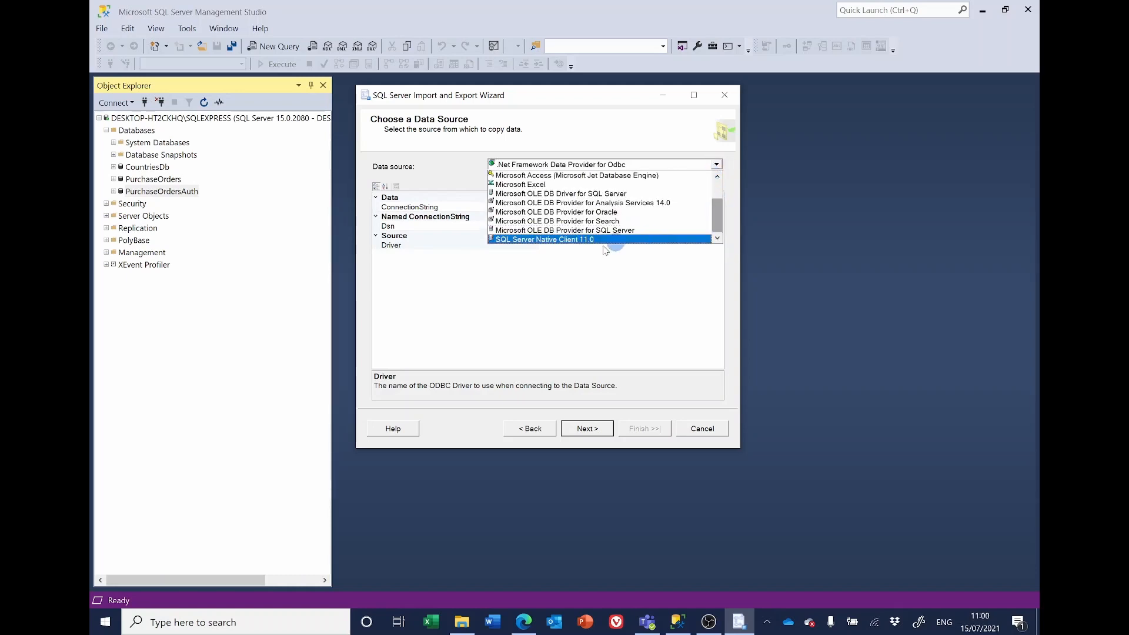
{"action": "left_click", "coordinate": [550, 240]}
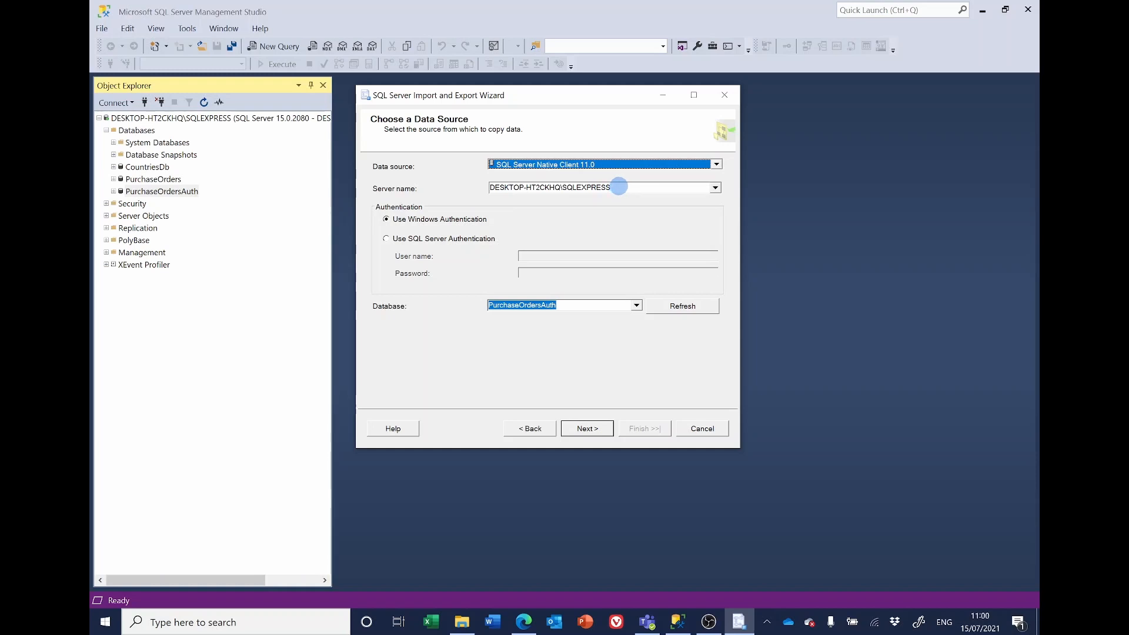
Choose PurchaseOrdersAuth as the source database and continue to the destination settings
{"action": "key", "text": "Tab"}
{"action": "key", "text": "ctrl+c"}
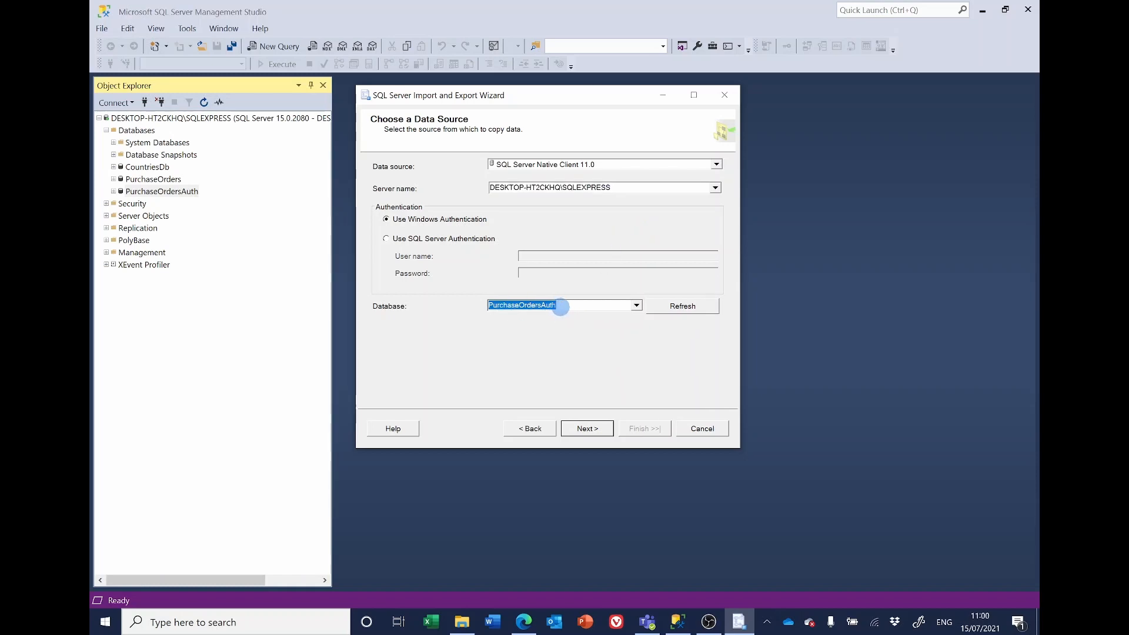
{"action": "left_click", "coordinate": [637, 305]}
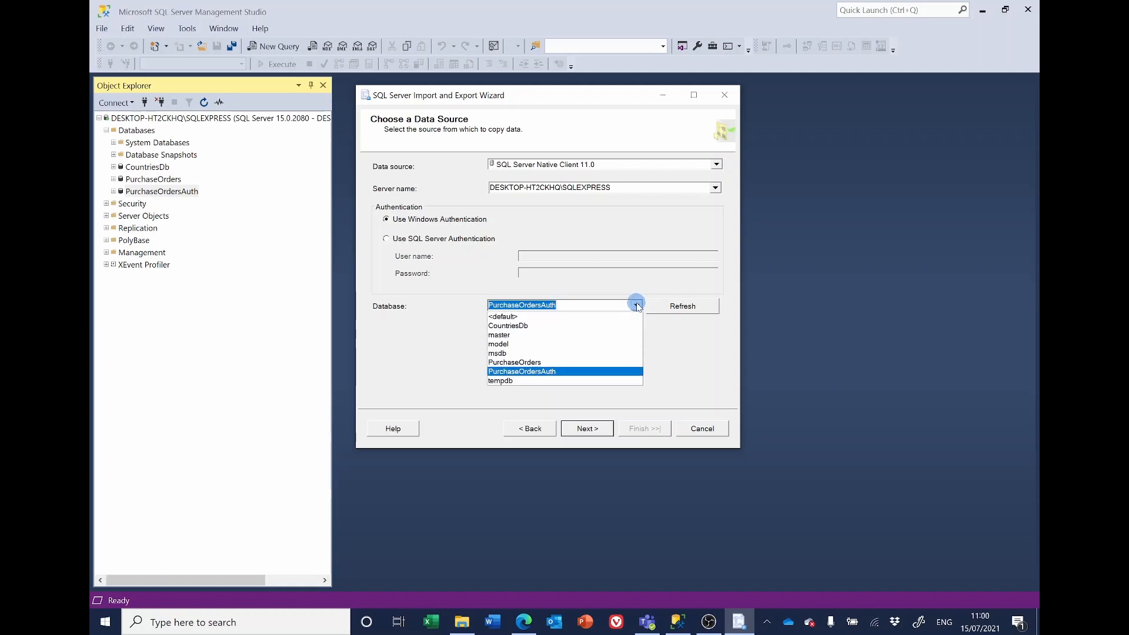
{"action": "left_click", "coordinate": [577, 371]}
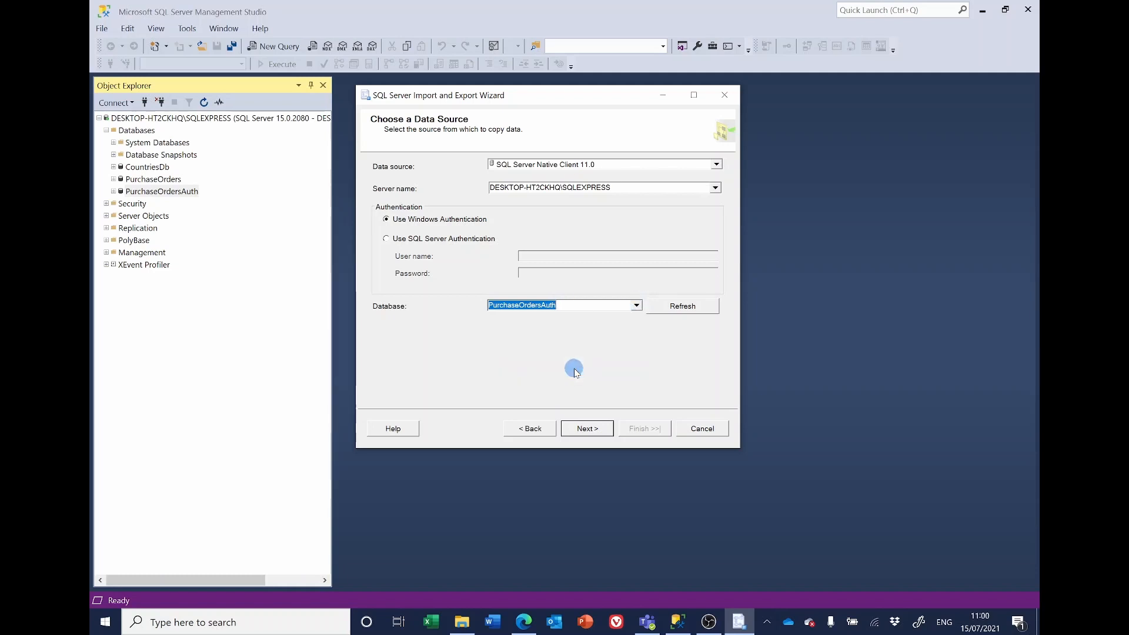
{"action": "left_click", "coordinate": [597, 430]}
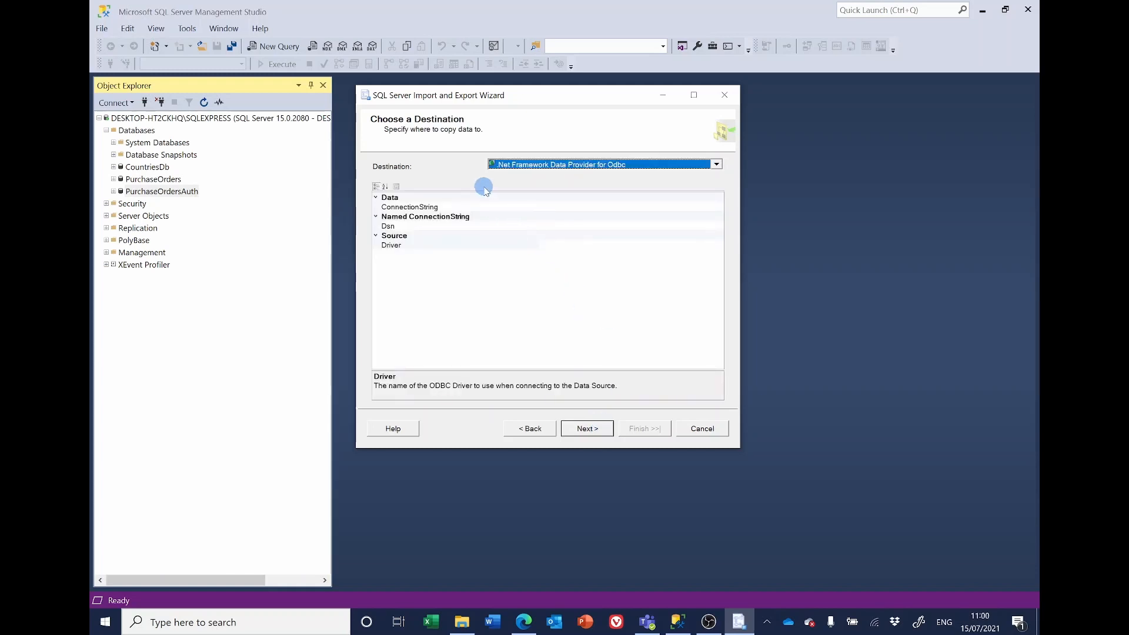
Set the export destination to SQL Server Native Client 11.0 with DESKTOP-HT2CKHQ\SQLEXPRESS as the server name
{"action": "left_click", "coordinate": [717, 165]}
{"action": "left_click_drag", "start_coordinate": [717, 198], "coordinate": [717, 223]}
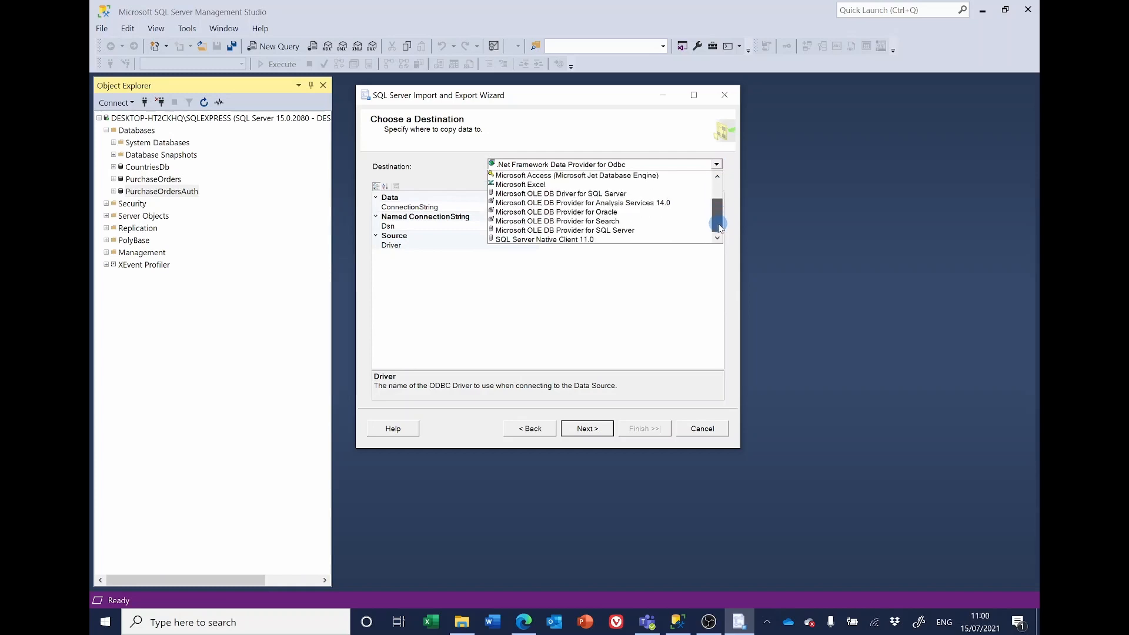
{"action": "left_click", "coordinate": [580, 240]}
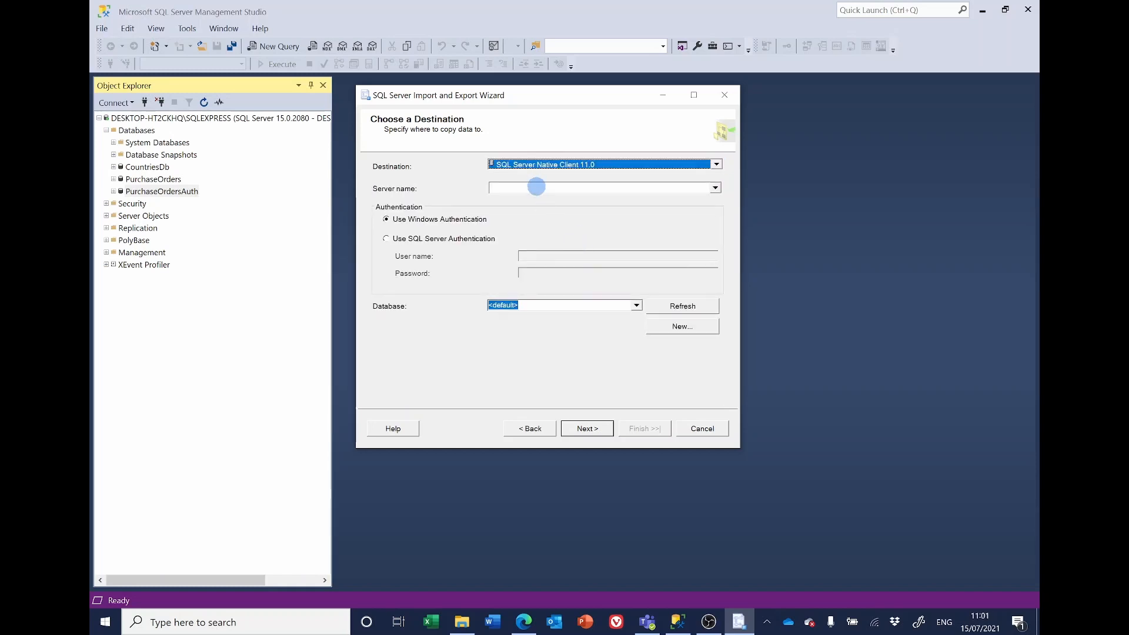
{"action": "left_click", "coordinate": [537, 189]}
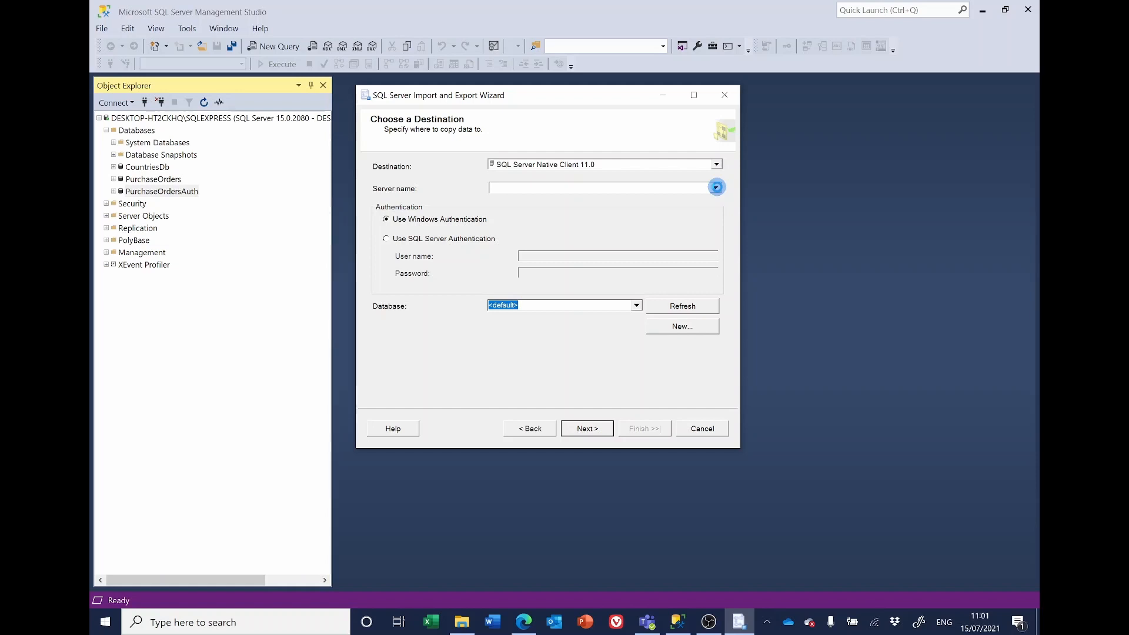
{"action": "left_click", "coordinate": [717, 187]}
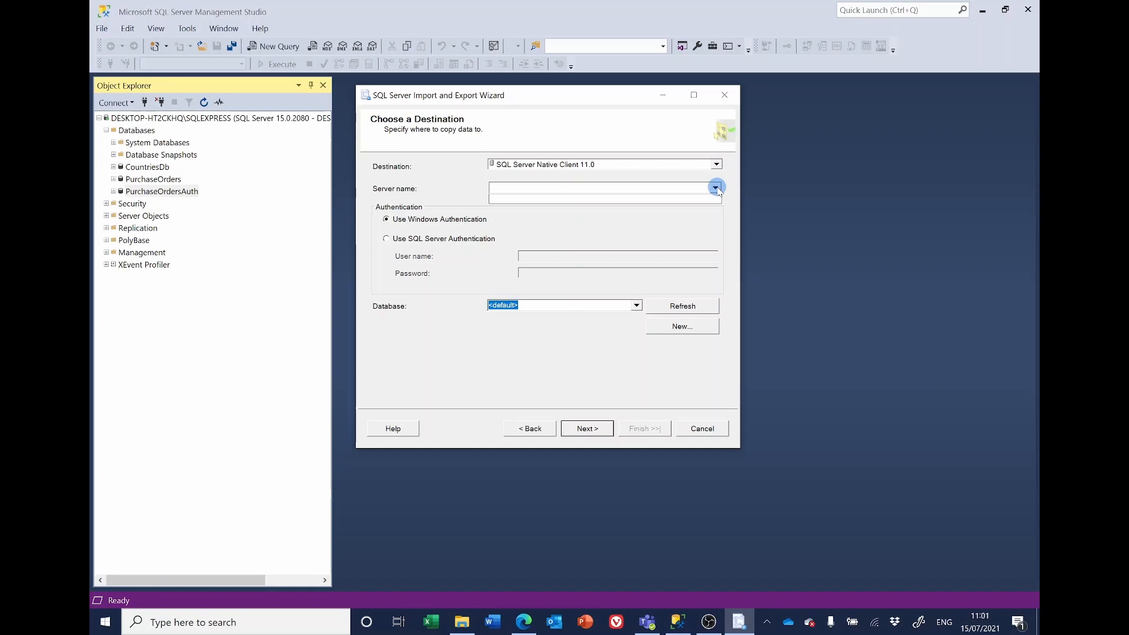
{"action": "left_click", "coordinate": [580, 187]}
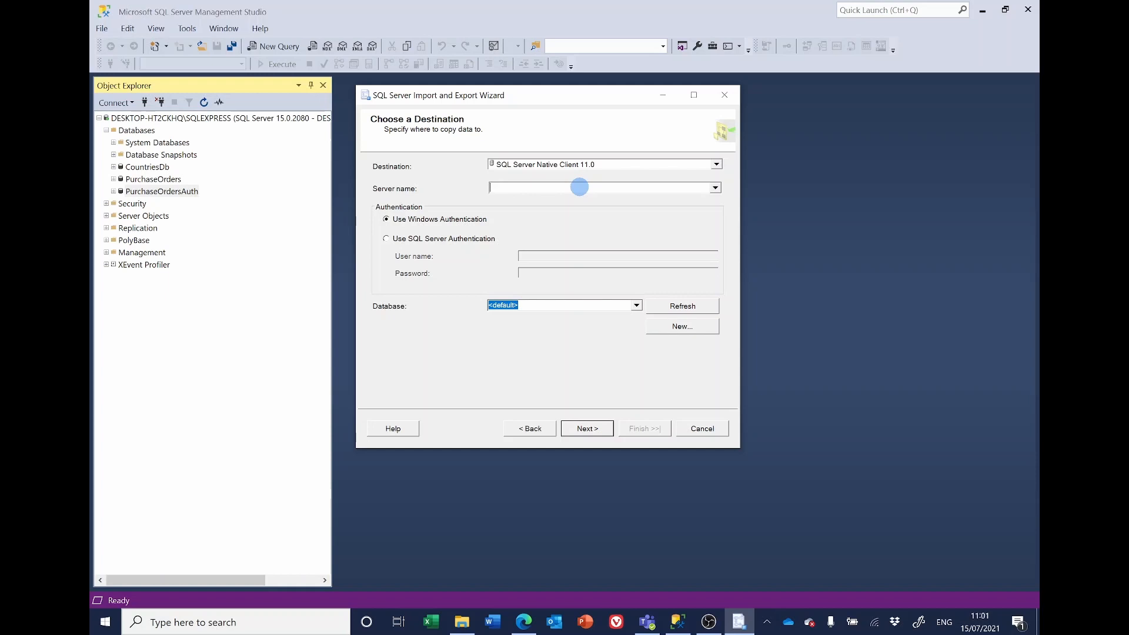
{"action": "key", "text": "ctrl+v"}
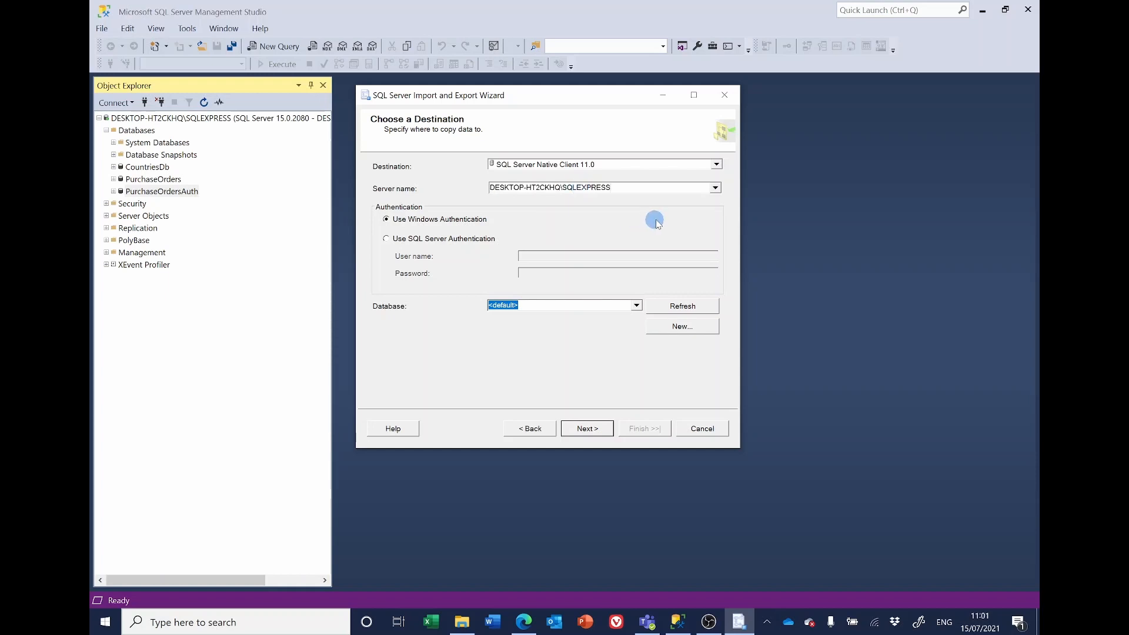
{"action": "key", "text": "Tab"}
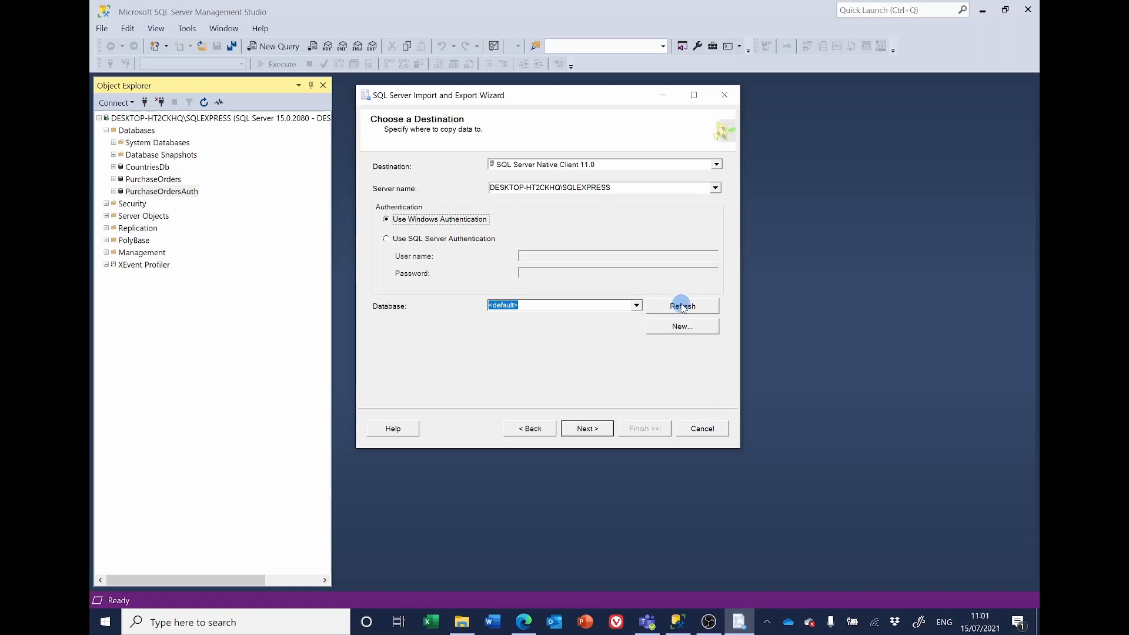
Choose PurchaseOrders as the destination database and continue with copying data from one or more tables or views
{"action": "left_click", "coordinate": [636, 306]}
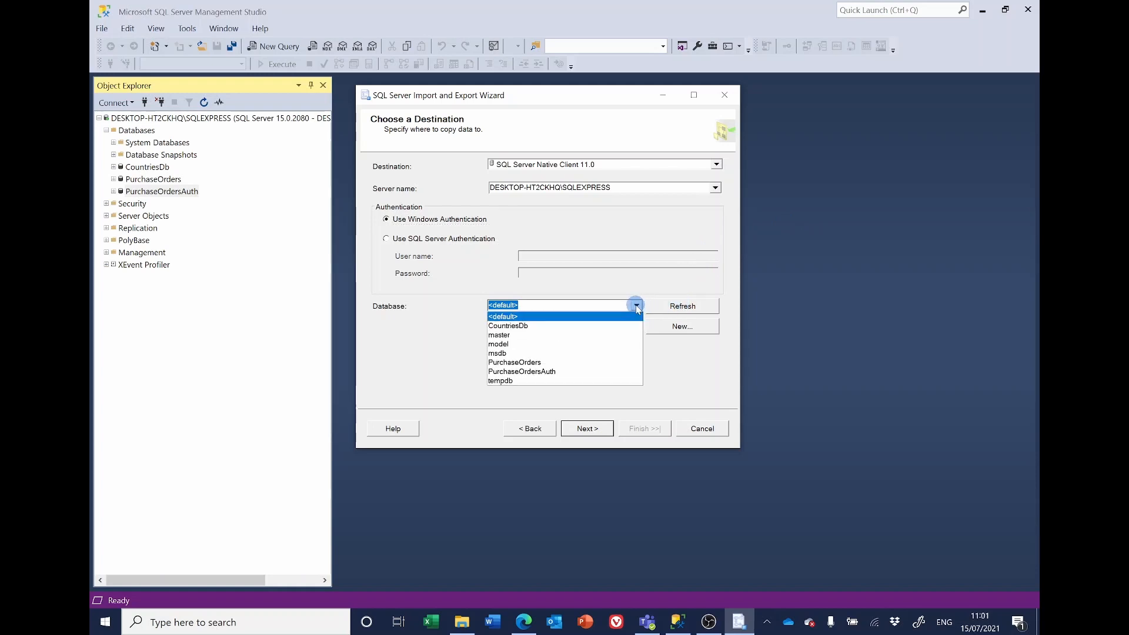
{"action": "left_click", "coordinate": [515, 363]}
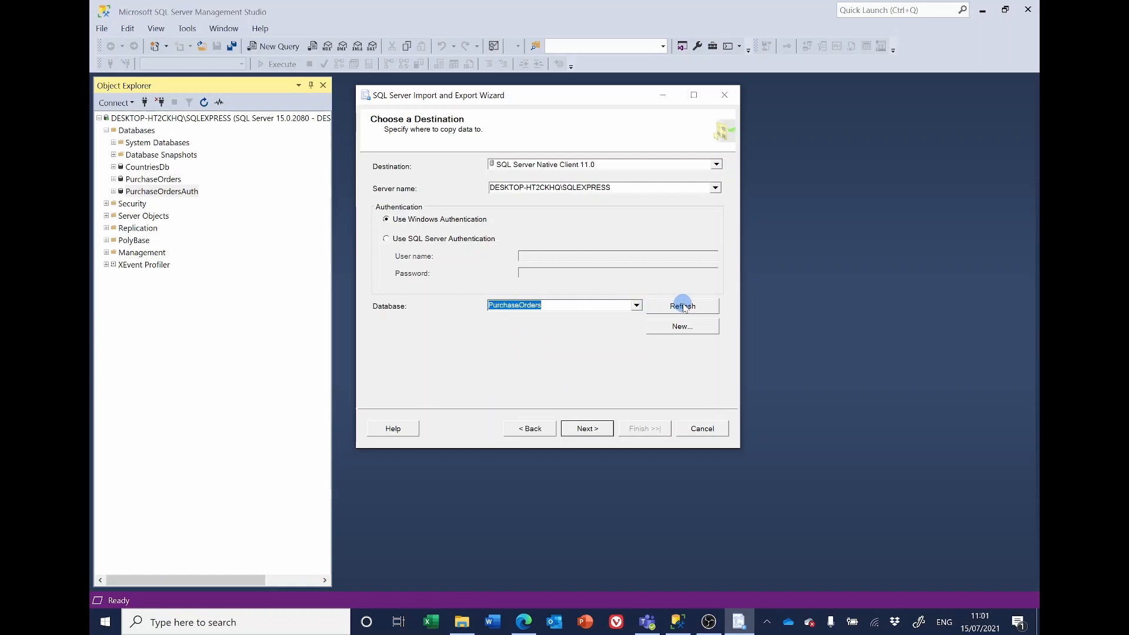
{"action": "left_click", "coordinate": [595, 430]}
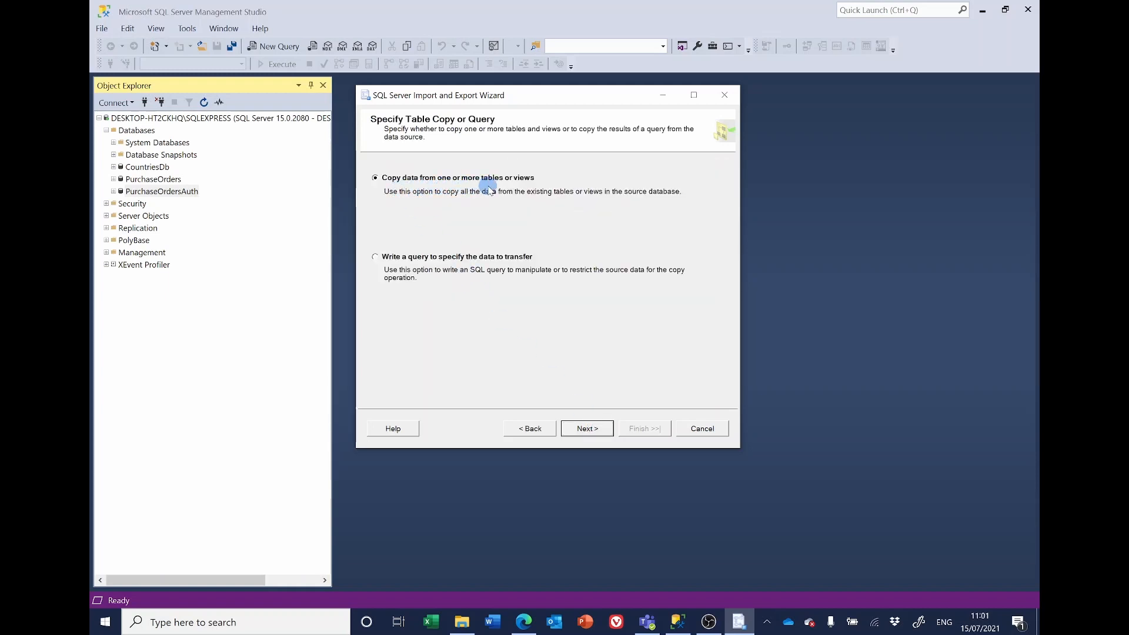
{"action": "left_click", "coordinate": [594, 430]}
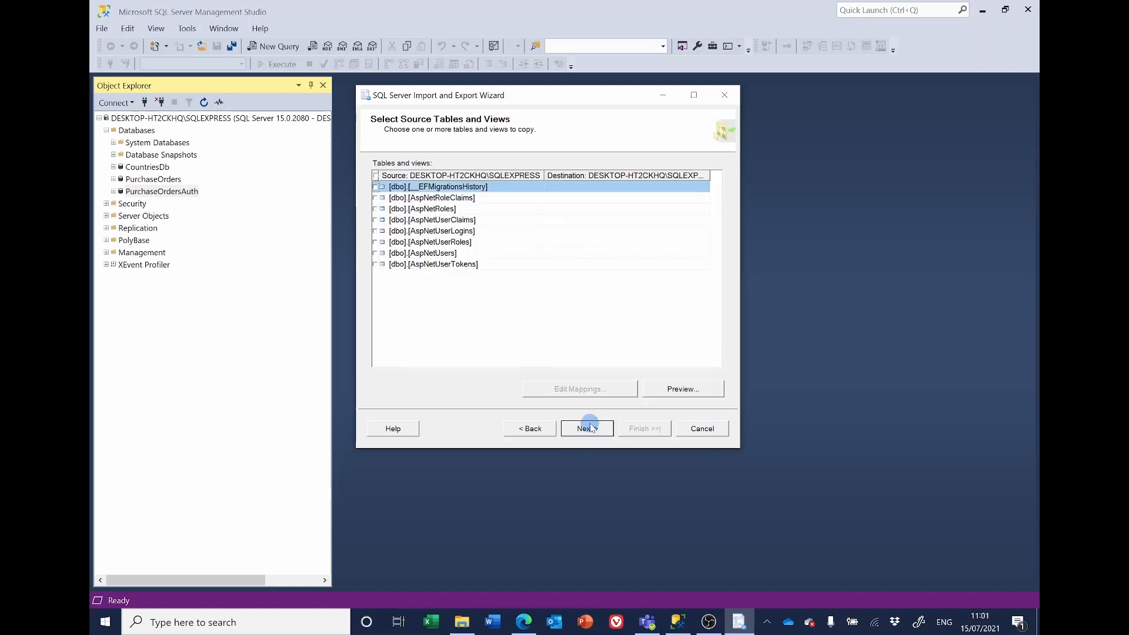
Select all source tables for copying and run the export immediately without saving an SSIS package
{"action": "left_click", "coordinate": [376, 176]}
{"action": "left_click", "coordinate": [377, 176]}
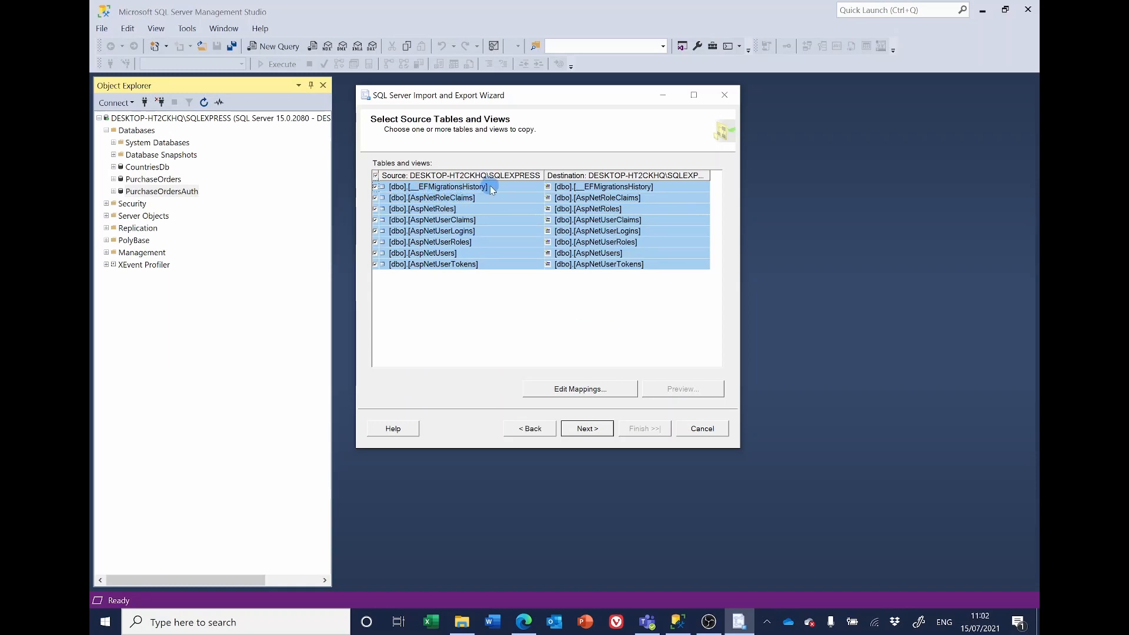
{"action": "left_click", "coordinate": [585, 425]}
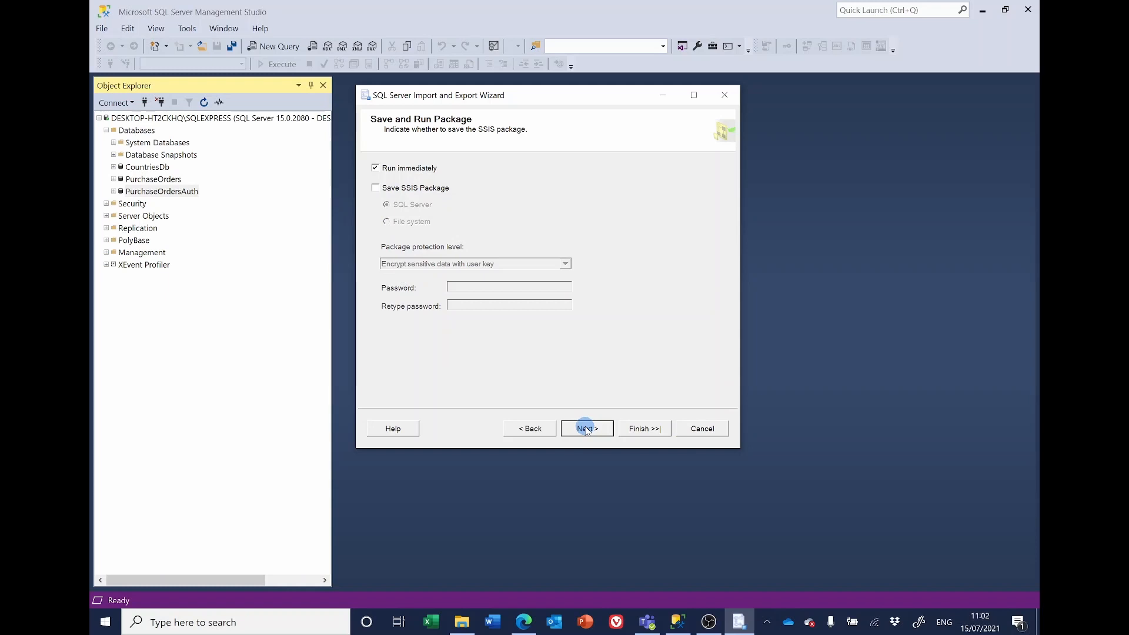
{"action": "left_click", "coordinate": [587, 430]}
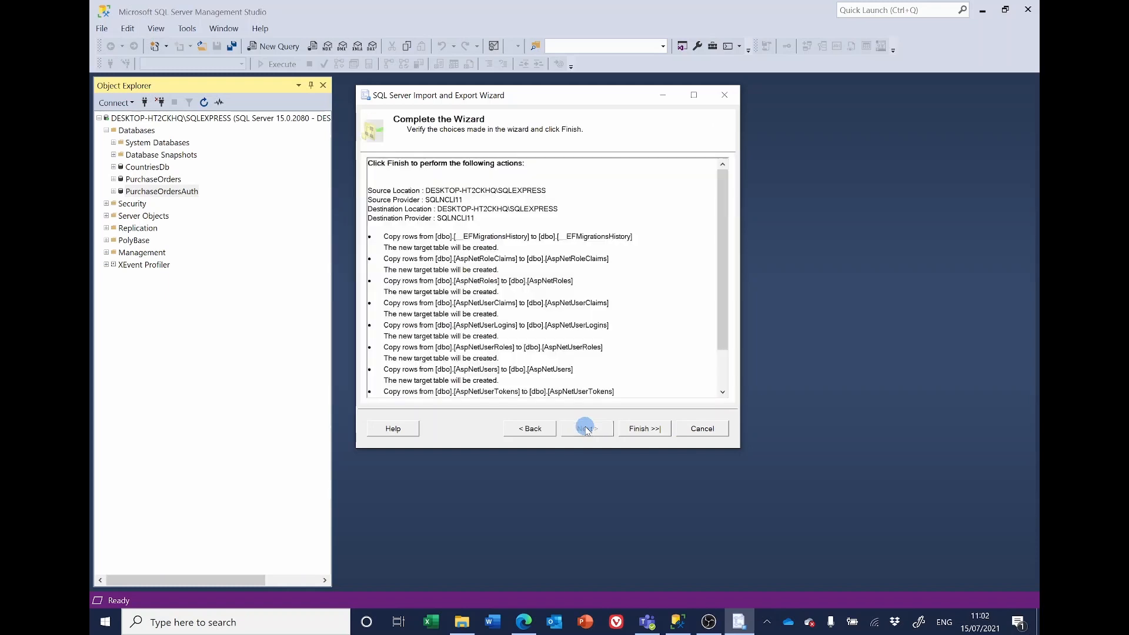
{"action": "left_click", "coordinate": [645, 429]}
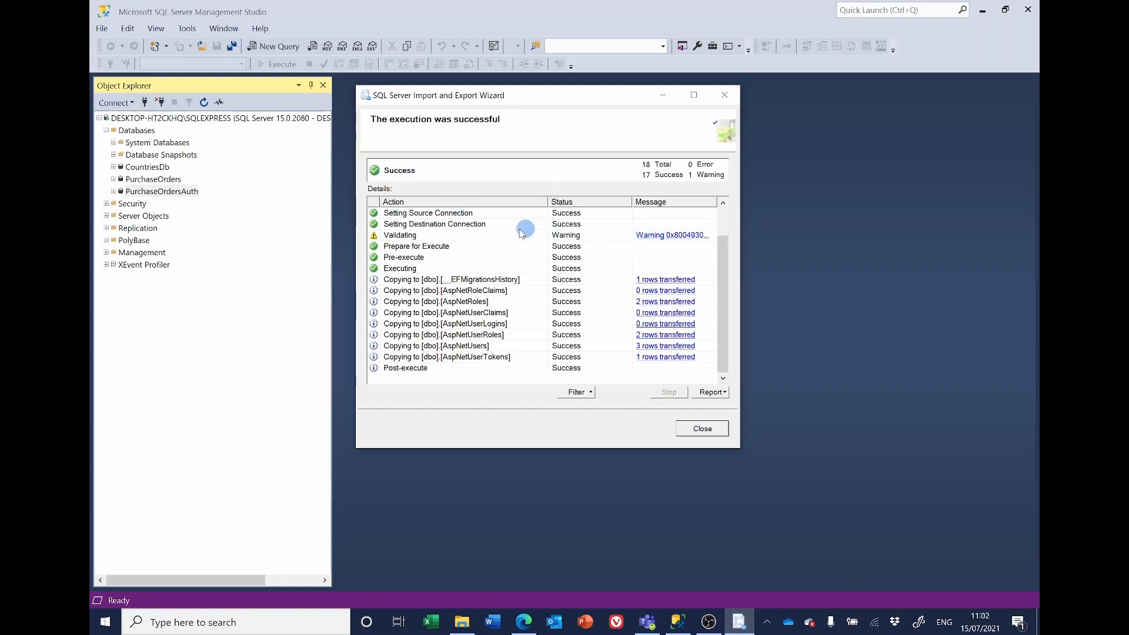
Read the full warning message for the validation stage, dismiss it and close the export wizard
{"action": "left_click", "coordinate": [669, 236]}
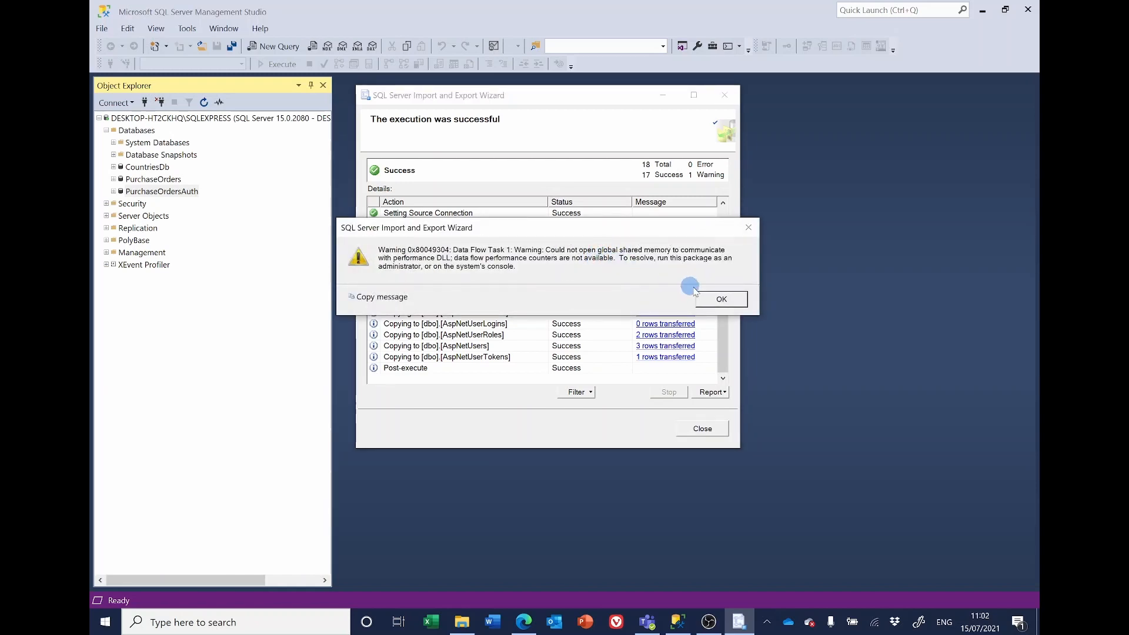
{"action": "left_click", "coordinate": [720, 299]}
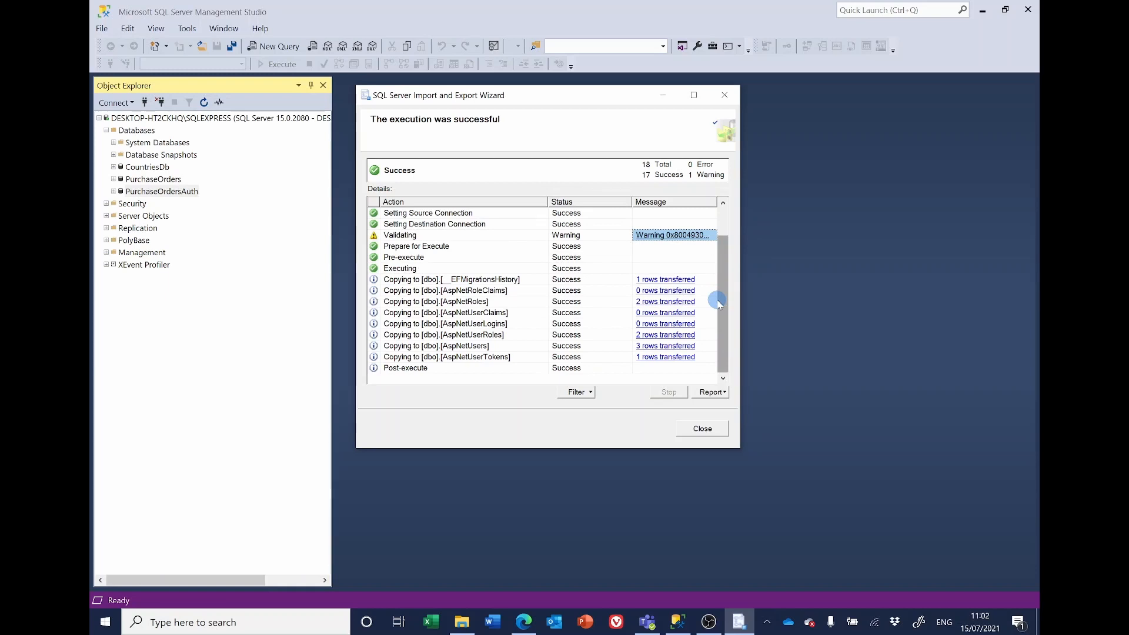
{"action": "left_click", "coordinate": [706, 429]}
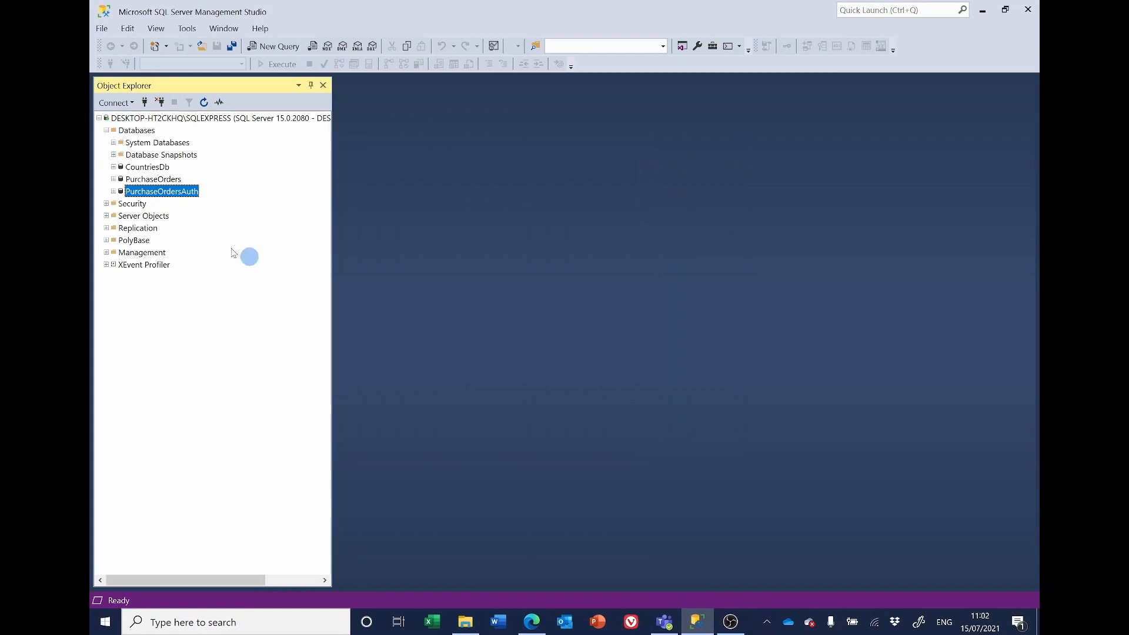
Refresh the PurchaseOrders database and check its table list for the copied AspNet tables, then collapse the database
{"action": "left_click", "coordinate": [113, 179]}
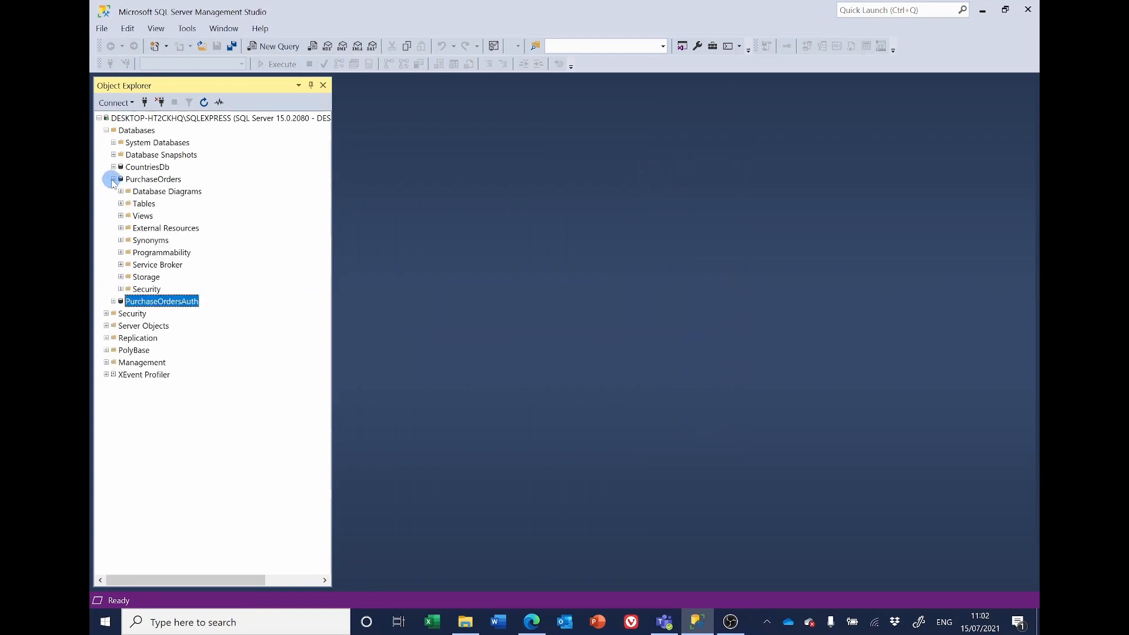
{"action": "left_click", "coordinate": [140, 181]}
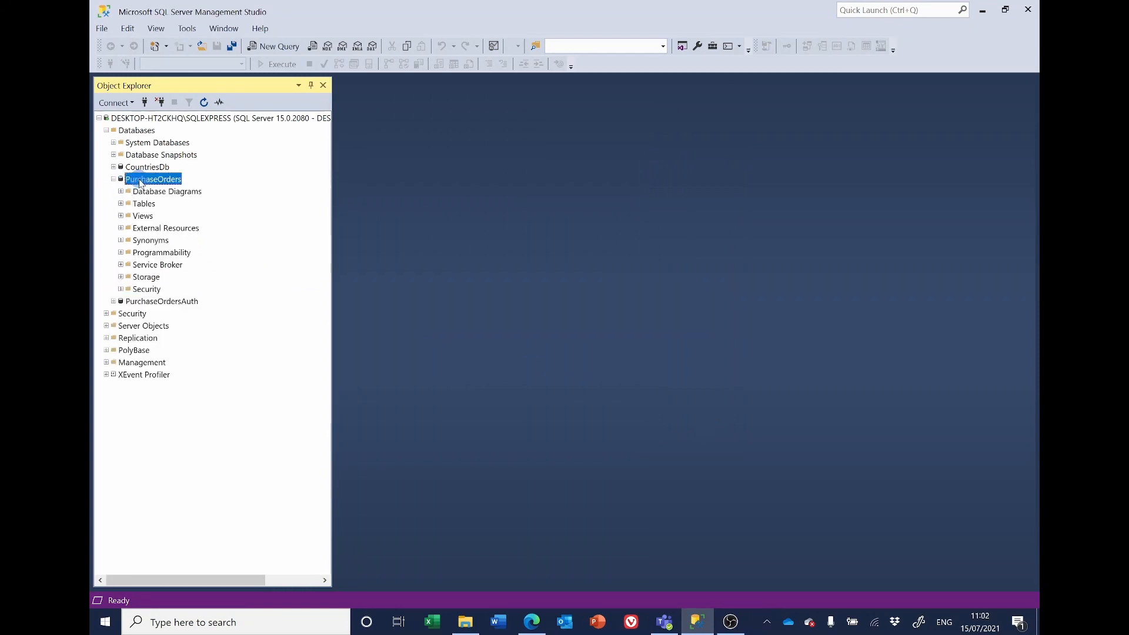
{"action": "right_click", "coordinate": [140, 182]}
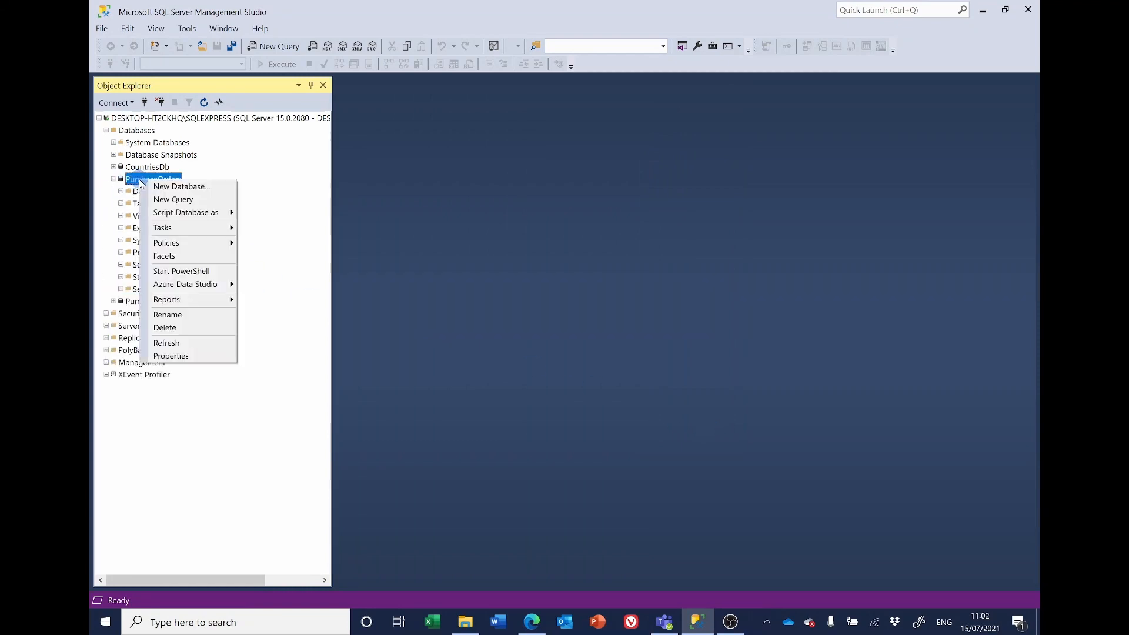
{"action": "left_click", "coordinate": [176, 344]}
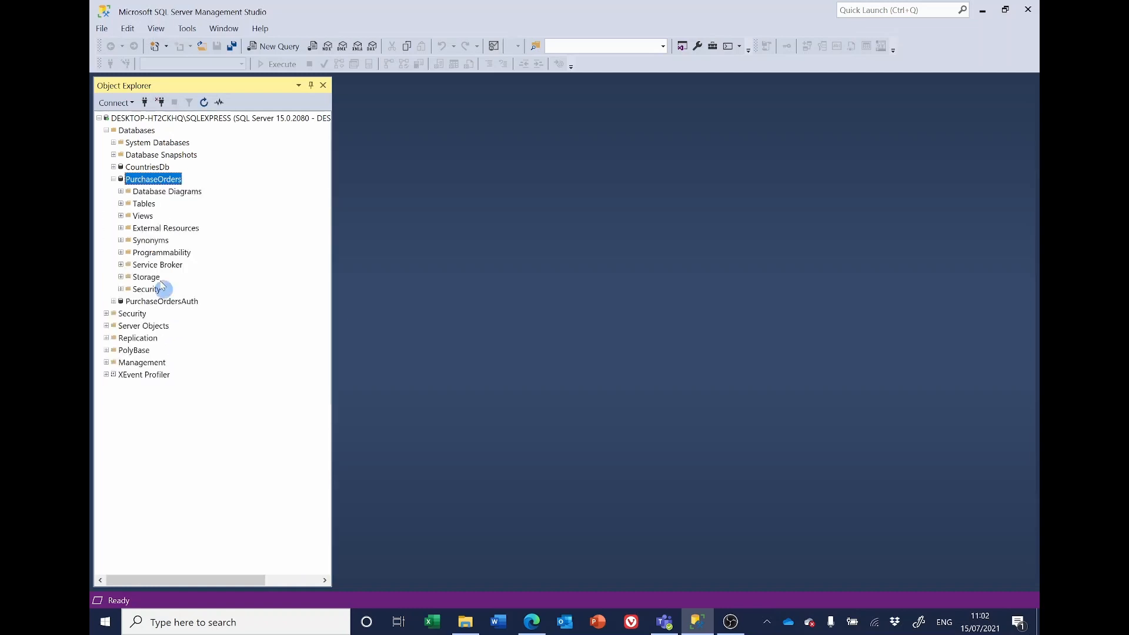
{"action": "left_click", "coordinate": [121, 203]}
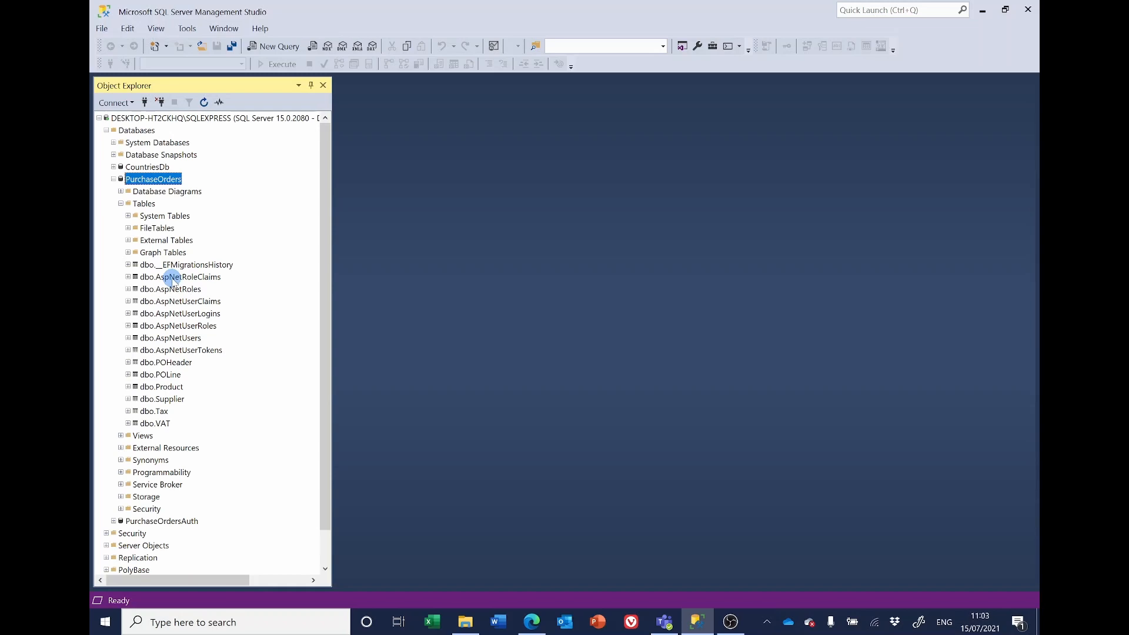
{"action": "left_click", "coordinate": [113, 179]}
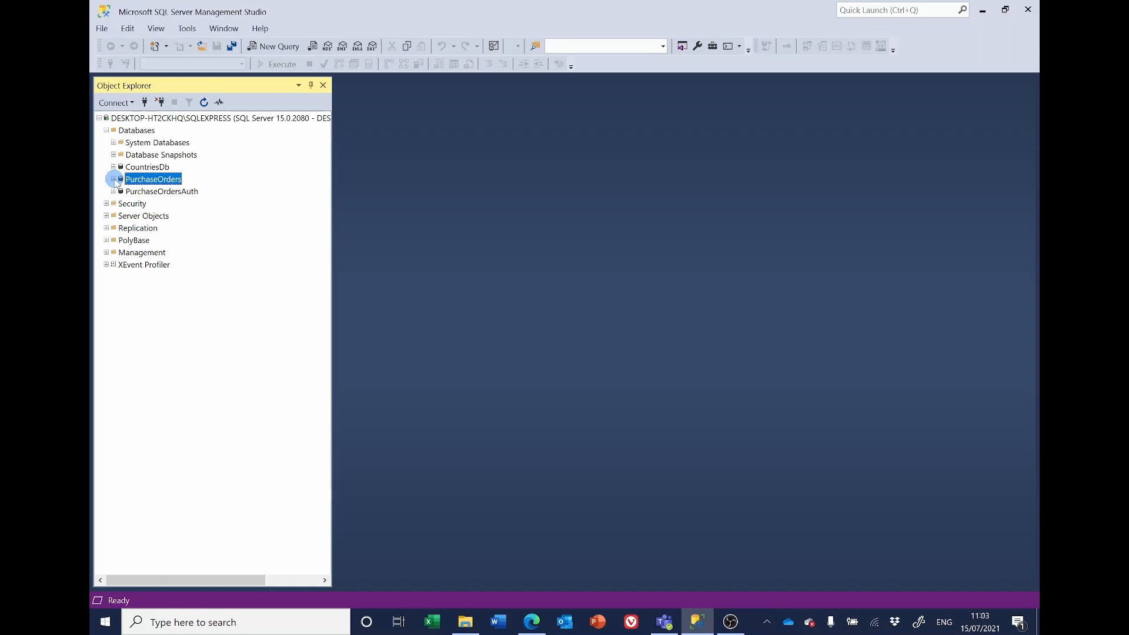
Switch to the Edge browser and open the Azure portal home page from the Azure site
{"action": "left_click", "coordinate": [531, 628]}
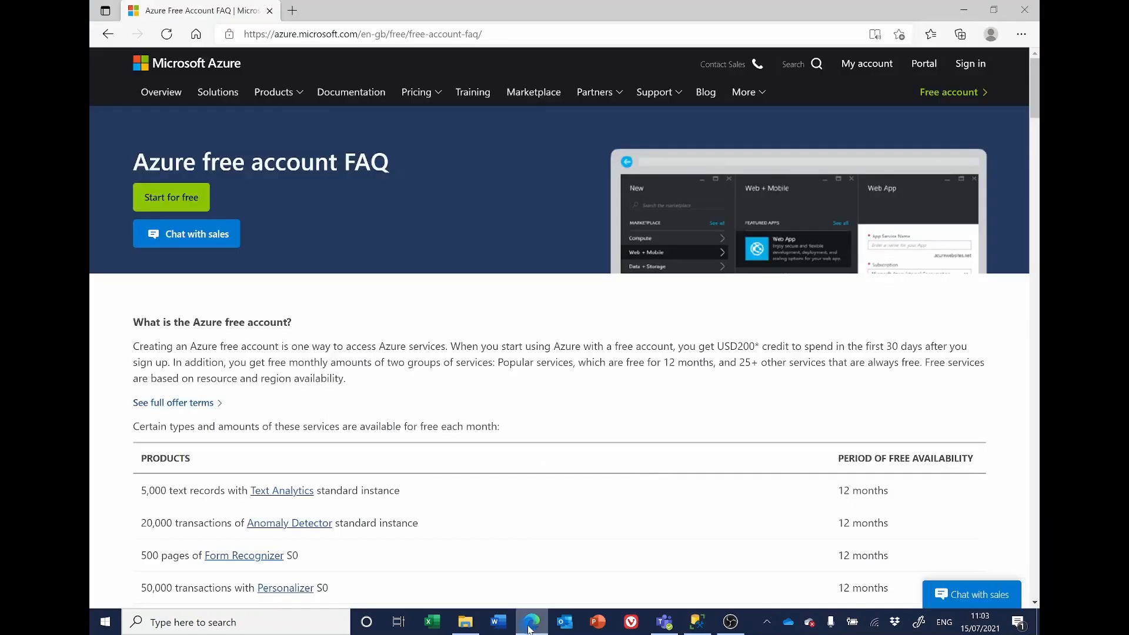
{"action": "left_click", "coordinate": [930, 72]}
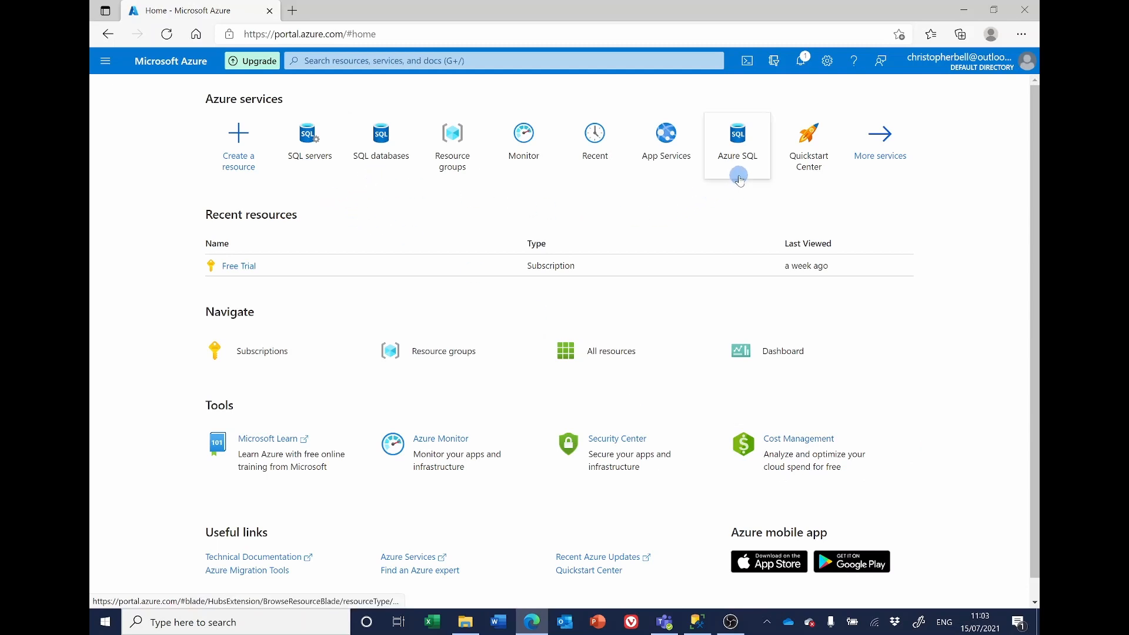
{"action": "mouse_move", "coordinate": [740, 177]}
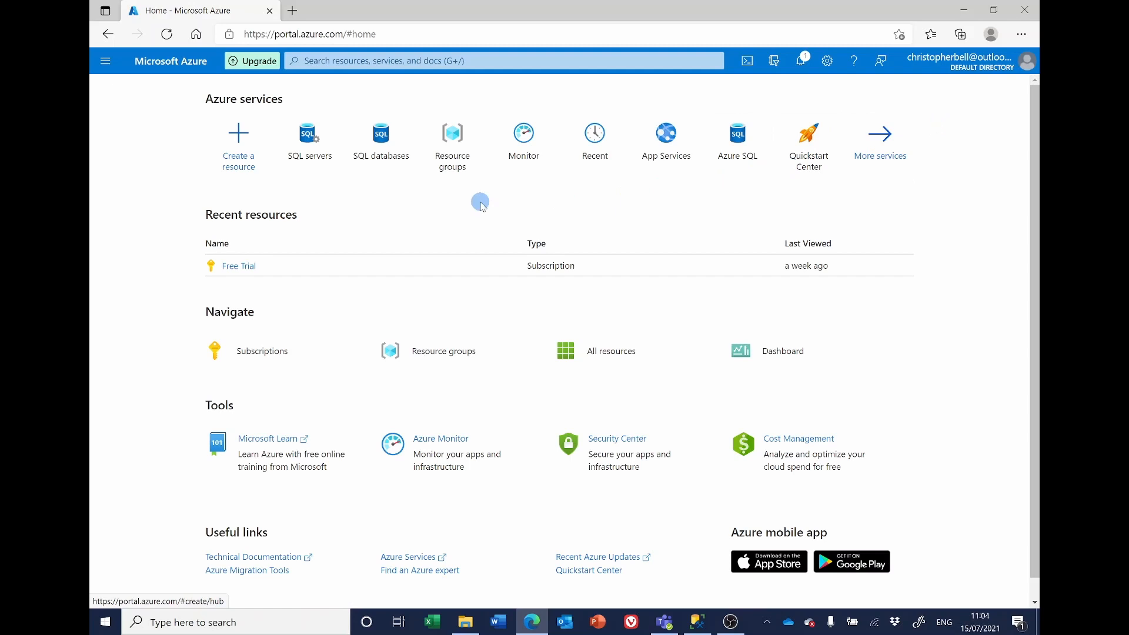
Start a new resource group in the Azure portal and name it BlazorcodeRG
{"action": "left_click", "coordinate": [456, 159]}
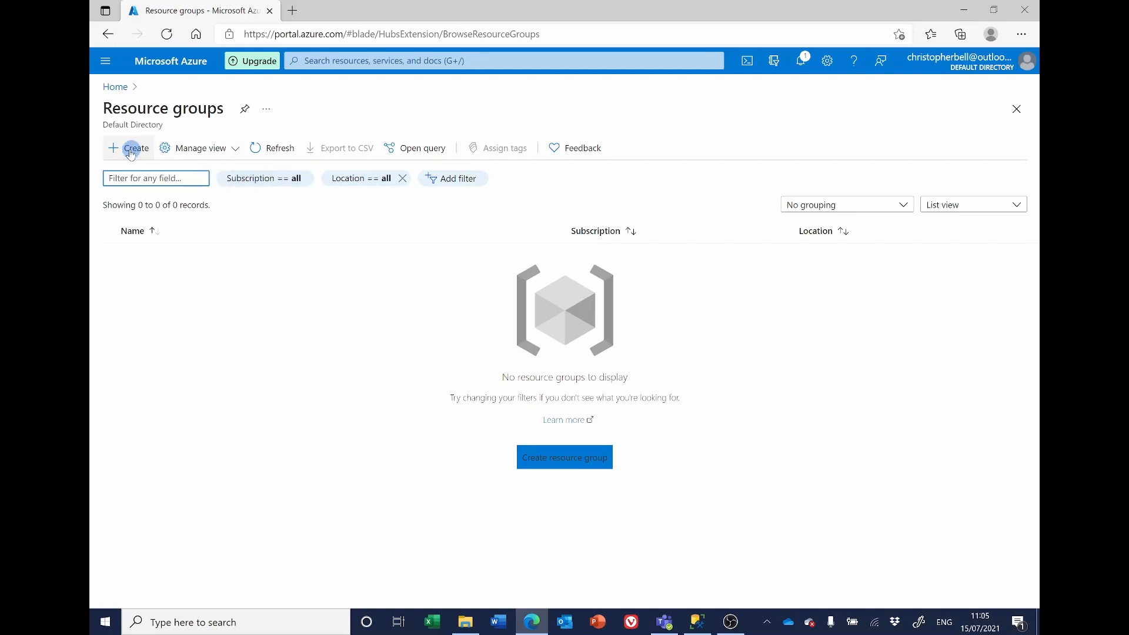
{"action": "left_click", "coordinate": [566, 458]}
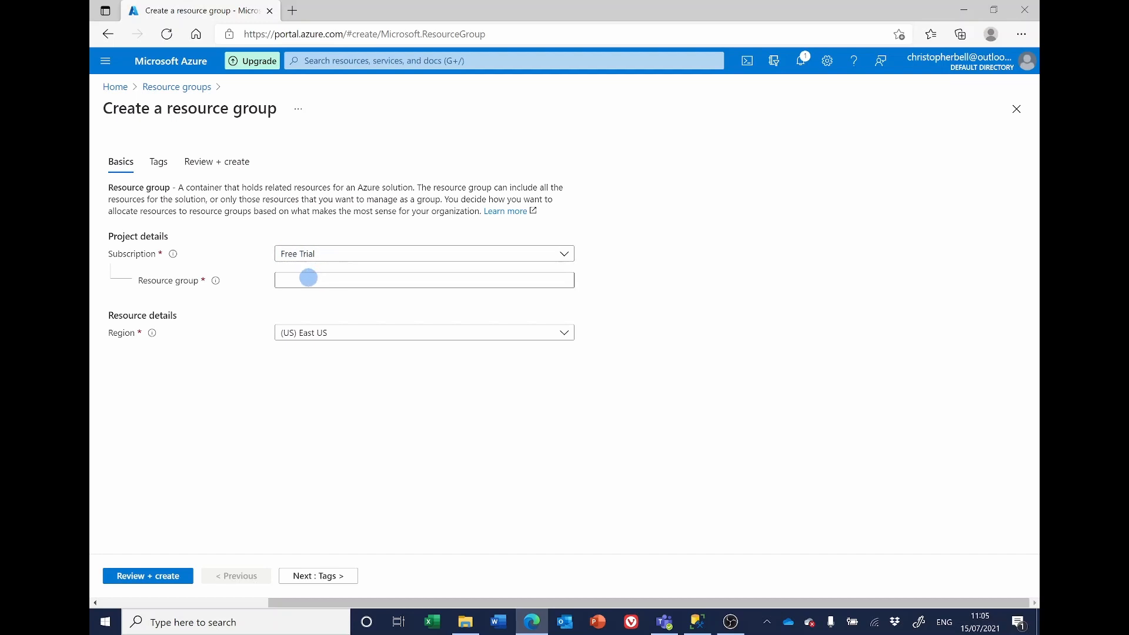
{"action": "left_click", "coordinate": [308, 279]}
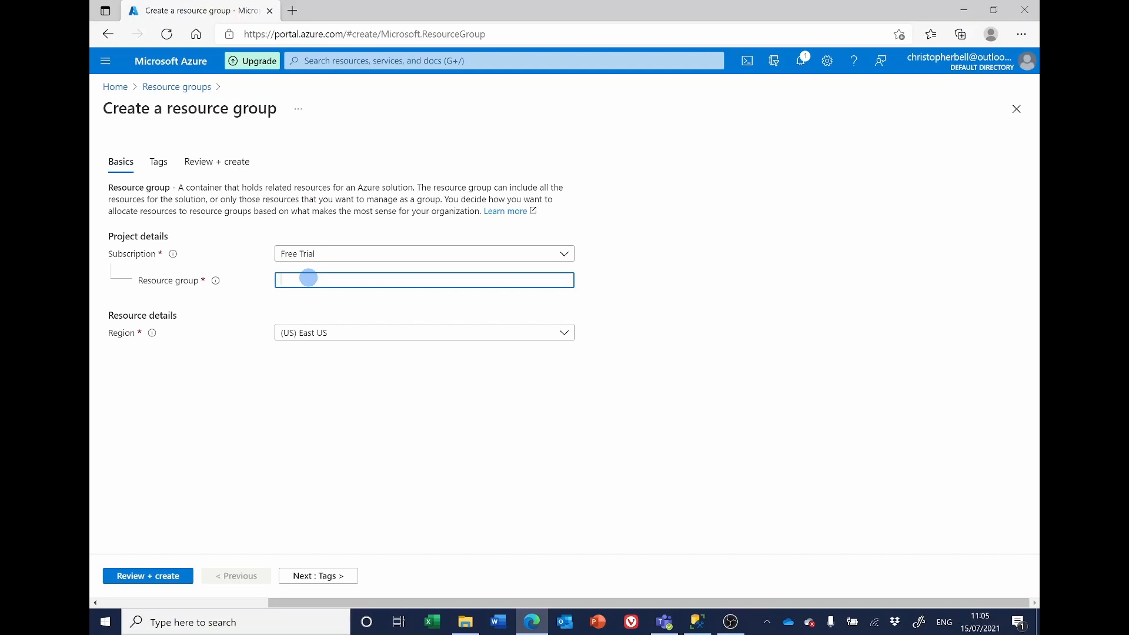
{"action": "type", "text": "BlazorcodeRG"}
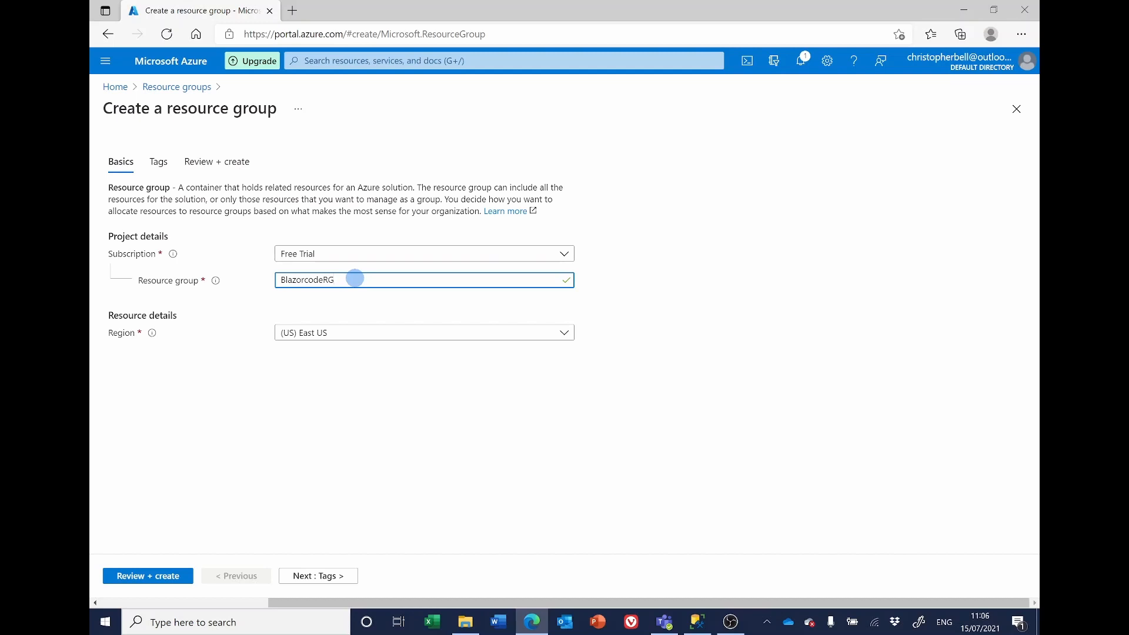
Set the resource group's region to (Europe) UK South, then review and create it
{"action": "left_click", "coordinate": [564, 335]}
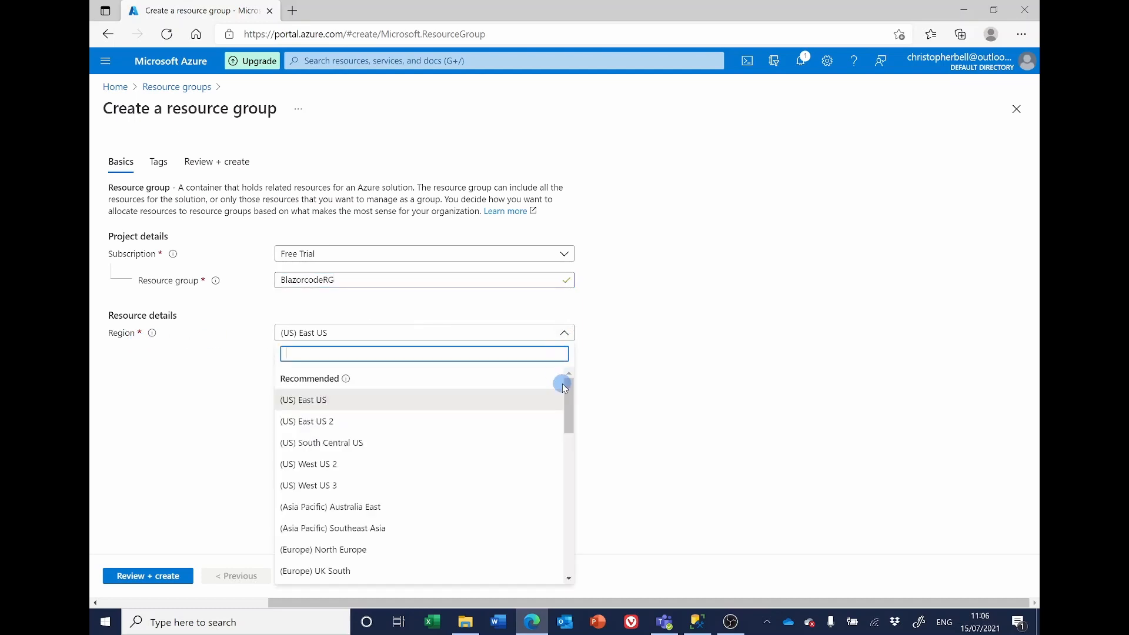
{"action": "left_click", "coordinate": [328, 576]}
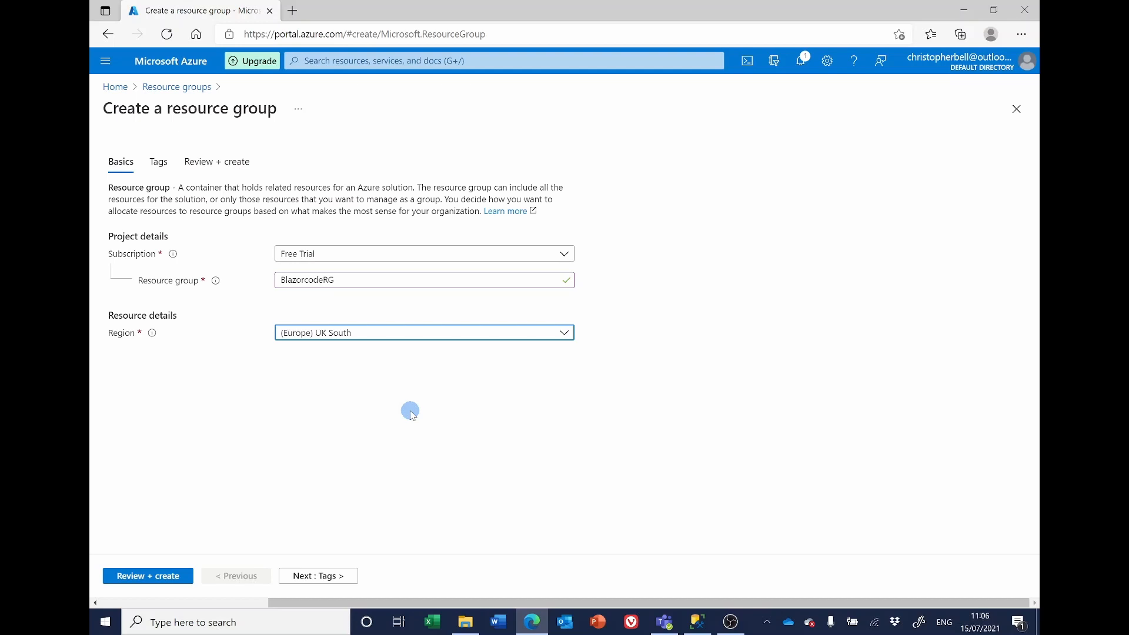
{"action": "left_click", "coordinate": [148, 578]}
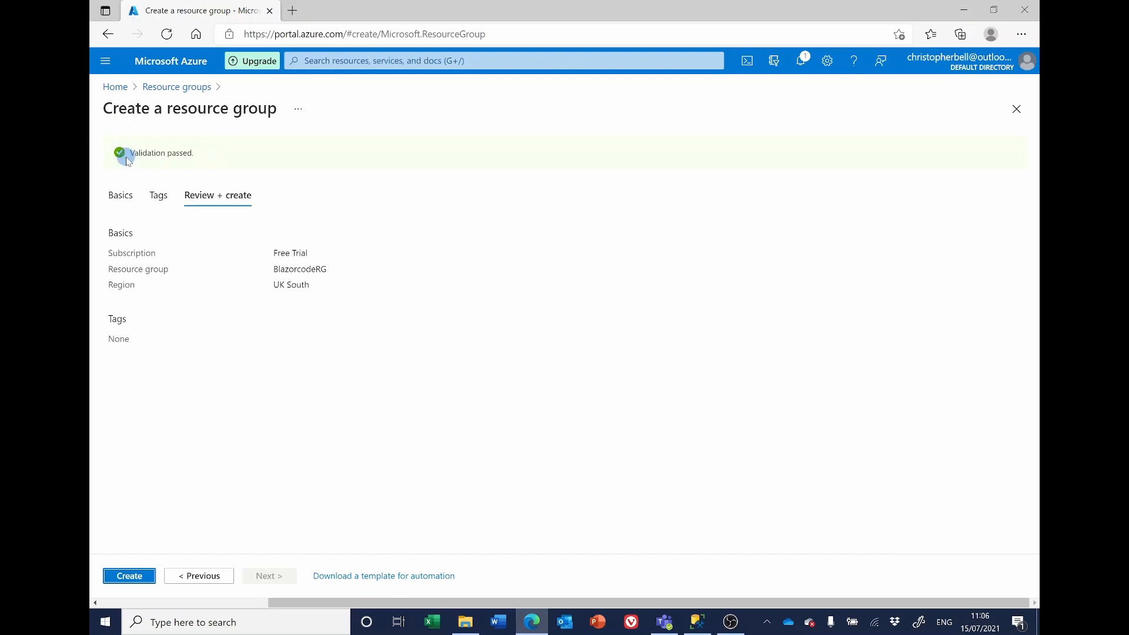
{"action": "left_click", "coordinate": [131, 577]}
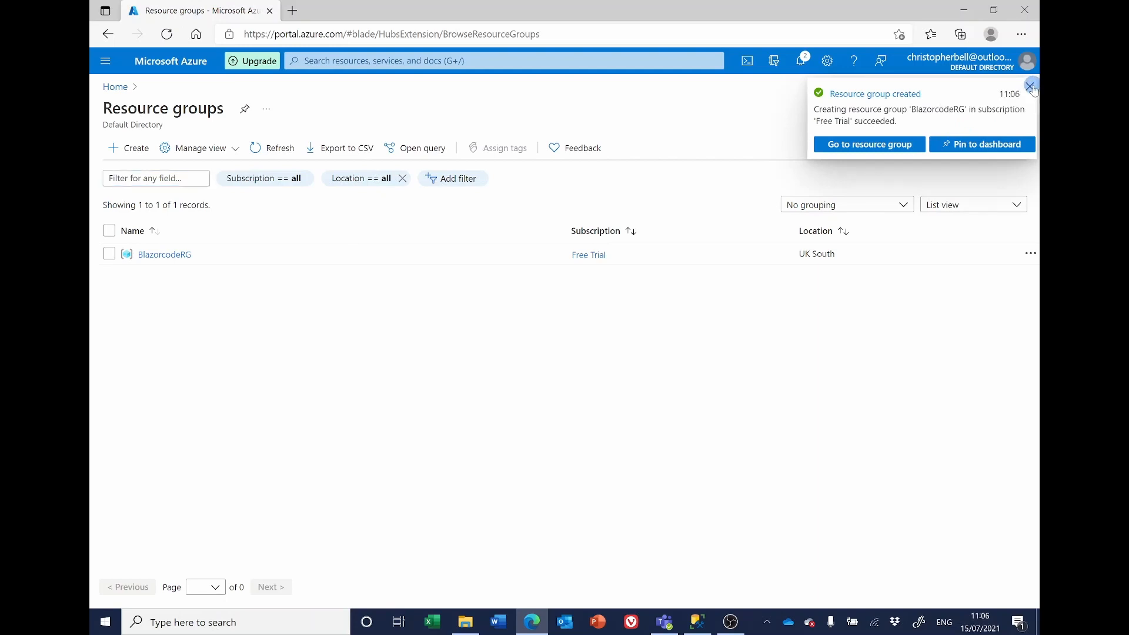
Dismiss the resource group notification, search the Azure services for SQL, and start creating a new server under SQL servers
{"action": "left_click", "coordinate": [1031, 87]}
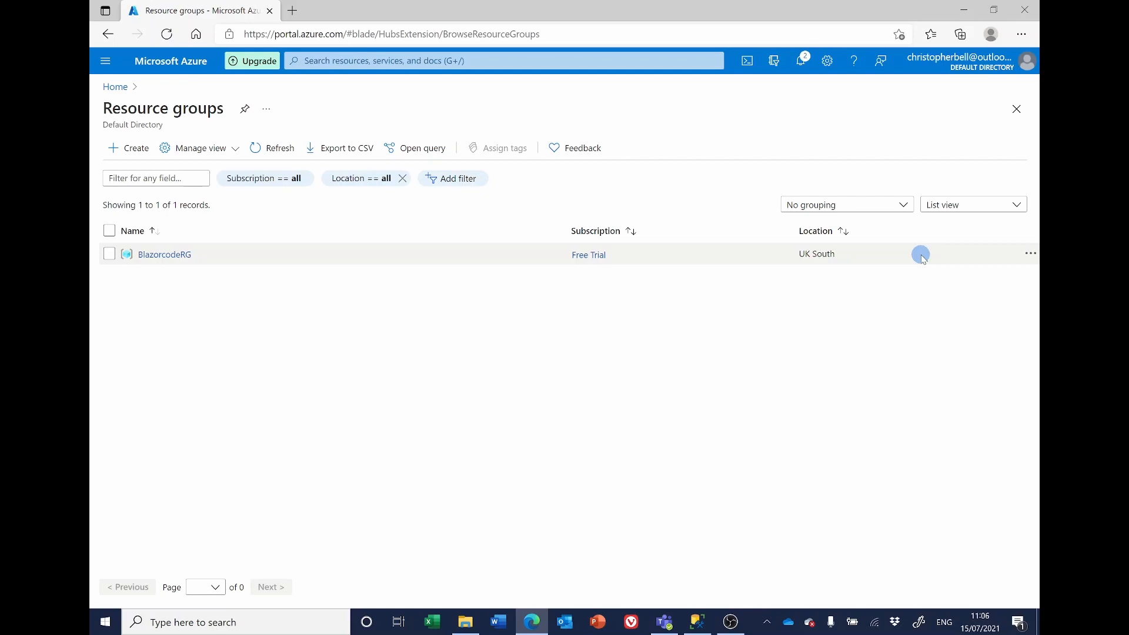
{"action": "left_click", "coordinate": [122, 90]}
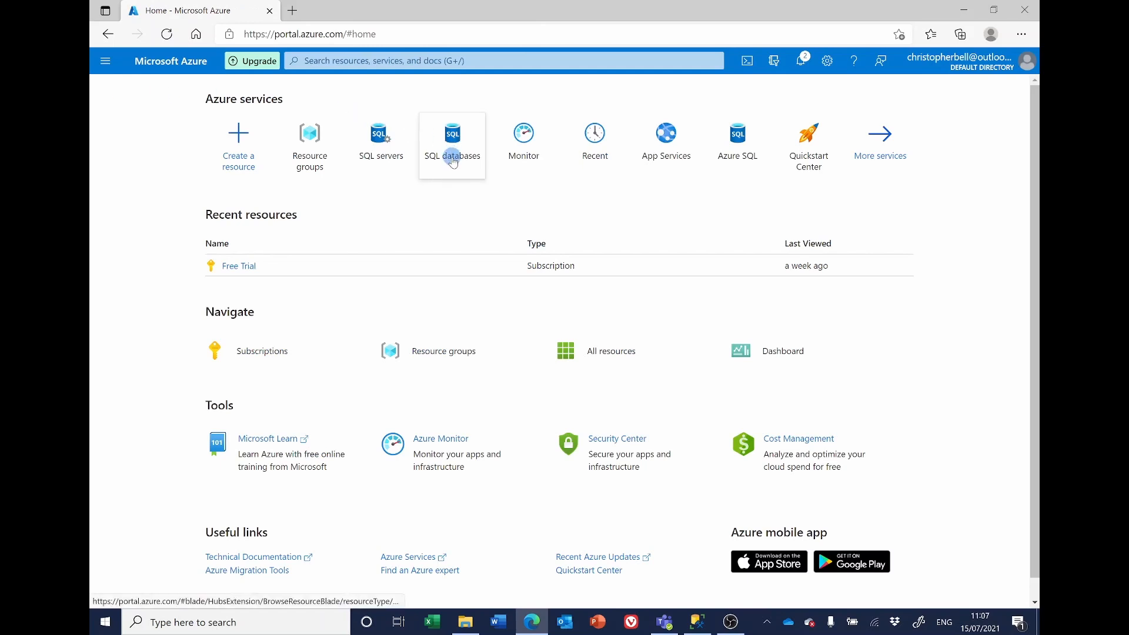
{"action": "mouse_move", "coordinate": [453, 162]}
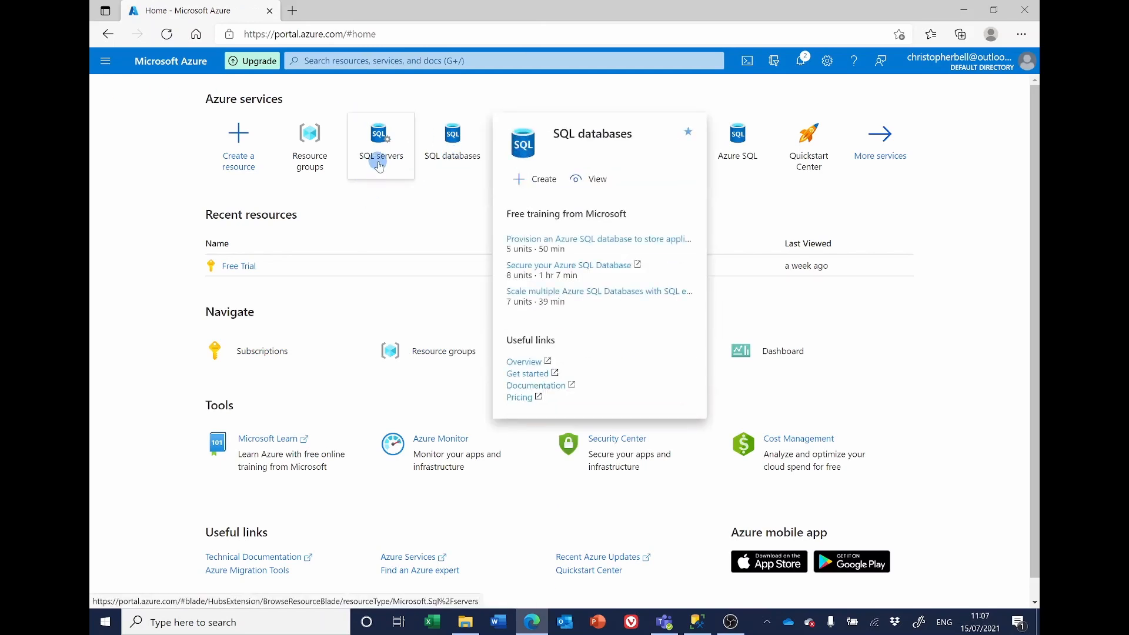
{"action": "mouse_move", "coordinate": [379, 166]}
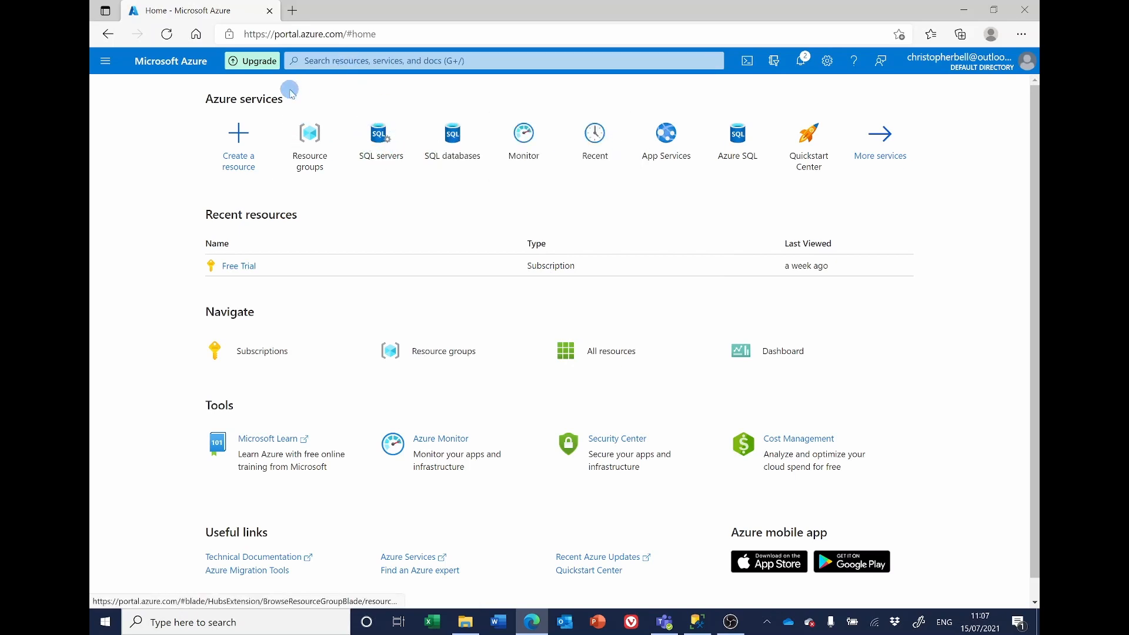
{"action": "left_click", "coordinate": [323, 61]}
{"action": "type", "text": "S"}
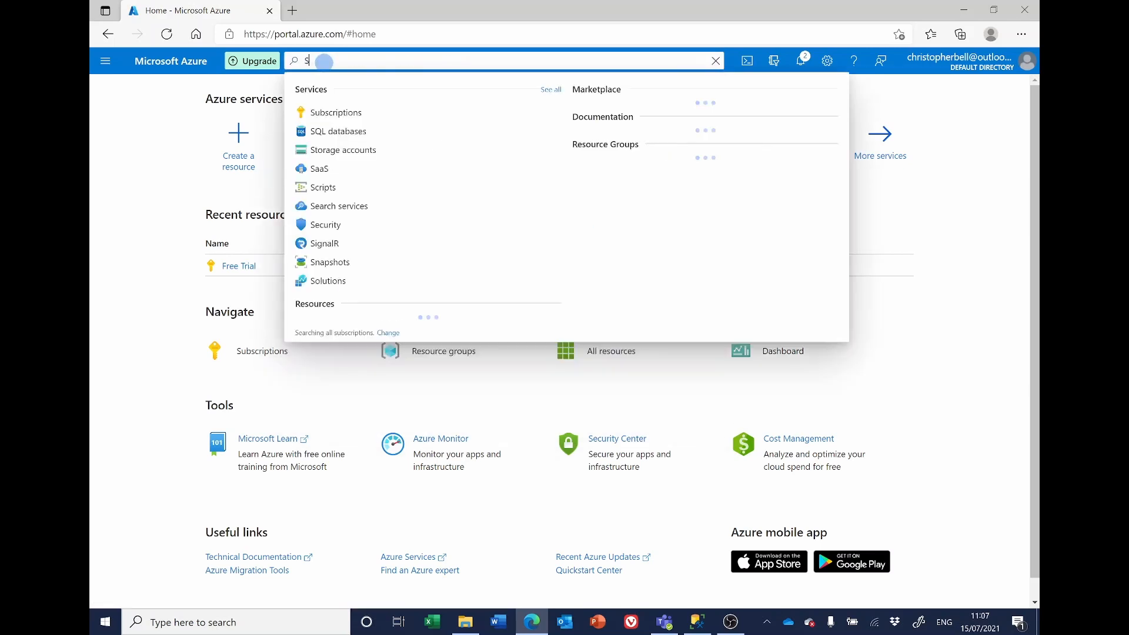
{"action": "type", "text": "QL"}
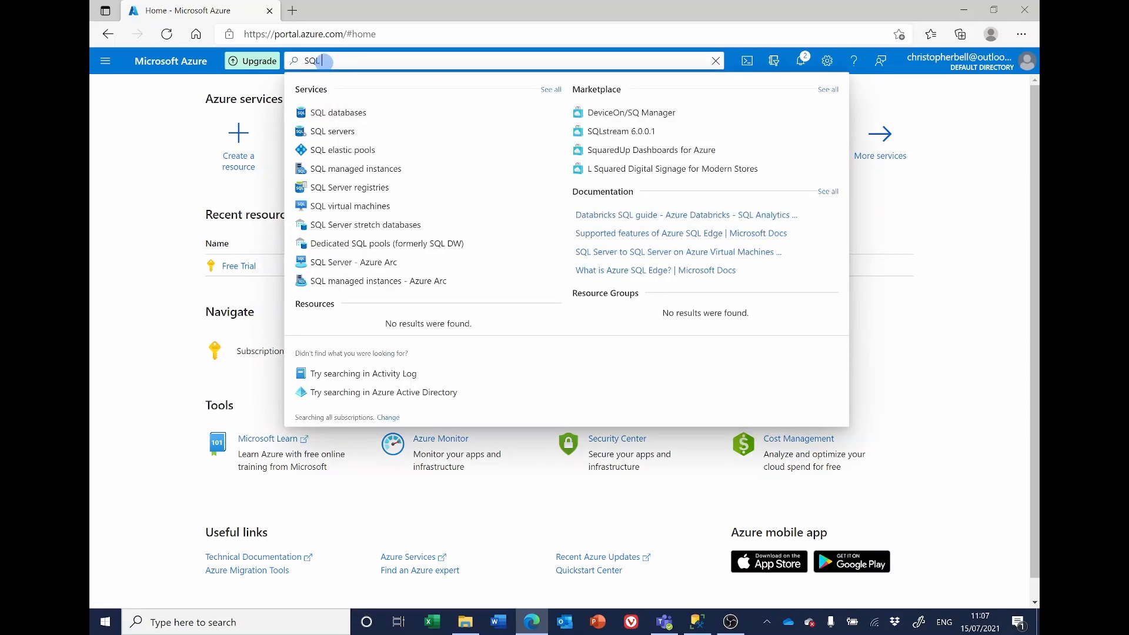
{"action": "left_click", "coordinate": [343, 133]}
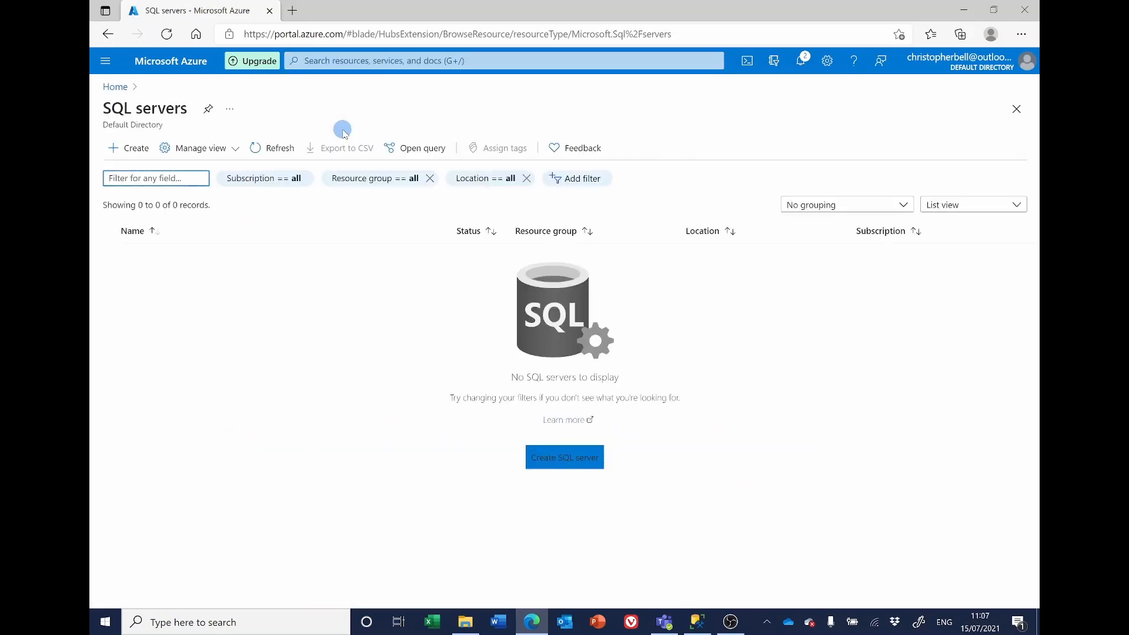
{"action": "left_click", "coordinate": [569, 459]}
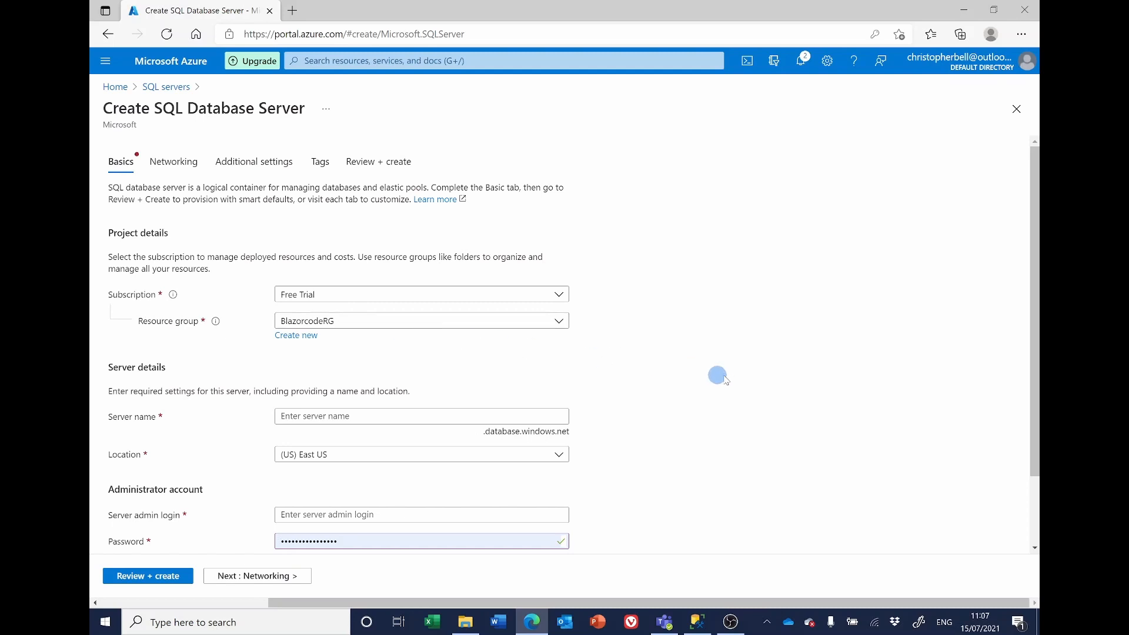
Name the SQL server blazorcodeserver and set its location to (Europe) UK South
{"action": "scroll", "coordinate": [756, 382], "scroll_direction": "down", "scroll_amount": 3}
{"action": "left_click", "coordinate": [377, 334]}
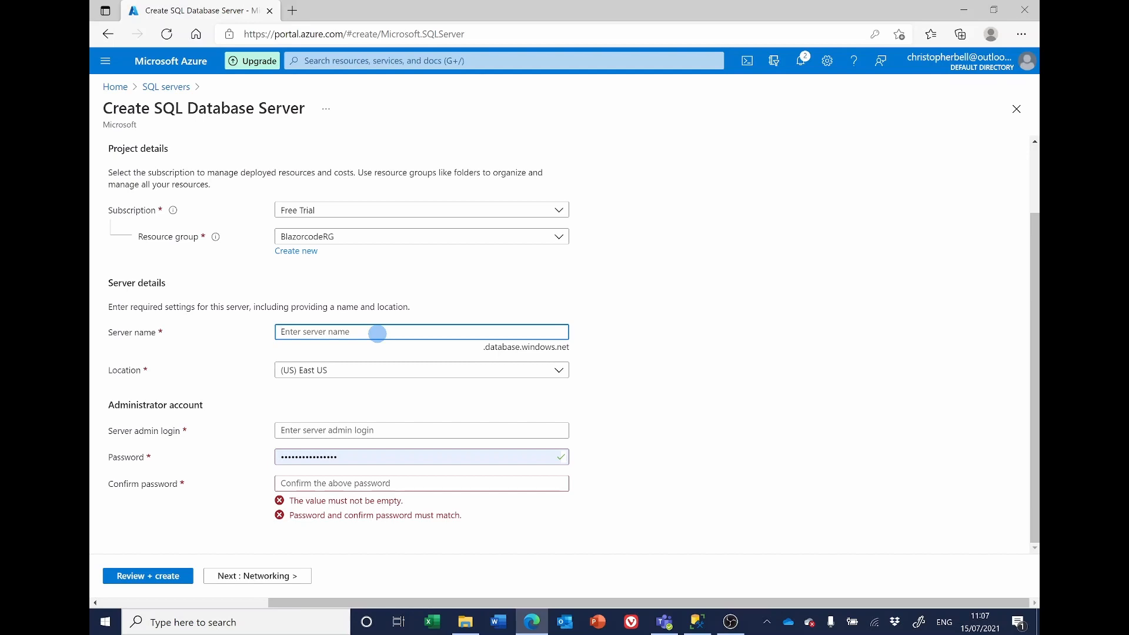
{"action": "type", "text": "blazor"}
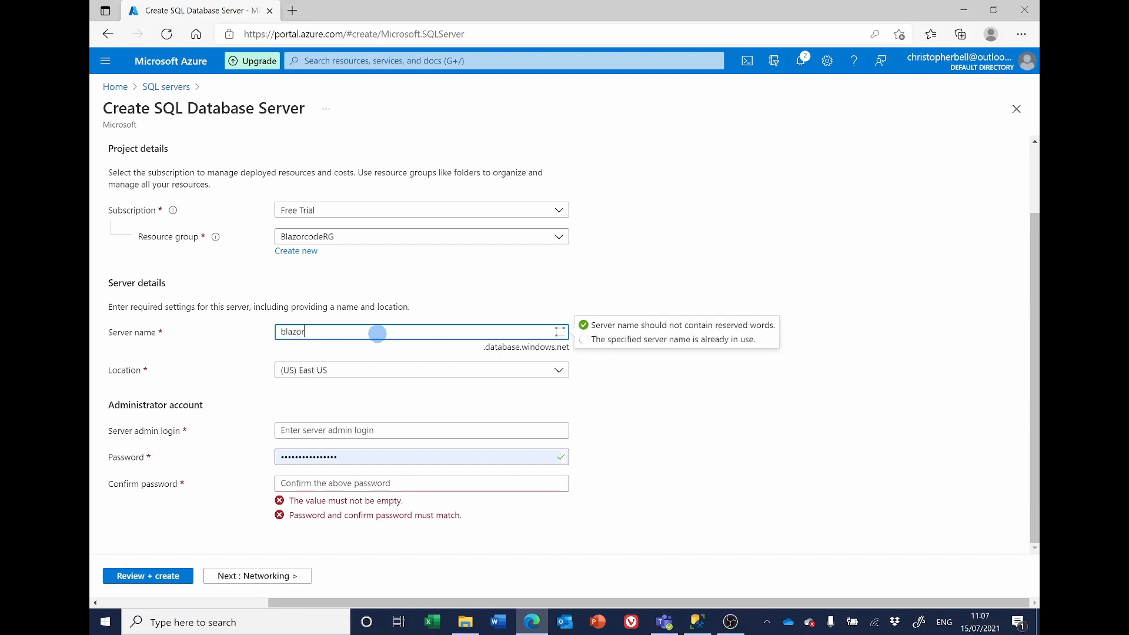
{"action": "type", "text": "codeserver"}
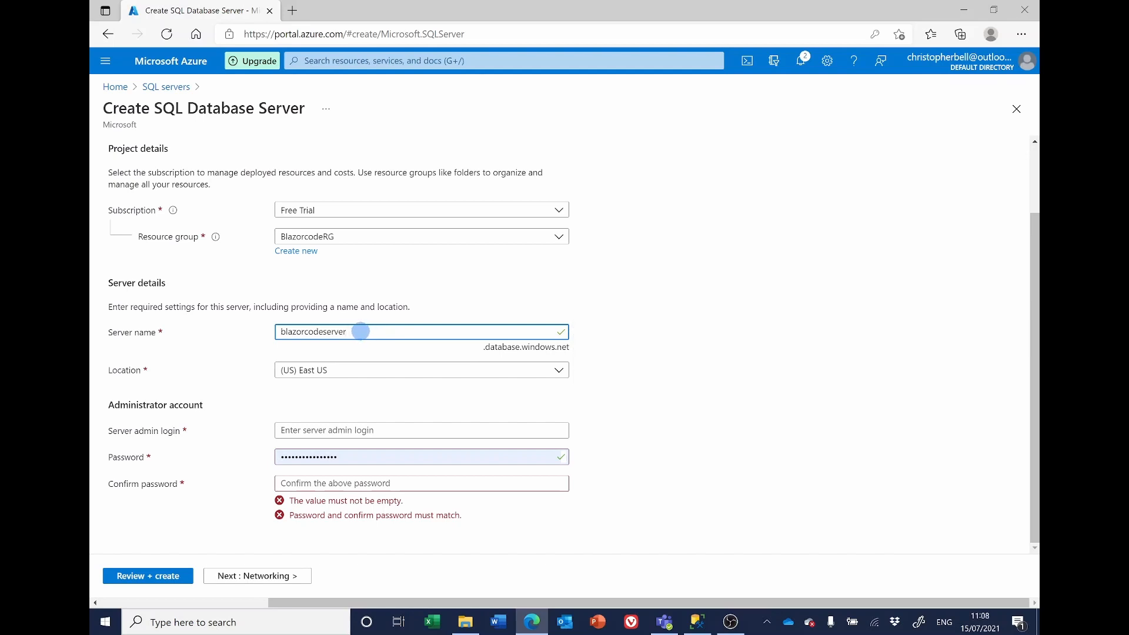
{"action": "type", "text": "R"}
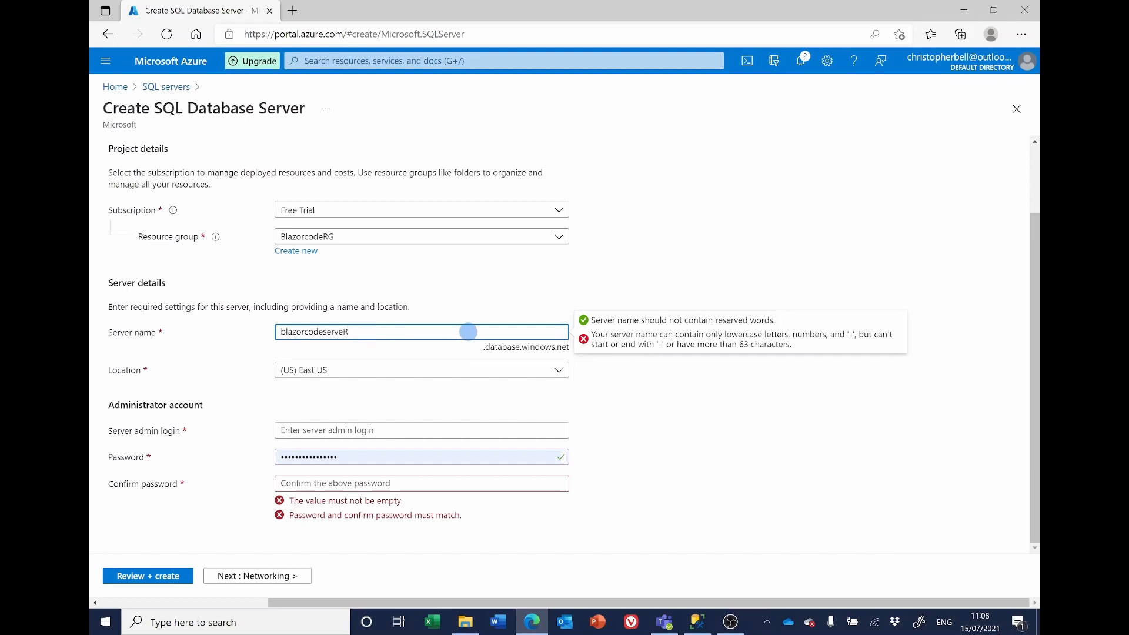
{"action": "key", "text": "BackSpace"}
{"action": "type", "text": "r"}
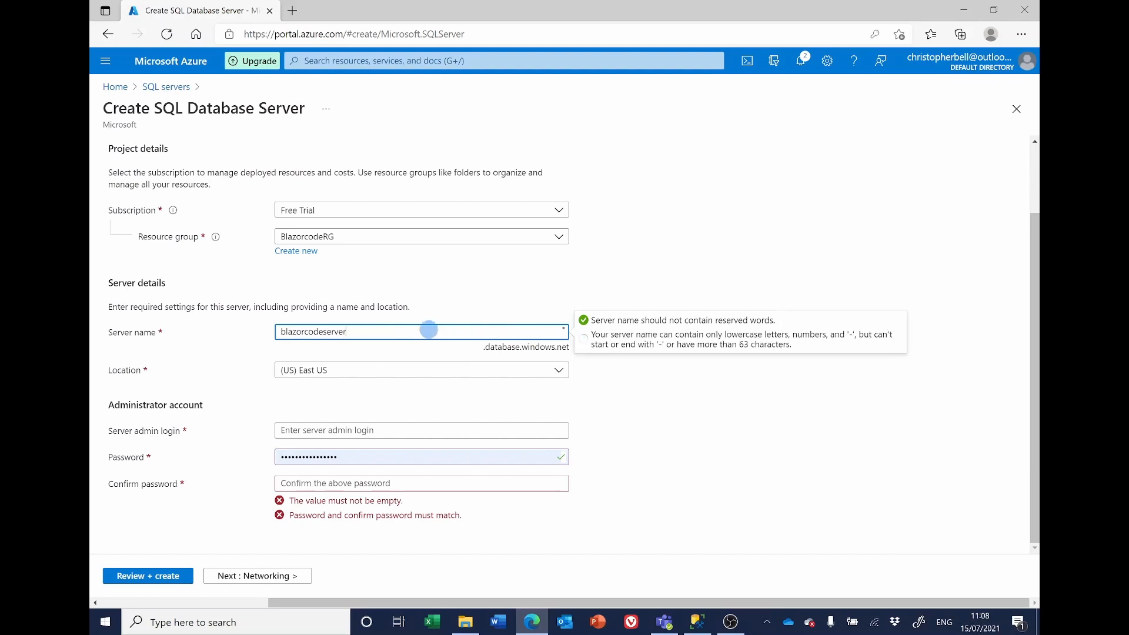
{"action": "left_click", "coordinate": [424, 371]}
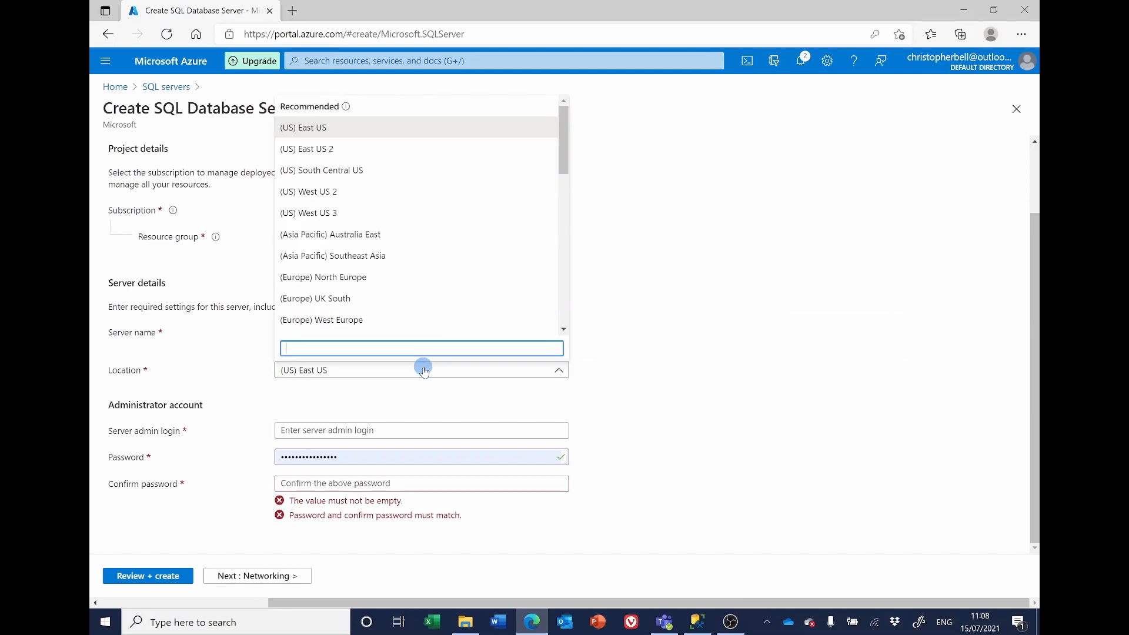
{"action": "left_click", "coordinate": [340, 298]}
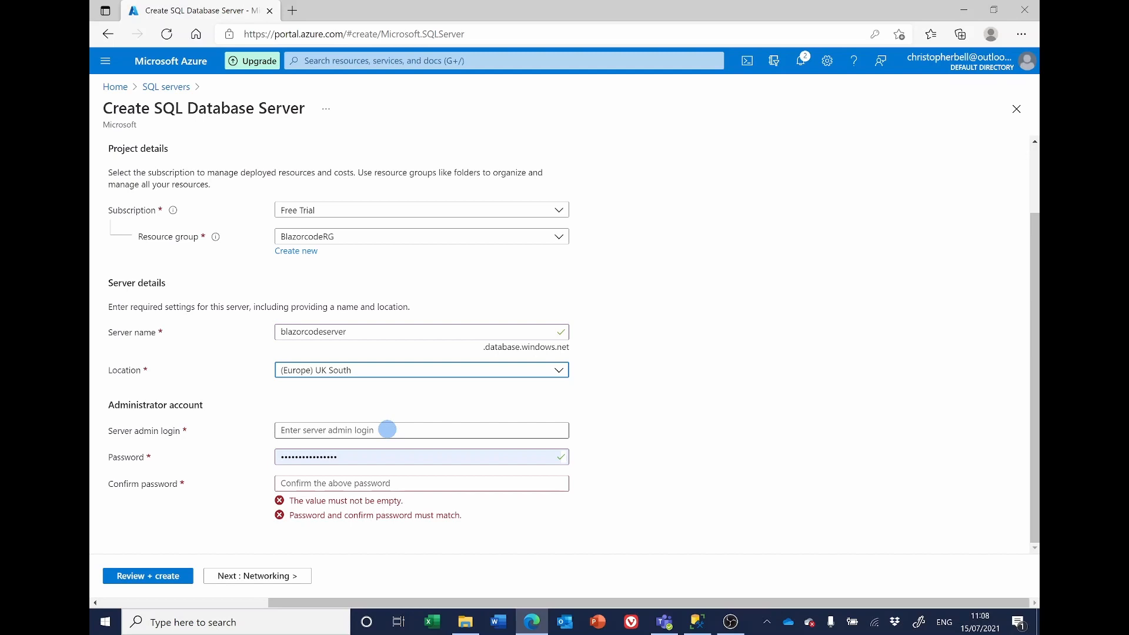
Enter blazorcodeboss as the server admin login, fill in and confirm the admin password, then review and create the server
{"action": "left_click", "coordinate": [387, 429]}
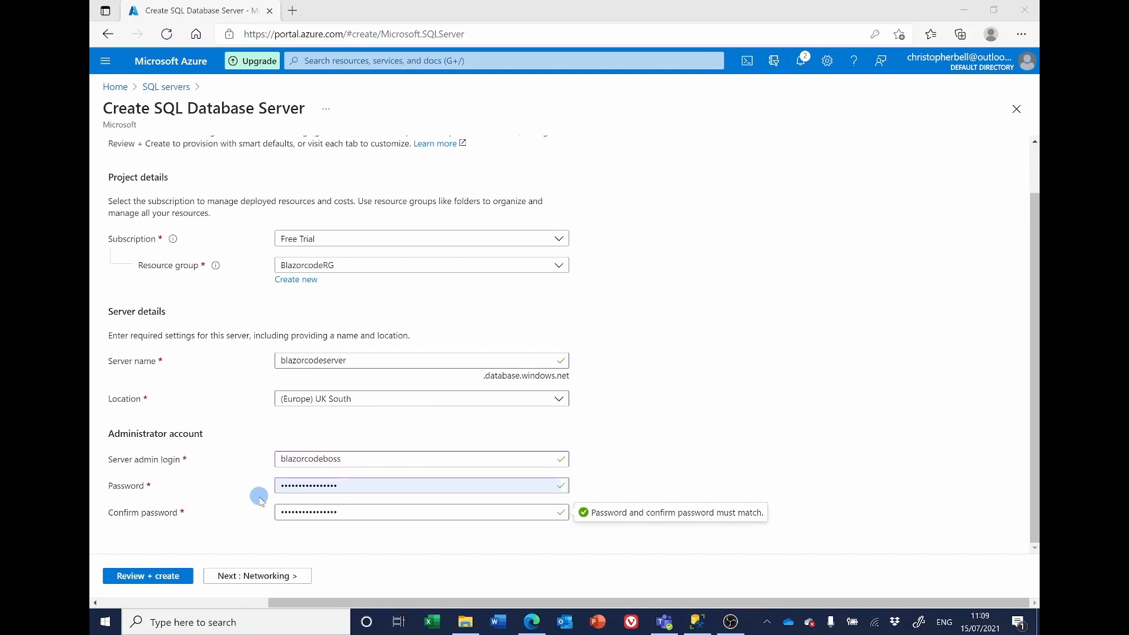
{"action": "left_click", "coordinate": [150, 580]}
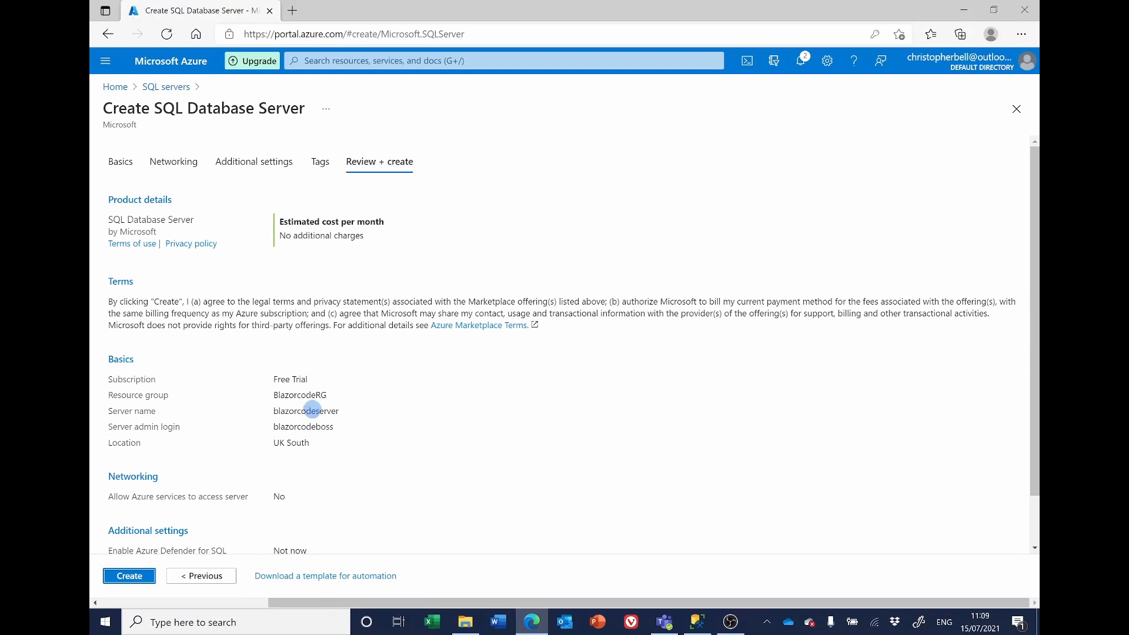
{"action": "left_click", "coordinate": [128, 577]}
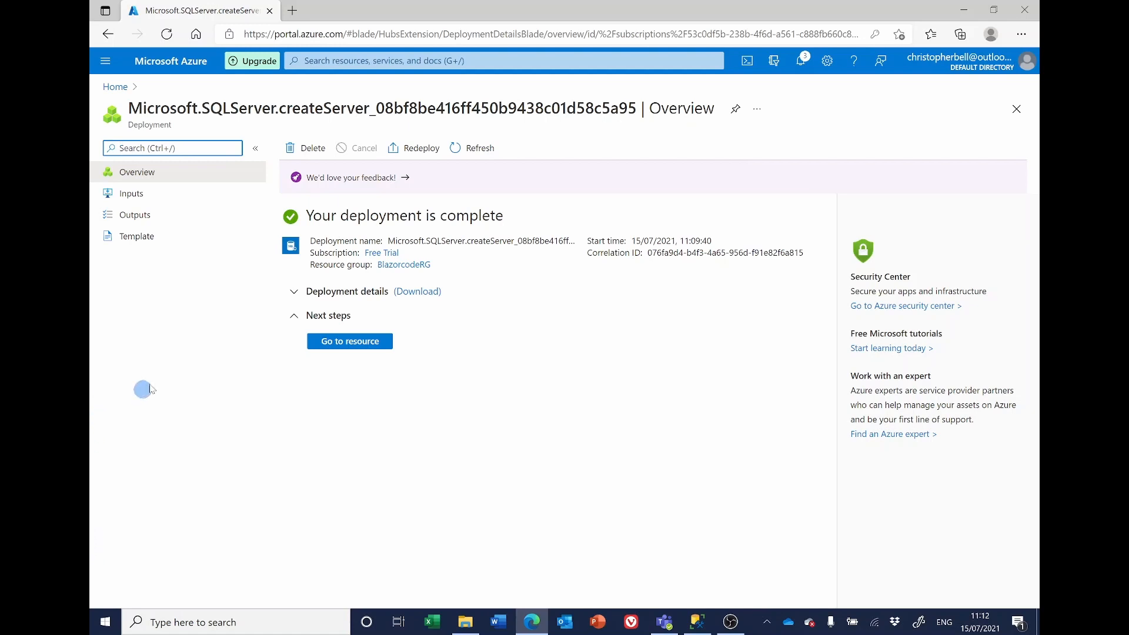
In the new server's firewall settings, allow Azure services and resources to access it, add the client IP address, and save the rules
{"action": "left_click", "coordinate": [349, 342]}
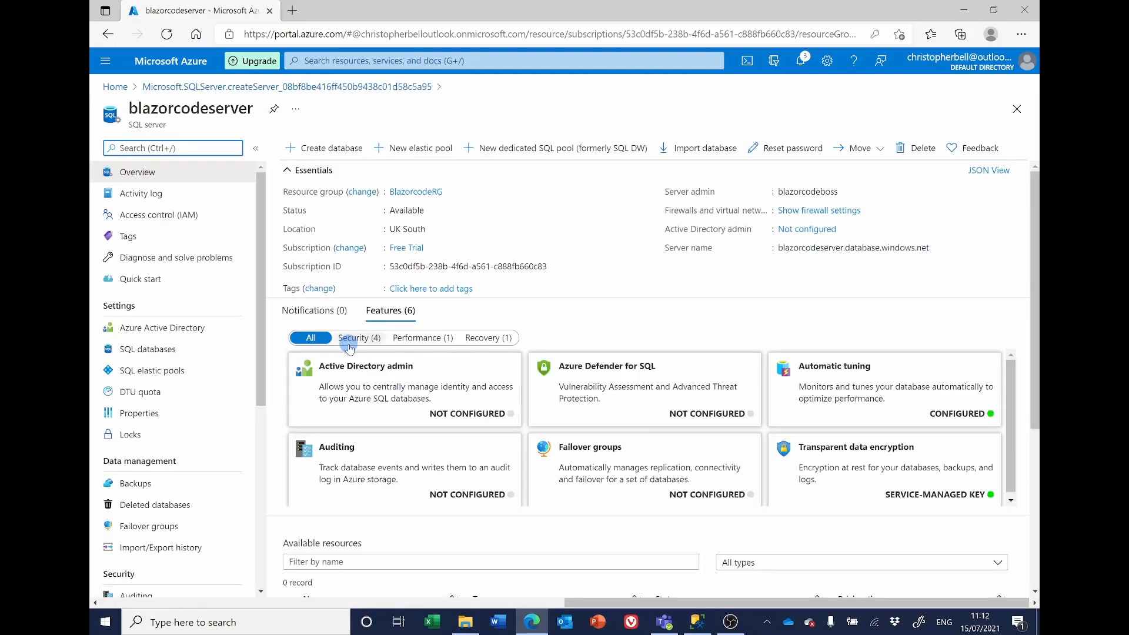
{"action": "left_click", "coordinate": [819, 211]}
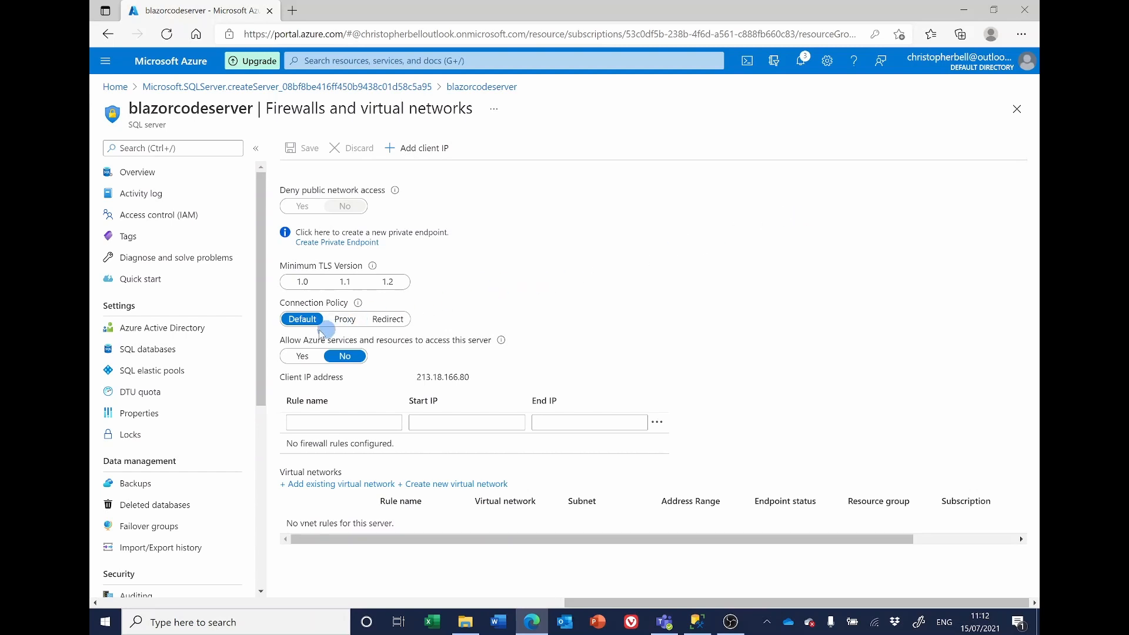
{"action": "left_click", "coordinate": [298, 357]}
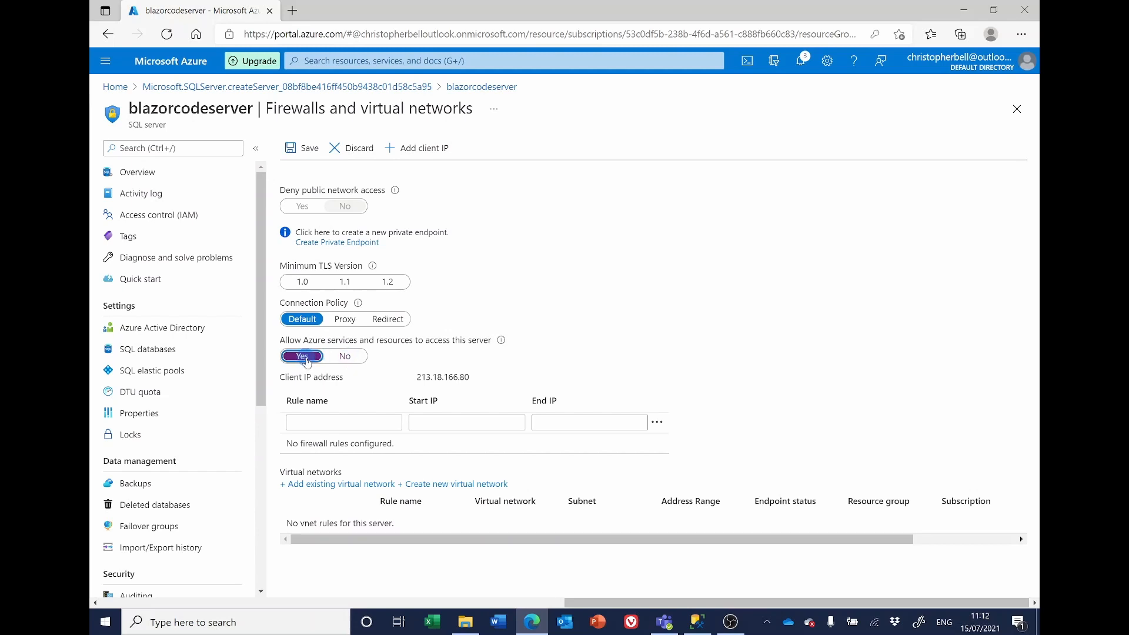
{"action": "left_click", "coordinate": [310, 358]}
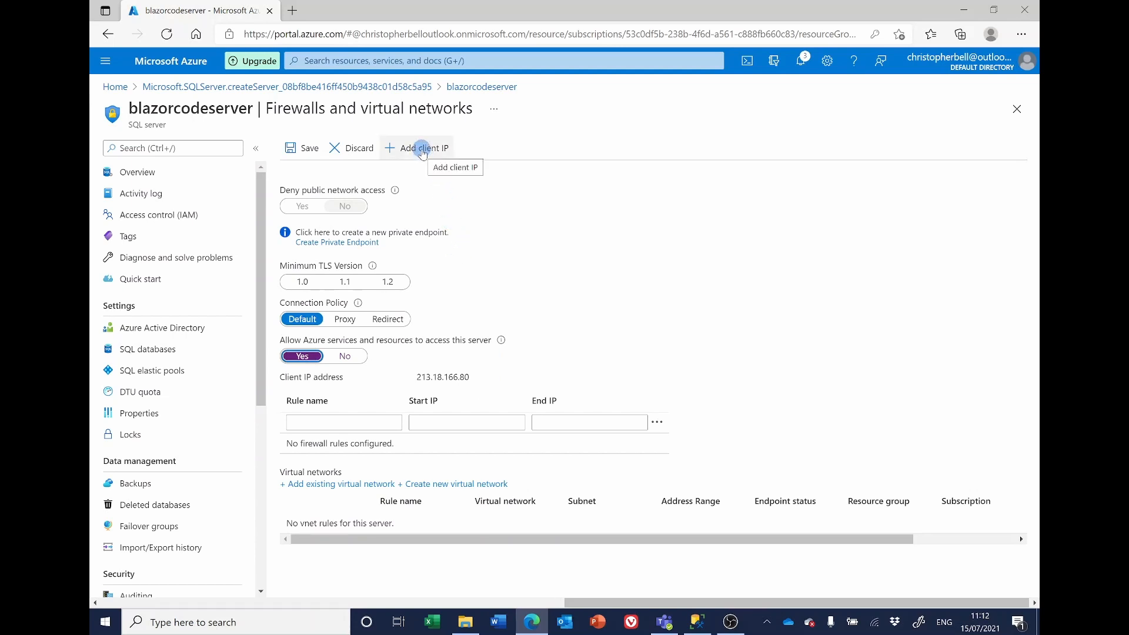
{"action": "left_click", "coordinate": [423, 151]}
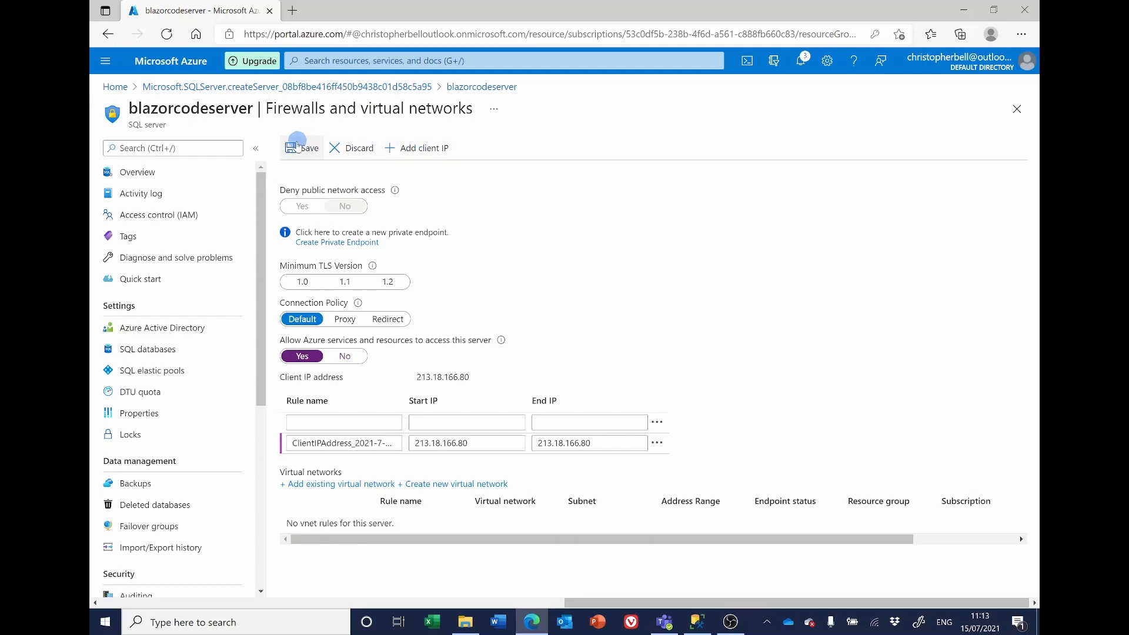
{"action": "left_click", "coordinate": [292, 149]}
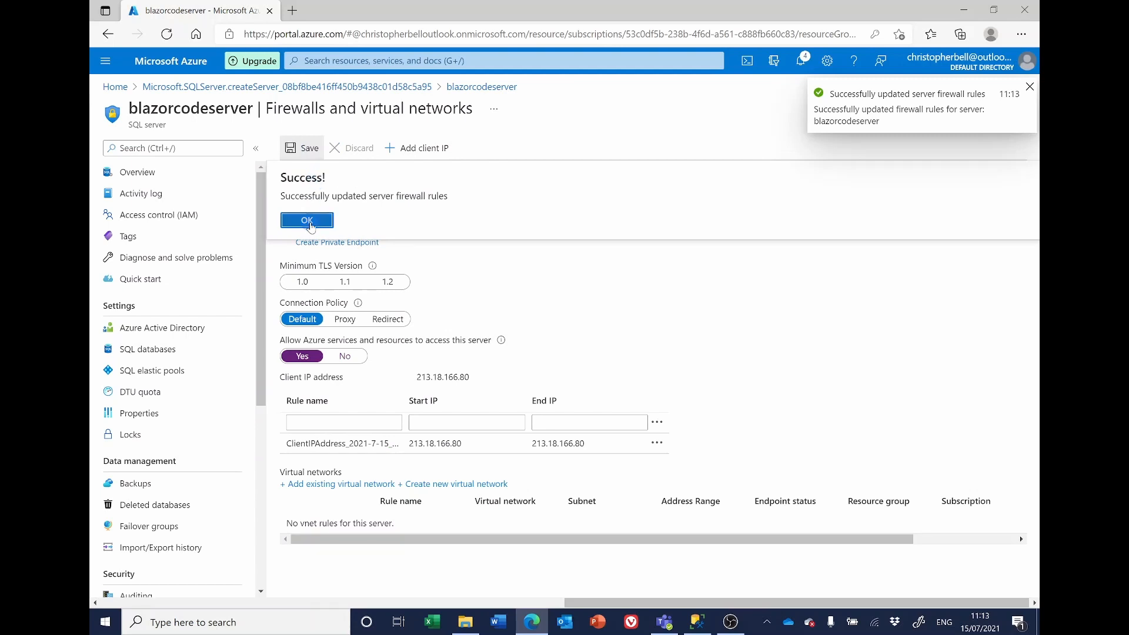
{"action": "left_click", "coordinate": [308, 221]}
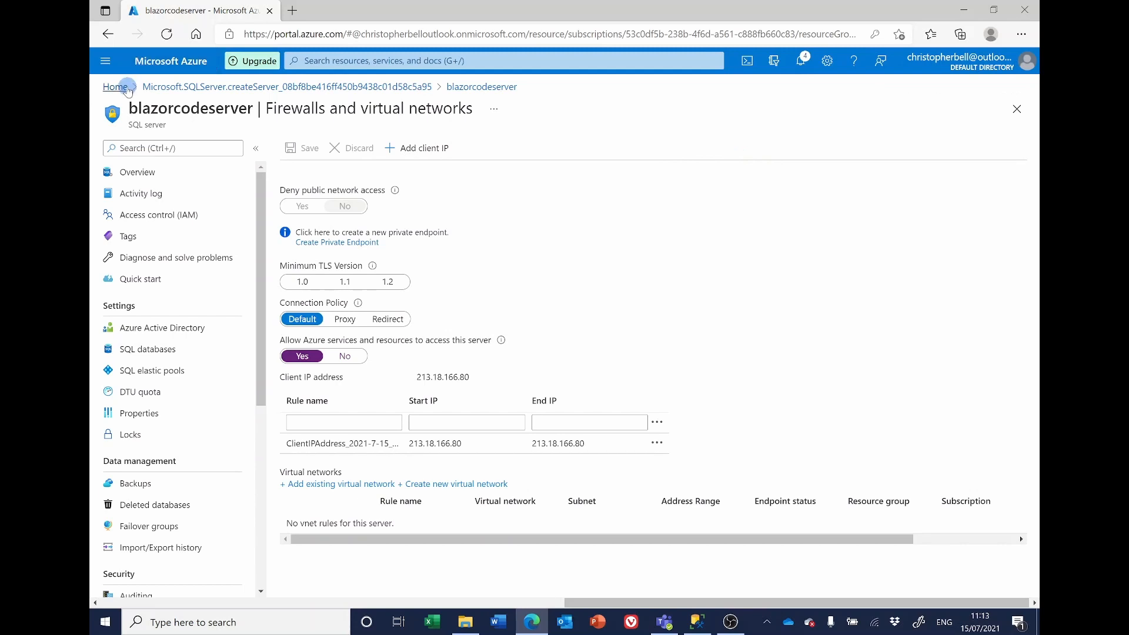
Return to the portal home, open blazorcodeserver from the recent resources, and copy its full server name
{"action": "left_click", "coordinate": [116, 88]}
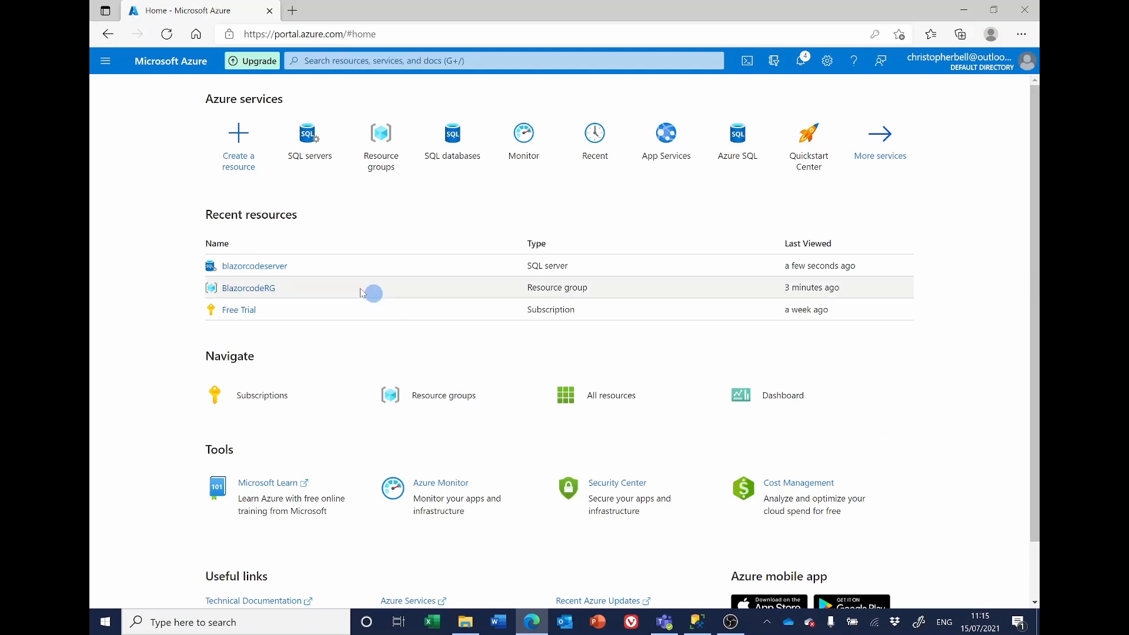
{"action": "left_click", "coordinate": [266, 268]}
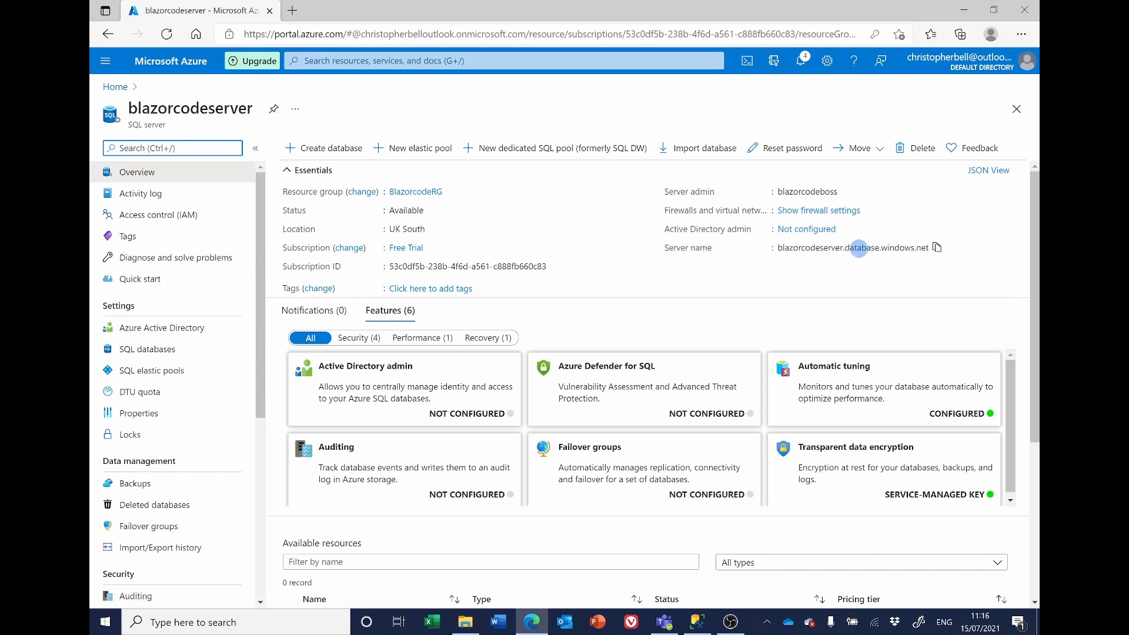
{"action": "left_click", "coordinate": [938, 248]}
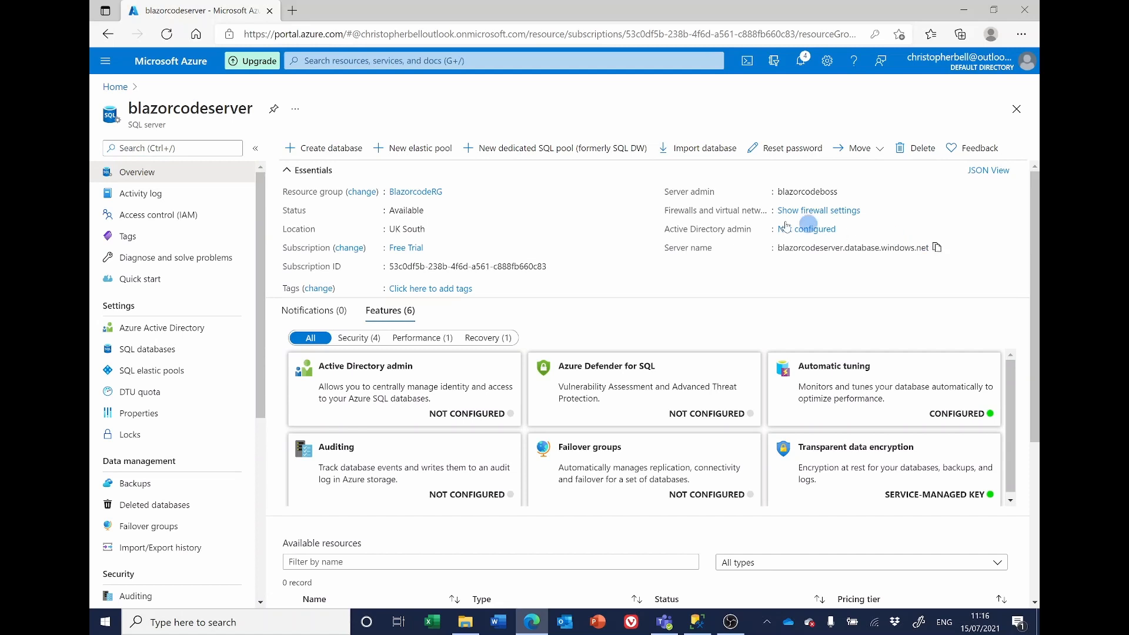
Switch to SQL Server Management Studio, start deploying PurchaseOrders to Microsoft Azure SQL Database, and open the target server connection dialog in the deployment settings
{"action": "left_click", "coordinate": [698, 619]}
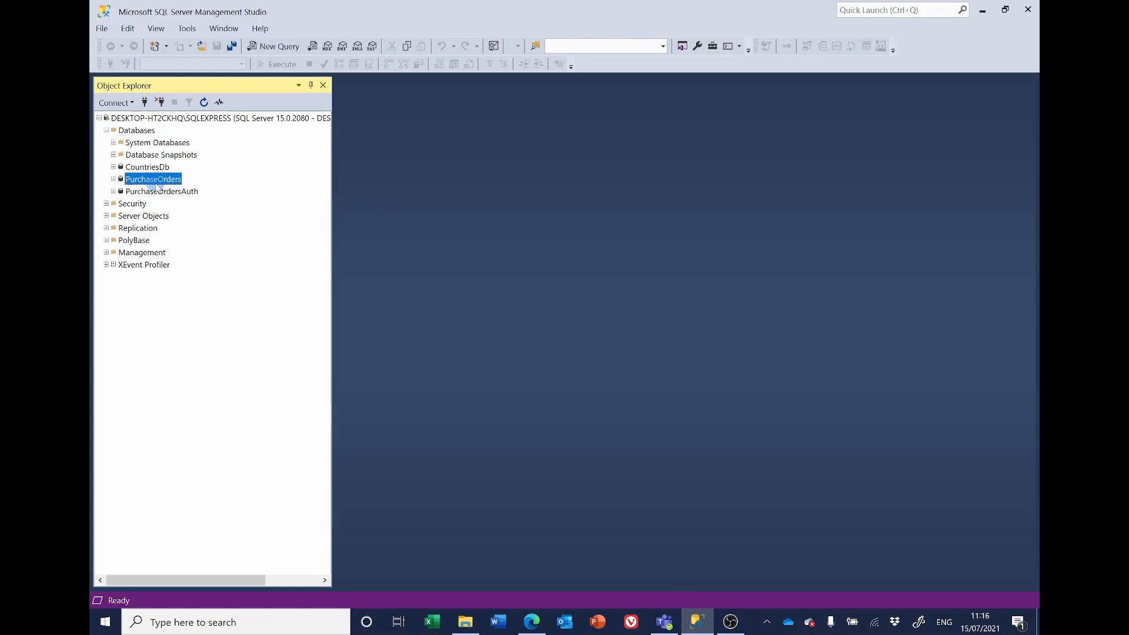
{"action": "right_click", "coordinate": [165, 184]}
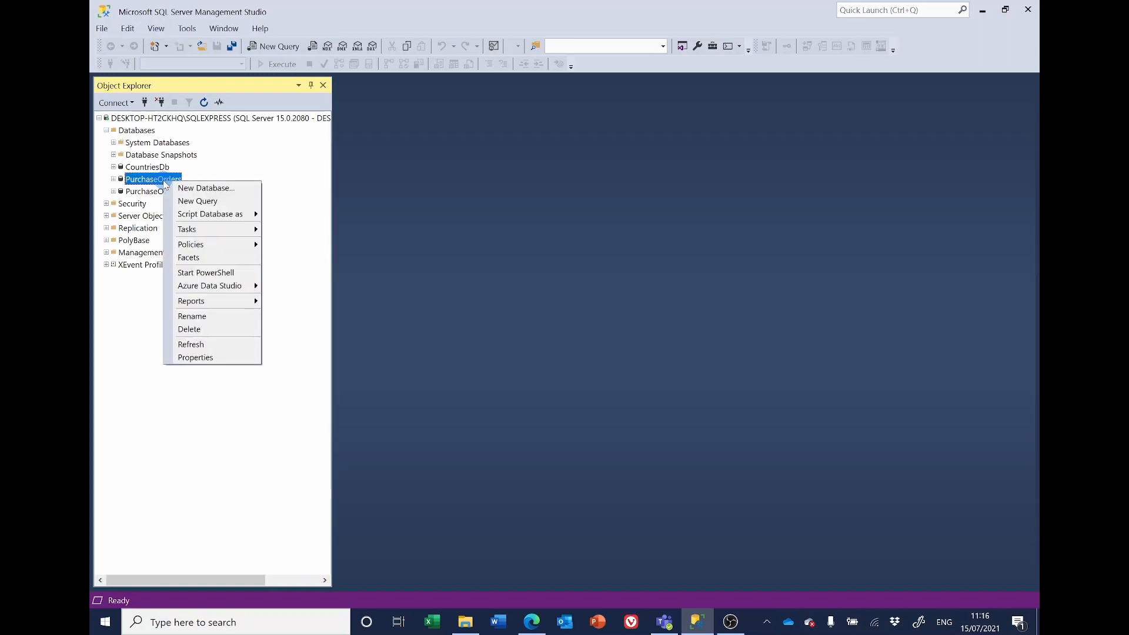
{"action": "mouse_move", "coordinate": [187, 229]}
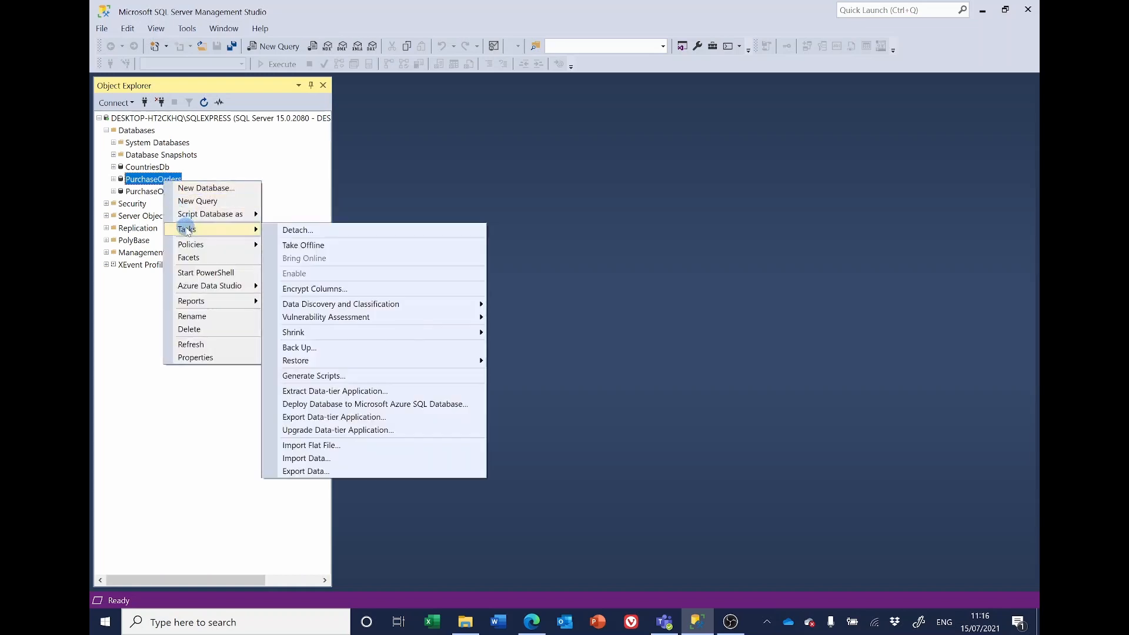
{"action": "left_click", "coordinate": [410, 404]}
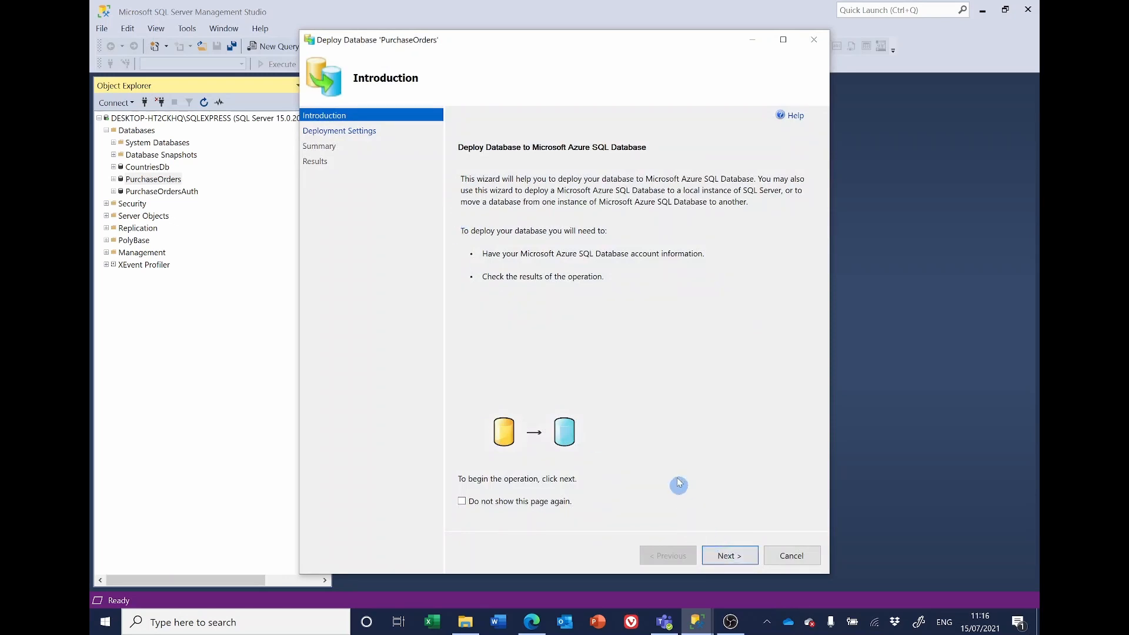
{"action": "left_click", "coordinate": [735, 558]}
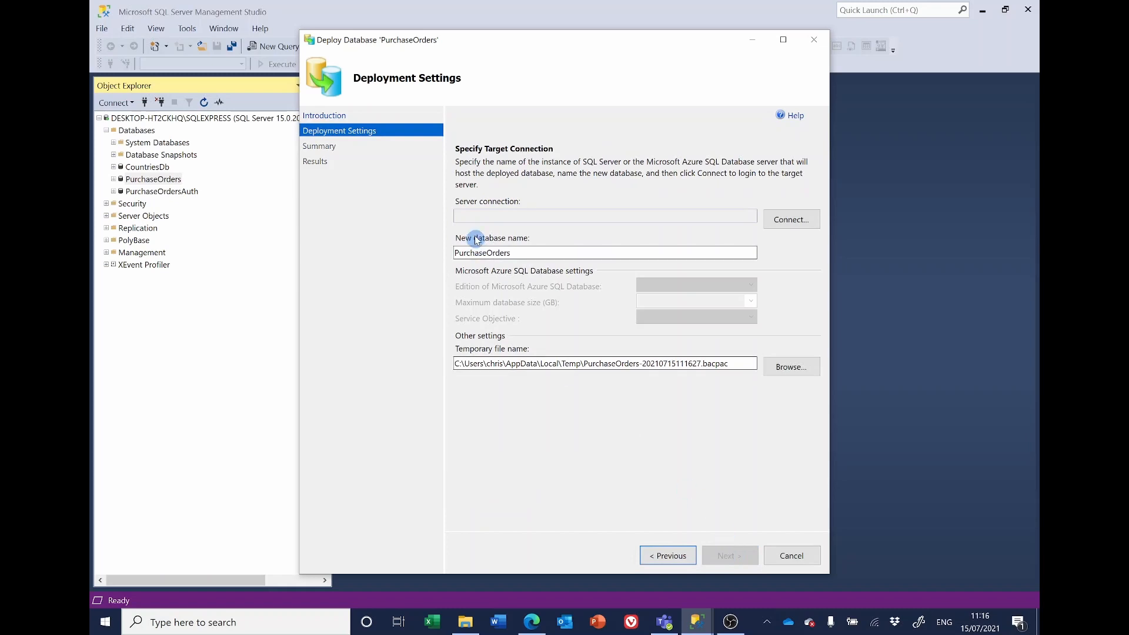
{"action": "left_click", "coordinate": [475, 215]}
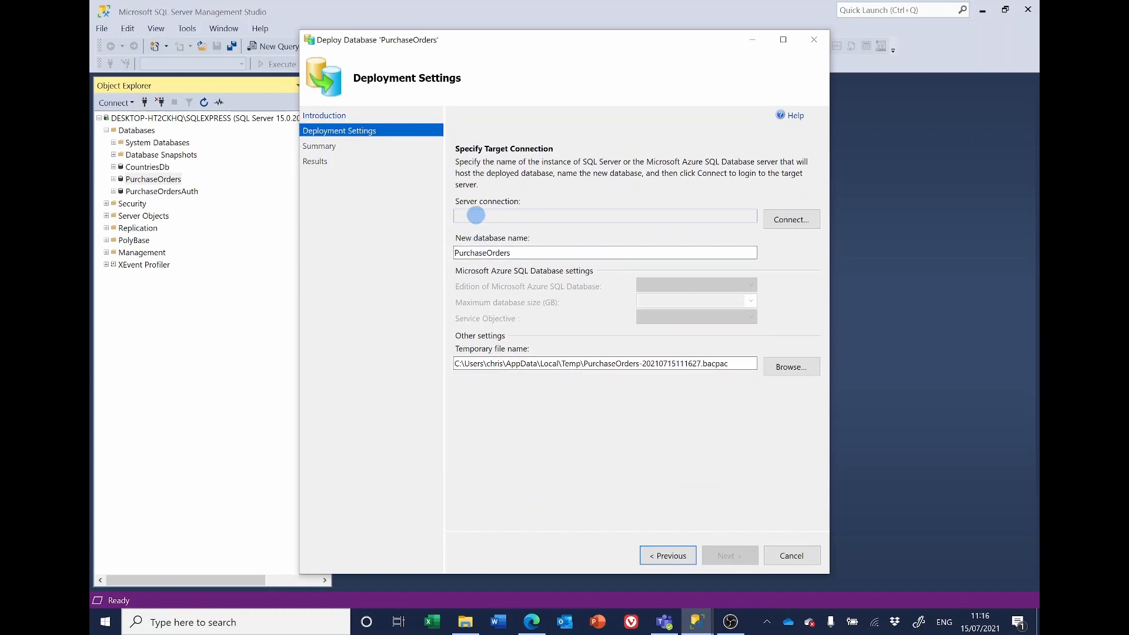
{"action": "left_click", "coordinate": [798, 223]}
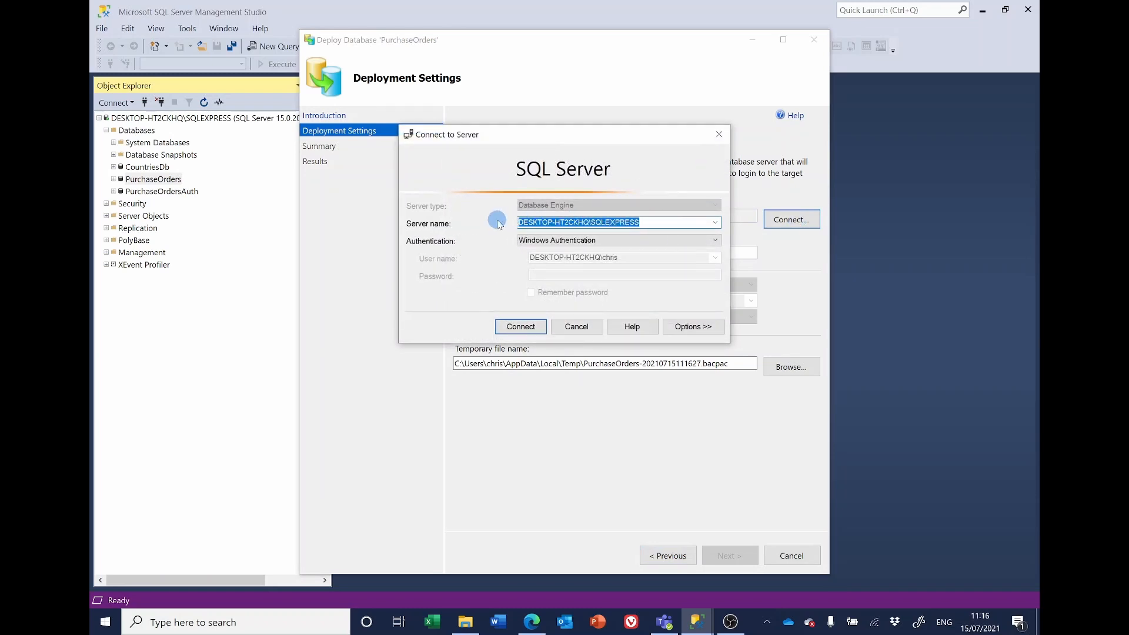
Connect to the target server blazorcodeserver.database.windows.net using SQL Server Authentication with the blazorcodeboss login
{"action": "key", "text": "ctrl+v"}
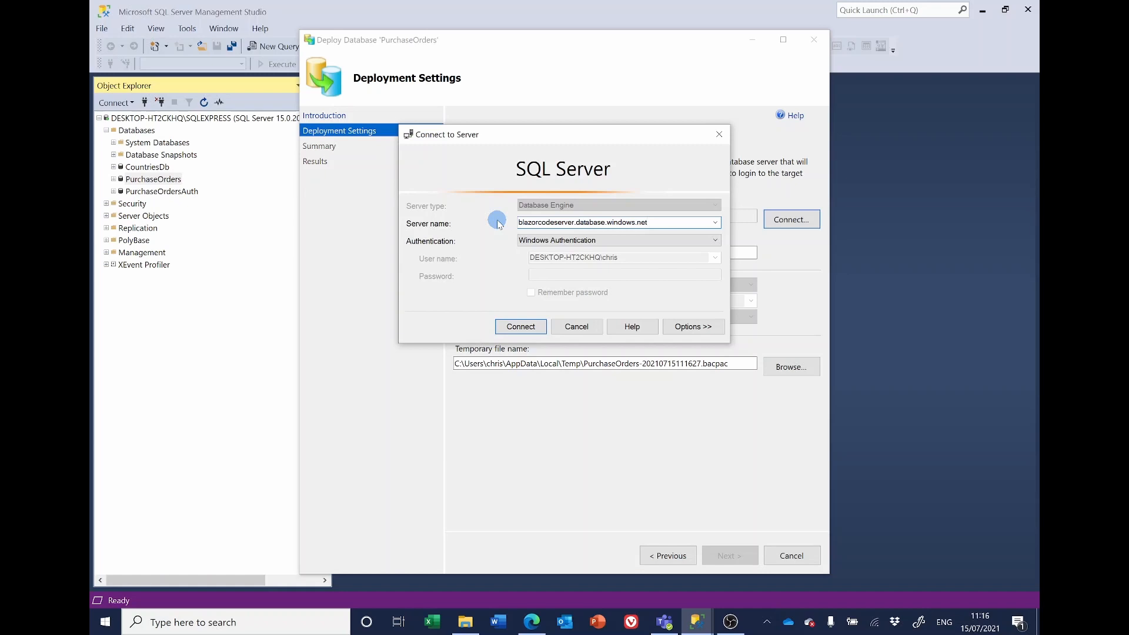
{"action": "left_click", "coordinate": [715, 241]}
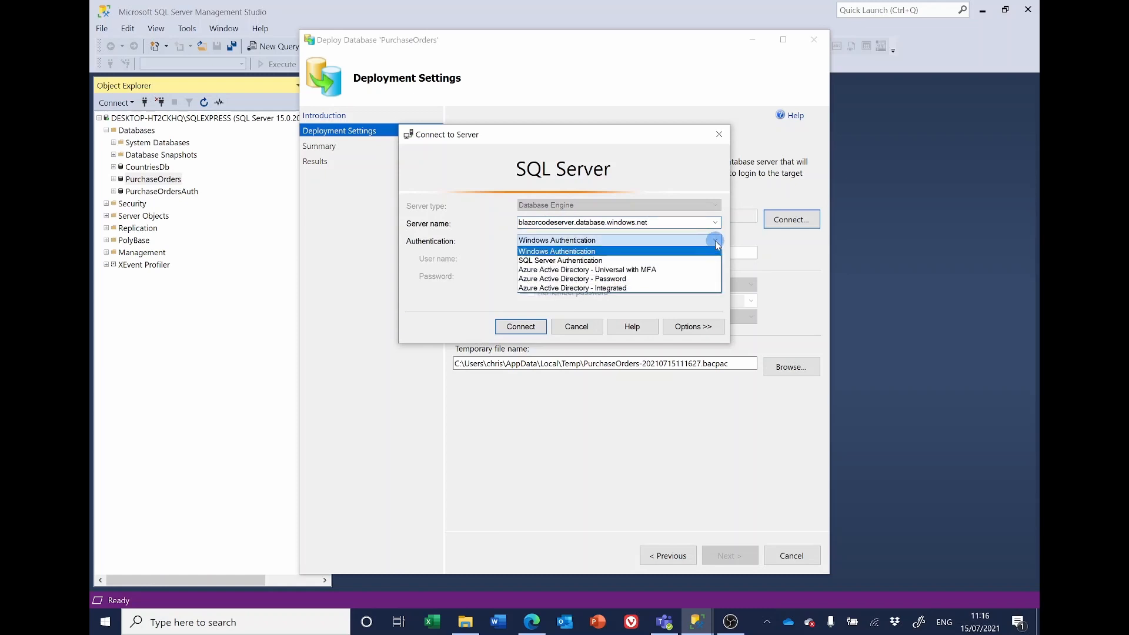
{"action": "left_click", "coordinate": [603, 260]}
{"action": "left_click", "coordinate": [637, 259]}
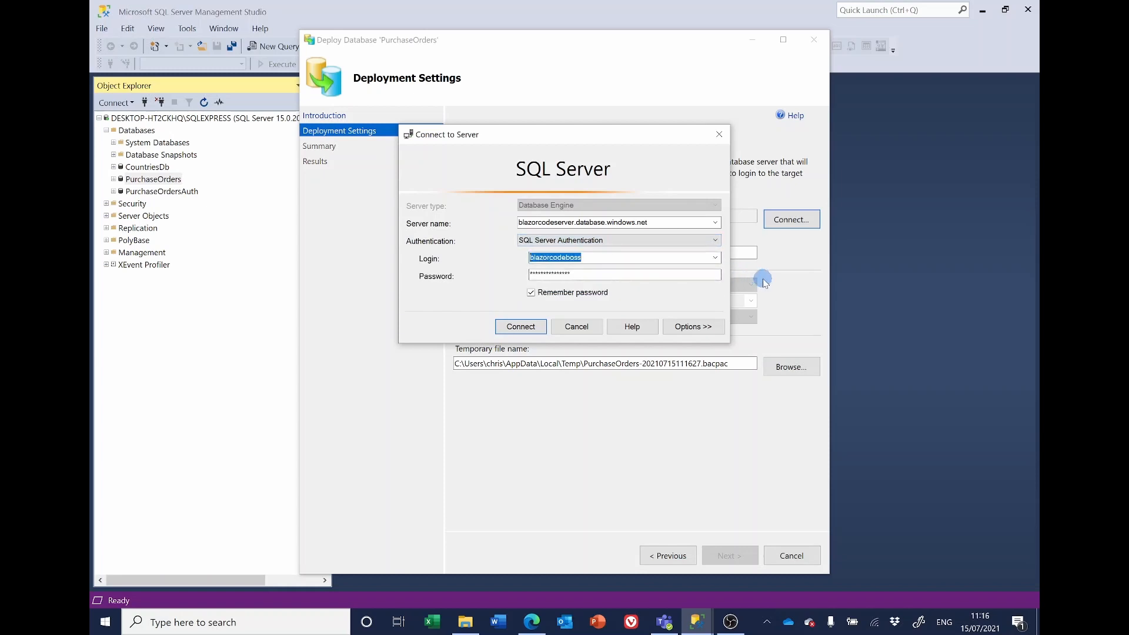
{"action": "key", "text": "Tab"}
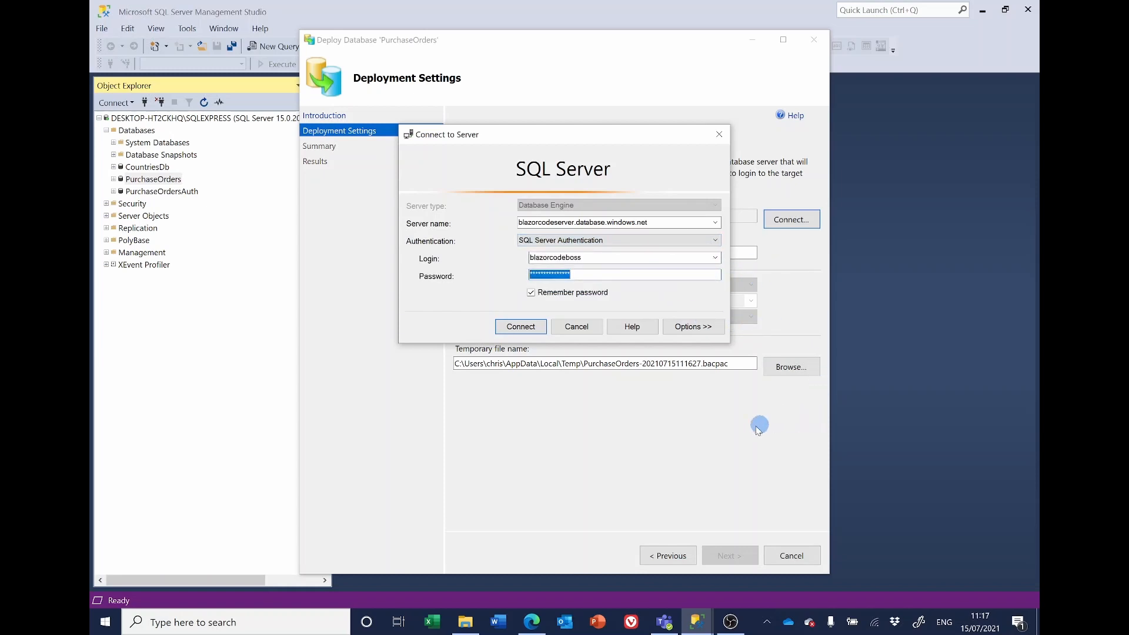
{"action": "left_click", "coordinate": [522, 328]}
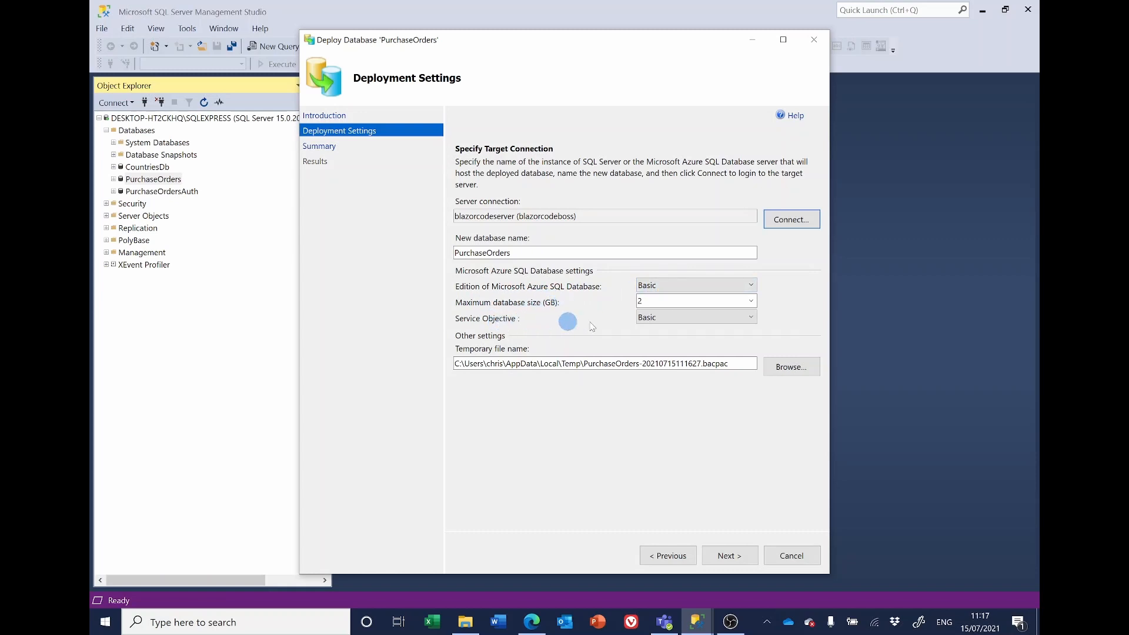
Set the Azure SQL Database edition to Standard and the service objective to S0
{"action": "left_click", "coordinate": [751, 287]}
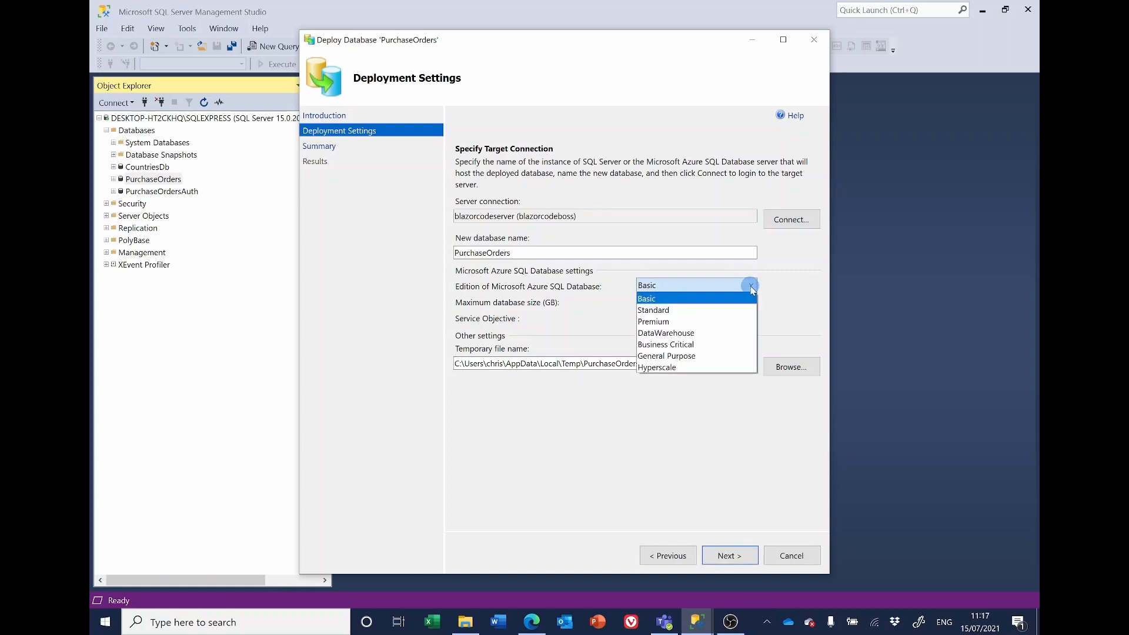
{"action": "left_click", "coordinate": [700, 310]}
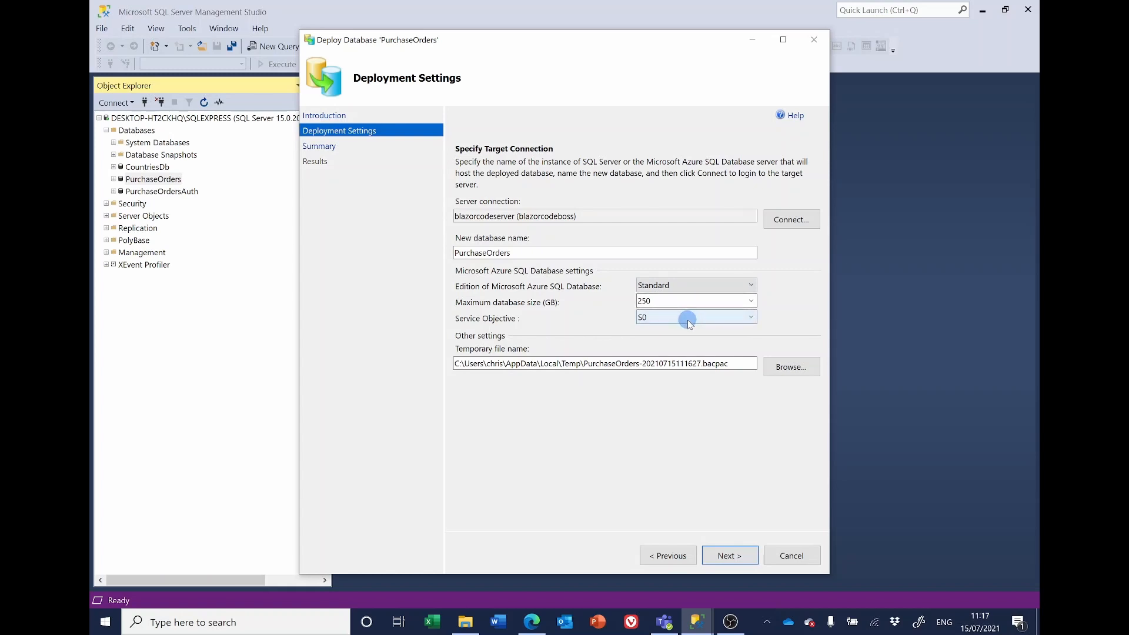
{"action": "left_click", "coordinate": [749, 319]}
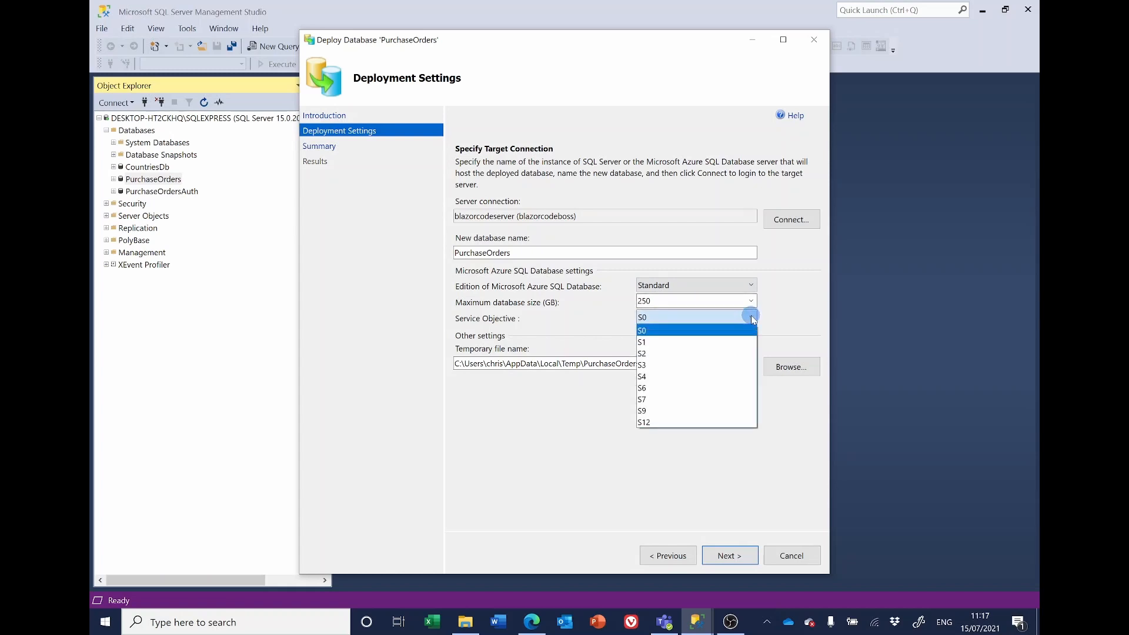
{"action": "left_click", "coordinate": [656, 334]}
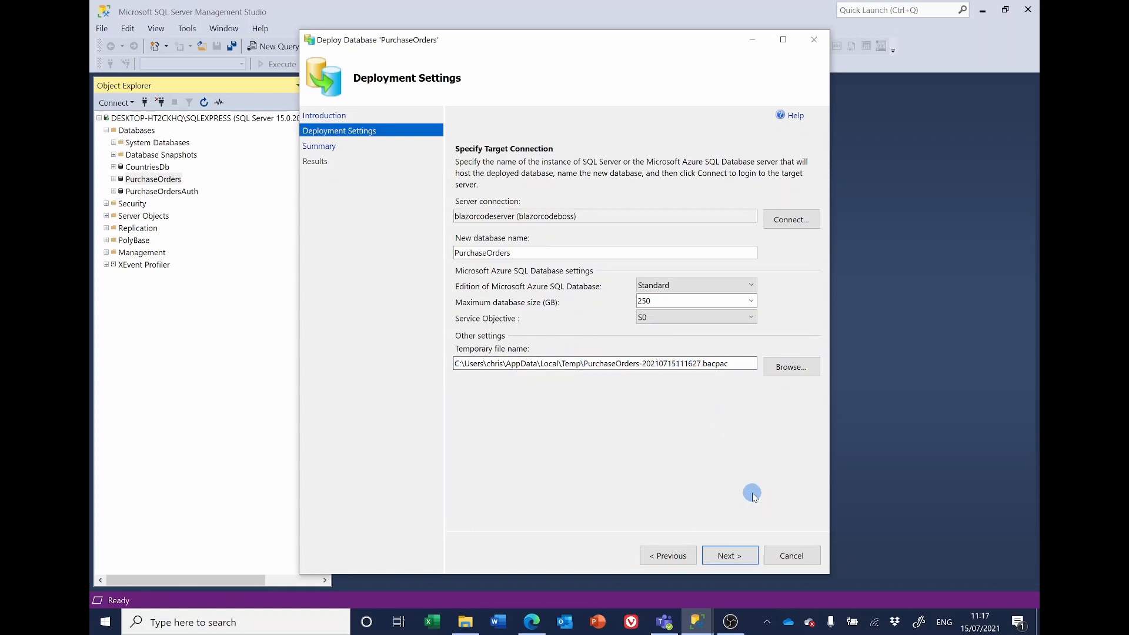
Run the PurchaseOrders deployment, review the operation results, and close the wizard
{"action": "left_click", "coordinate": [730, 557]}
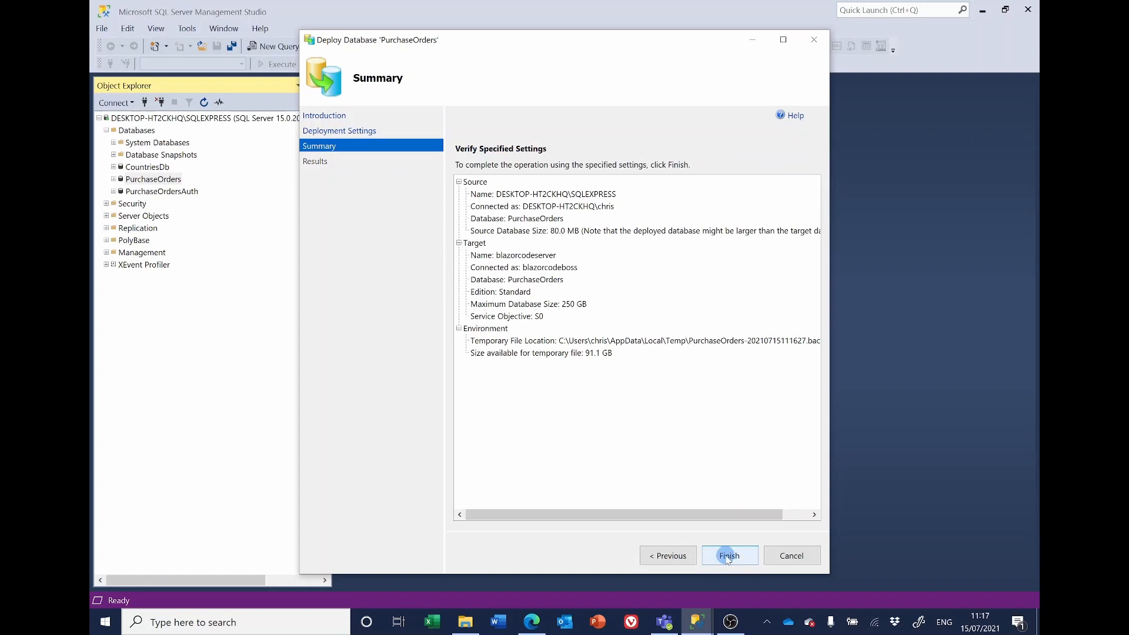
{"action": "left_click", "coordinate": [729, 557]}
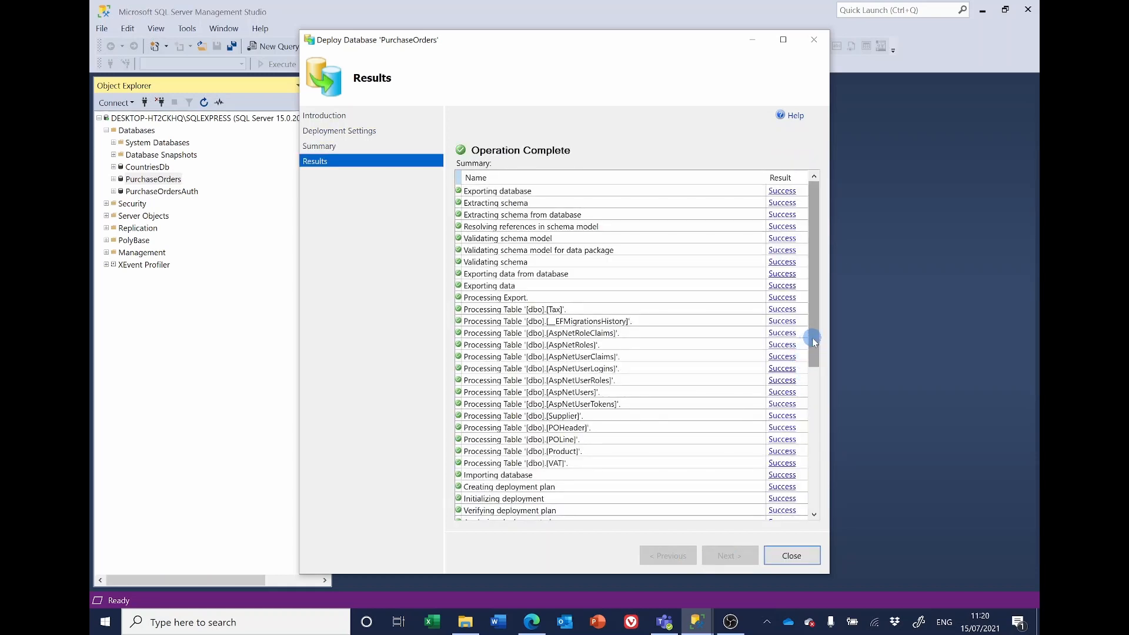
{"action": "left_click_drag", "start_coordinate": [813, 338], "coordinate": [825, 476]}
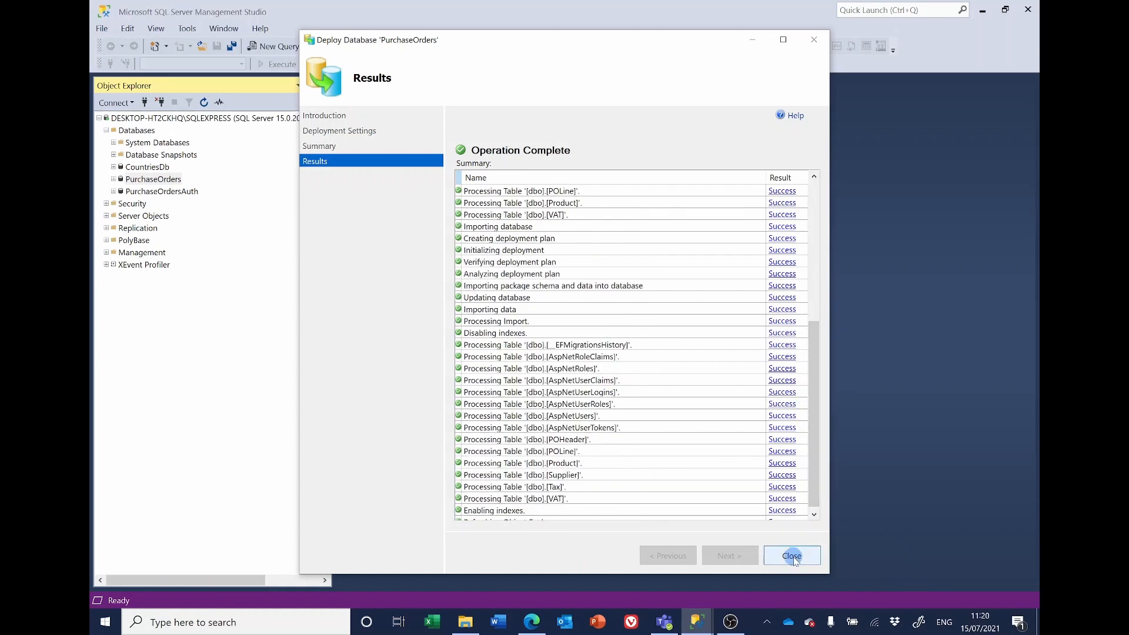
{"action": "left_click", "coordinate": [792, 556]}
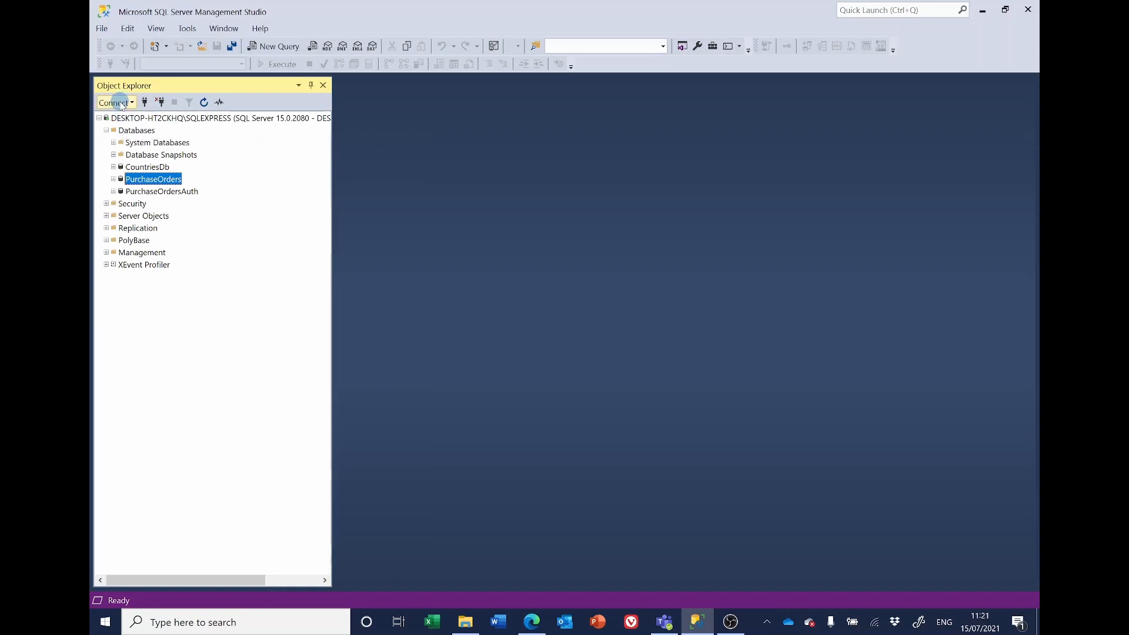
Connect Object Explorer to the database engine at blazorcodeserver.database.windows.net and expand its databases
{"action": "left_click", "coordinate": [117, 102]}
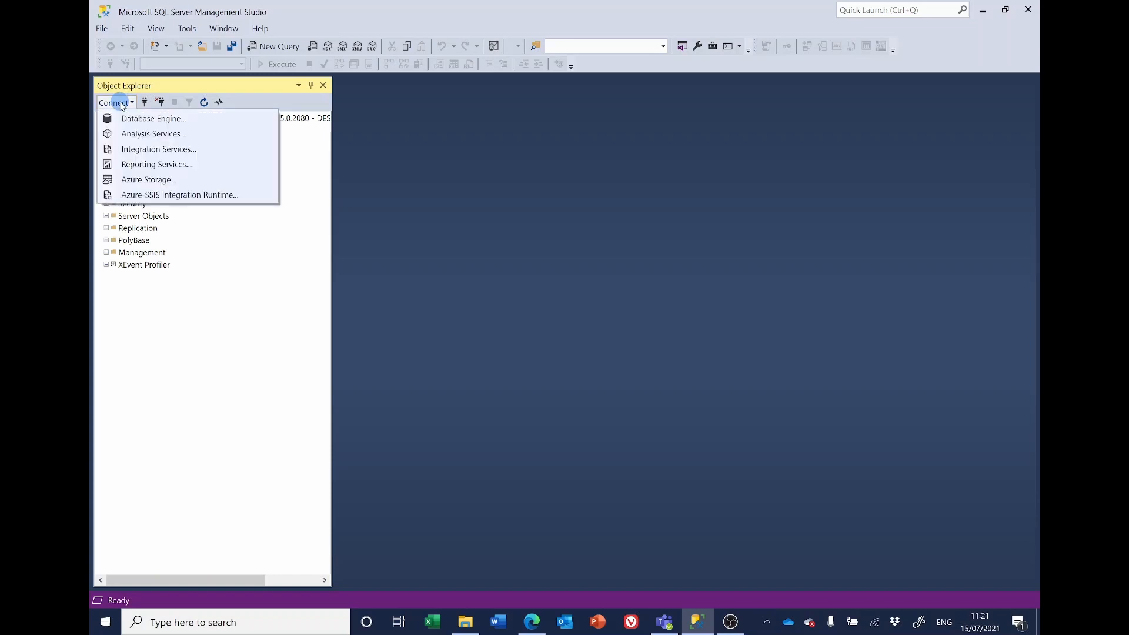
{"action": "left_click", "coordinate": [130, 119]}
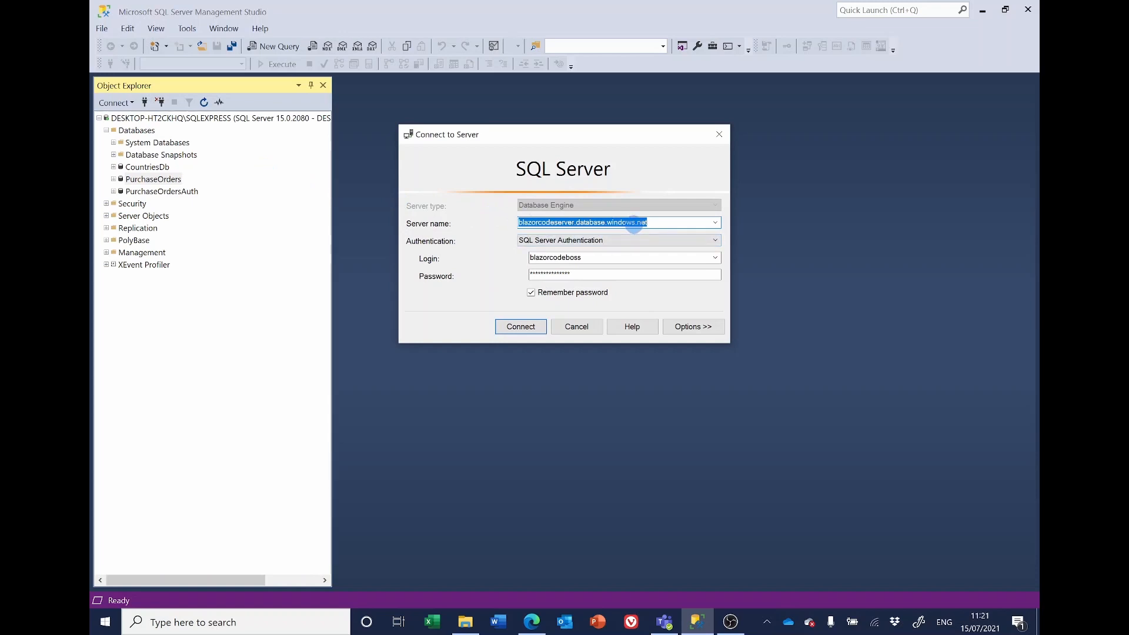
{"action": "left_click", "coordinate": [524, 325]}
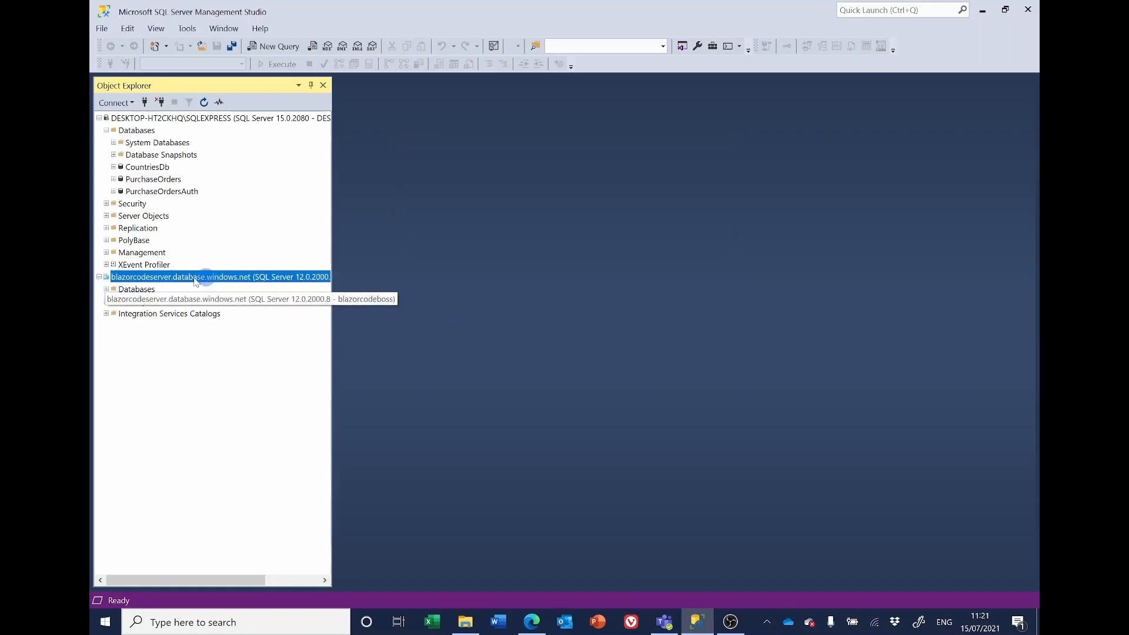
{"action": "left_click", "coordinate": [107, 290]}
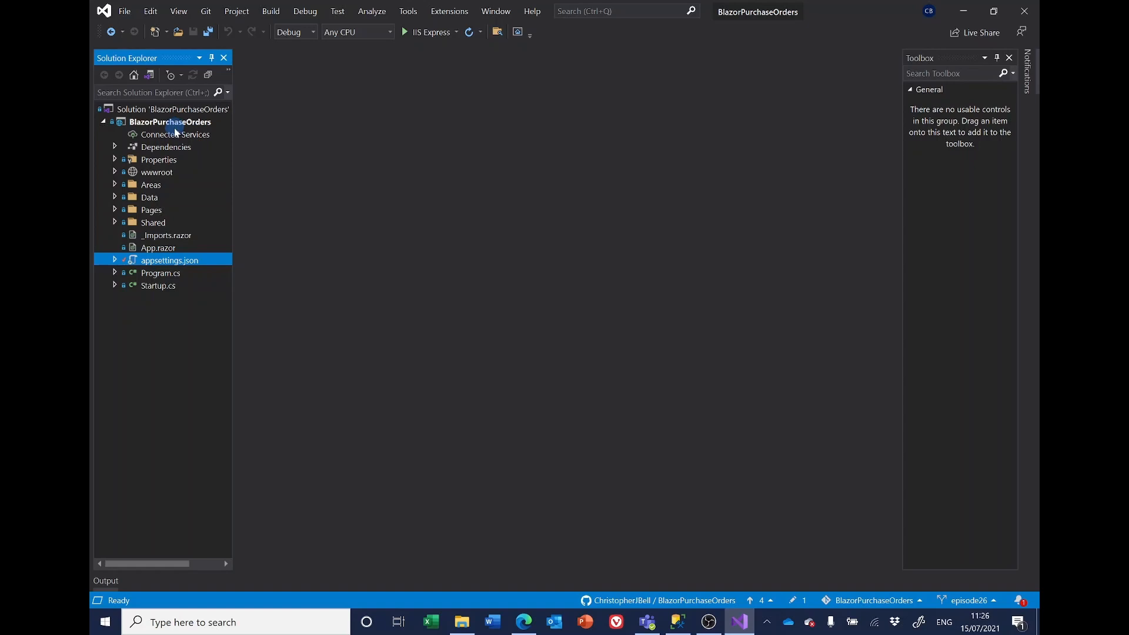
In Visual Studio, open appsettings.json from the BlazorPurchaseOrders project and check the database names in both connection strings
{"action": "double_click", "coordinate": [171, 263]}
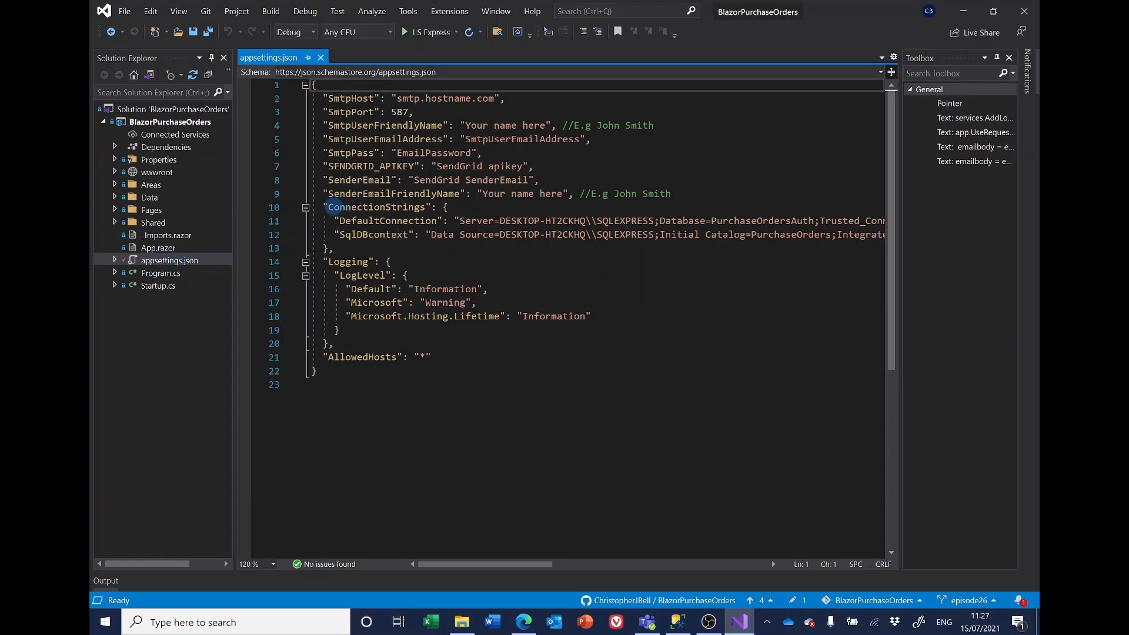
{"action": "mouse_move", "coordinate": [326, 207]}
{"action": "mouse_move", "coordinate": [353, 220]}
{"action": "mouse_move", "coordinate": [355, 241]}
{"action": "left_click_drag", "start_coordinate": [713, 220], "coordinate": [815, 221]}
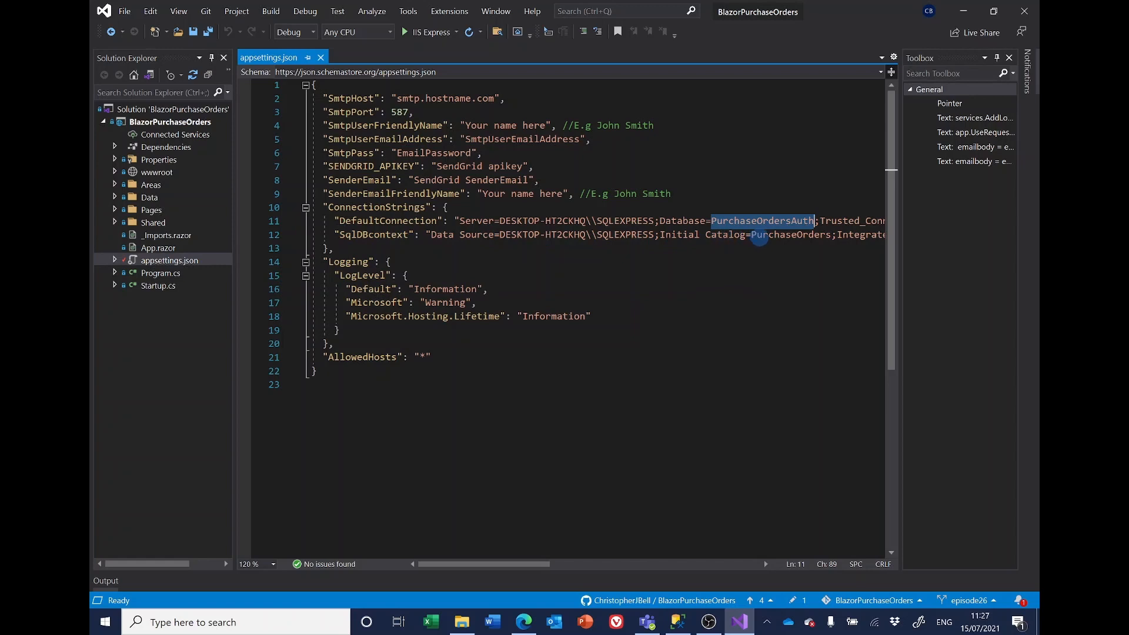
{"action": "left_click", "coordinate": [757, 234]}
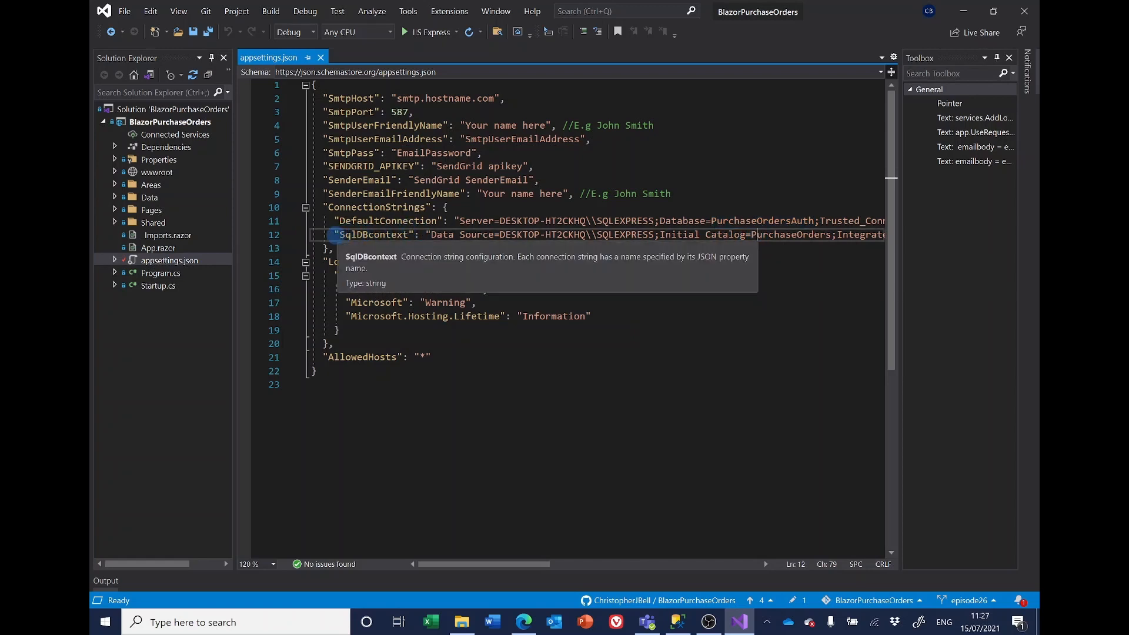
Delete the SqlDBcontext connection string, its empty line, and the trailing comma after DefaultConnection
{"action": "left_click_drag", "start_coordinate": [334, 235], "coordinate": [933, 237]}
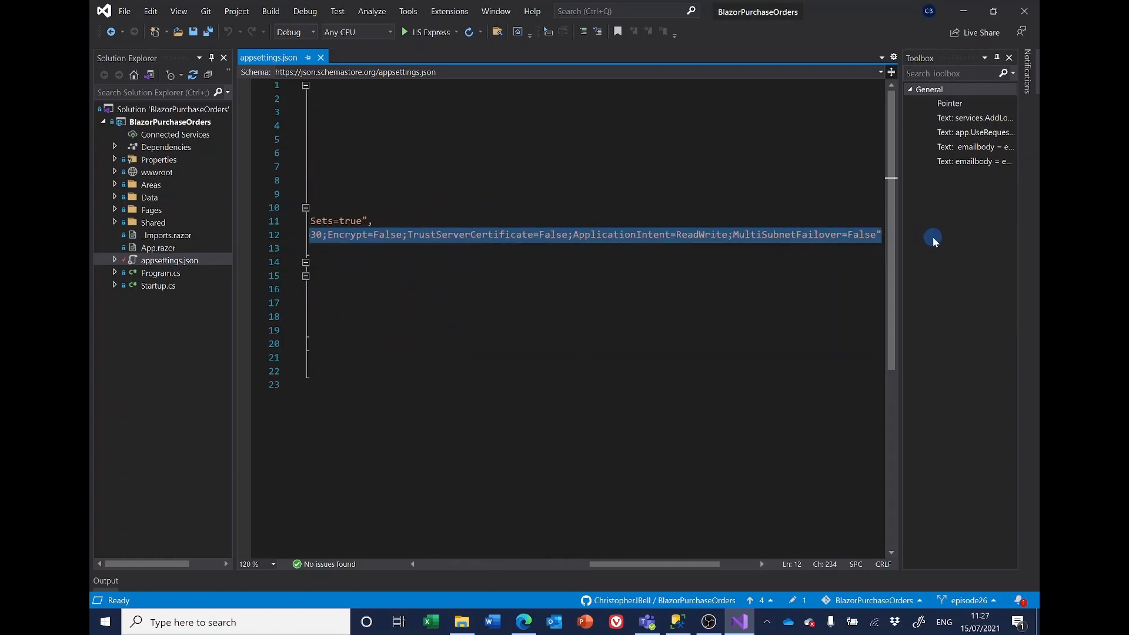
{"action": "key", "text": "Delete"}
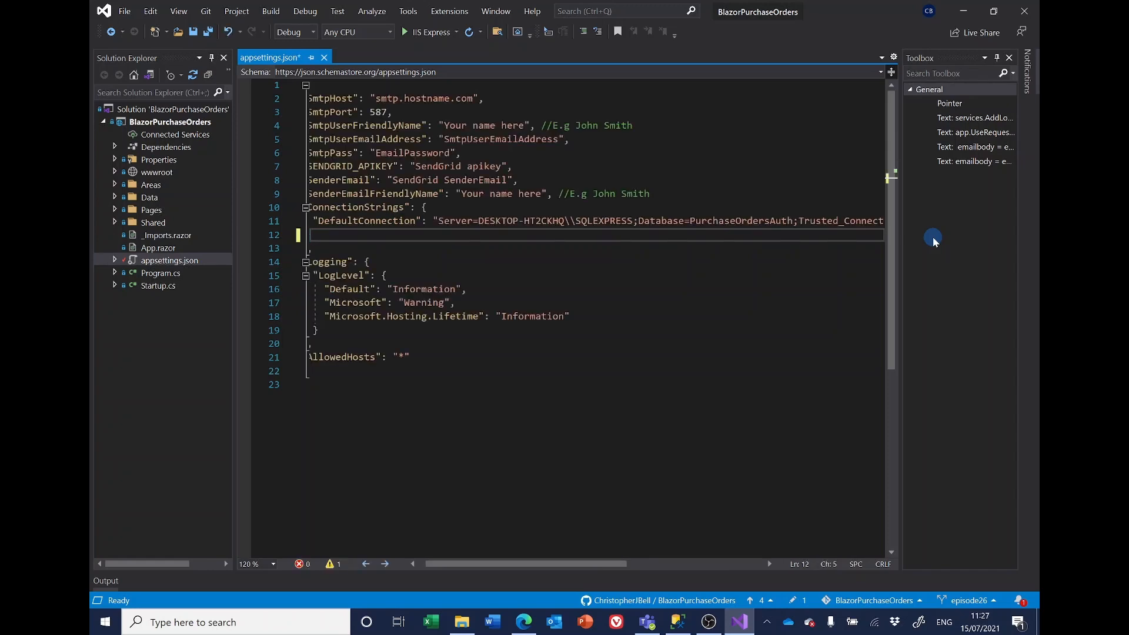
{"action": "key", "text": "BackSpace"}
{"action": "key", "text": "BackSpace"}
{"action": "key", "text": "BackSpace"}
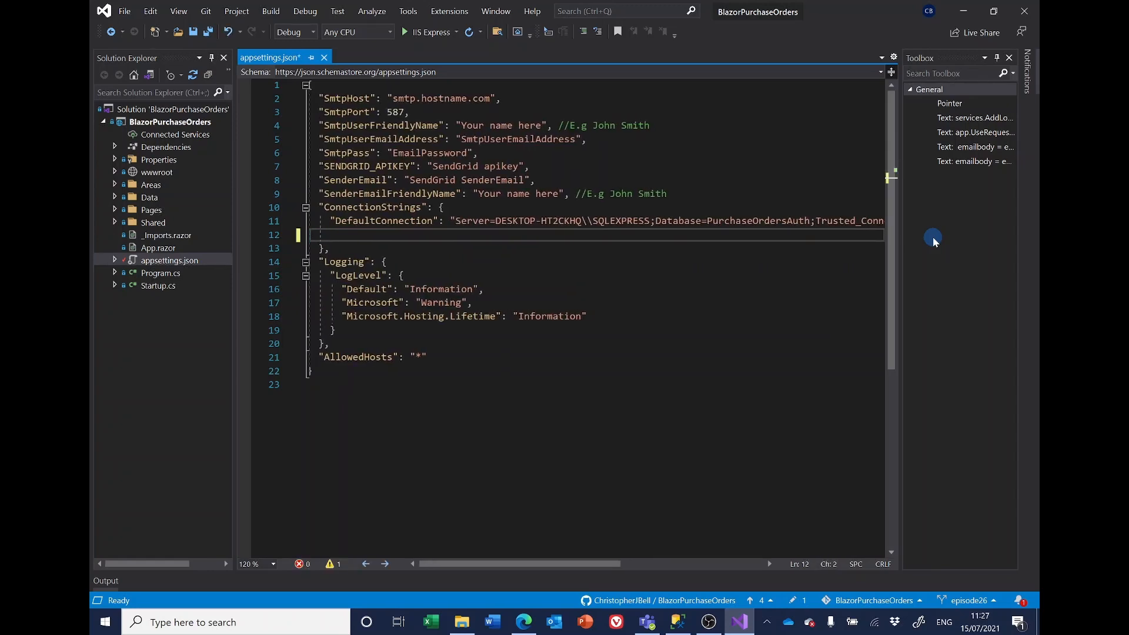
{"action": "key", "text": "BackSpace"}
{"action": "key", "text": "BackSpace"}
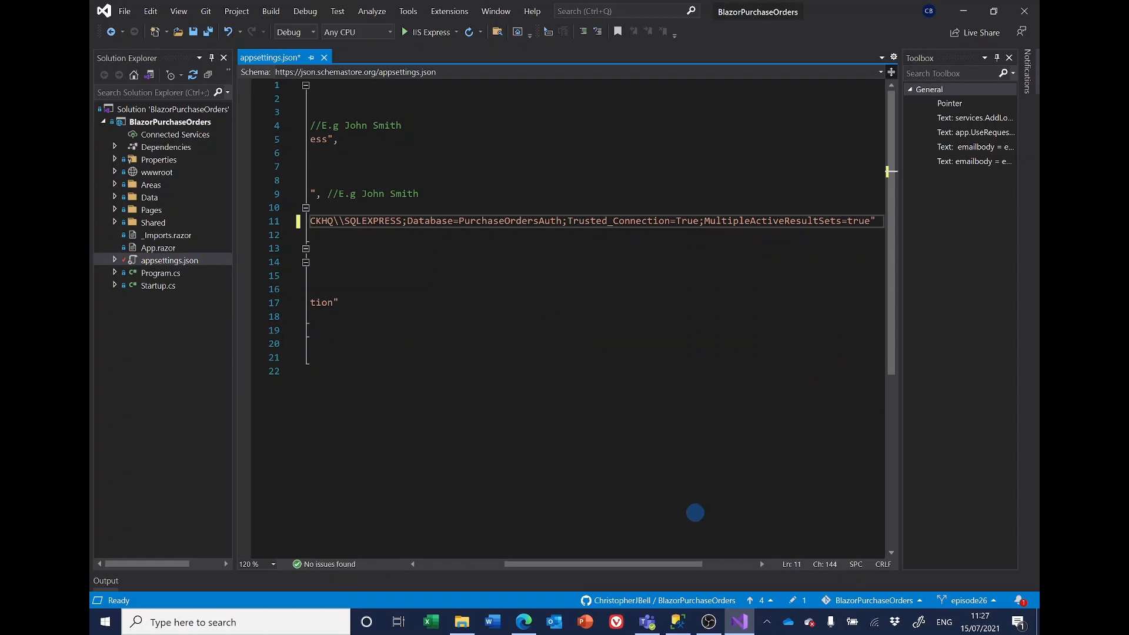
{"action": "left_click_drag", "start_coordinate": [651, 566], "coordinate": [564, 563]}
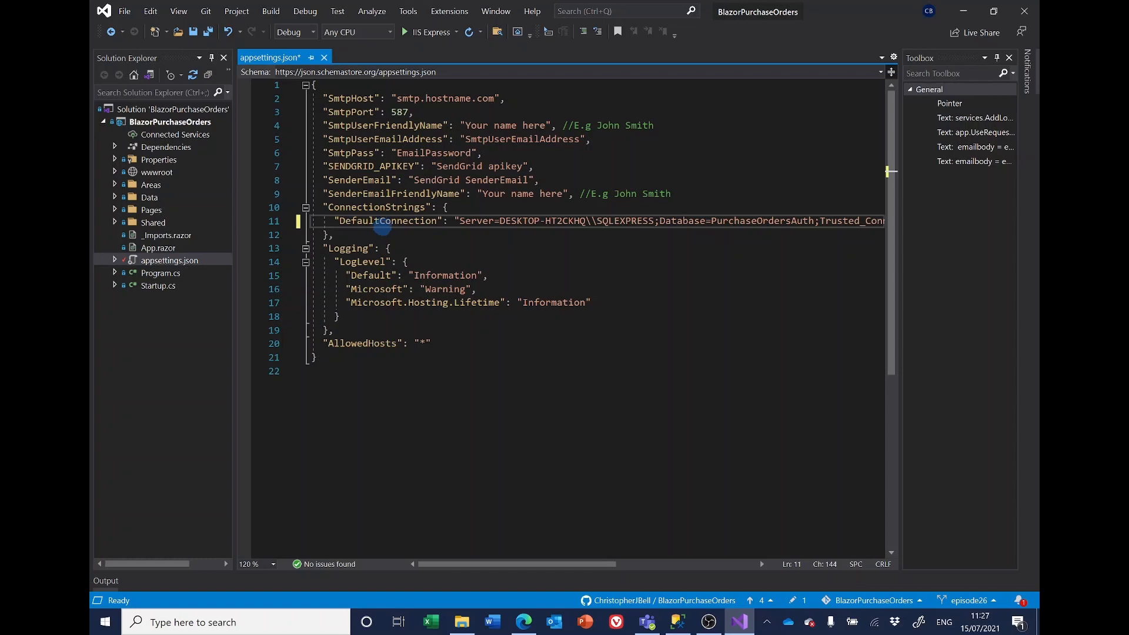
In Startup.cs, replace SqlDBContext with DefaultConnection in the connection string lookup of sqlConnectionConfiguration
{"action": "left_click", "coordinate": [156, 286]}
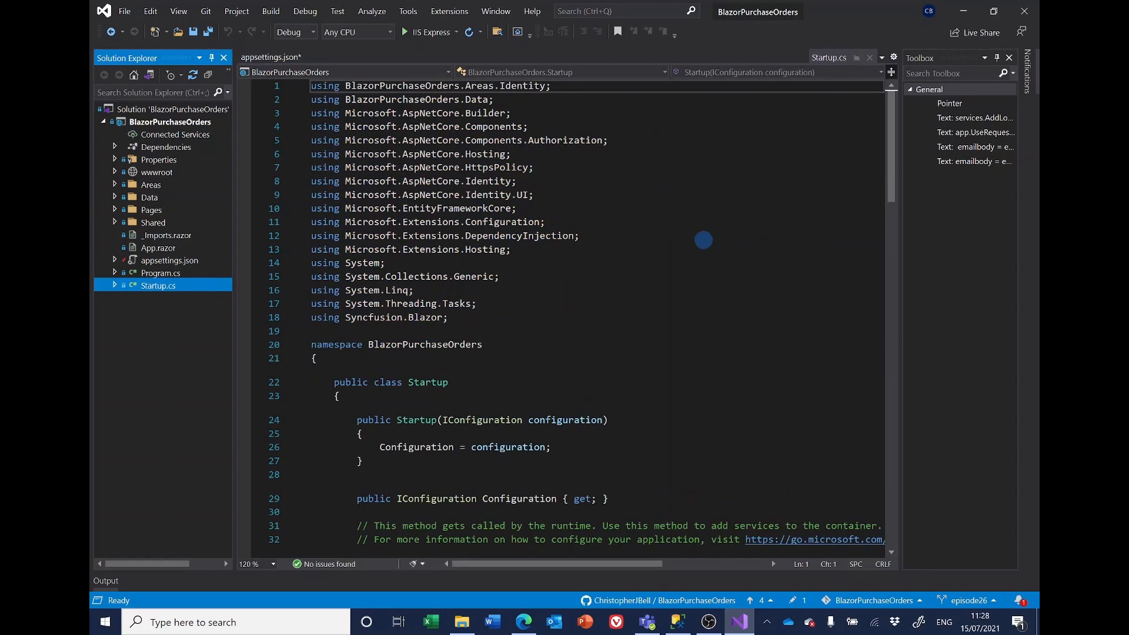
{"action": "scroll", "coordinate": [735, 236], "scroll_direction": "down", "scroll_amount": 7}
{"action": "scroll", "coordinate": [761, 226], "scroll_direction": "down", "scroll_amount": 2}
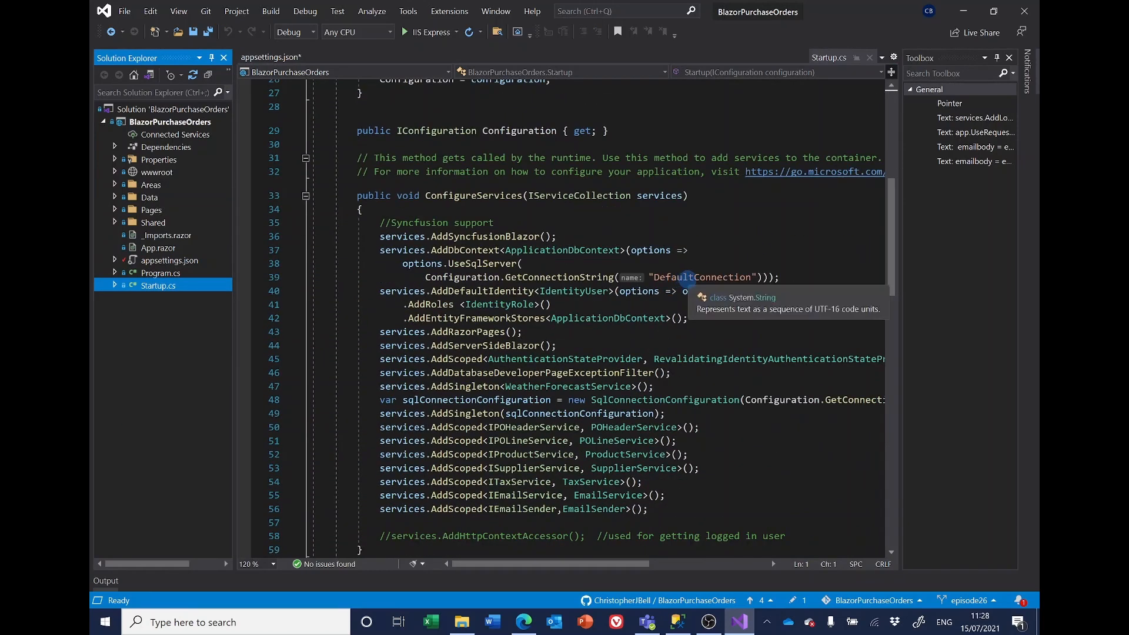
{"action": "double_click", "coordinate": [687, 277]}
{"action": "key", "text": "ctrl+c"}
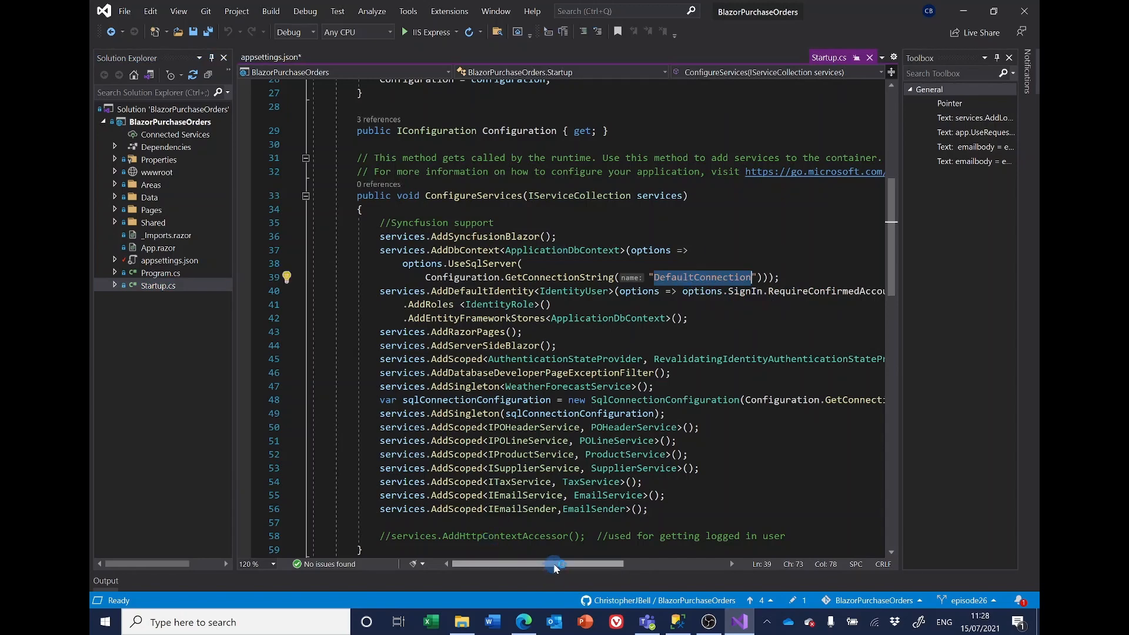
{"action": "left_click_drag", "start_coordinate": [559, 565], "coordinate": [648, 564]}
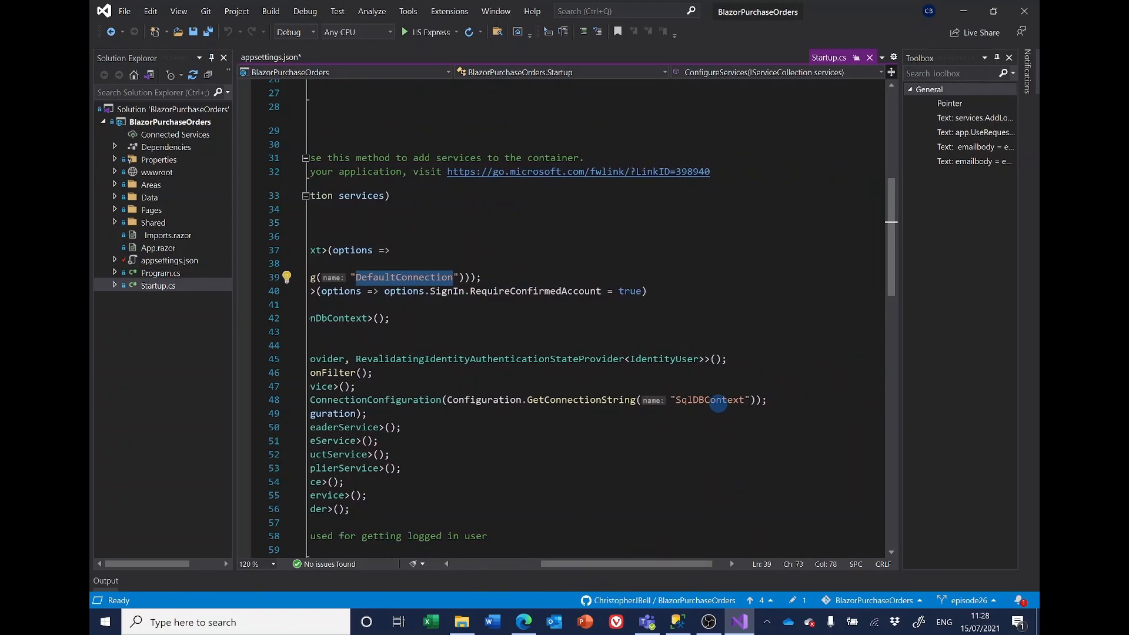
{"action": "double_click", "coordinate": [717, 400]}
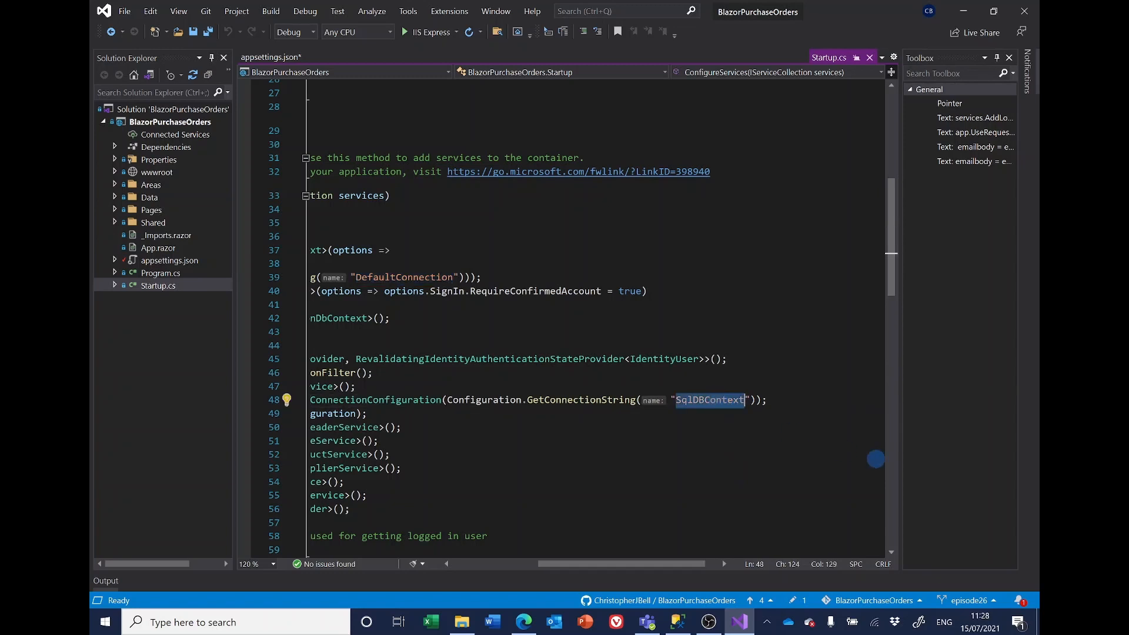
{"action": "key", "text": "ctrl+v"}
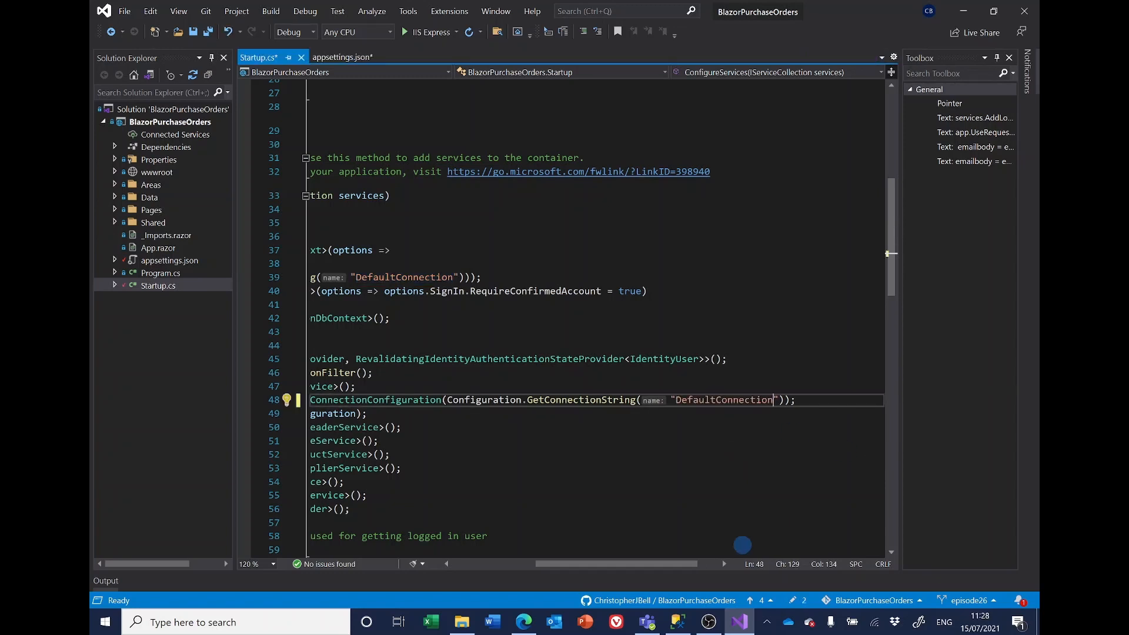
Save all modified files and return to appsettings.json
{"action": "left_click_drag", "start_coordinate": [680, 566], "coordinate": [543, 563]}
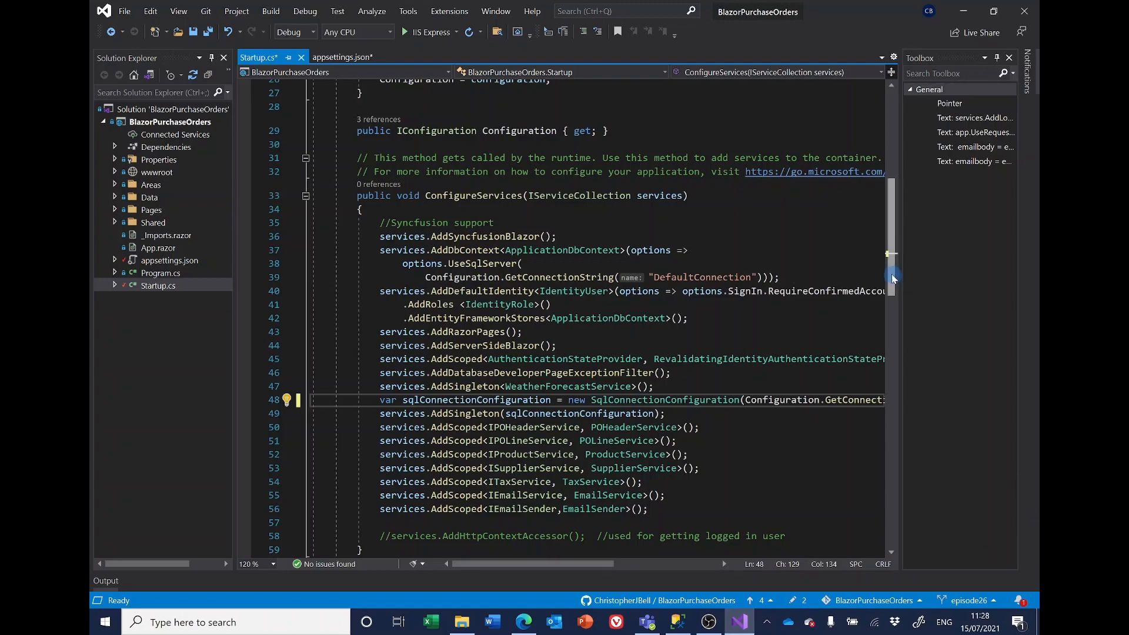
{"action": "left_click_drag", "start_coordinate": [888, 275], "coordinate": [909, 176]}
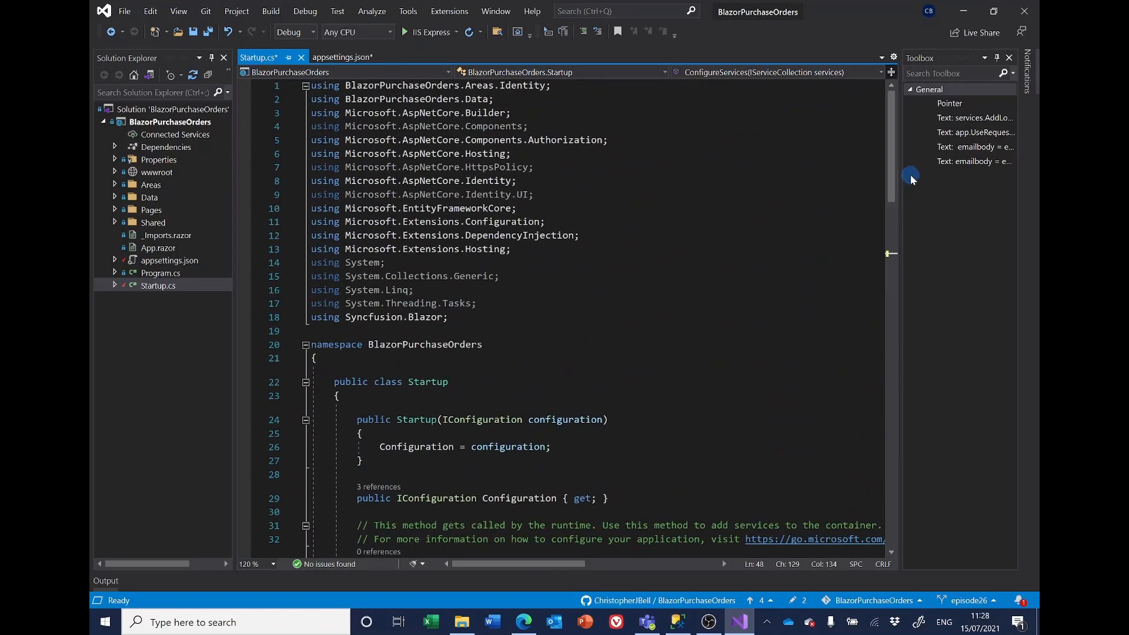
{"action": "left_click", "coordinate": [208, 32]}
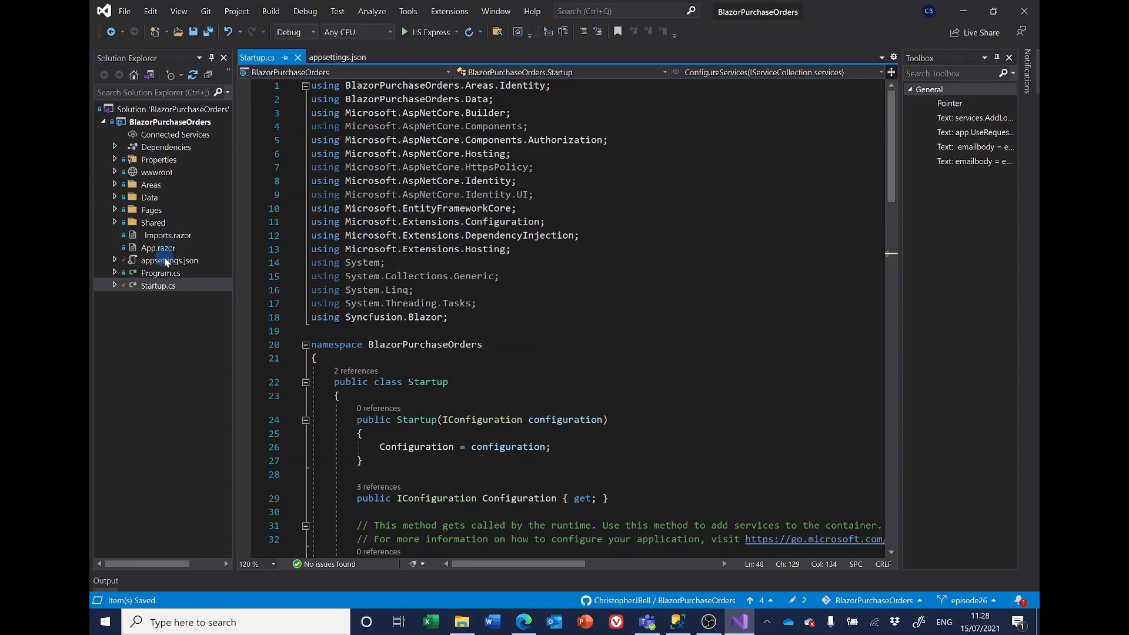
{"action": "left_click", "coordinate": [352, 61]}
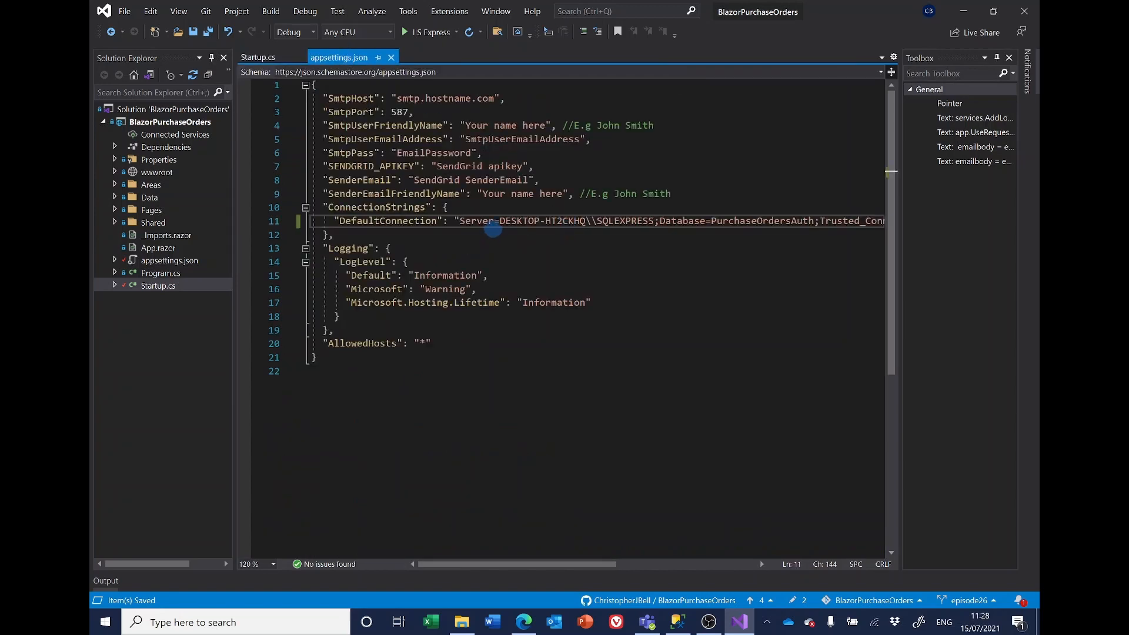
Switch to the Azure portal in Edge and open the PurchaseOrders database on the blazorcodeserver SQL server
{"action": "left_click_drag", "start_coordinate": [461, 222], "coordinate": [791, 222]}
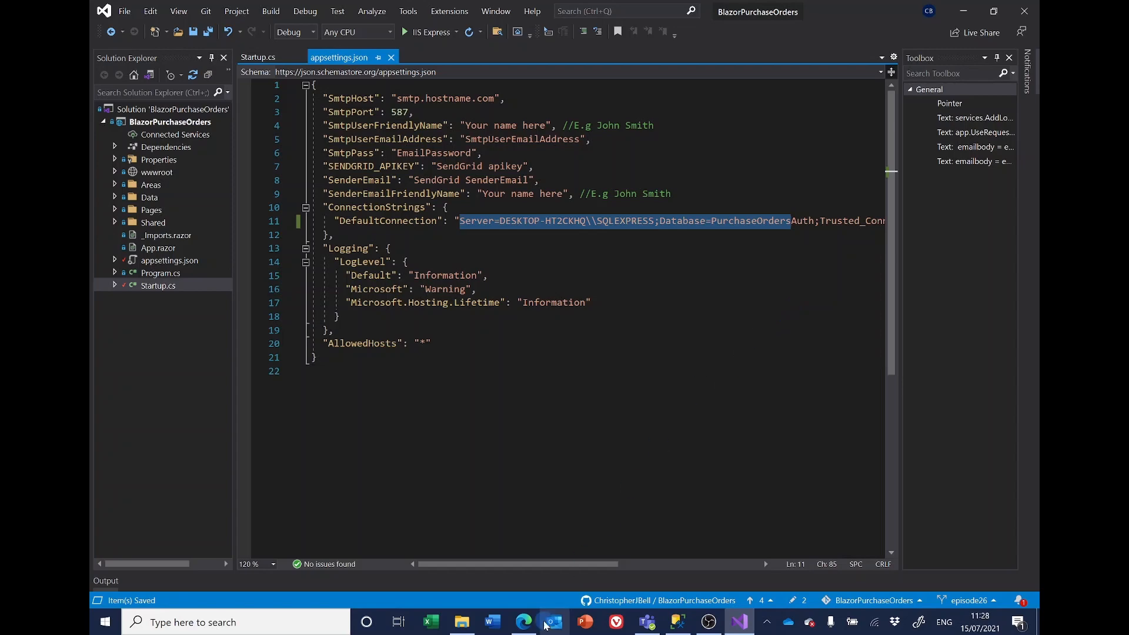
{"action": "left_click", "coordinate": [523, 622]}
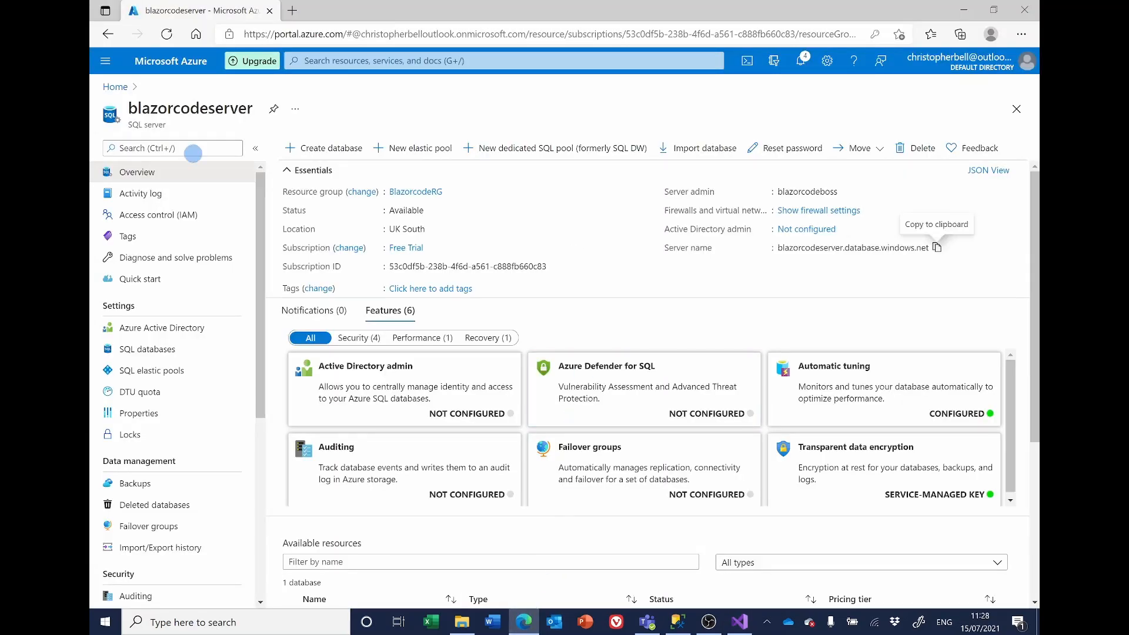
{"action": "left_click", "coordinate": [116, 88]}
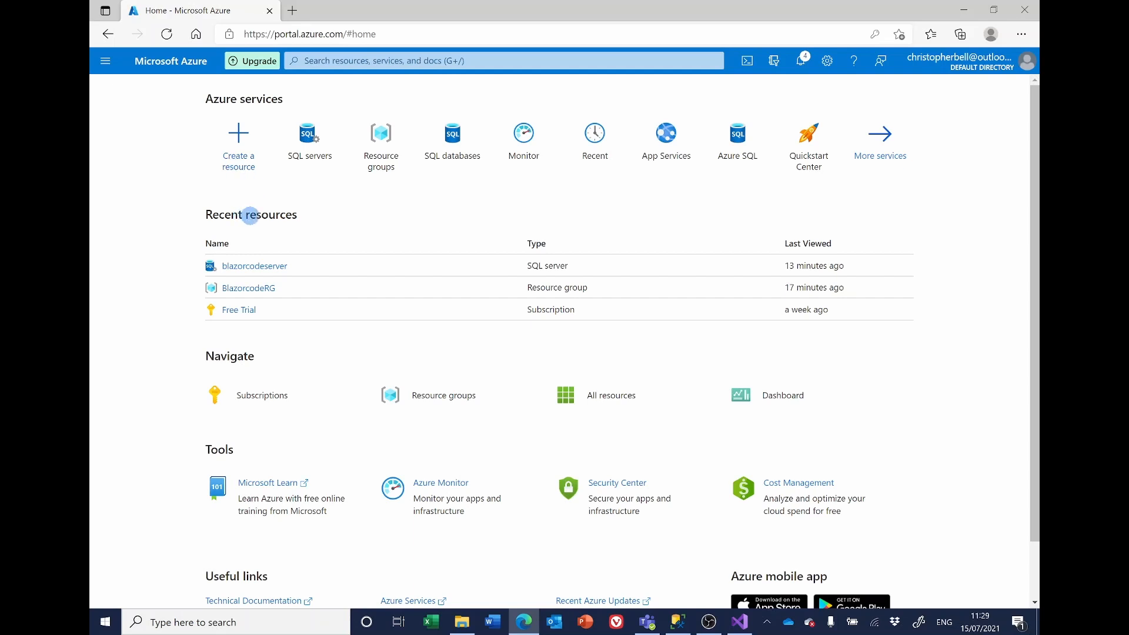
{"action": "left_click", "coordinate": [262, 267]}
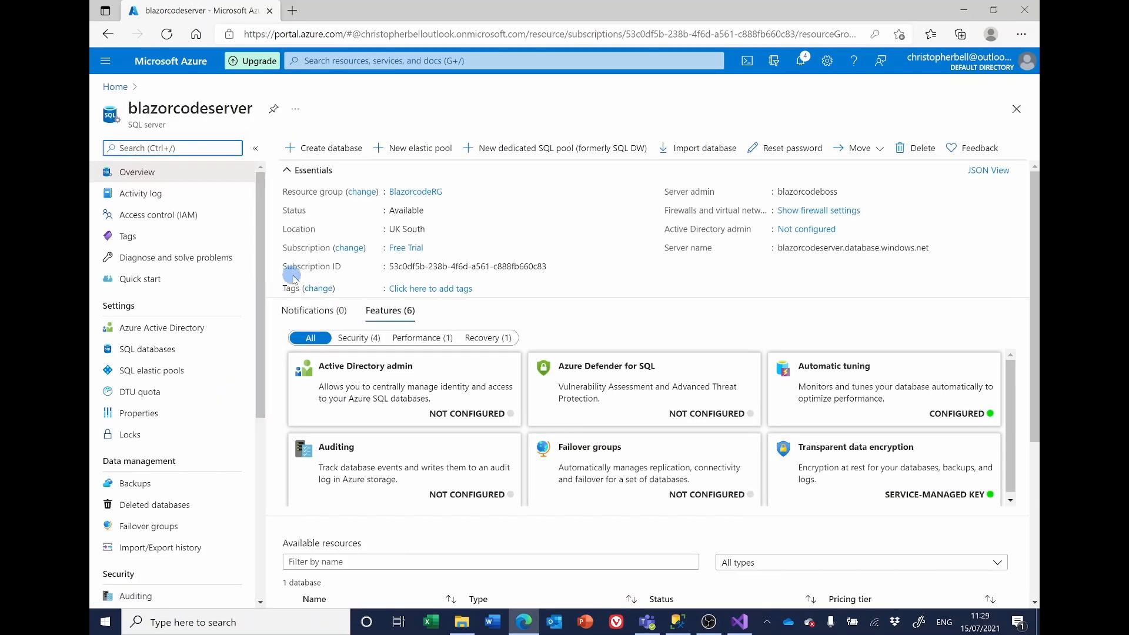
{"action": "scroll", "coordinate": [580, 259], "scroll_direction": "down", "scroll_amount": 4}
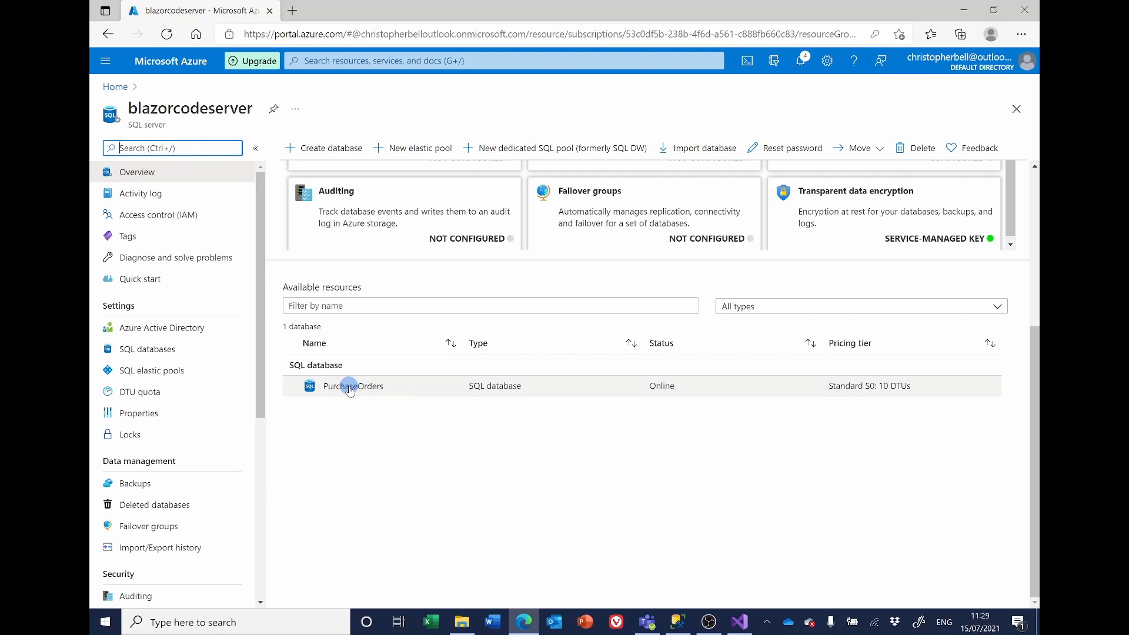
{"action": "left_click", "coordinate": [350, 387]}
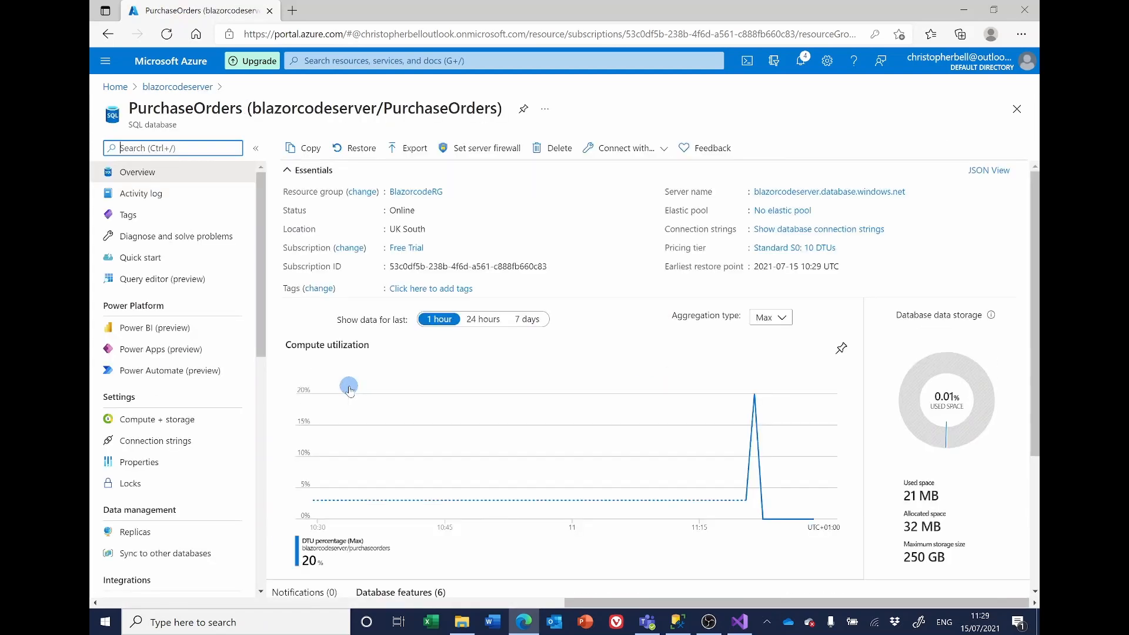
Show the PurchaseOrders database connection strings and copy the ADO.NET (SQL authentication) string
{"action": "left_click", "coordinate": [835, 230]}
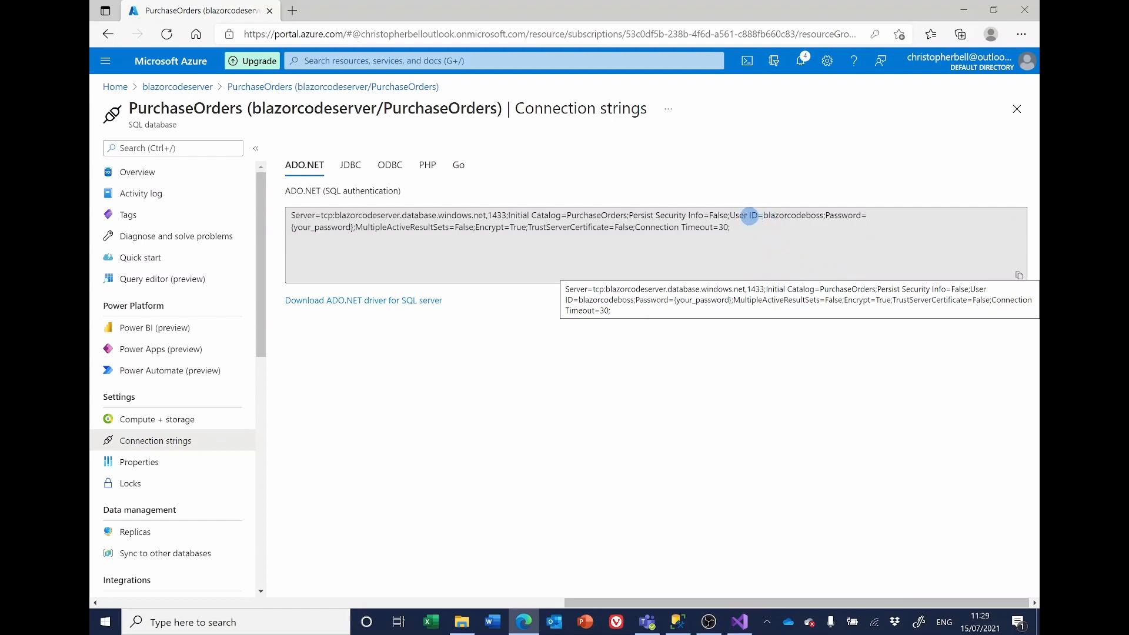
{"action": "left_click", "coordinate": [750, 219]}
{"action": "left_click", "coordinate": [810, 226]}
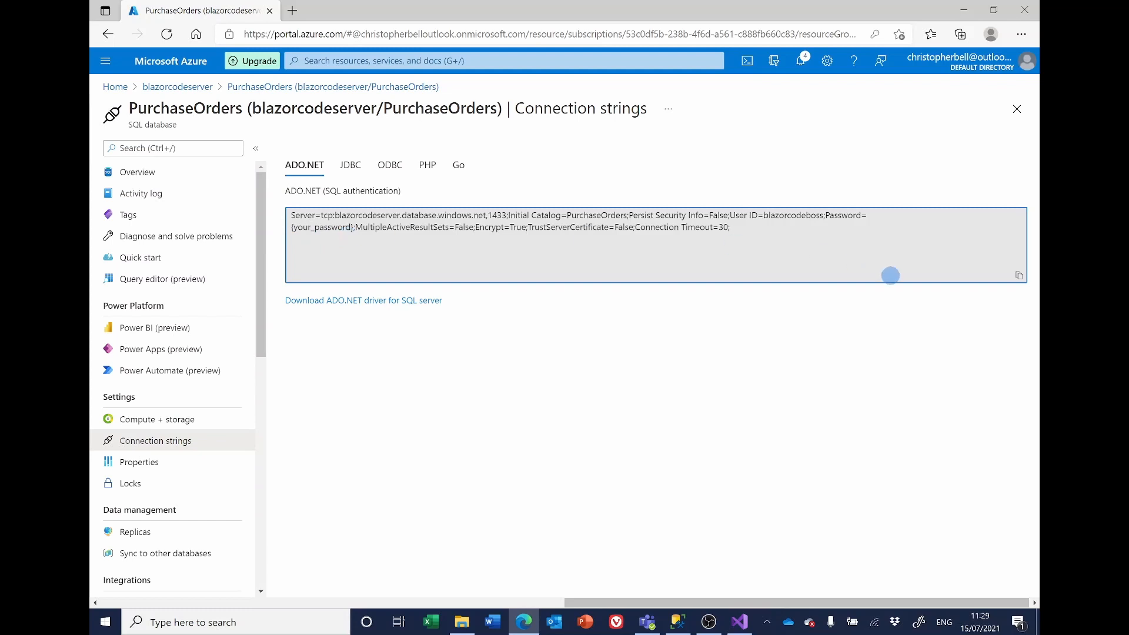
{"action": "left_click", "coordinate": [1020, 276]}
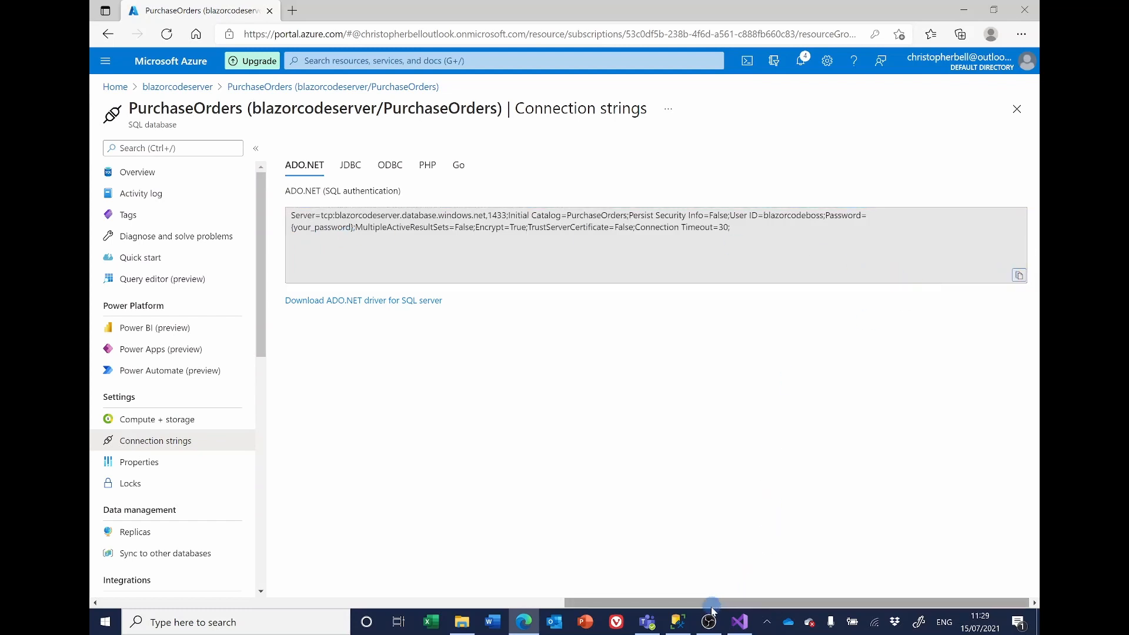
Back in Visual Studio, replace the entire DefaultConnection value in appsettings.json with the copied ADO.NET connection string
{"action": "left_click", "coordinate": [737, 625]}
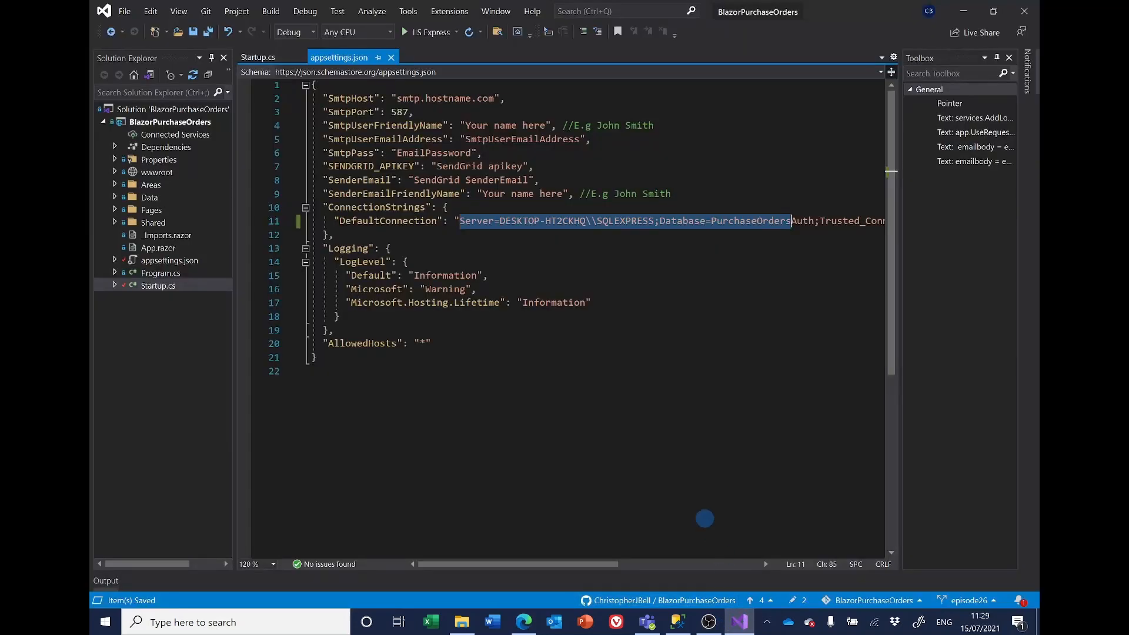
{"action": "left_click", "coordinate": [751, 335]}
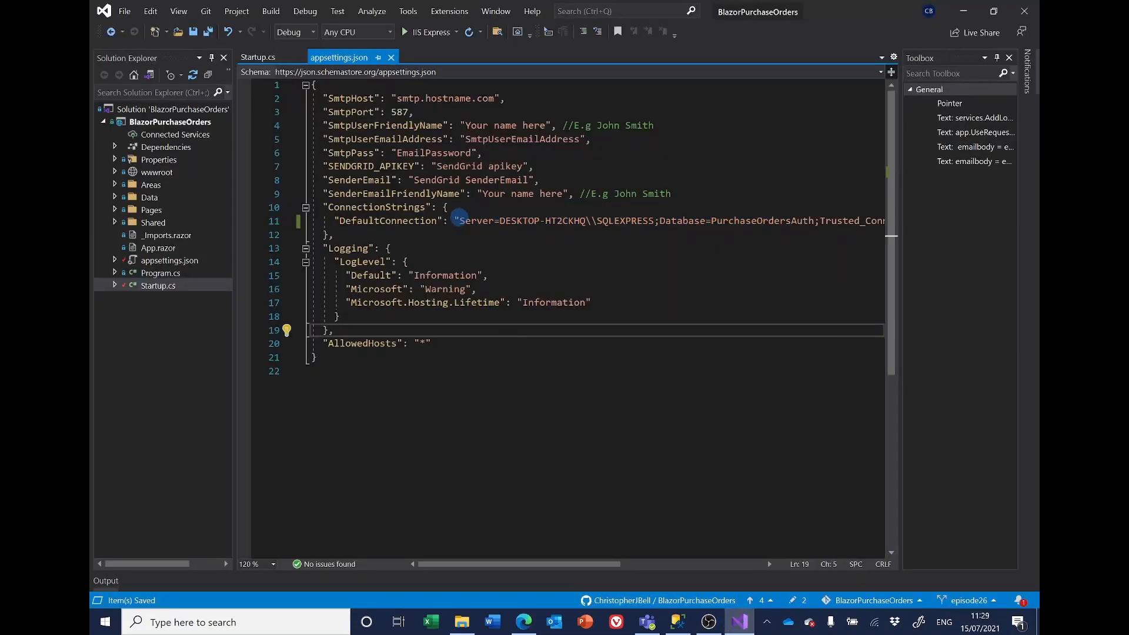
{"action": "left_click_drag", "start_coordinate": [460, 221], "coordinate": [880, 220]}
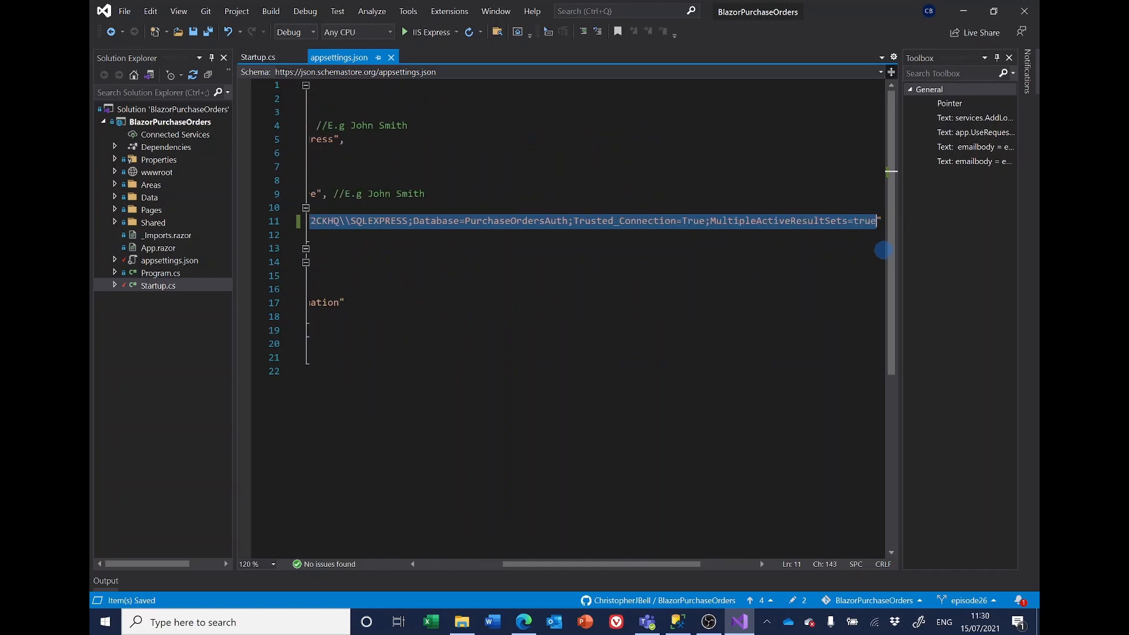
{"action": "key", "text": "ctrl+v"}
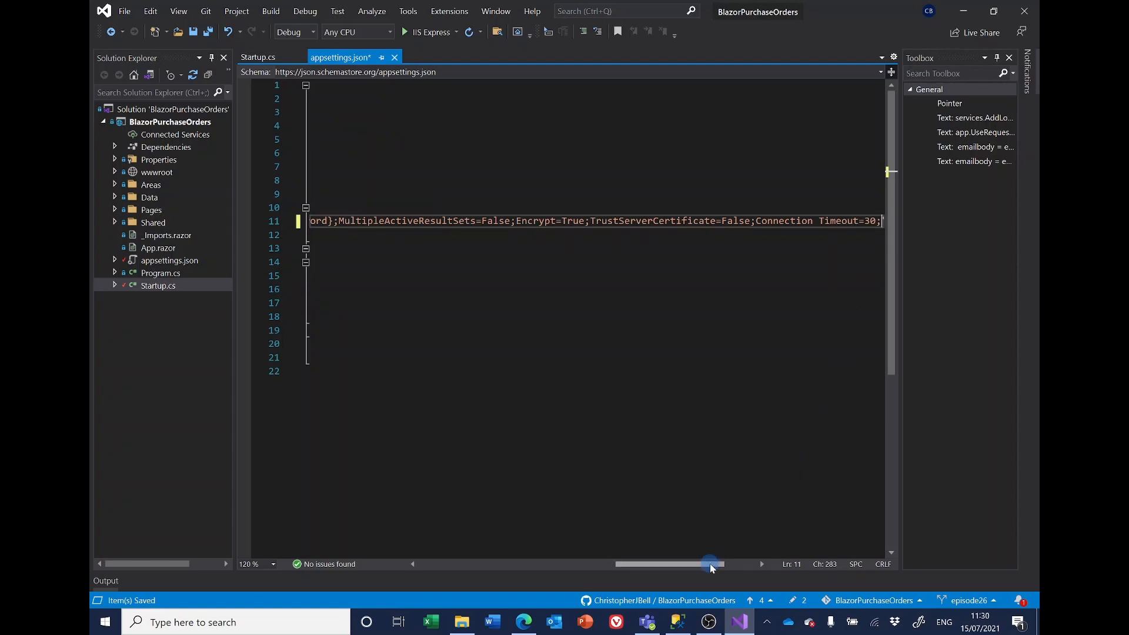
Locate the {your_password} placeholder in the DefaultConnection string, including its braces, and check the rest of the string
{"action": "left_click_drag", "start_coordinate": [711, 564], "coordinate": [657, 564]}
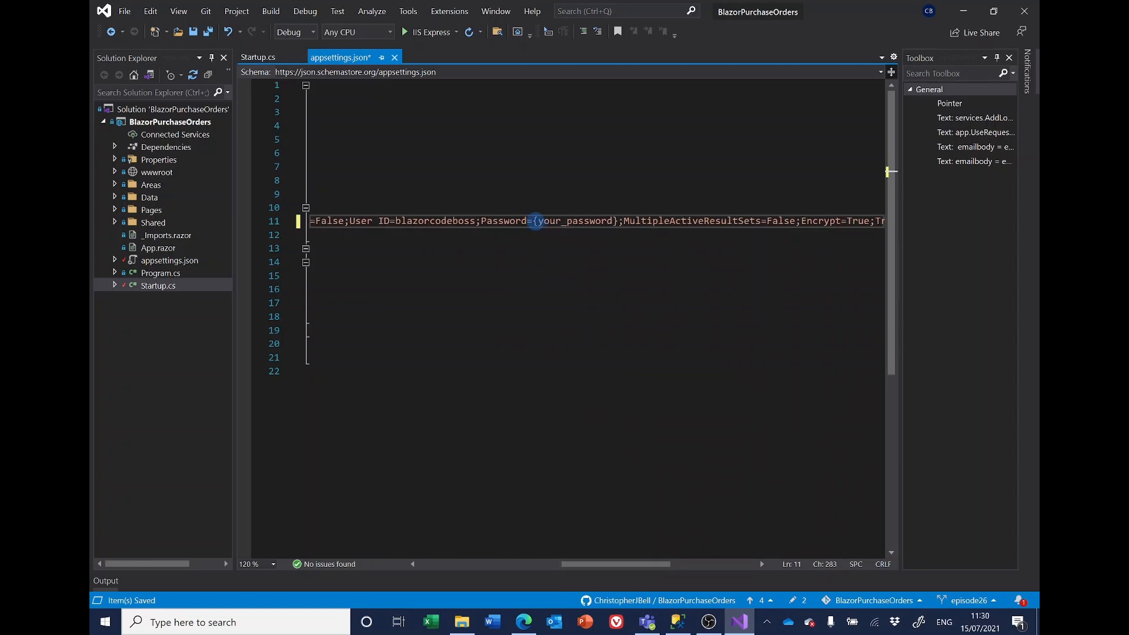
{"action": "left_click_drag", "start_coordinate": [538, 221], "coordinate": [612, 222]}
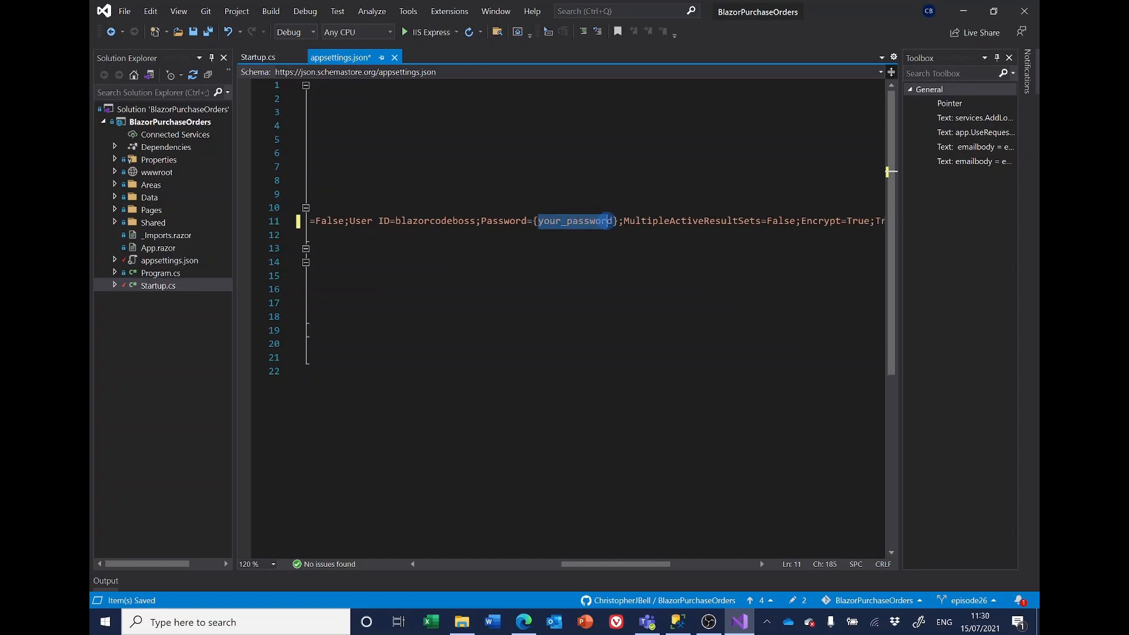
{"action": "left_click", "coordinate": [542, 210]}
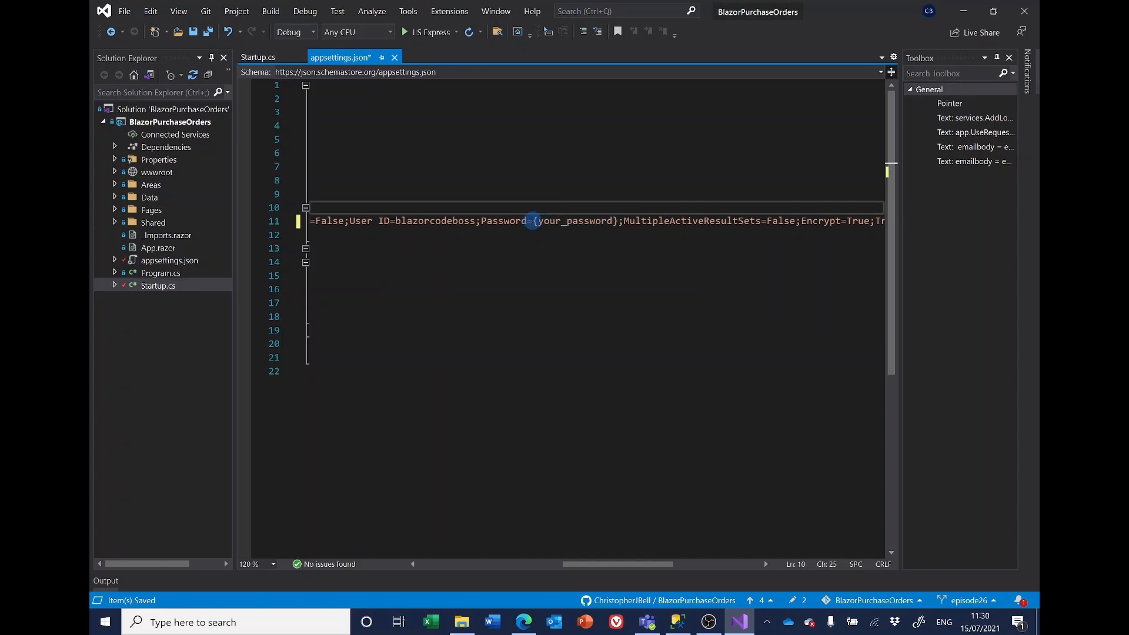
{"action": "left_click_drag", "start_coordinate": [533, 222], "coordinate": [616, 219]}
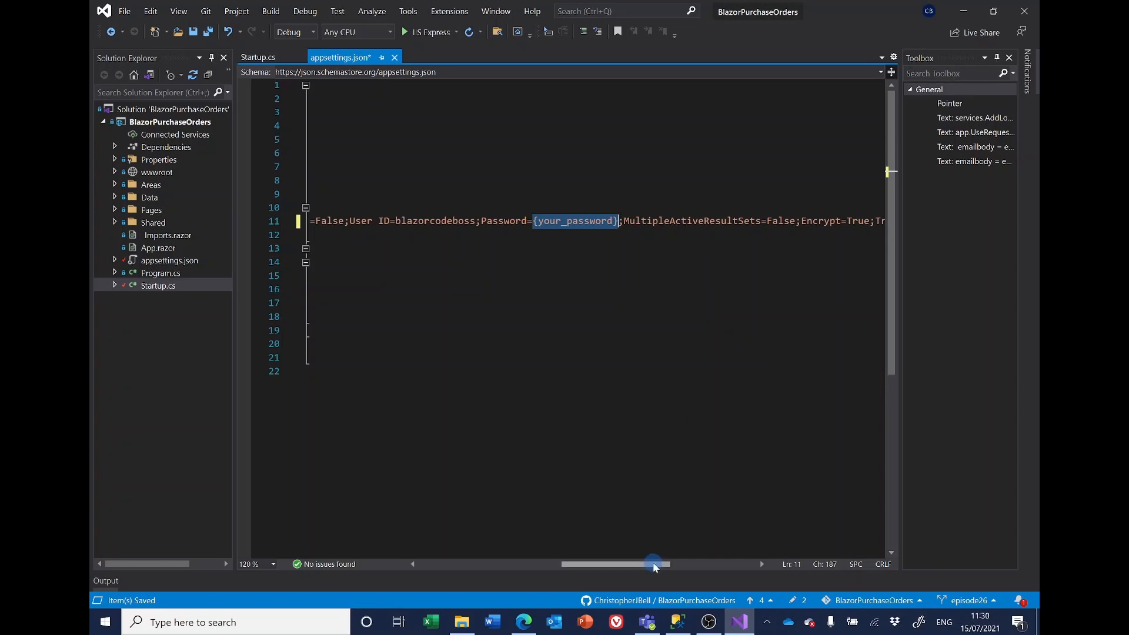
{"action": "left_click_drag", "start_coordinate": [653, 563], "coordinate": [488, 565]}
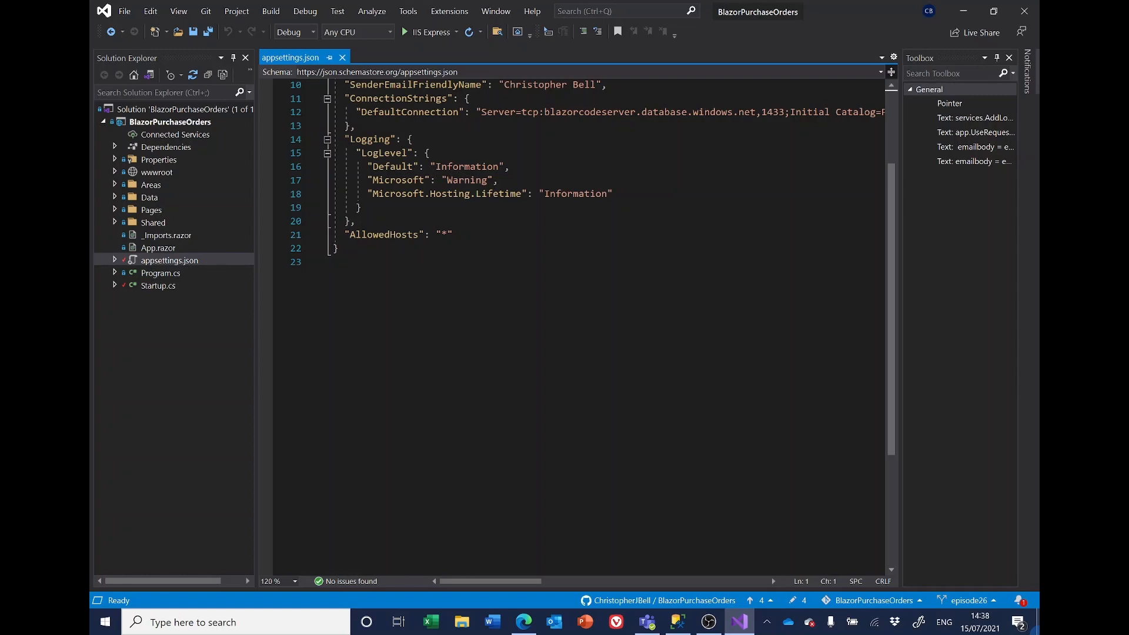
Run the Blazor app with IIS Express and open its Tax Rates page
{"action": "left_click", "coordinate": [427, 36]}
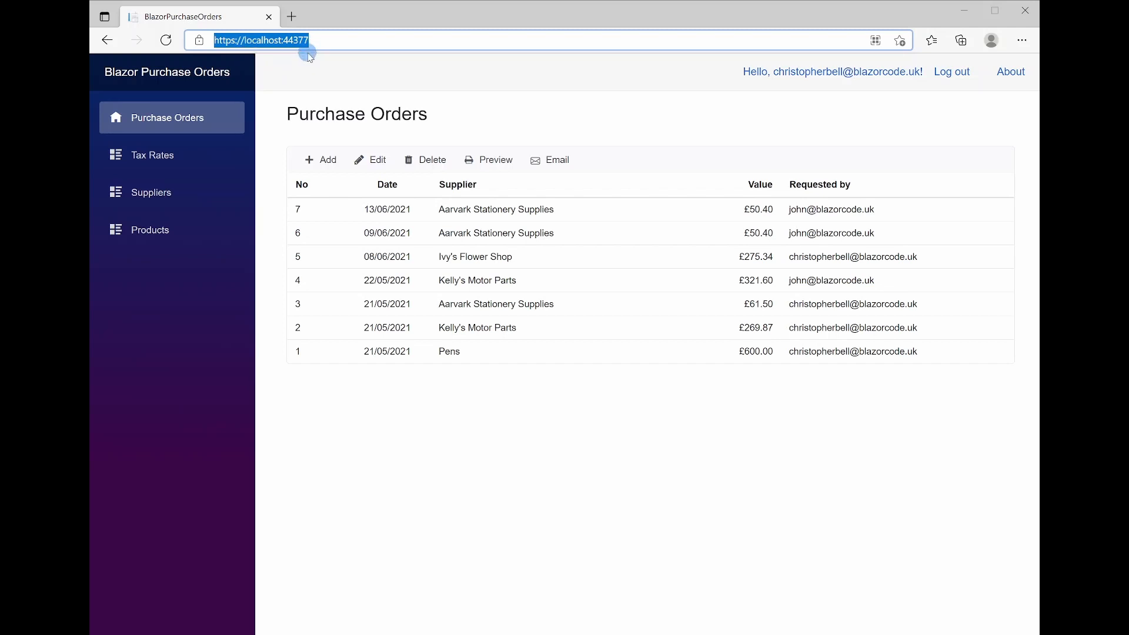
{"action": "left_click", "coordinate": [156, 157]}
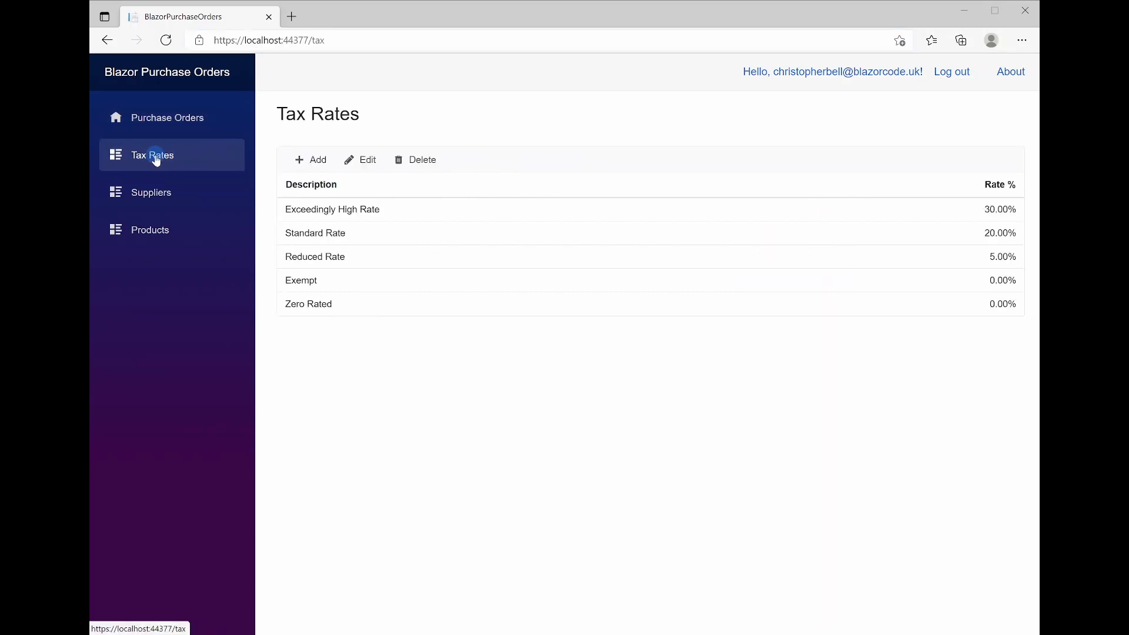
Change the Exceedingly High Rate tax rate to 25%, save it, and close the app's browser window
{"action": "left_click", "coordinate": [361, 211]}
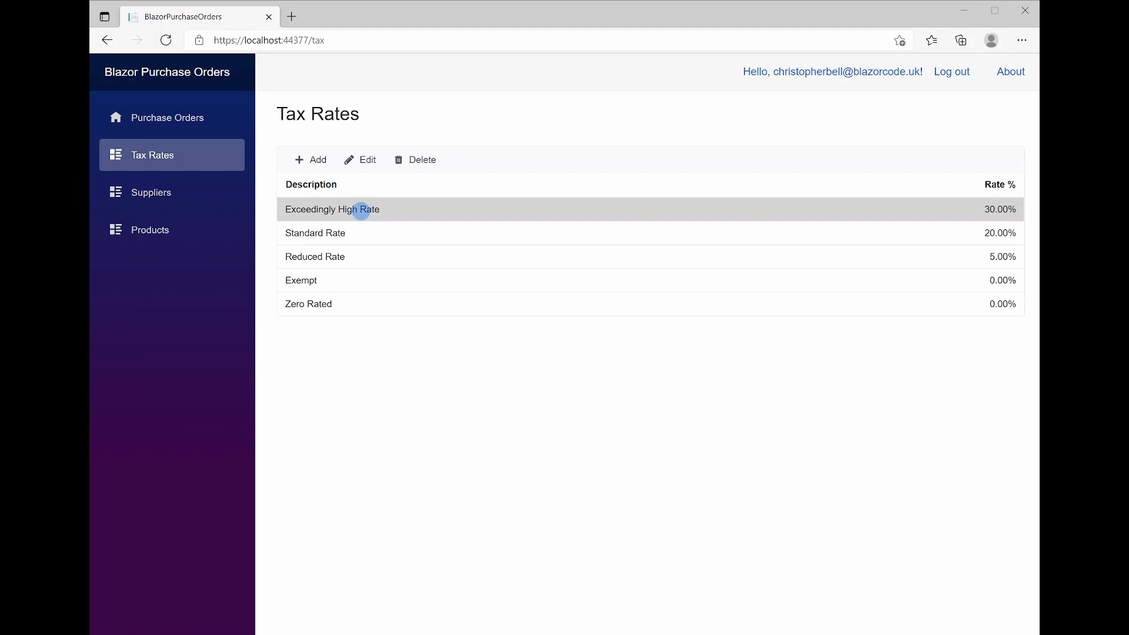
{"action": "left_click", "coordinate": [363, 167]}
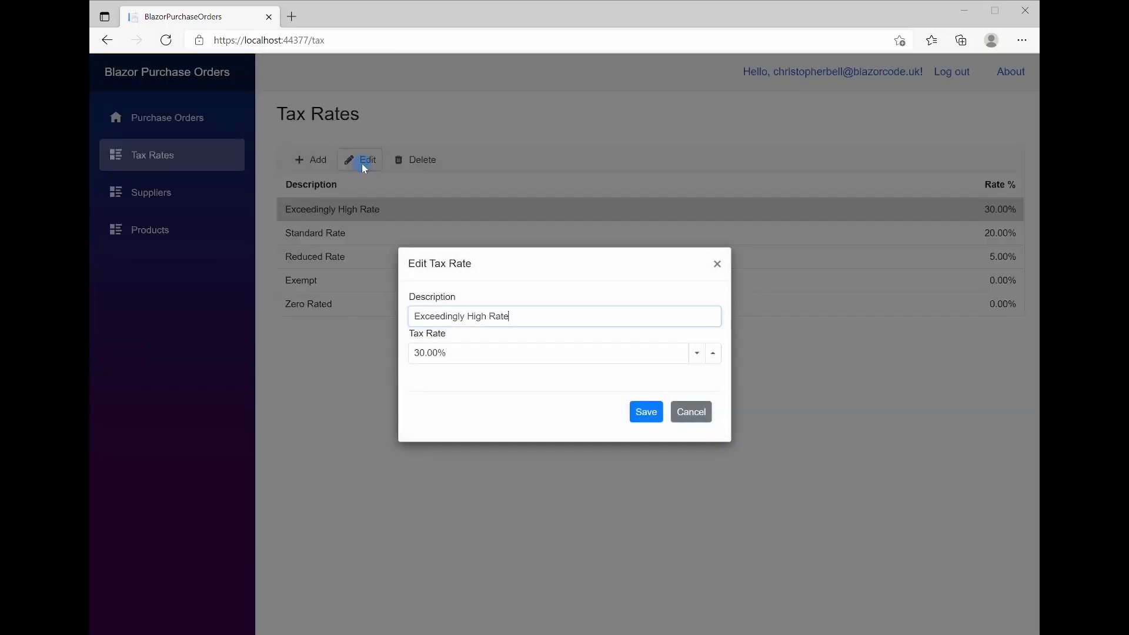
{"action": "left_click", "coordinate": [491, 350]}
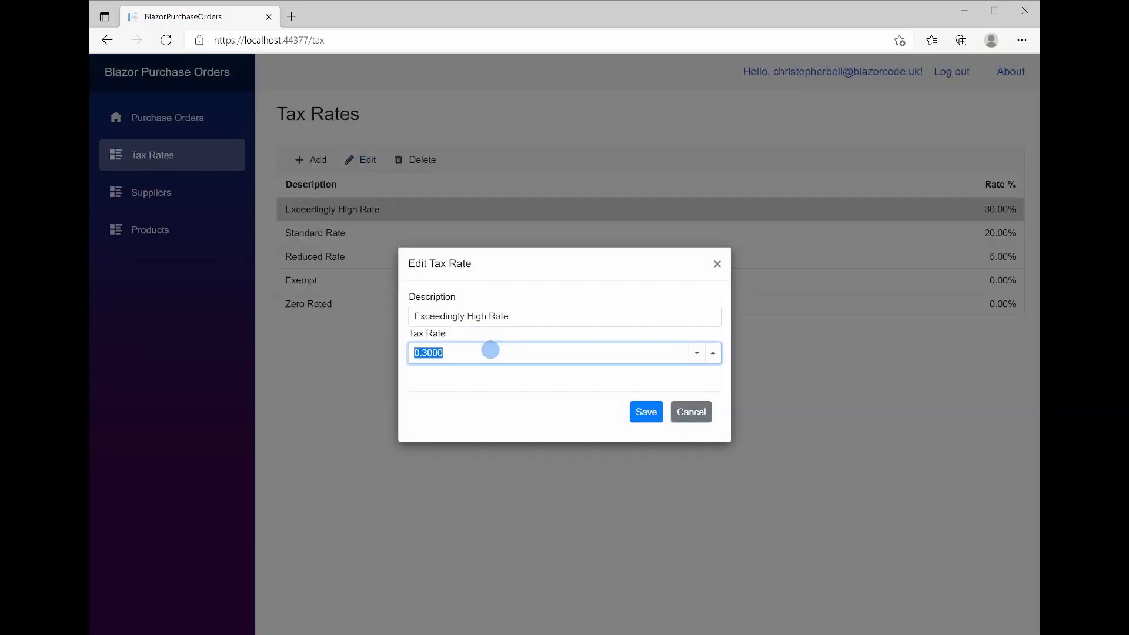
{"action": "type", "text": ".25"}
{"action": "key", "text": "Tab"}
{"action": "left_click", "coordinate": [647, 412]}
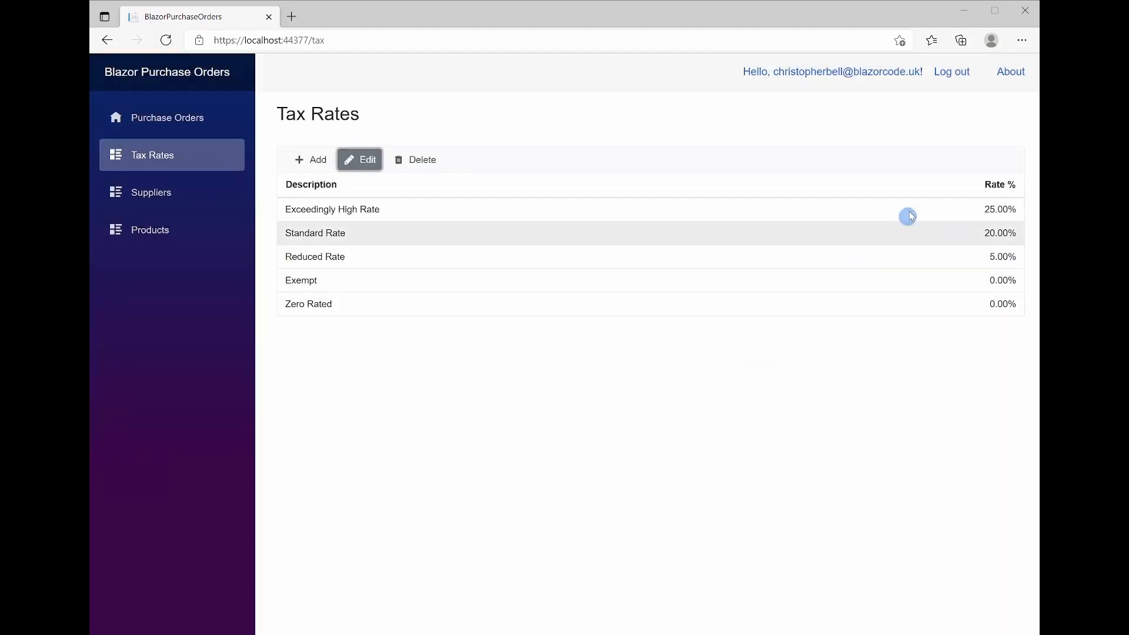
{"action": "left_click", "coordinate": [1000, 10]}
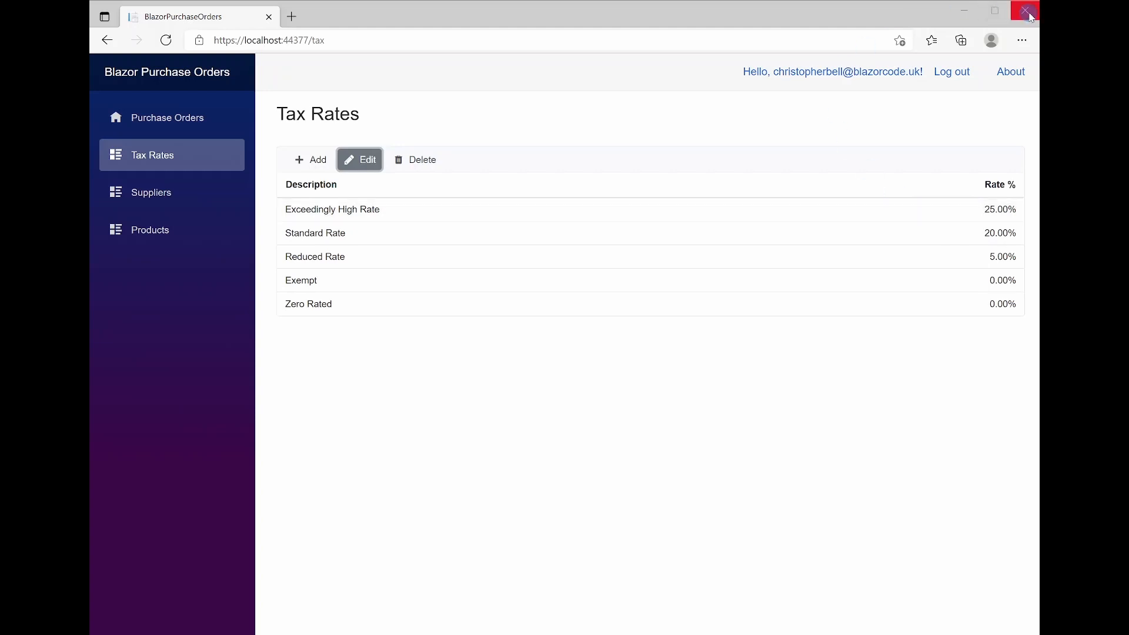
{"action": "left_click", "coordinate": [1025, 10]}
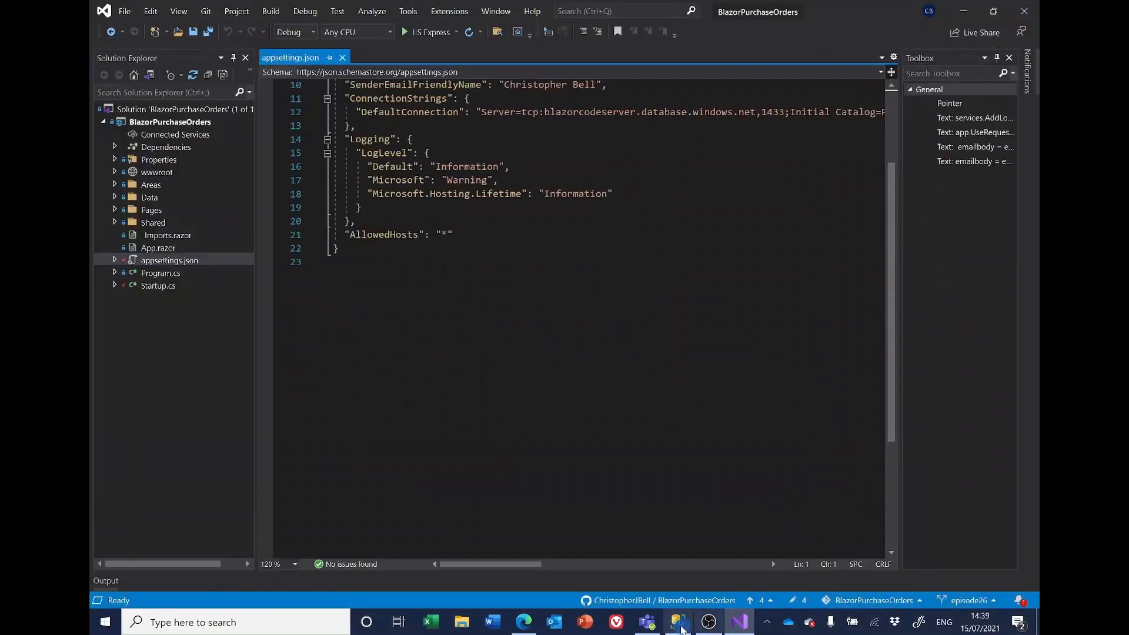
In SQL Server Management Studio, open the top 200 rows of dbo.Tax in the Azure PurchaseOrders database and widen the TaxDescription column
{"action": "left_click", "coordinate": [678, 621]}
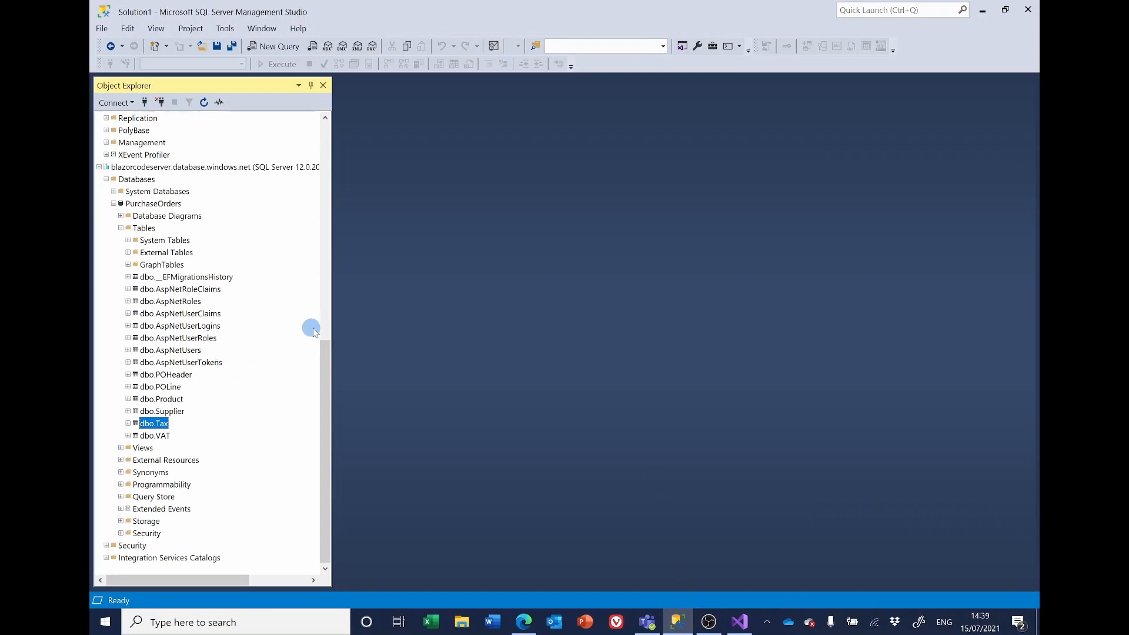
{"action": "left_click_drag", "start_coordinate": [328, 391], "coordinate": [160, 426]}
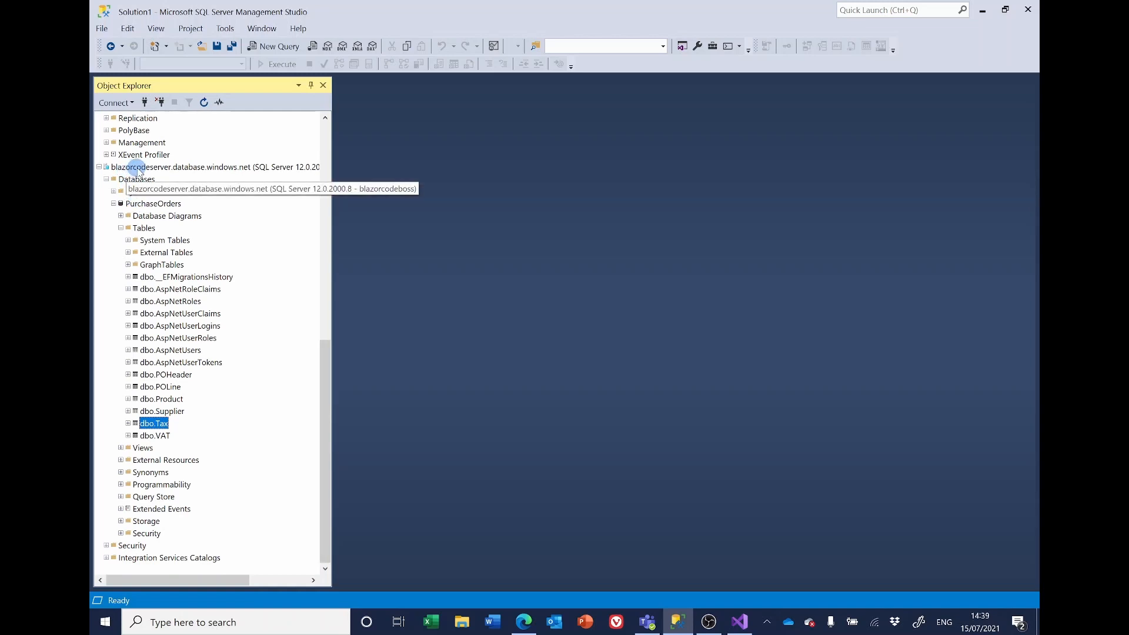
{"action": "right_click", "coordinate": [154, 423]}
{"action": "left_click", "coordinate": [196, 441]}
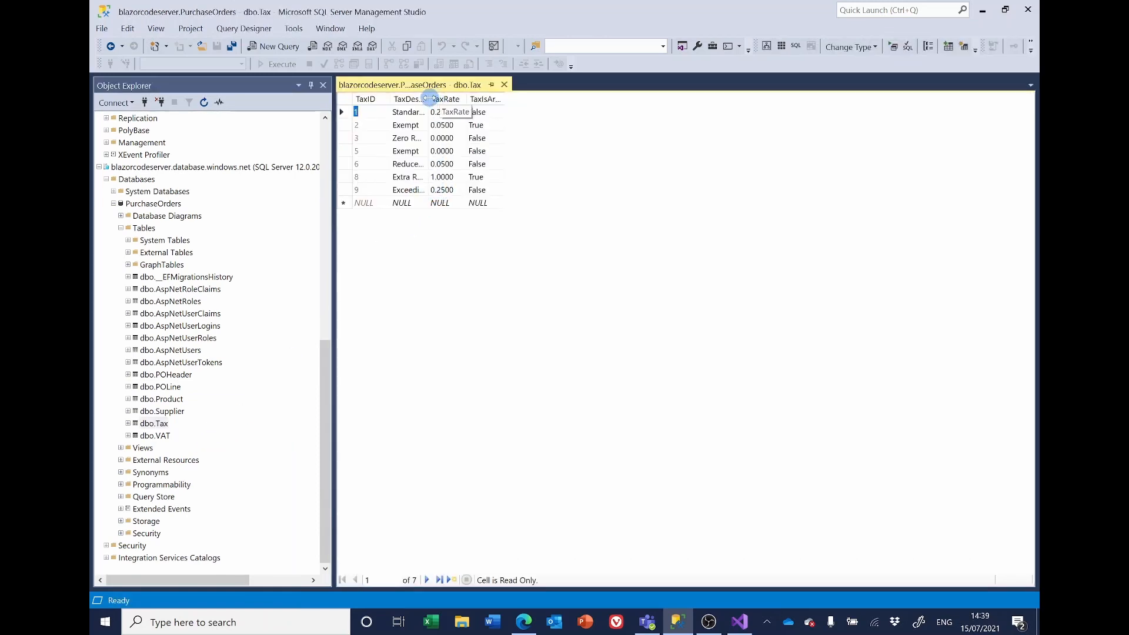
{"action": "left_click_drag", "start_coordinate": [429, 99], "coordinate": [461, 98]}
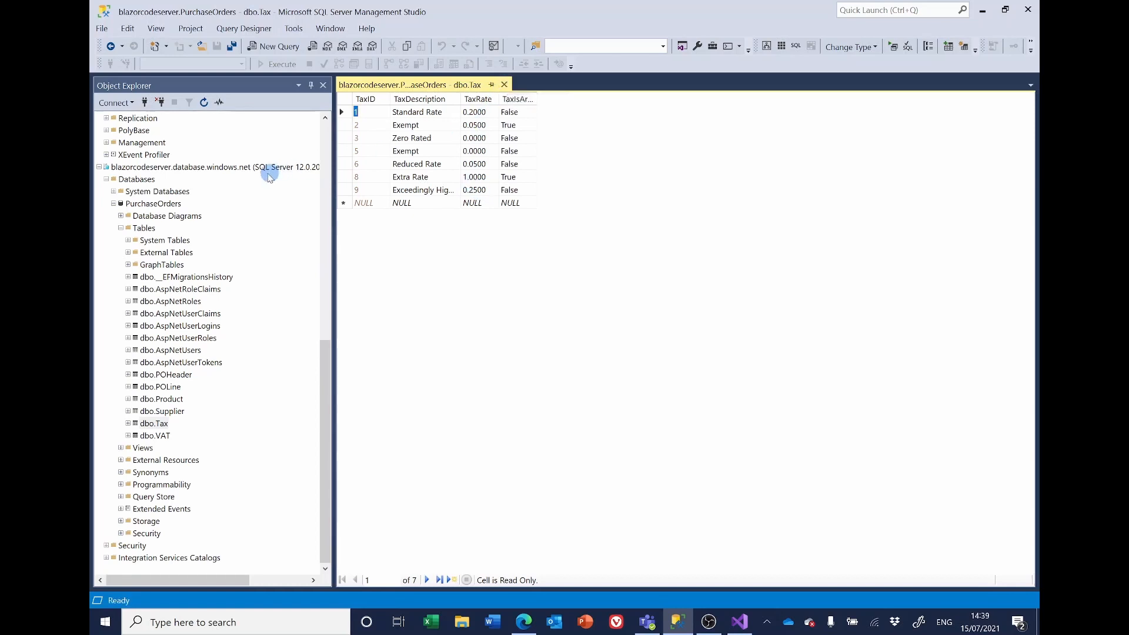
Open the top 200 rows of dbo.Tax in the local PurchaseOrders database for comparison, then close both table views
{"action": "left_click_drag", "start_coordinate": [324, 369], "coordinate": [330, 218]}
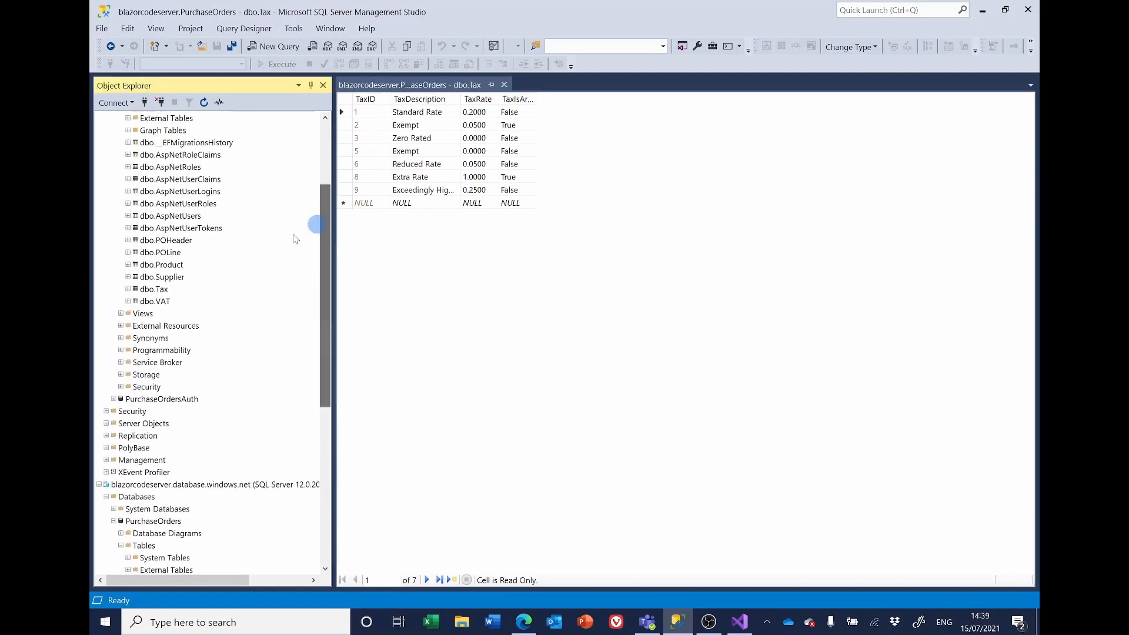
{"action": "right_click", "coordinate": [156, 291]}
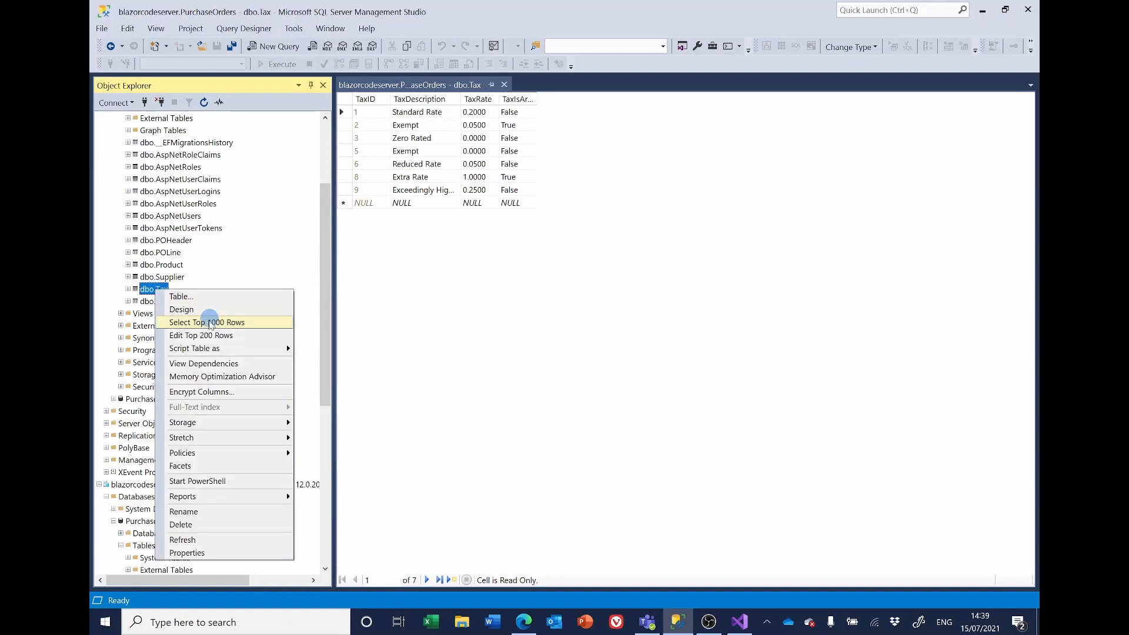
{"action": "left_click", "coordinate": [194, 335]}
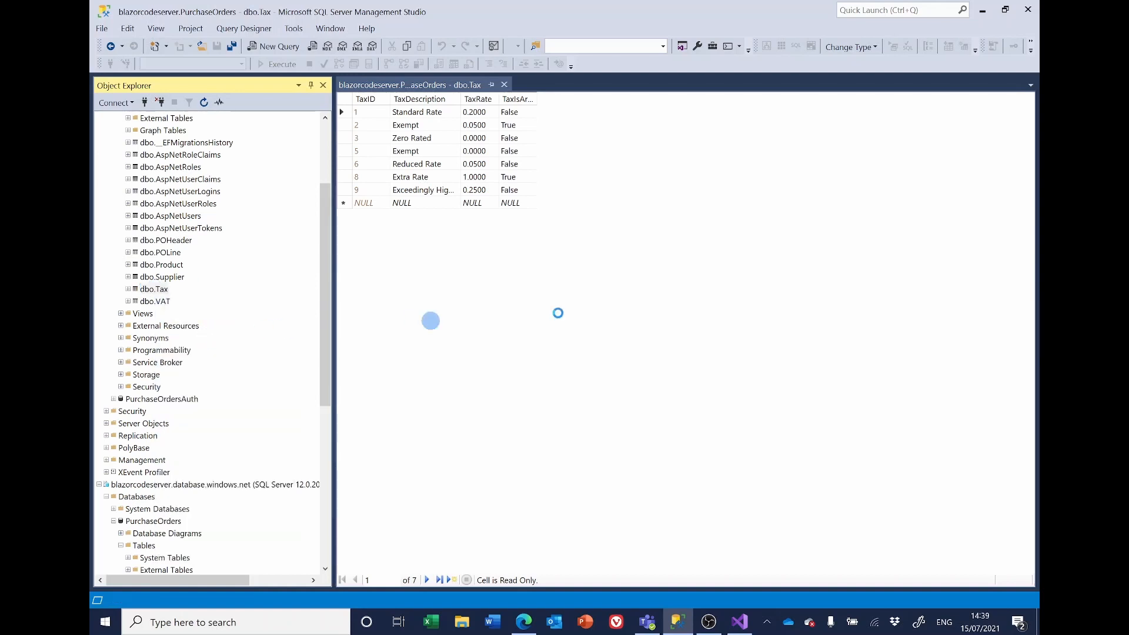
{"action": "left_click", "coordinate": [504, 84]}
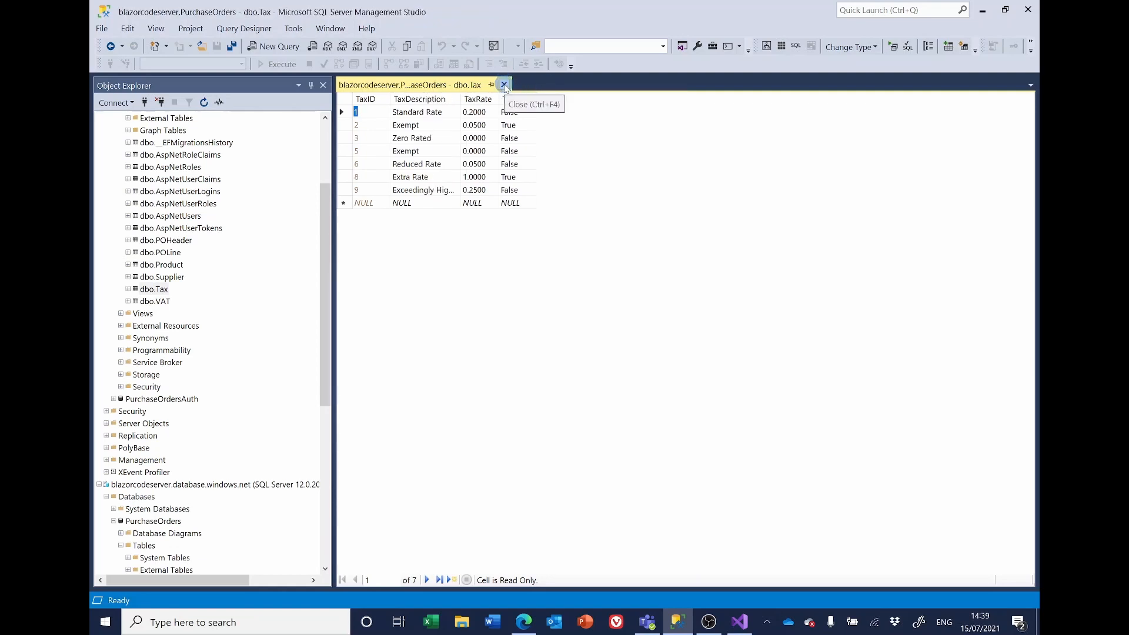
{"action": "left_click", "coordinate": [504, 84]}
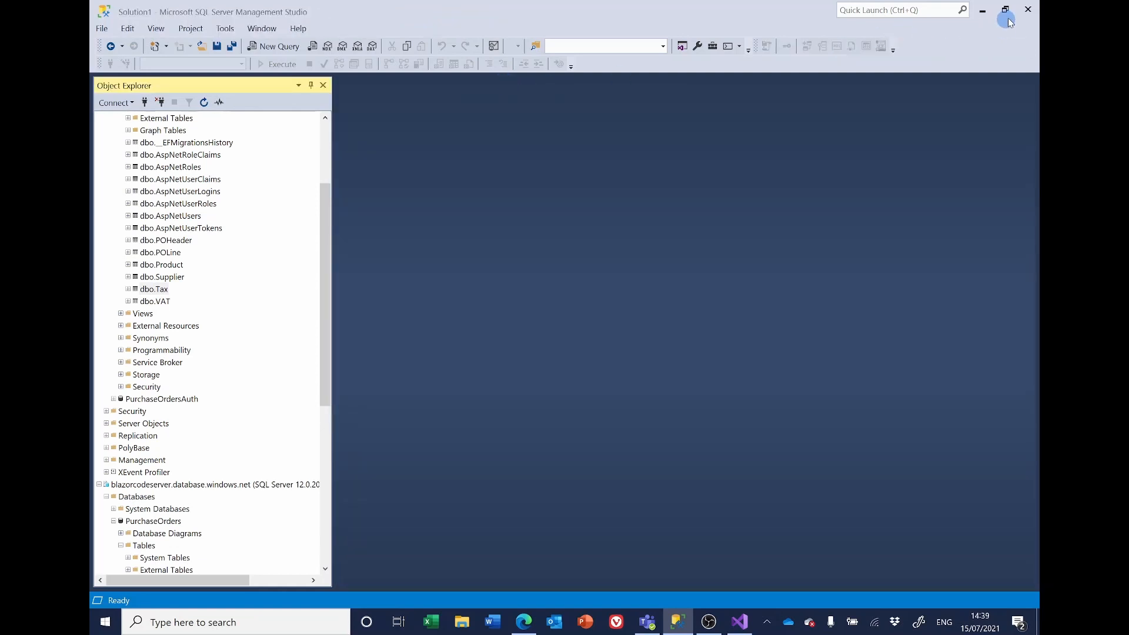
Switch to Visual Studio, save the pending project changes, and close appsettings.json
{"action": "left_click", "coordinate": [742, 620]}
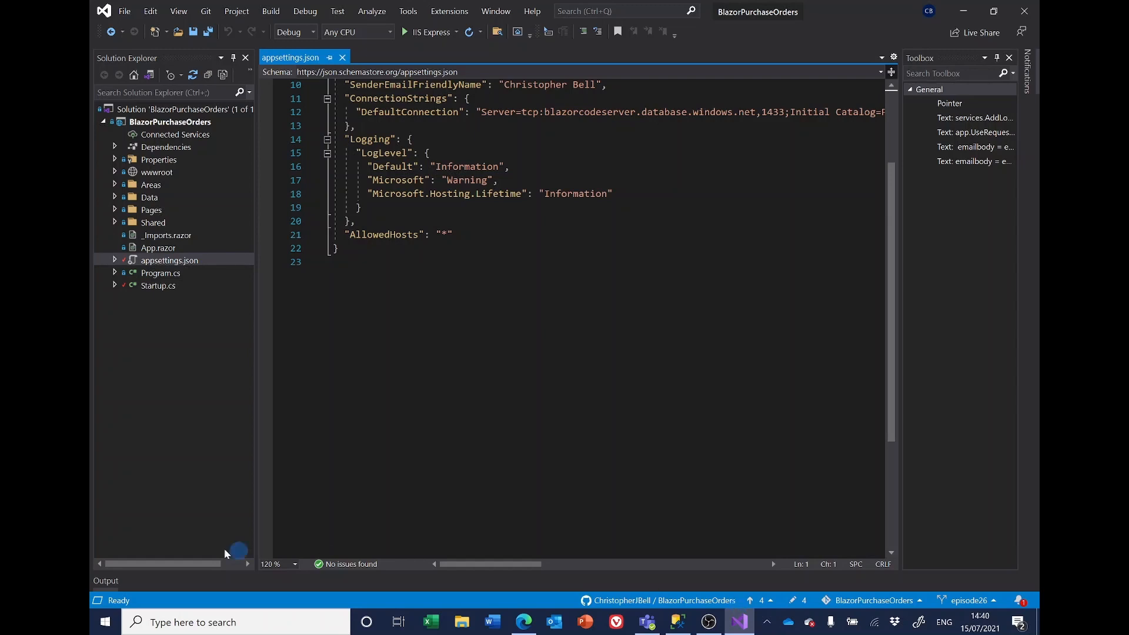
{"action": "left_click", "coordinate": [209, 32]}
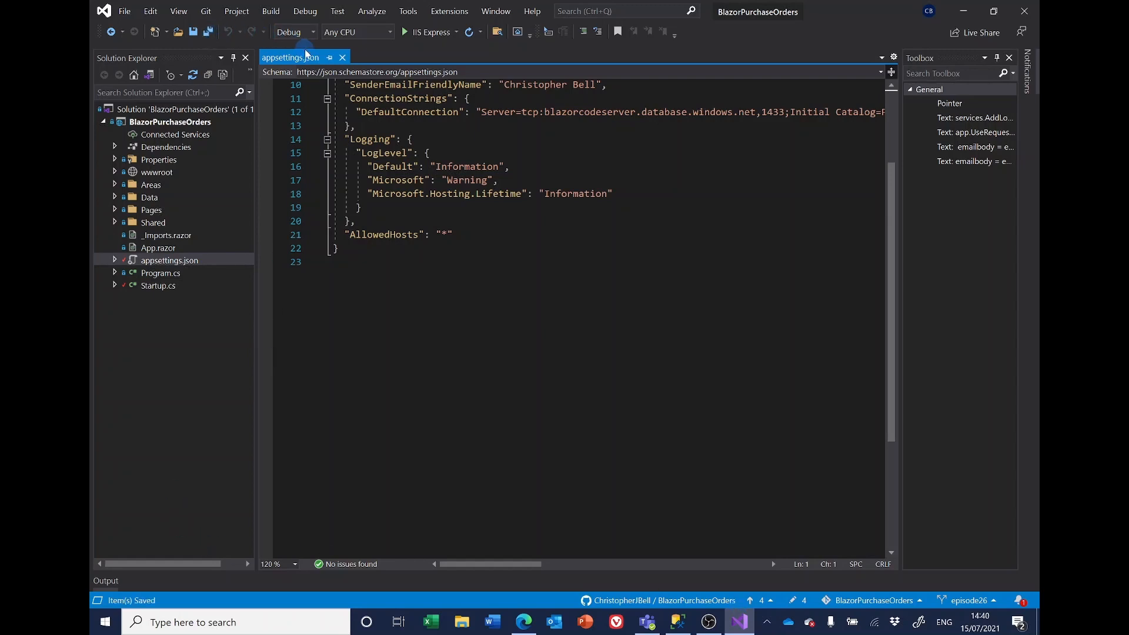
{"action": "left_click", "coordinate": [342, 57]}
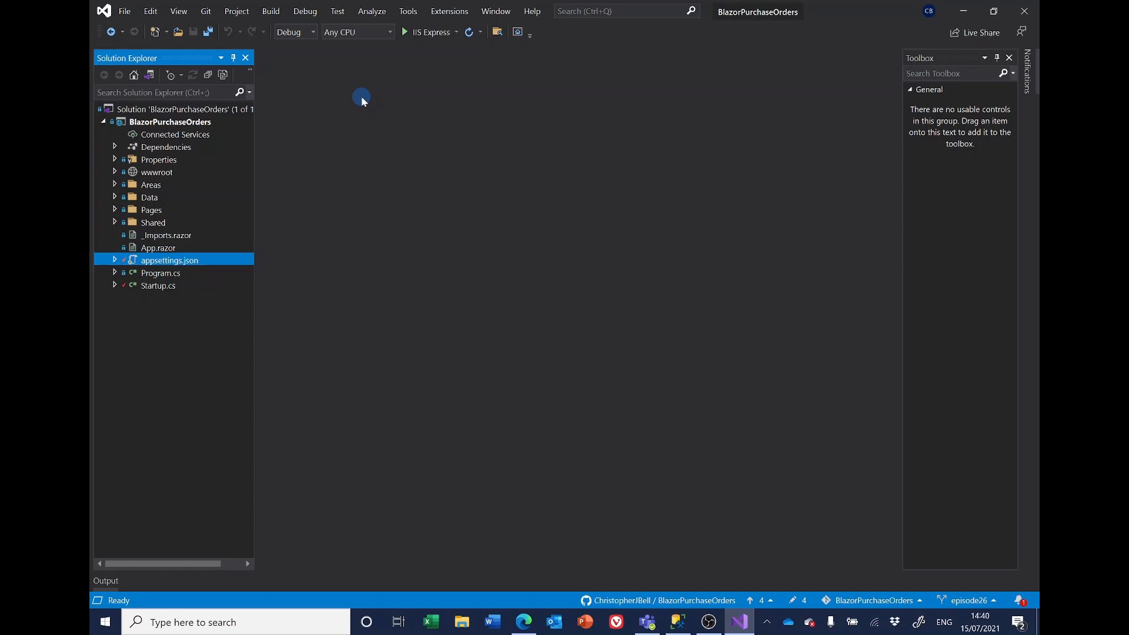
Start publishing the BlazorPurchaseOrders project with Azure as the target and Azure App Service (Windows) as the specific target
{"action": "double_click", "coordinate": [198, 124]}
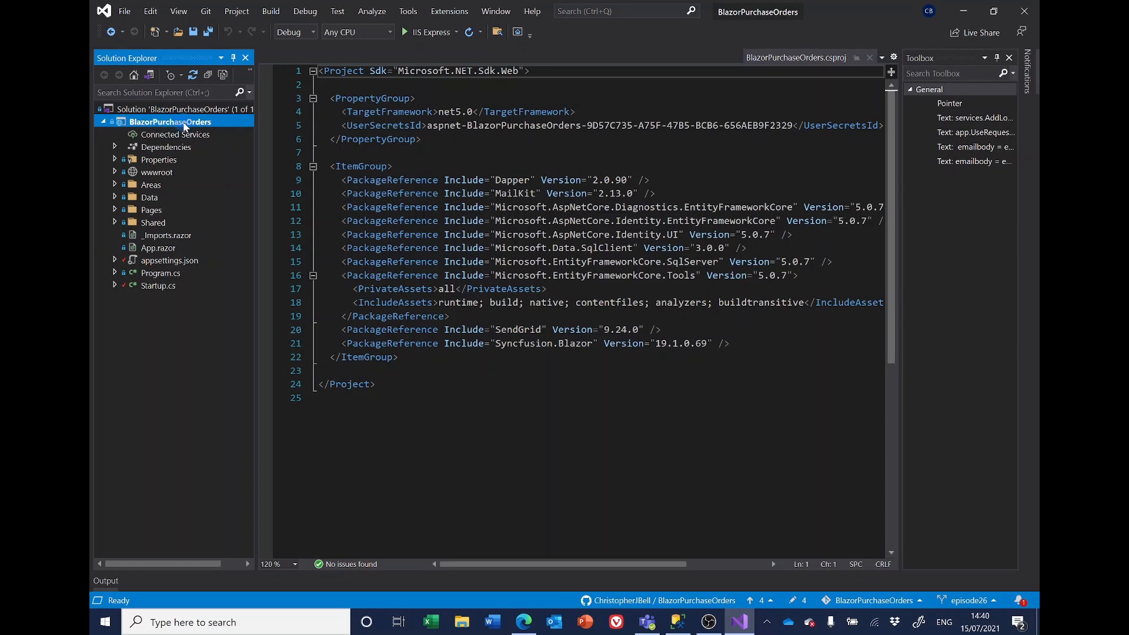
{"action": "right_click", "coordinate": [184, 126]}
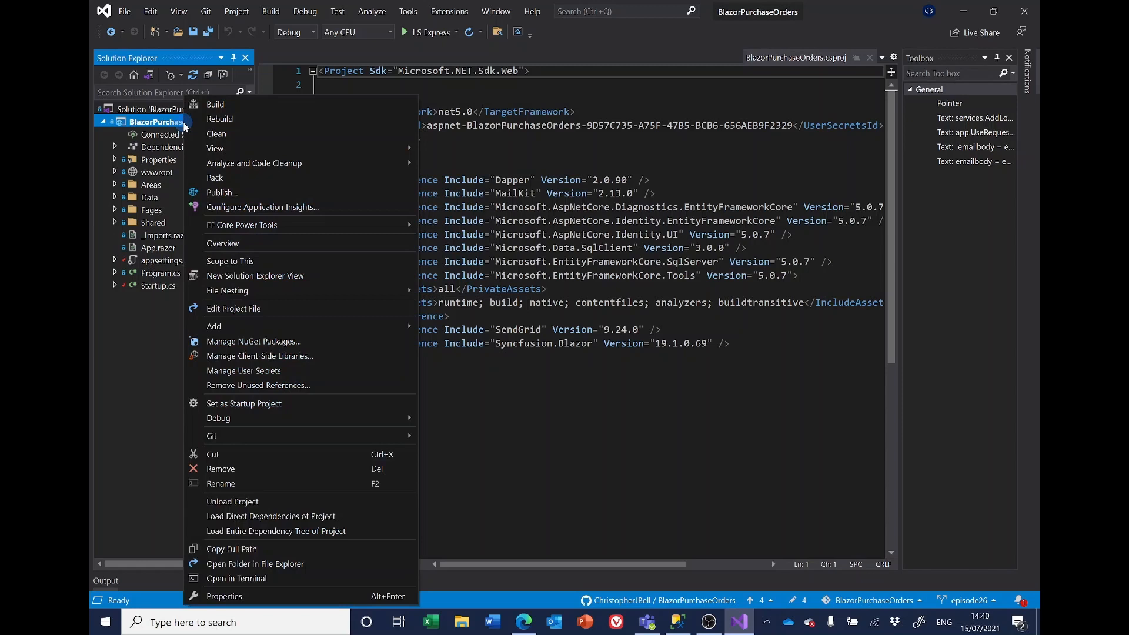
{"action": "left_click", "coordinate": [227, 191]}
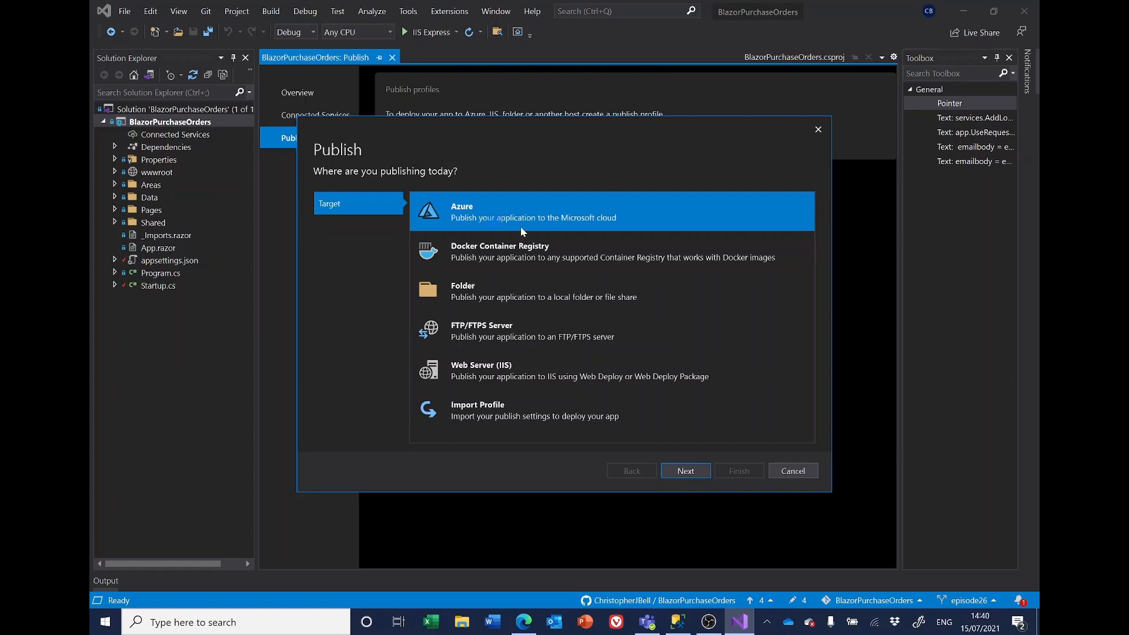
{"action": "left_click", "coordinate": [690, 472]}
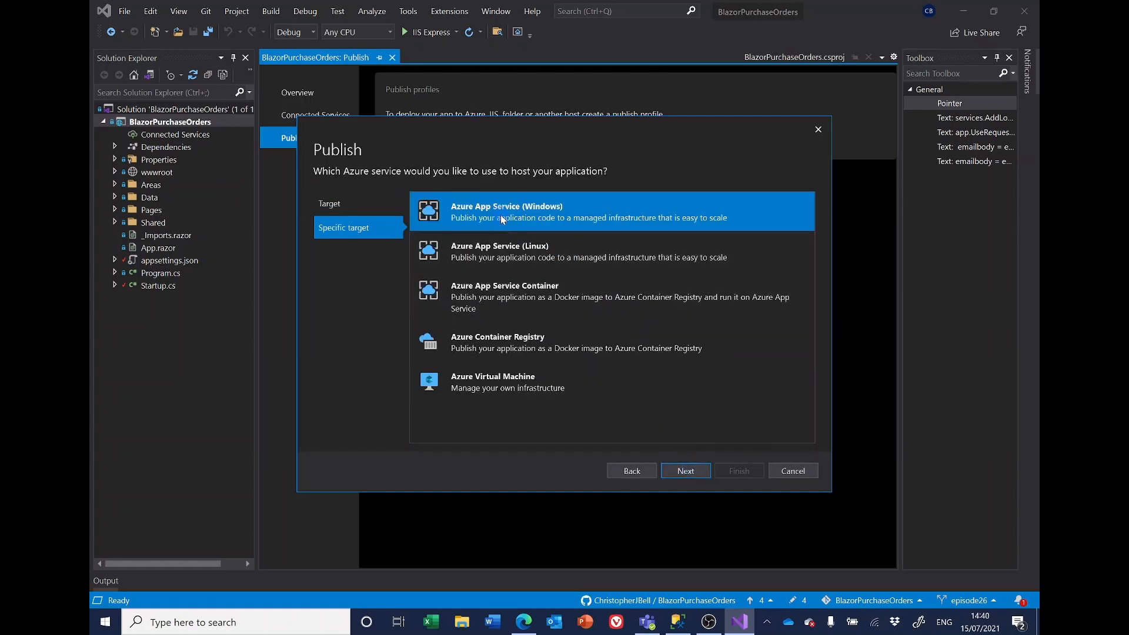
{"action": "left_click", "coordinate": [688, 471]}
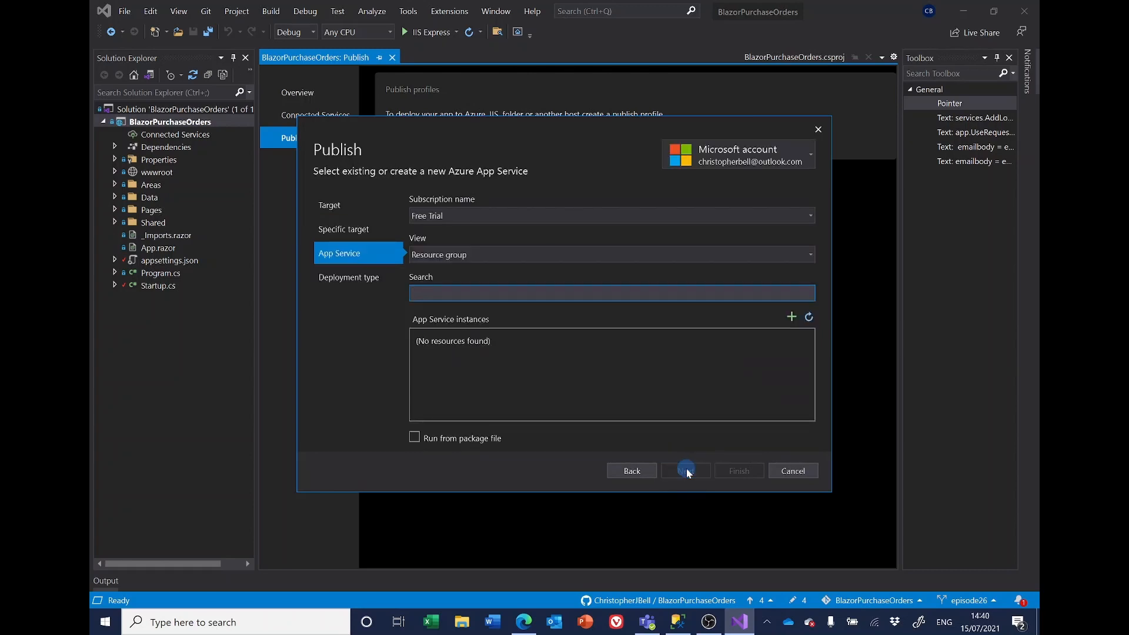
Start a new App Service instance and shorten its name to BlazorPurchaseOrders
{"action": "left_click", "coordinate": [455, 225]}
{"action": "left_click", "coordinate": [791, 317]}
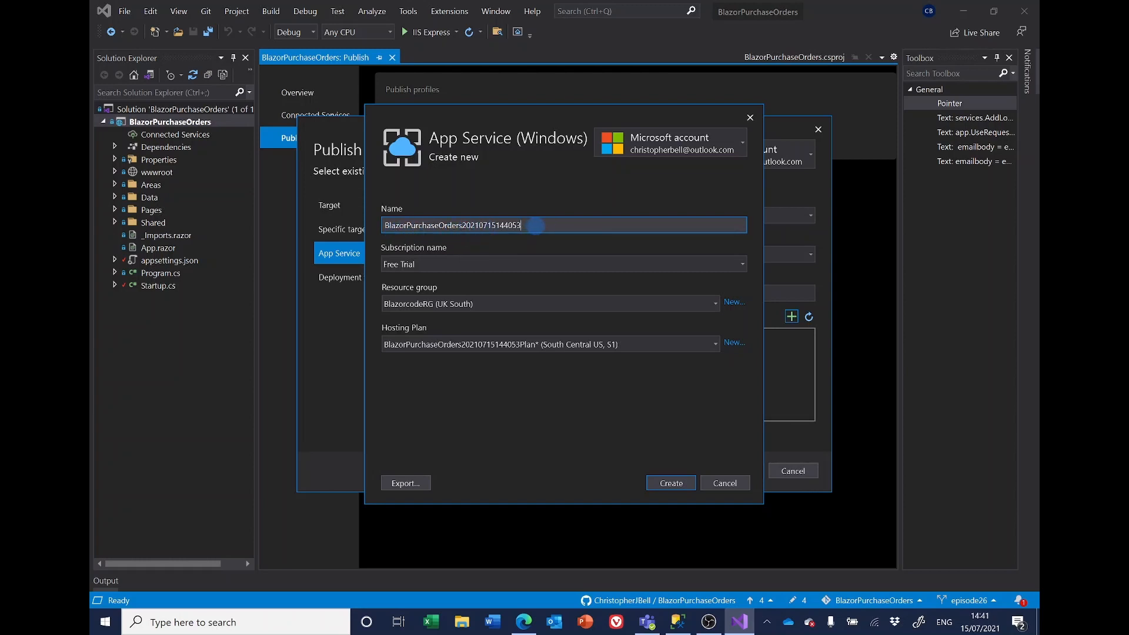
{"action": "key", "text": "BackSpace"}
{"action": "key", "text": "BackSpace"}
{"action": "key", "text": "BackSpace"}
{"action": "key", "text": "BackSpace"}
{"action": "key", "text": "BackSpace"}
{"action": "key", "text": "BackSpace"}
{"action": "key", "text": "BackSpace"}
{"action": "key", "text": "BackSpace"}
{"action": "key", "text": "BackSpace"}
{"action": "key", "text": "BackSpace"}
{"action": "key", "text": "BackSpace"}
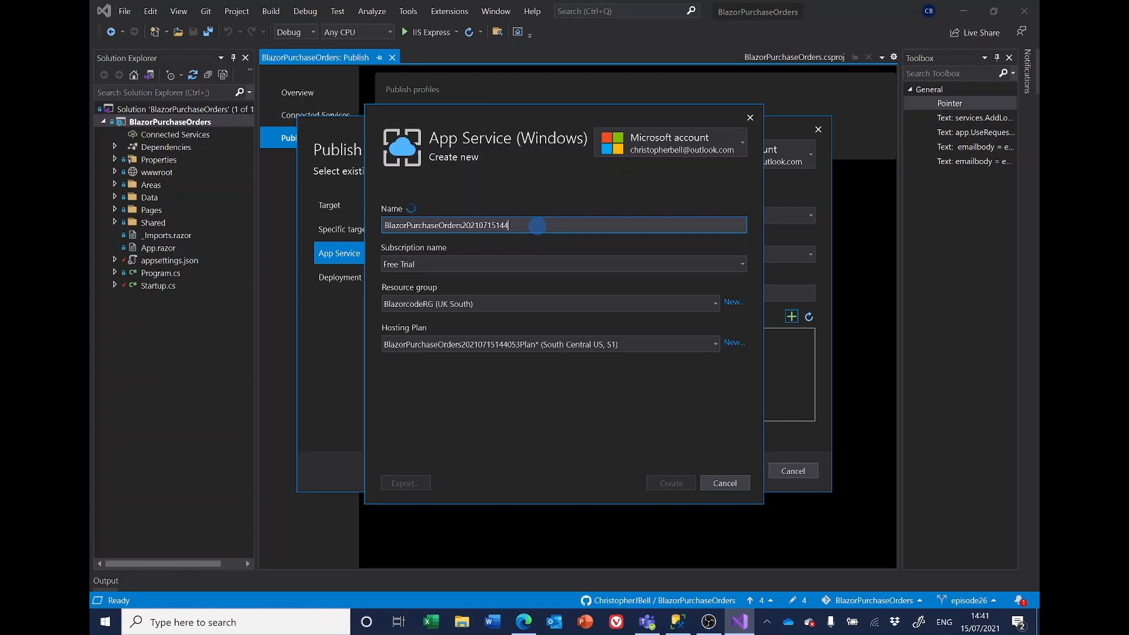
{"action": "key", "text": "BackSpace"}
{"action": "key", "text": "BackSpace"}
{"action": "key", "text": "BackSpace"}
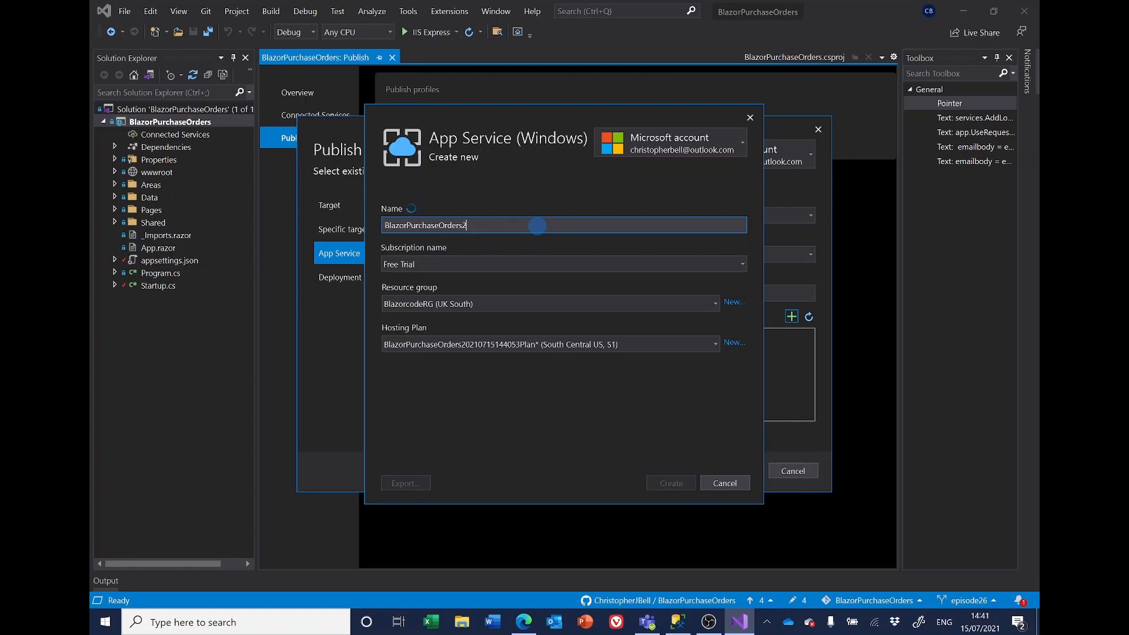
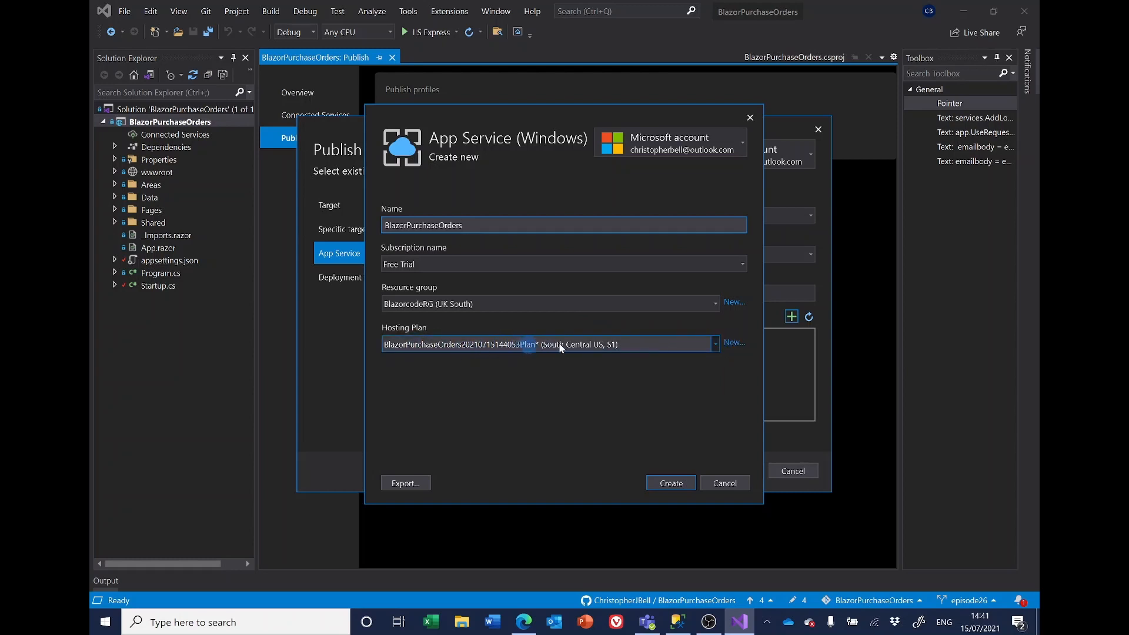
Define a new hosting plan named BlazorPurchaseOrdersPlan with location UK South and size Free
{"action": "left_click", "coordinate": [735, 344]}
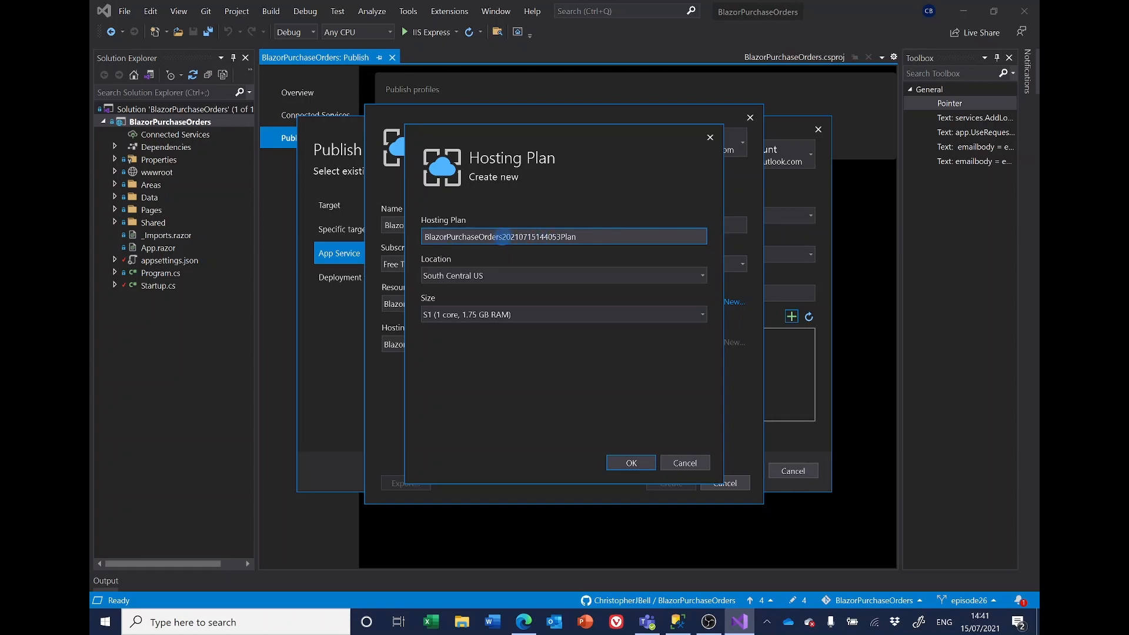
{"action": "left_click_drag", "start_coordinate": [503, 238], "coordinate": [555, 237]}
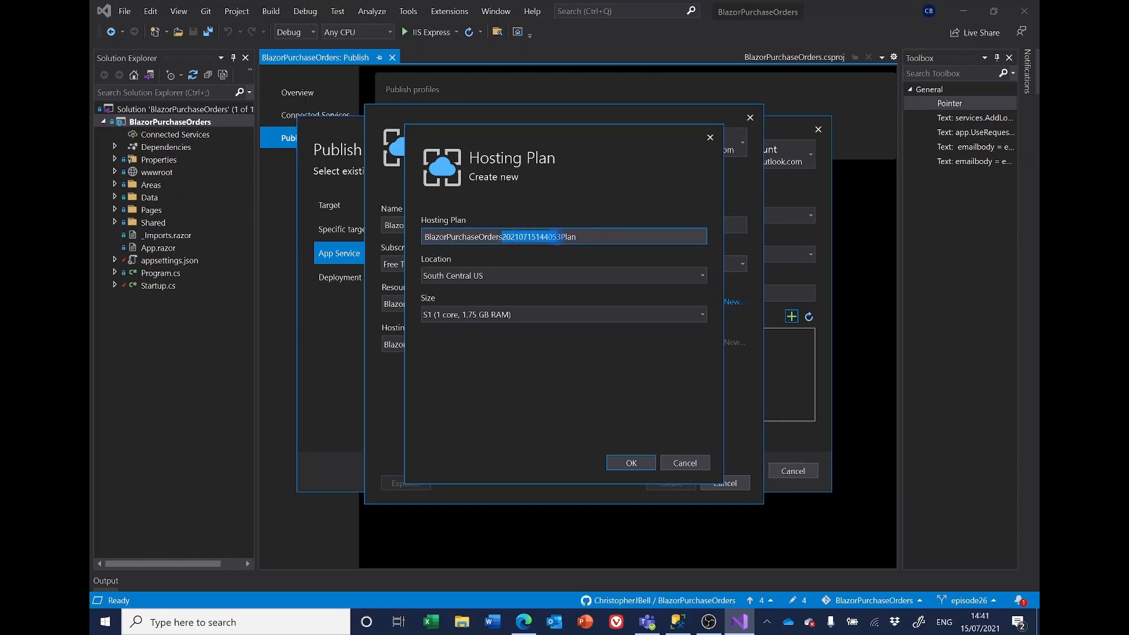
{"action": "key", "text": "BackSpace"}
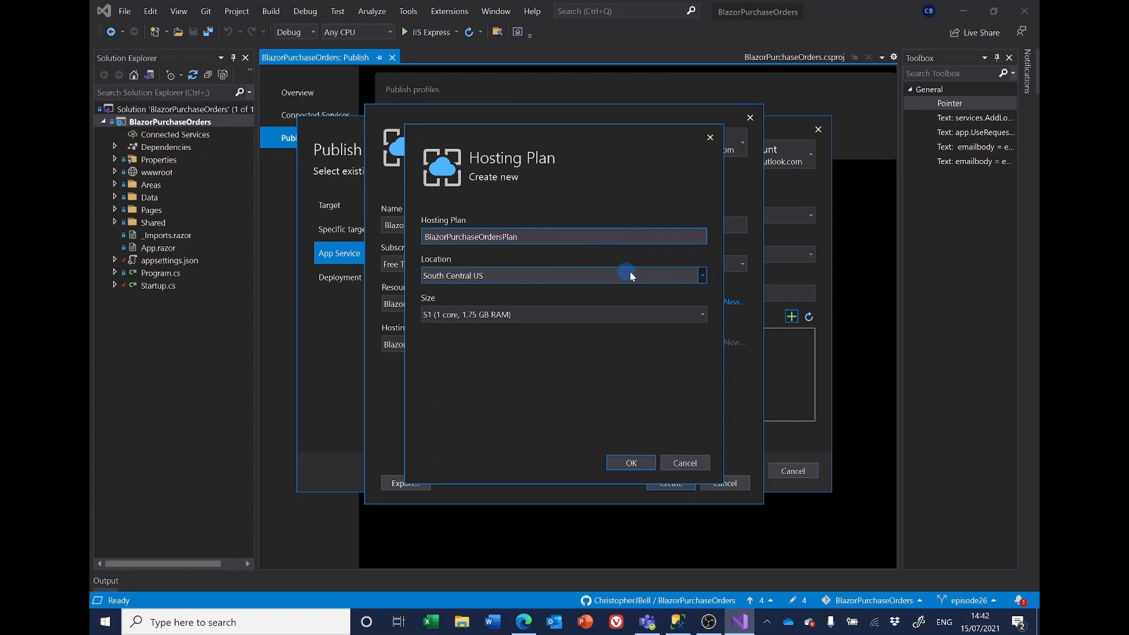
{"action": "left_click", "coordinate": [701, 276]}
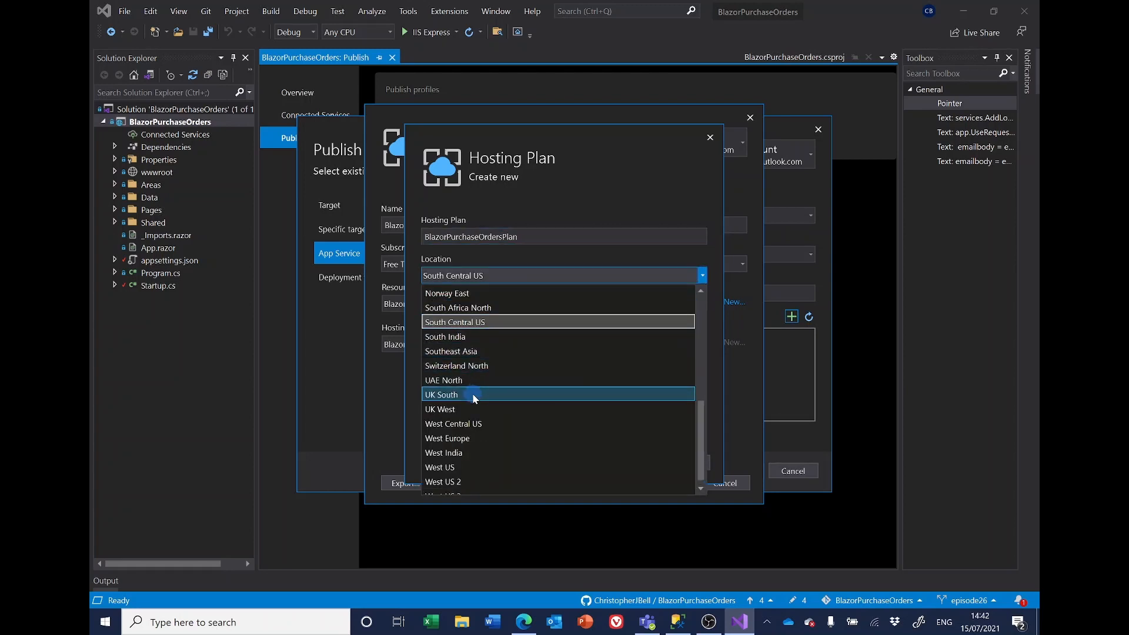
{"action": "left_click", "coordinate": [474, 396]}
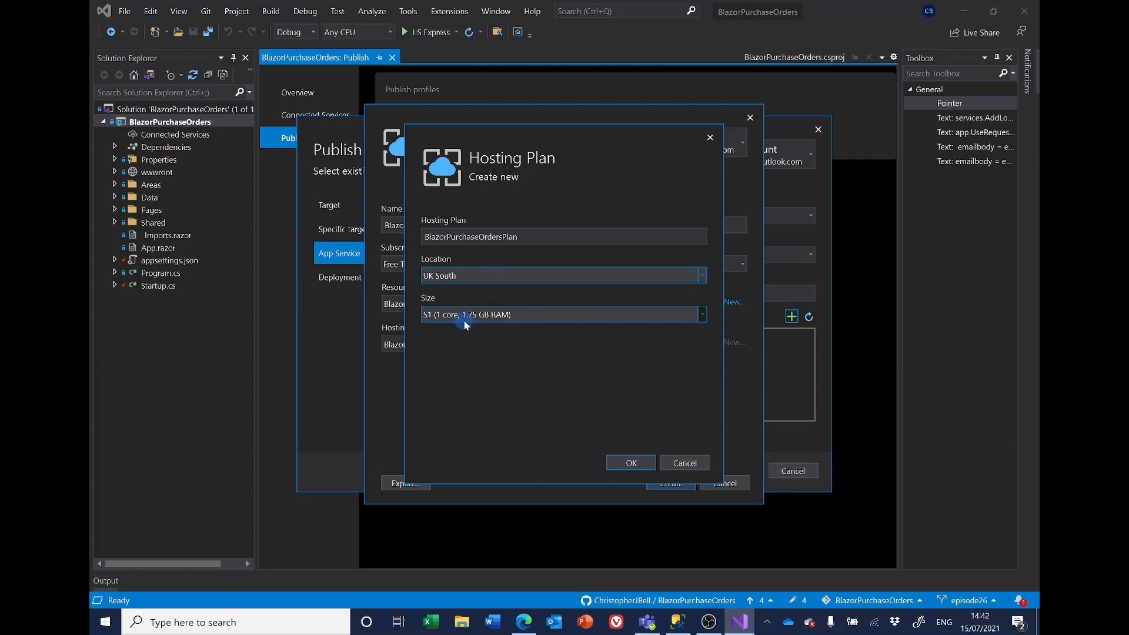
{"action": "left_click", "coordinate": [704, 314]}
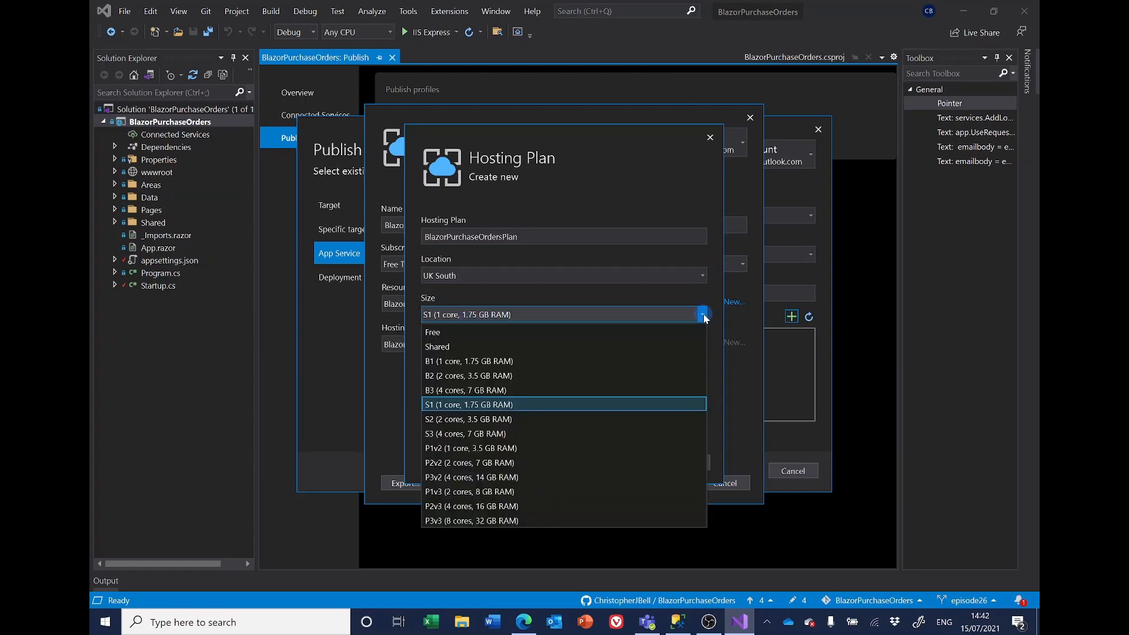
{"action": "left_click", "coordinate": [439, 333]}
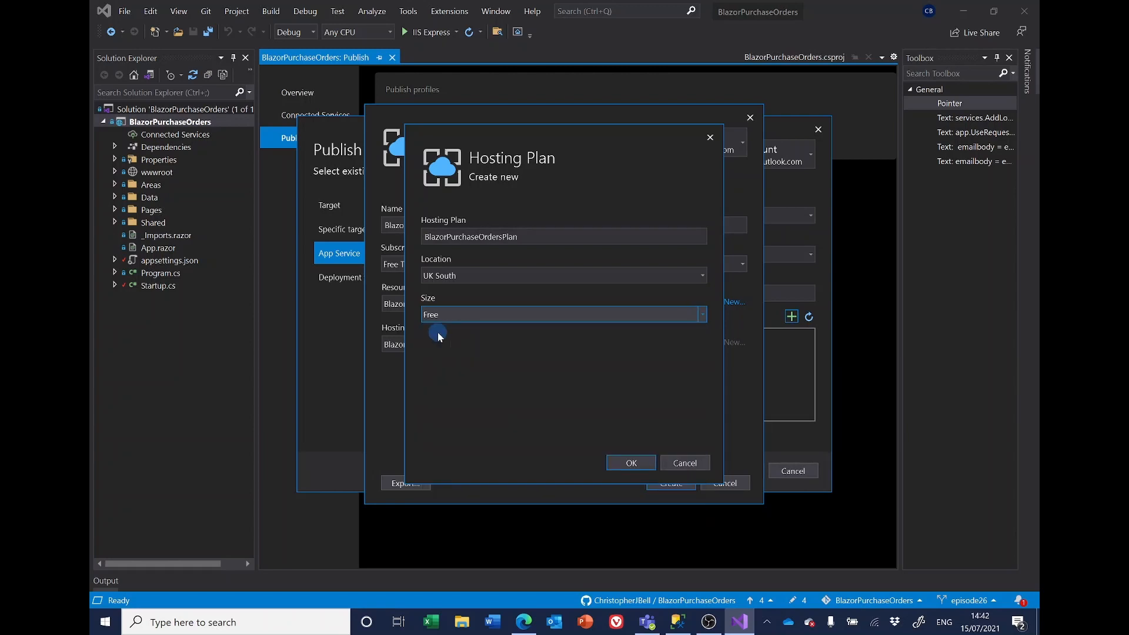
{"action": "left_click", "coordinate": [634, 463]}
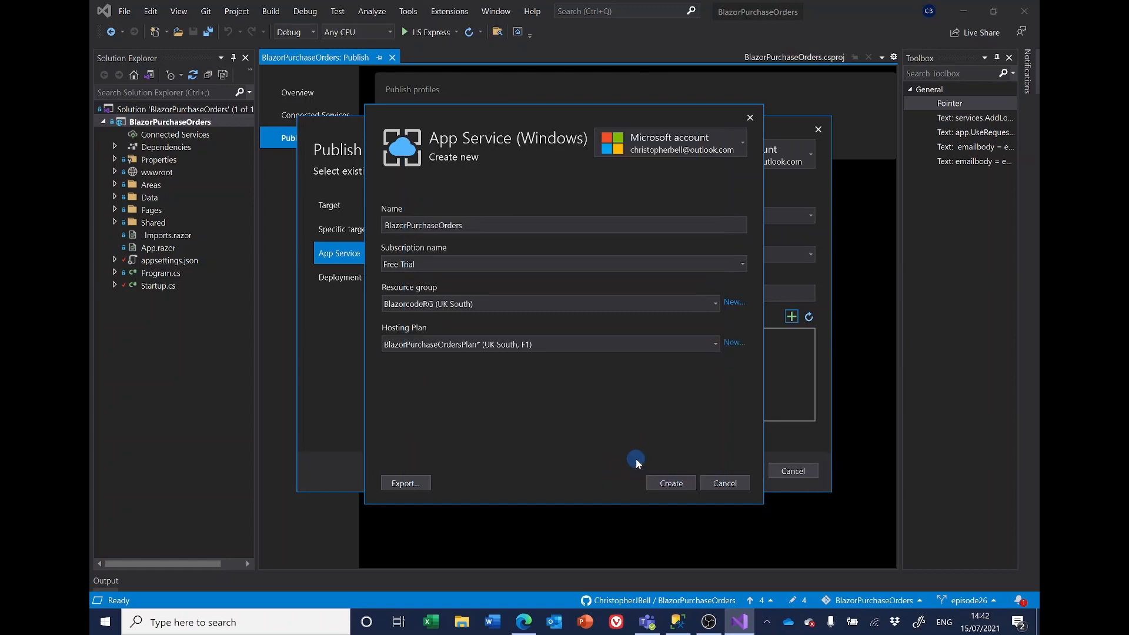
Create the App Service and finish the publish profile with the Publish (generates pubxml file) deployment type
{"action": "left_click", "coordinate": [673, 482]}
{"action": "left_click", "coordinate": [471, 366]}
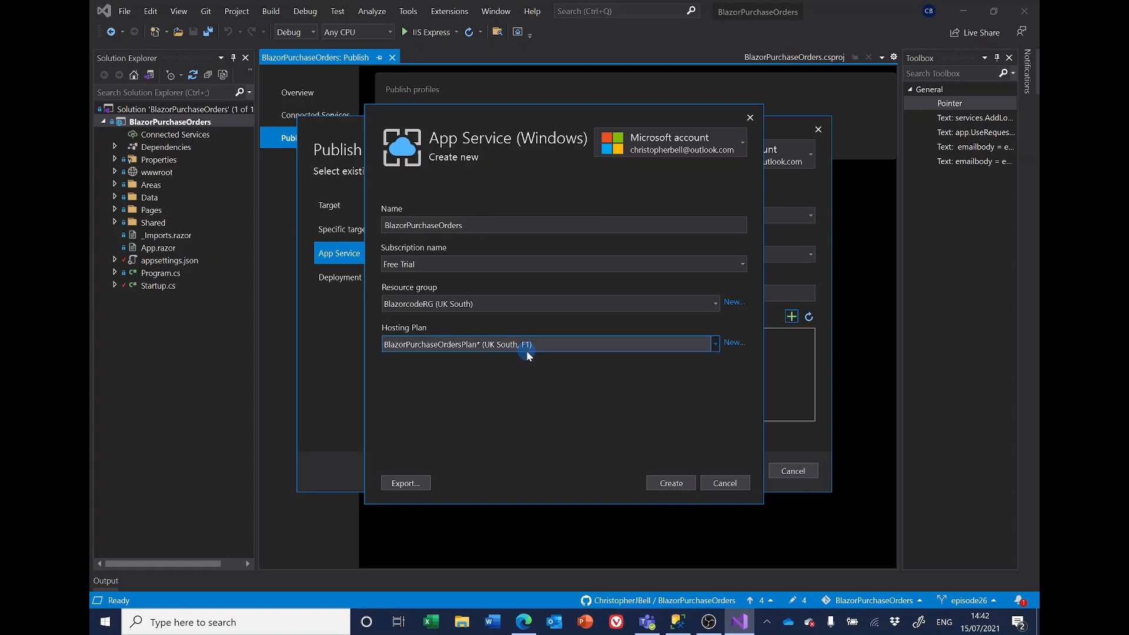
{"action": "left_click", "coordinate": [672, 483]}
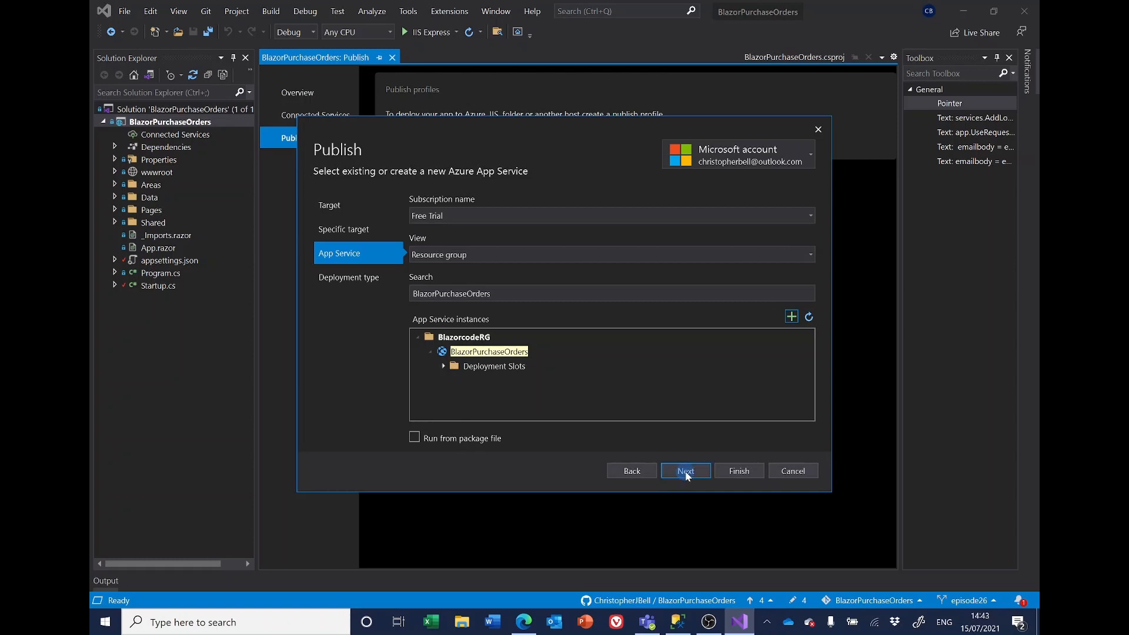
{"action": "left_click", "coordinate": [686, 474]}
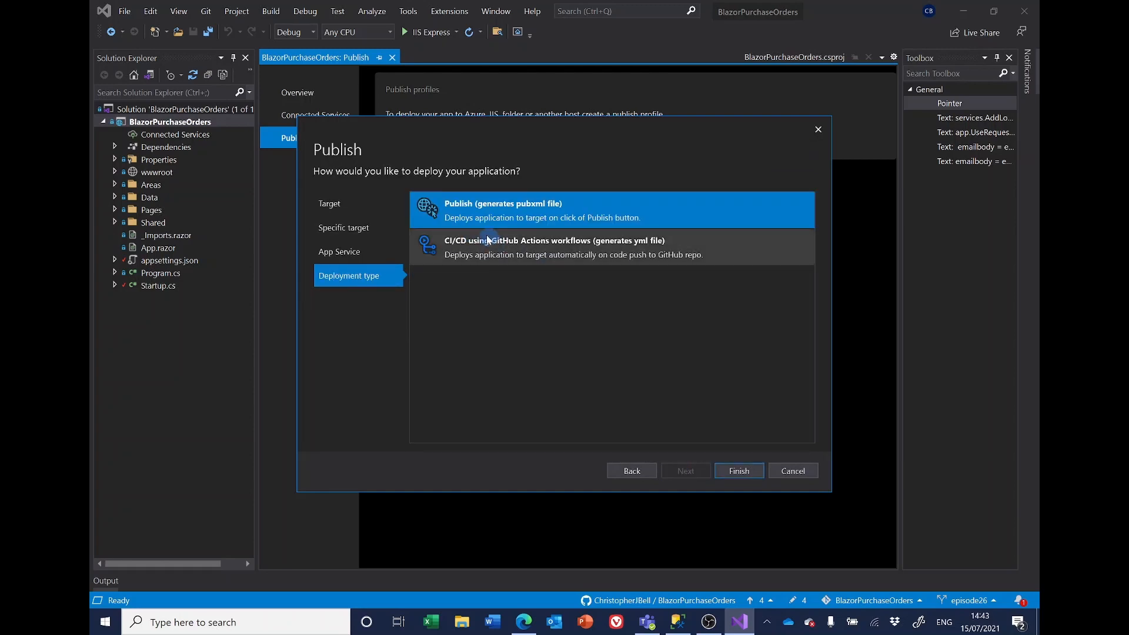
{"action": "left_click", "coordinate": [739, 471]}
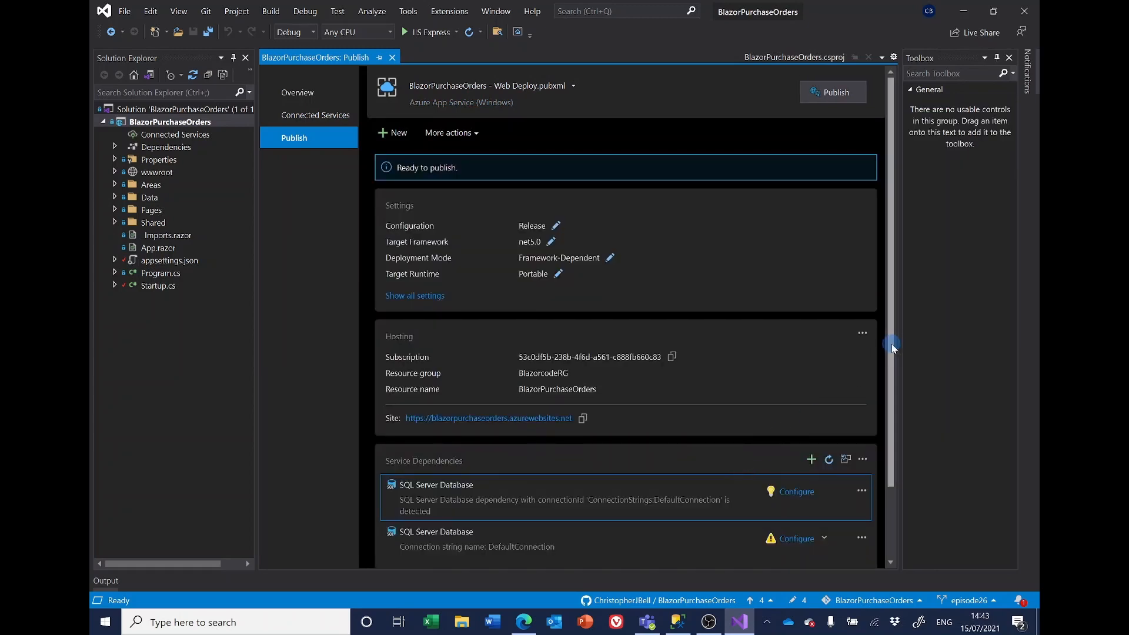
Review the publish profile's settings and service dependencies, and publish the app to Azure
{"action": "left_click_drag", "start_coordinate": [891, 344], "coordinate": [891, 411]}
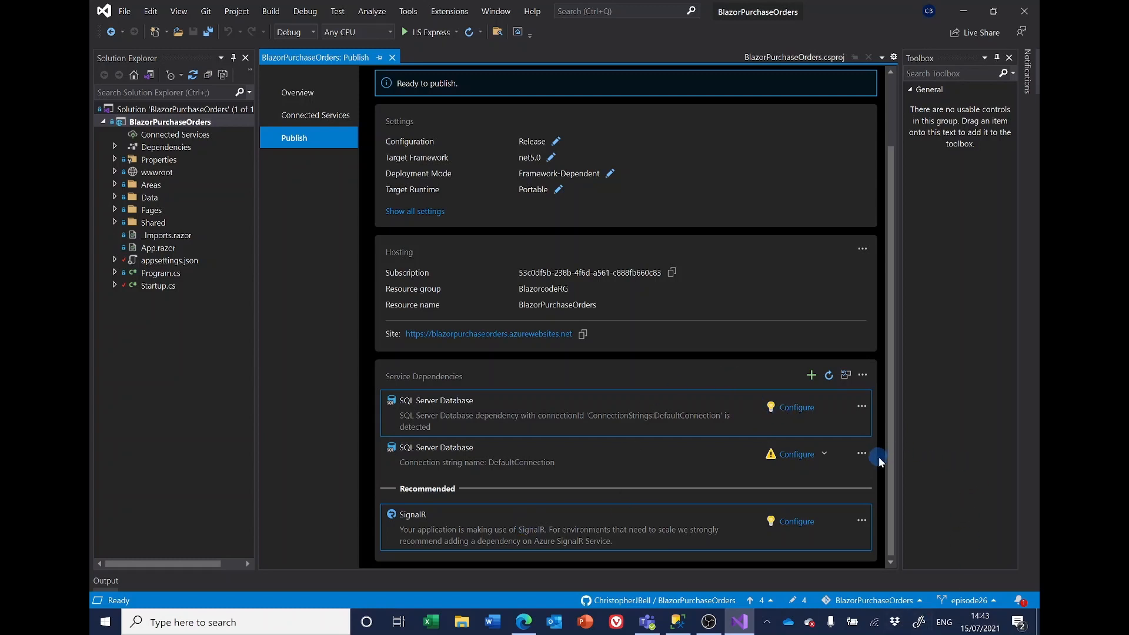
{"action": "left_click_drag", "start_coordinate": [891, 461], "coordinate": [897, 370]}
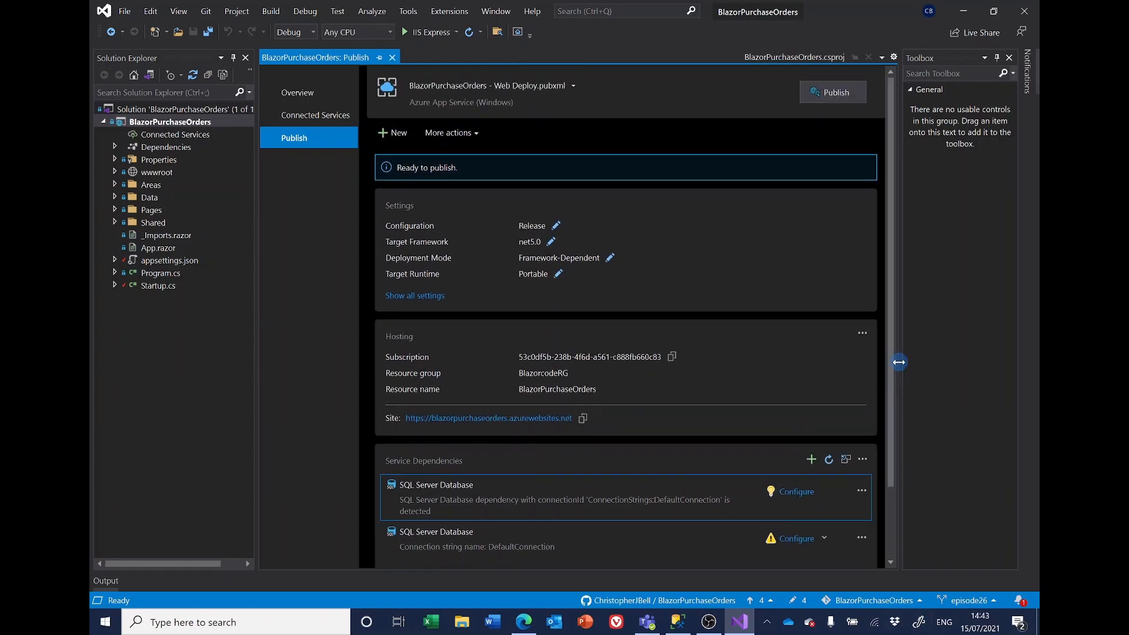
{"action": "left_click", "coordinate": [821, 95]}
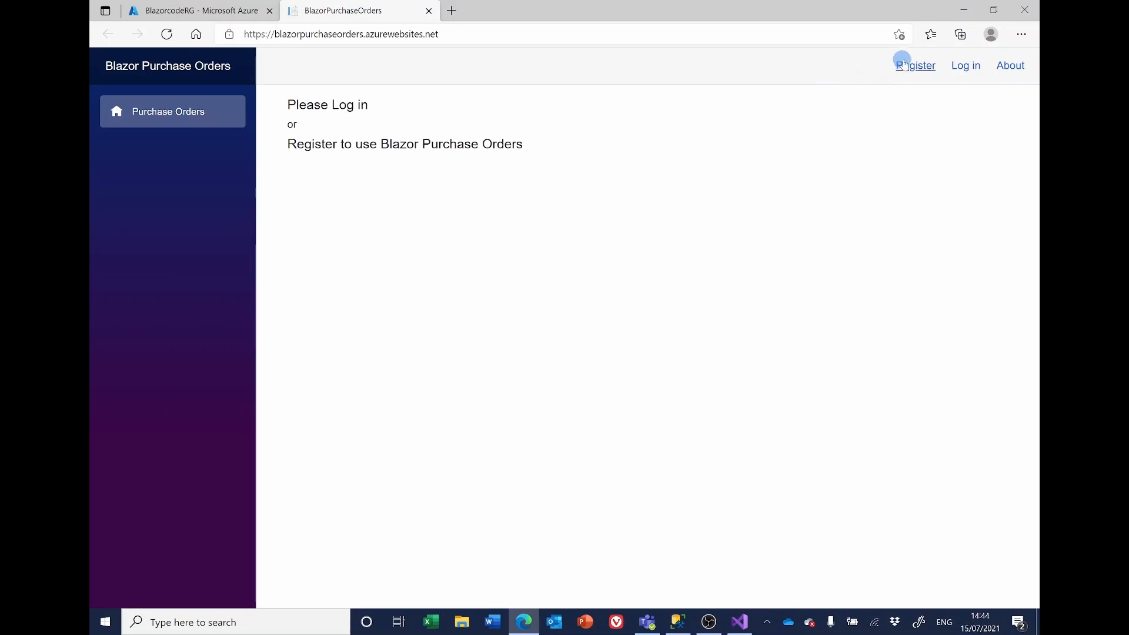
Log in to the published site using the prefilled credentials with Remember me enabled, check the Purchase Orders page, and close the site's tab
{"action": "left_click", "coordinate": [968, 65]}
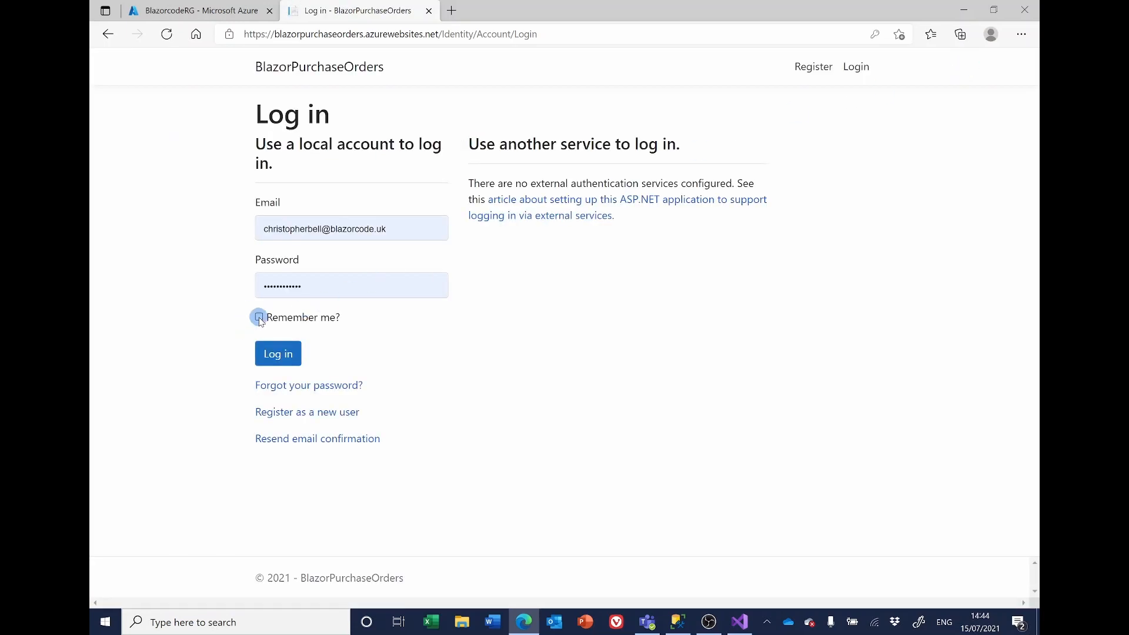
{"action": "left_click", "coordinate": [259, 317]}
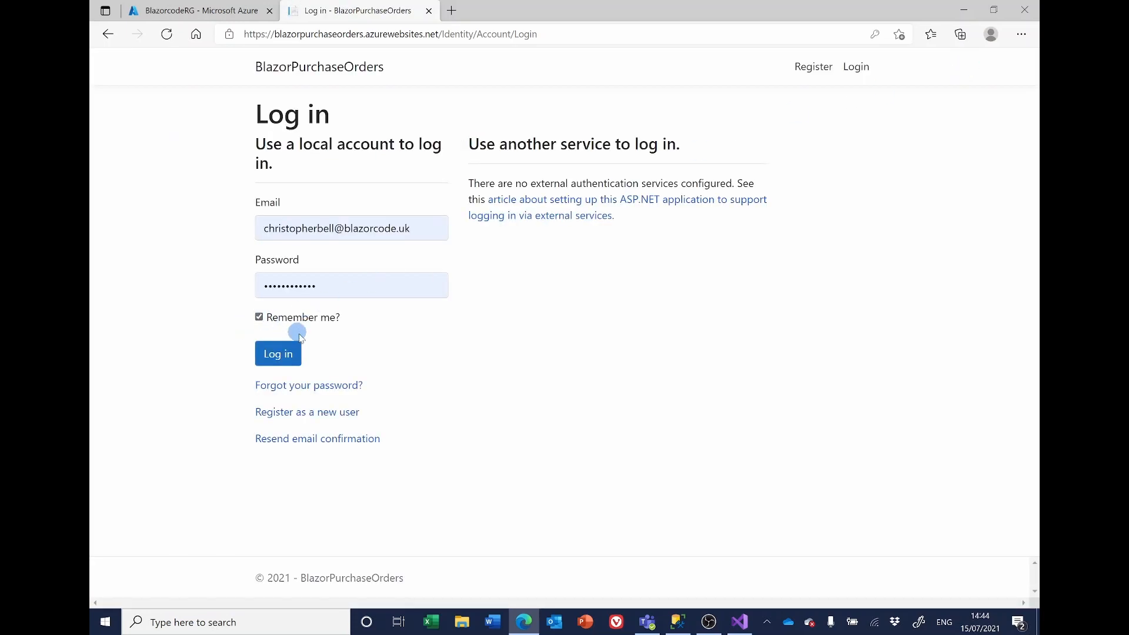
{"action": "left_click", "coordinate": [278, 356]}
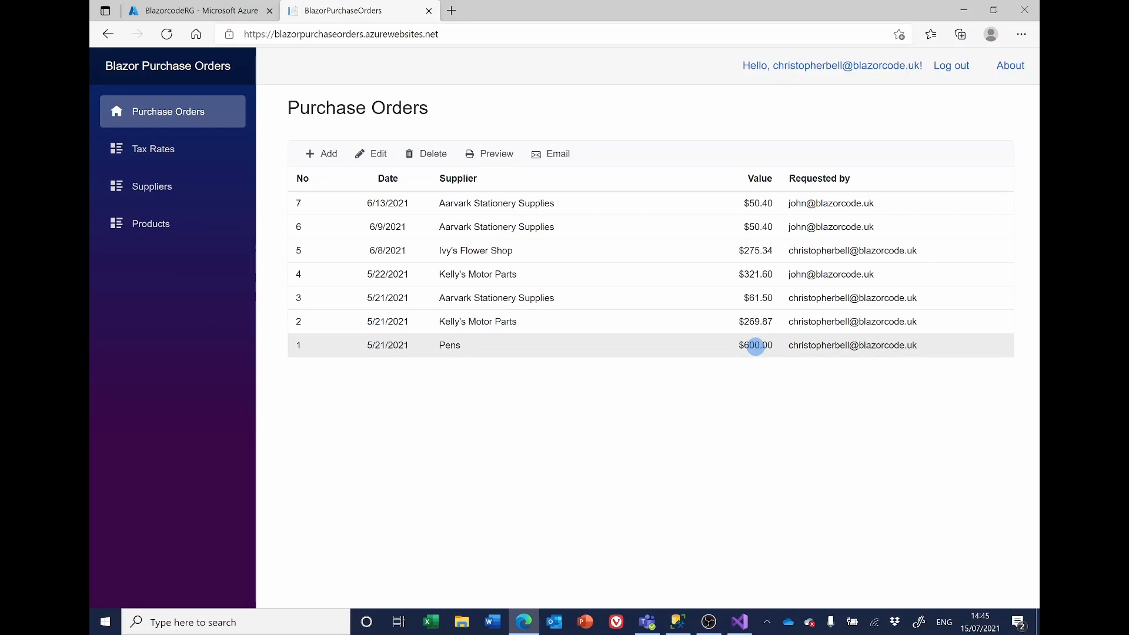
{"action": "left_click", "coordinate": [429, 10]}
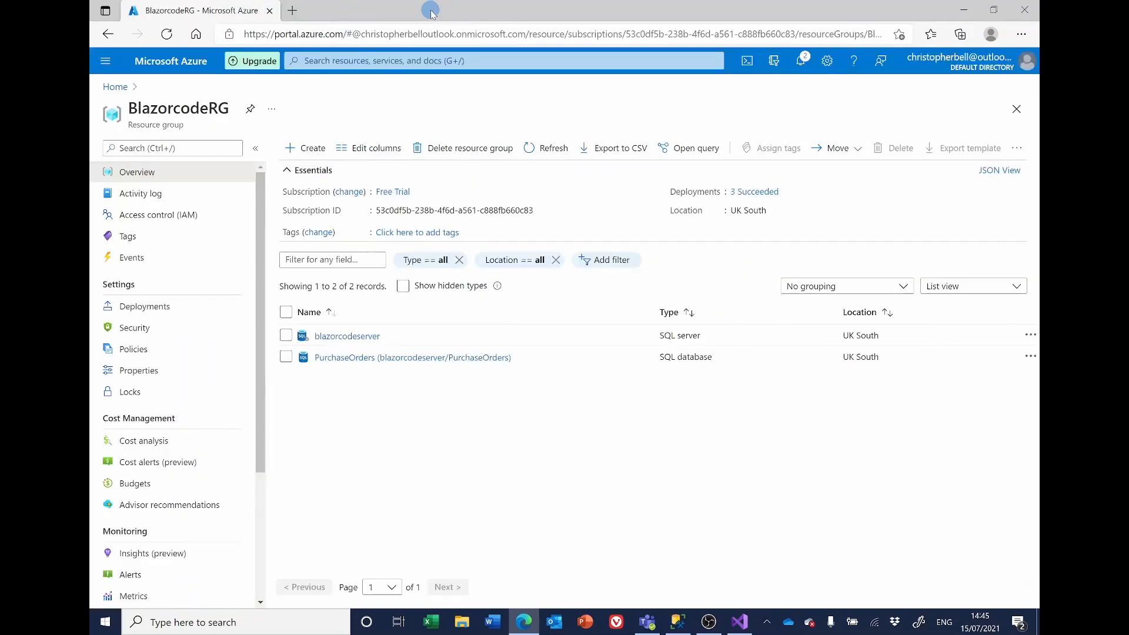
Return to Visual Studio and close the build output, the Publish page, and BlazorPurchaseOrders.csproj
{"action": "left_click", "coordinate": [740, 622]}
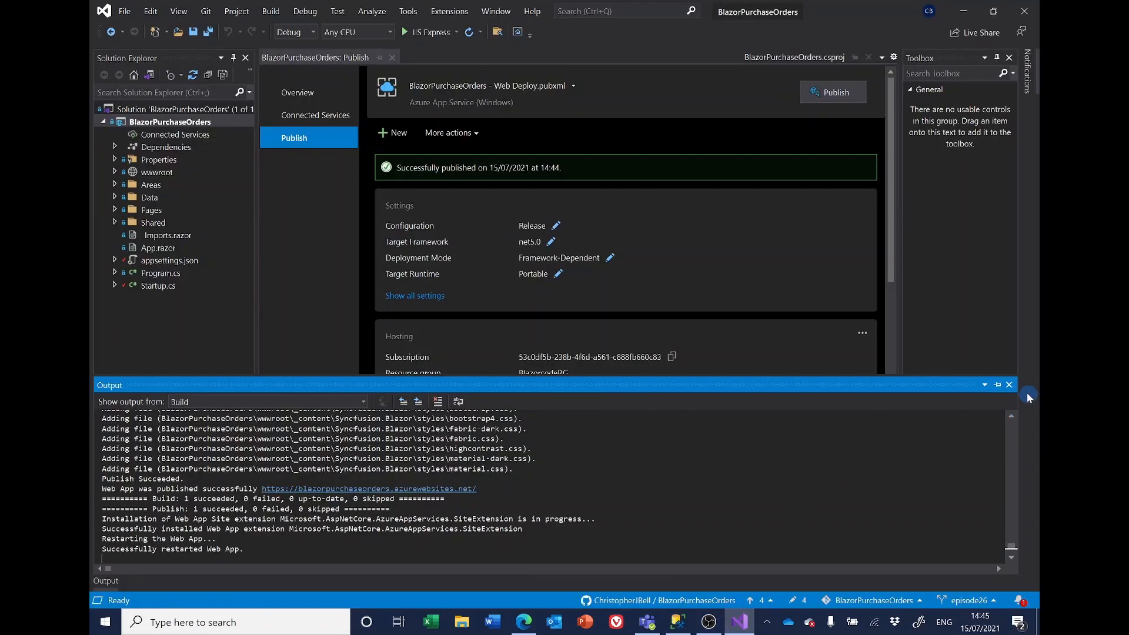
{"action": "left_click", "coordinate": [1012, 384]}
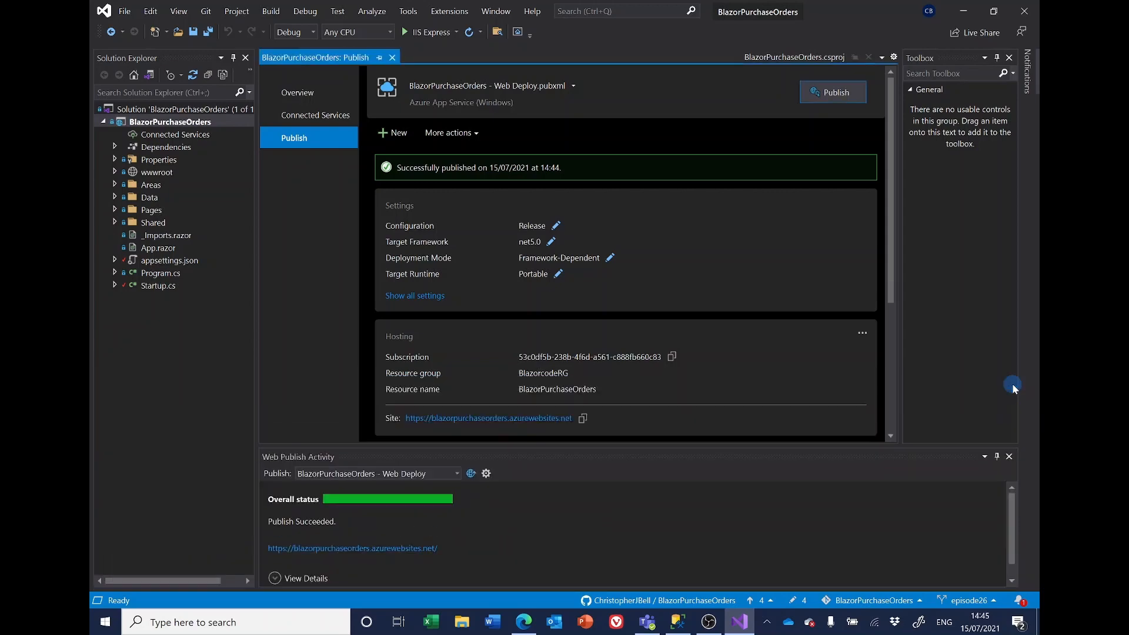
{"action": "left_click", "coordinate": [393, 58]}
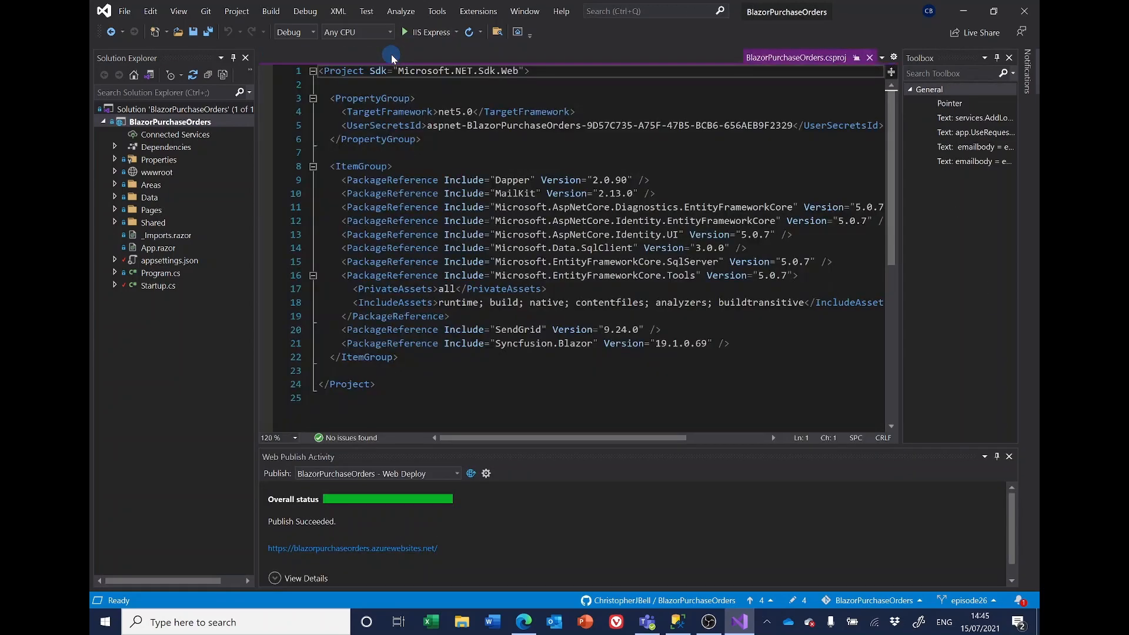
{"action": "left_click", "coordinate": [870, 58]}
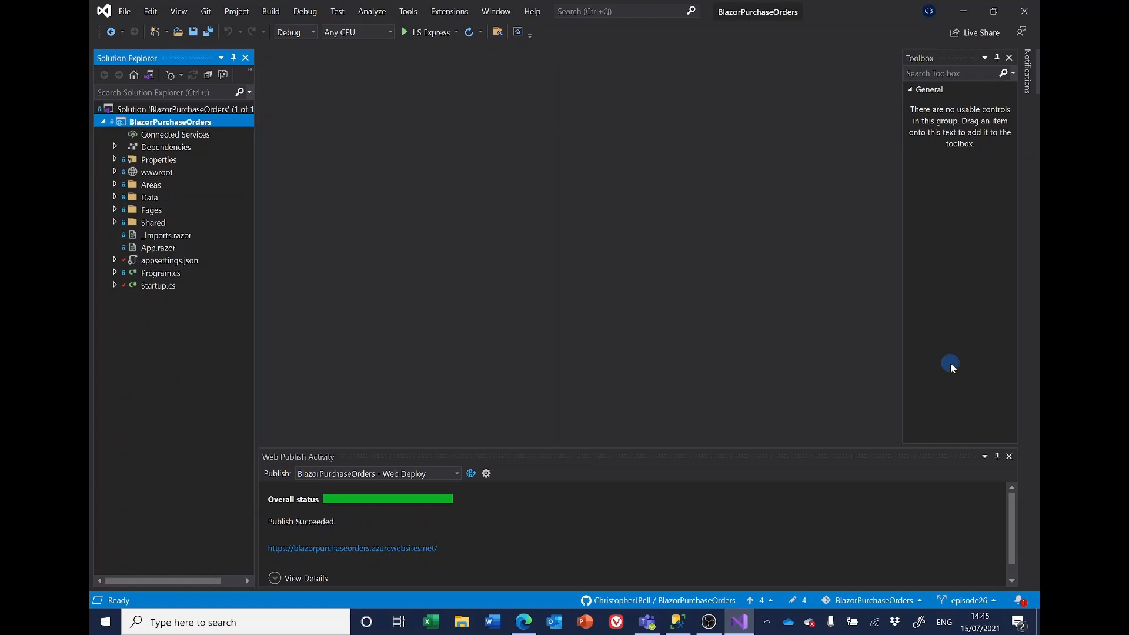
Close the Web Publish Activity window and add an indented services.AddLocalization(); line after the IEmailSender registration in Startup.cs
{"action": "left_click", "coordinate": [1009, 456]}
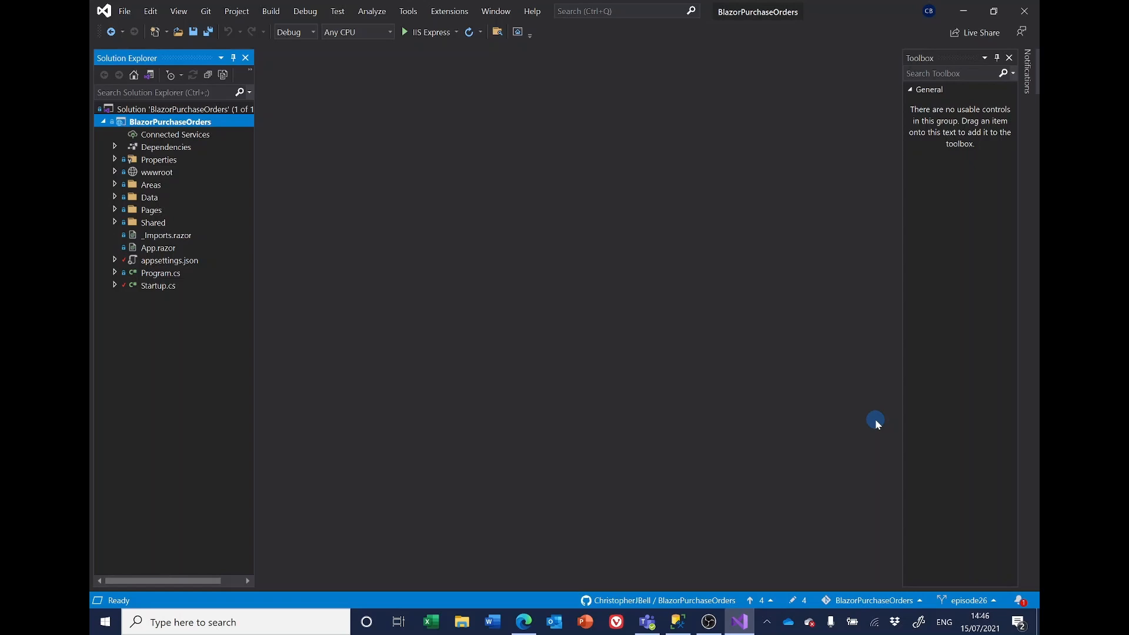
{"action": "left_click", "coordinate": [162, 288]}
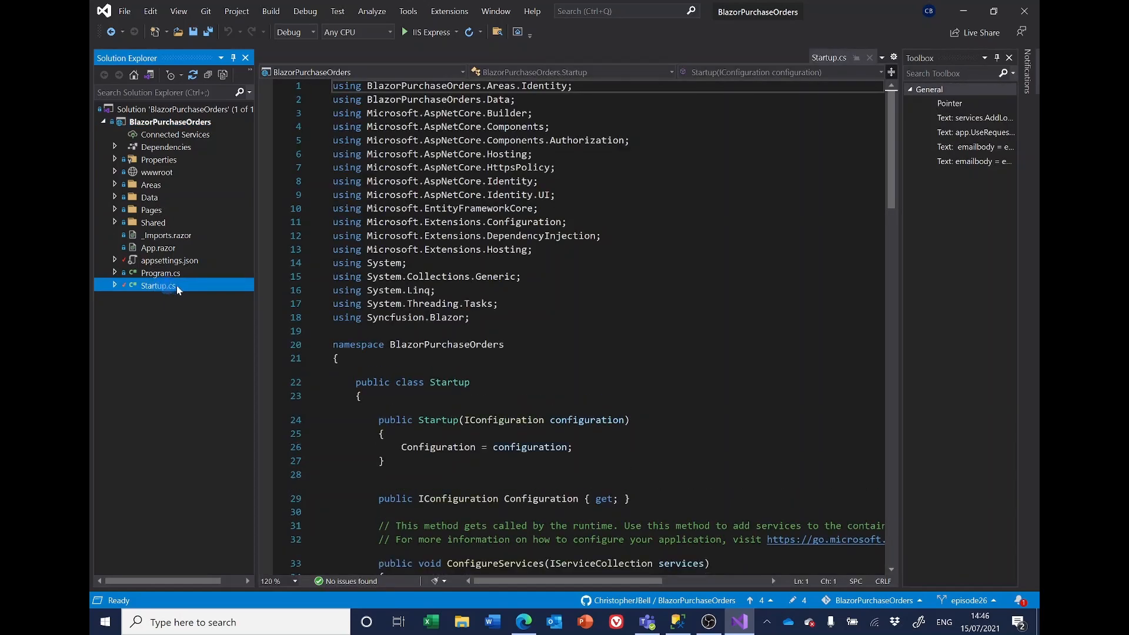
{"action": "left_click_drag", "start_coordinate": [891, 168], "coordinate": [859, 327]}
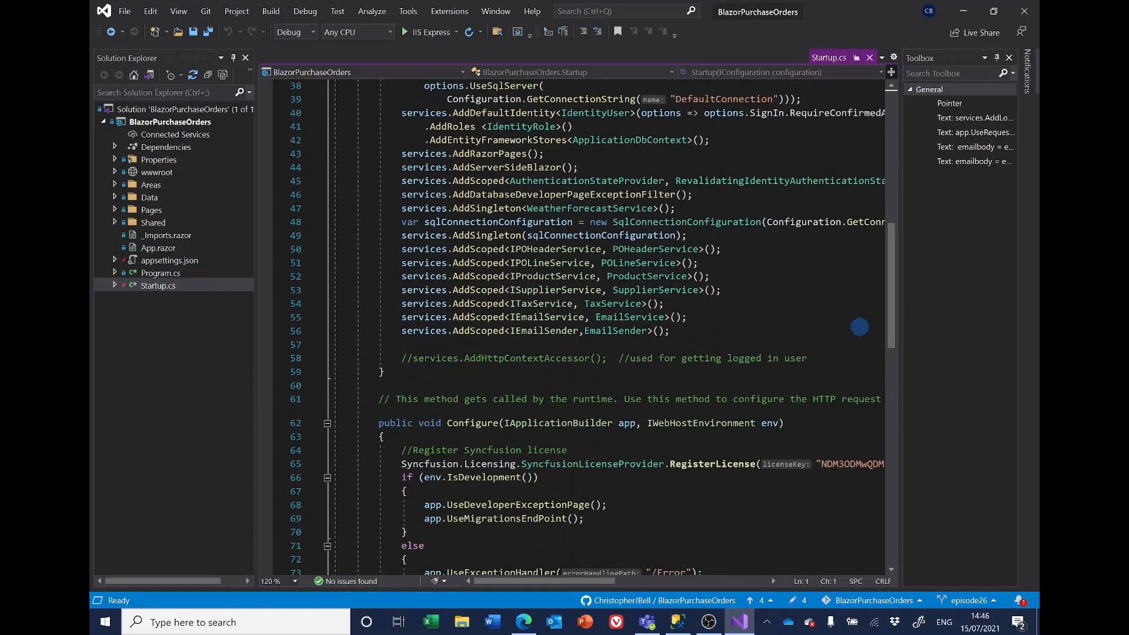
{"action": "left_click", "coordinate": [699, 328]}
{"action": "key", "text": "Return"}
{"action": "key", "text": "Return"}
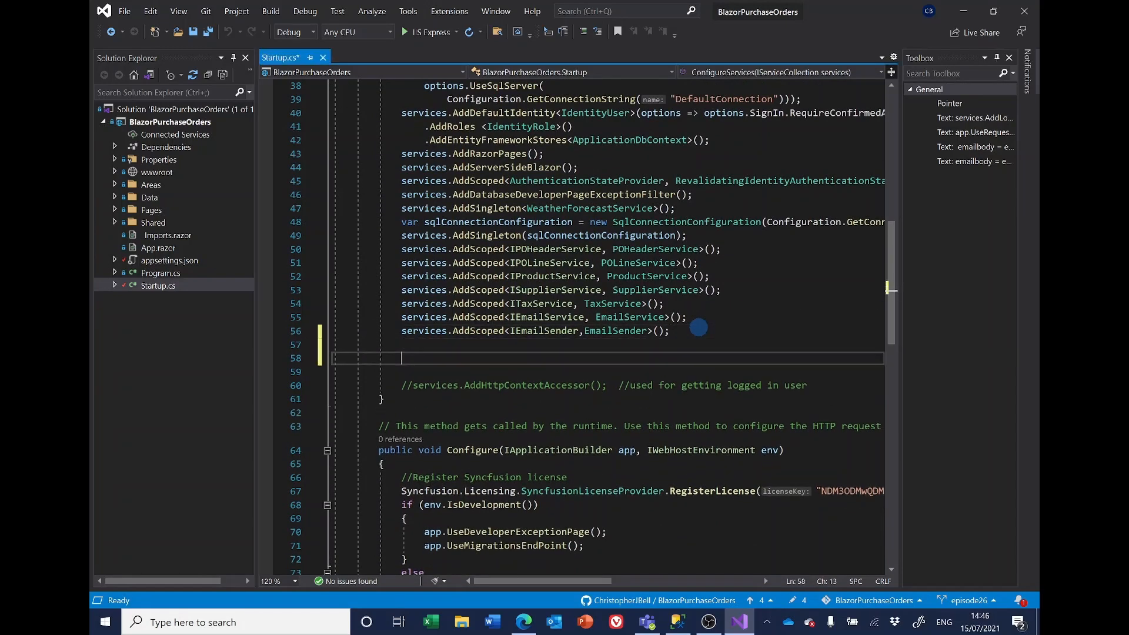
{"action": "left_click_drag", "start_coordinate": [976, 117], "coordinate": [457, 359]}
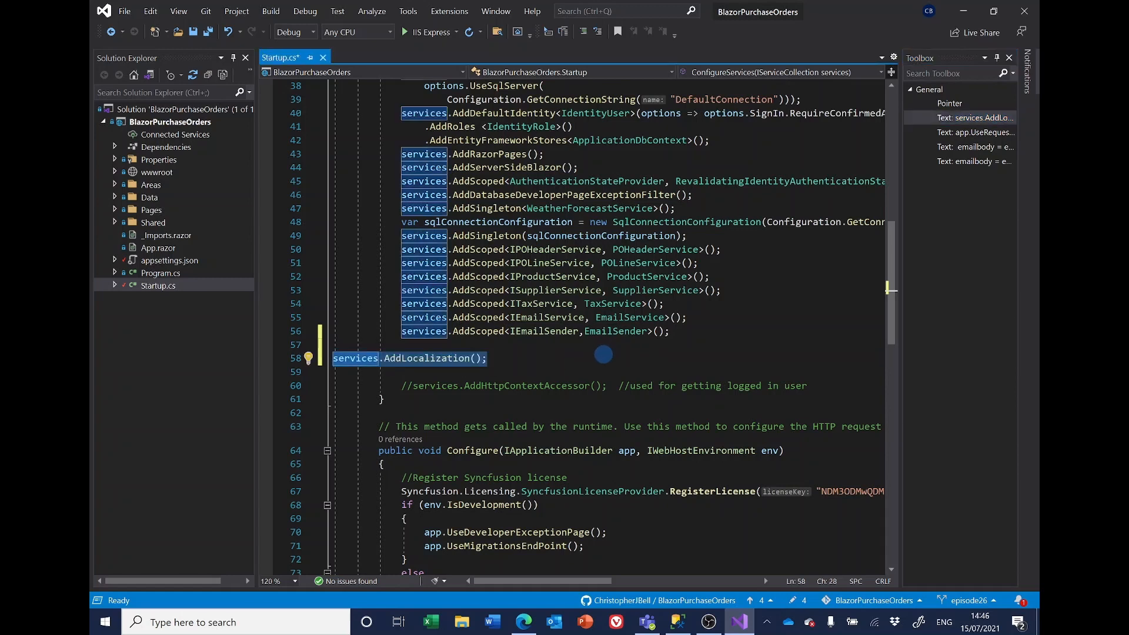
{"action": "left_click", "coordinate": [604, 354]}
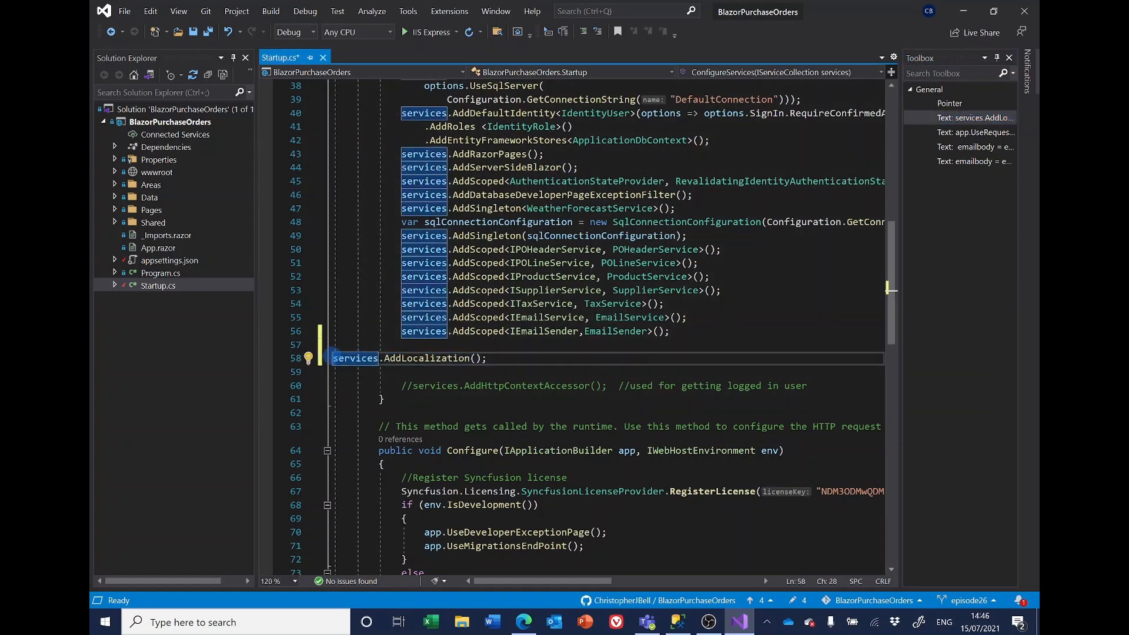
{"action": "left_click", "coordinate": [332, 357]}
{"action": "key", "text": "Tab"}
{"action": "key", "text": "Tab"}
{"action": "key", "text": "Tab"}
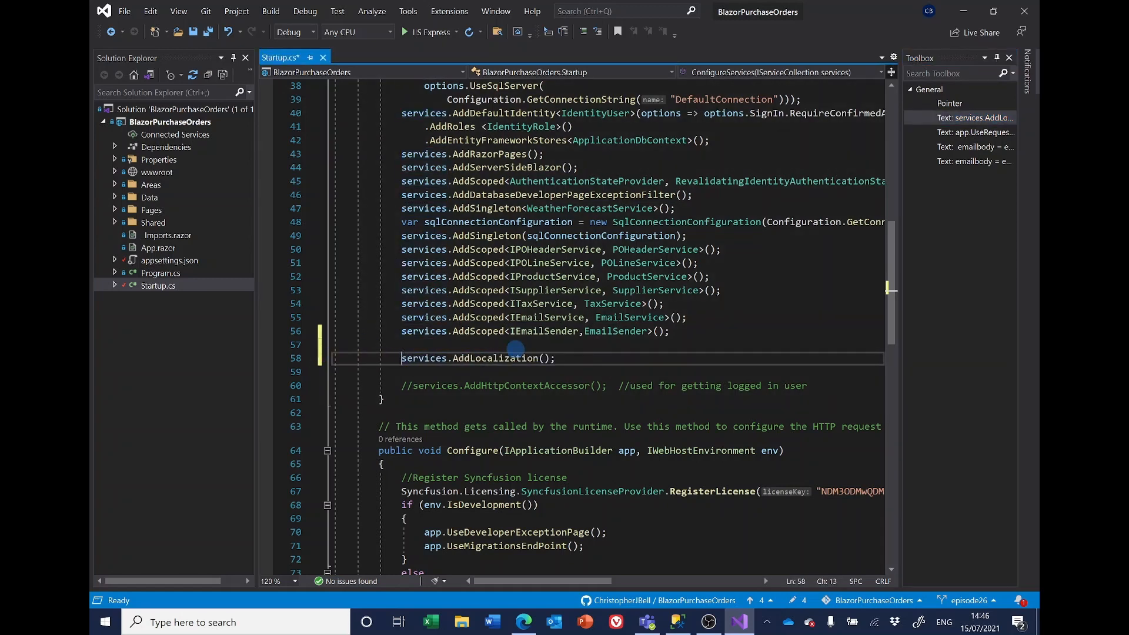
Add an indented app.UseRequestLocalization("en-GB"); line after app.UseRouting(); in the Configure method, and save Startup.cs
{"action": "scroll", "coordinate": [756, 314], "scroll_direction": "down", "scroll_amount": 4}
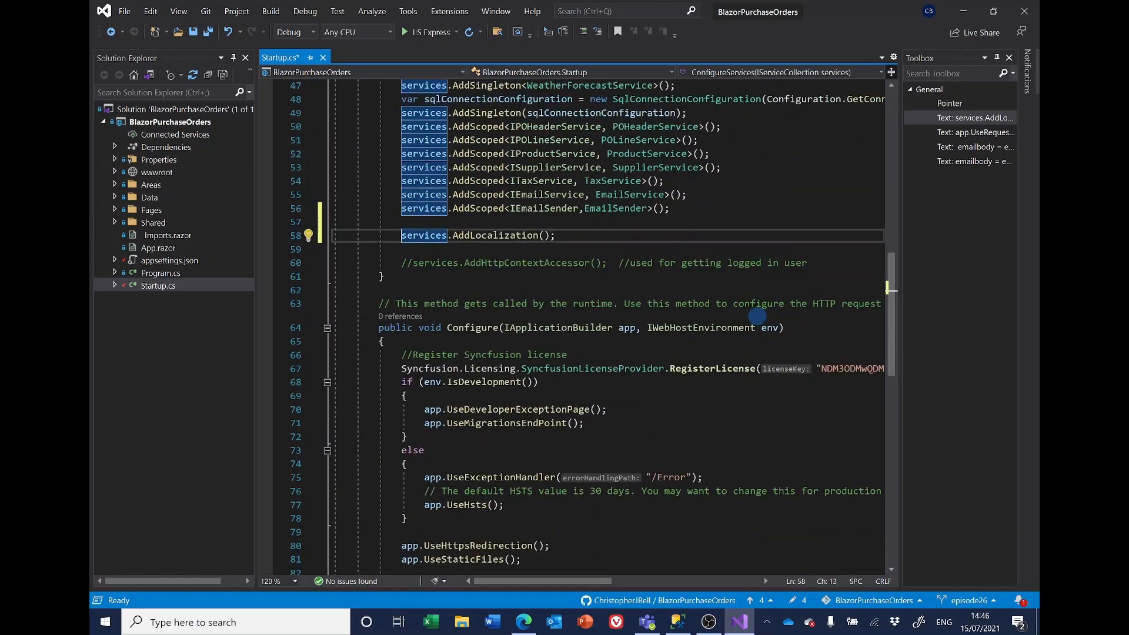
{"action": "scroll", "coordinate": [552, 290], "scroll_direction": "down", "scroll_amount": 4}
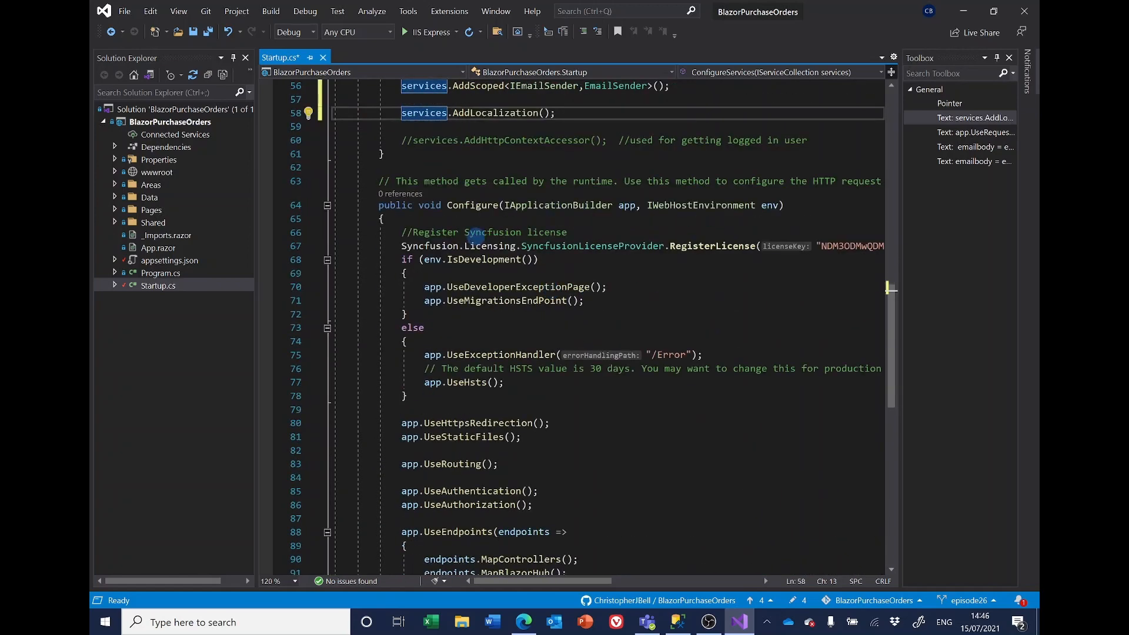
{"action": "left_click", "coordinate": [515, 383]}
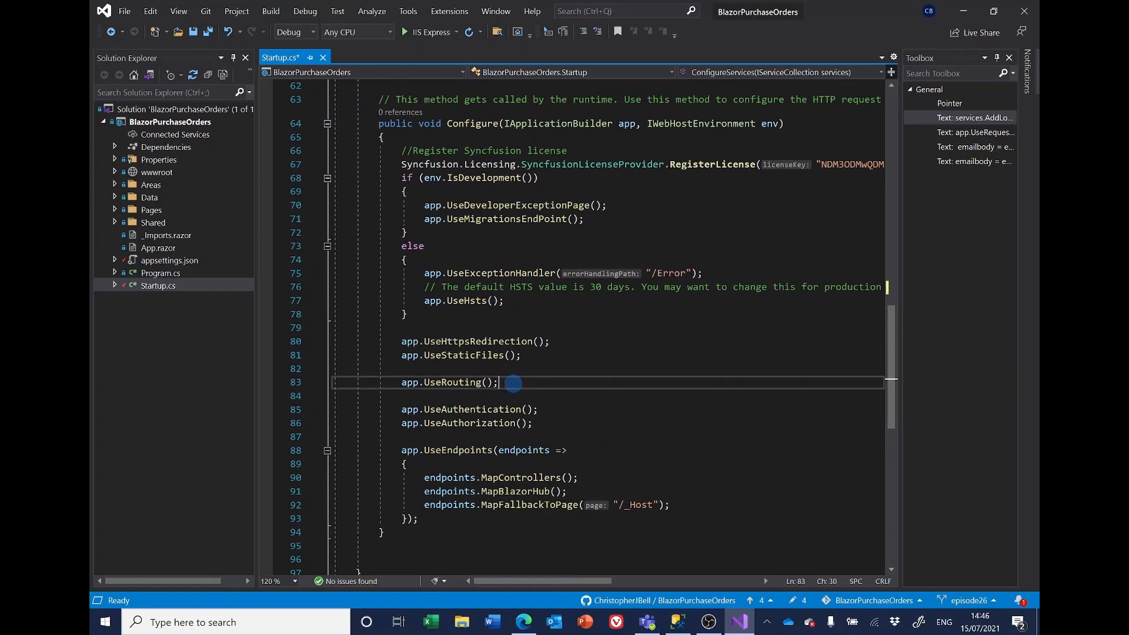
{"action": "key", "text": "Return"}
{"action": "key", "text": "Return"}
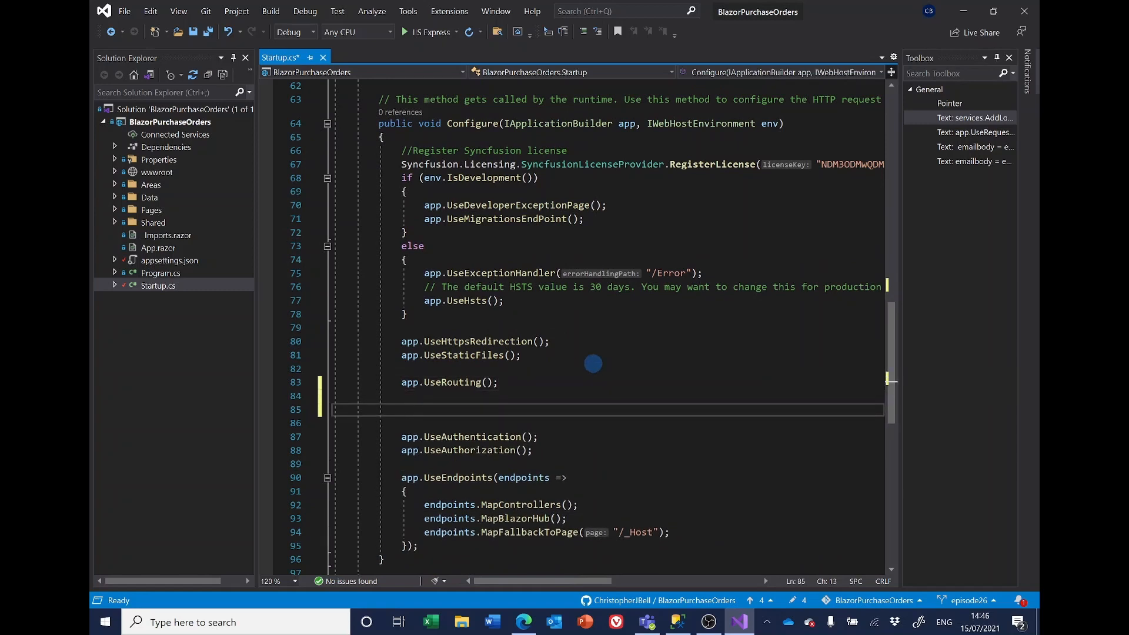
{"action": "left_click_drag", "start_coordinate": [968, 134], "coordinate": [564, 406]}
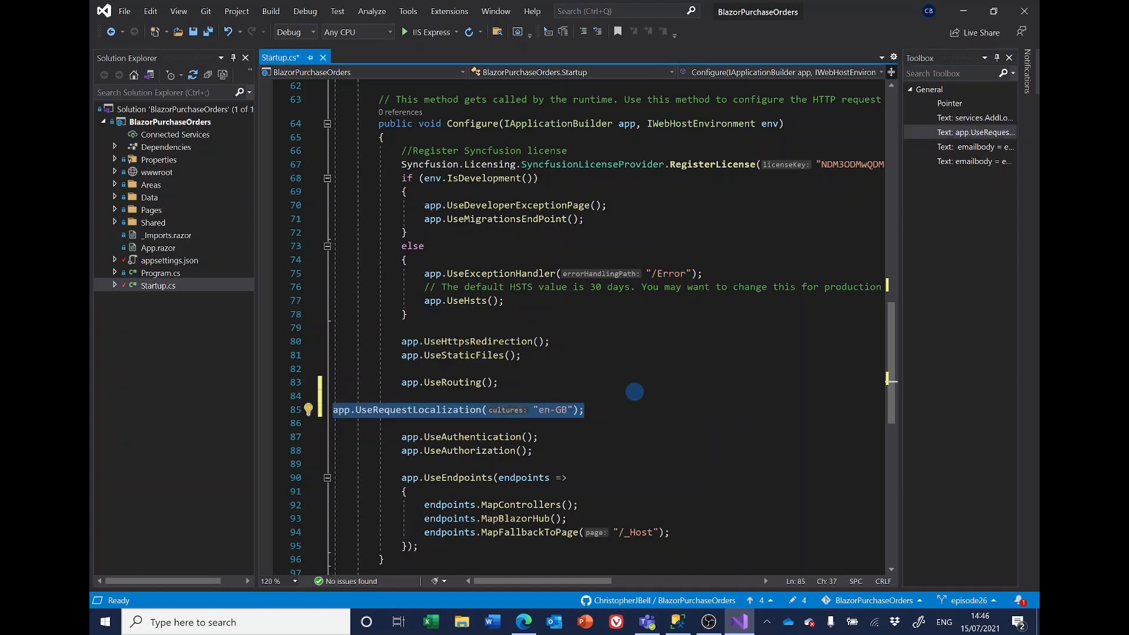
{"action": "left_click", "coordinate": [333, 409]}
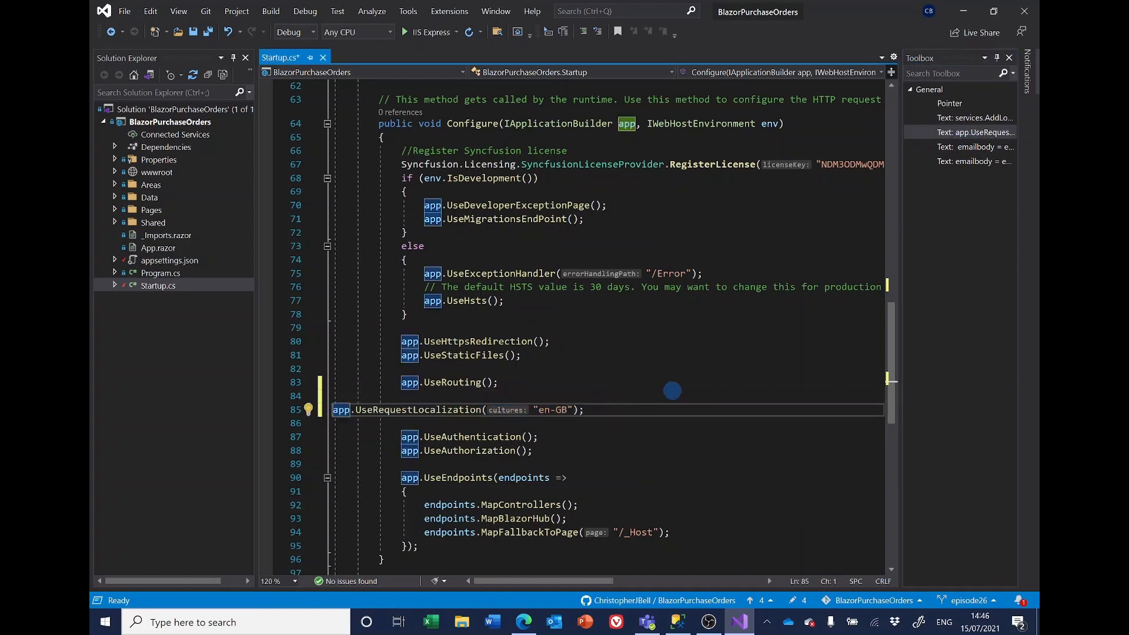
{"action": "key", "text": "Tab"}
{"action": "key", "text": "Tab"}
{"action": "key", "text": "Tab"}
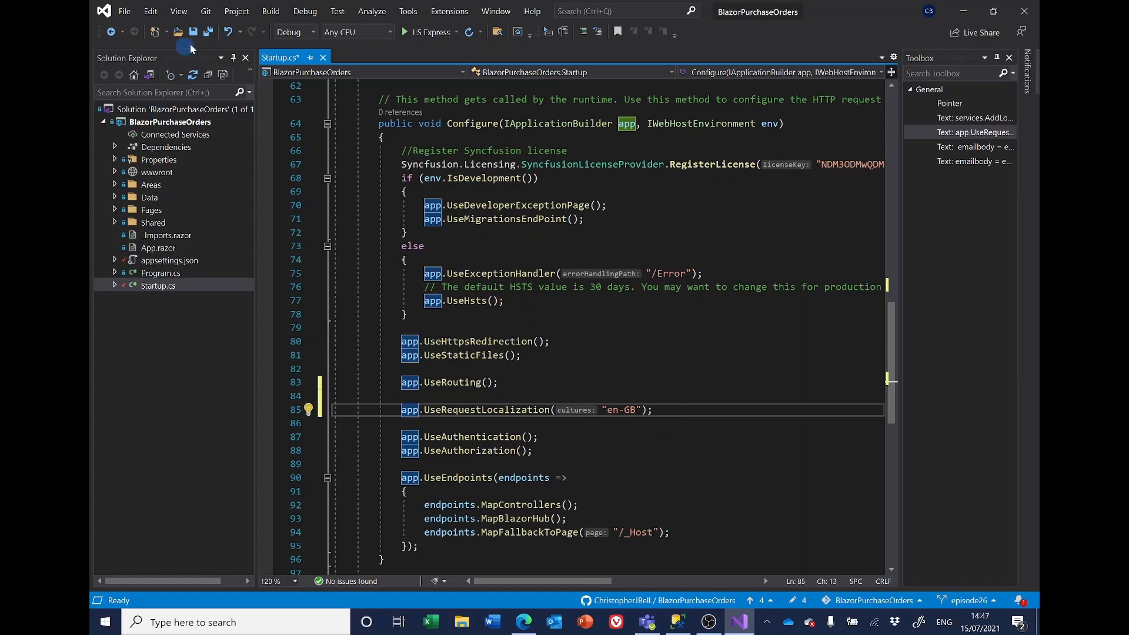
{"action": "left_click", "coordinate": [209, 35]}
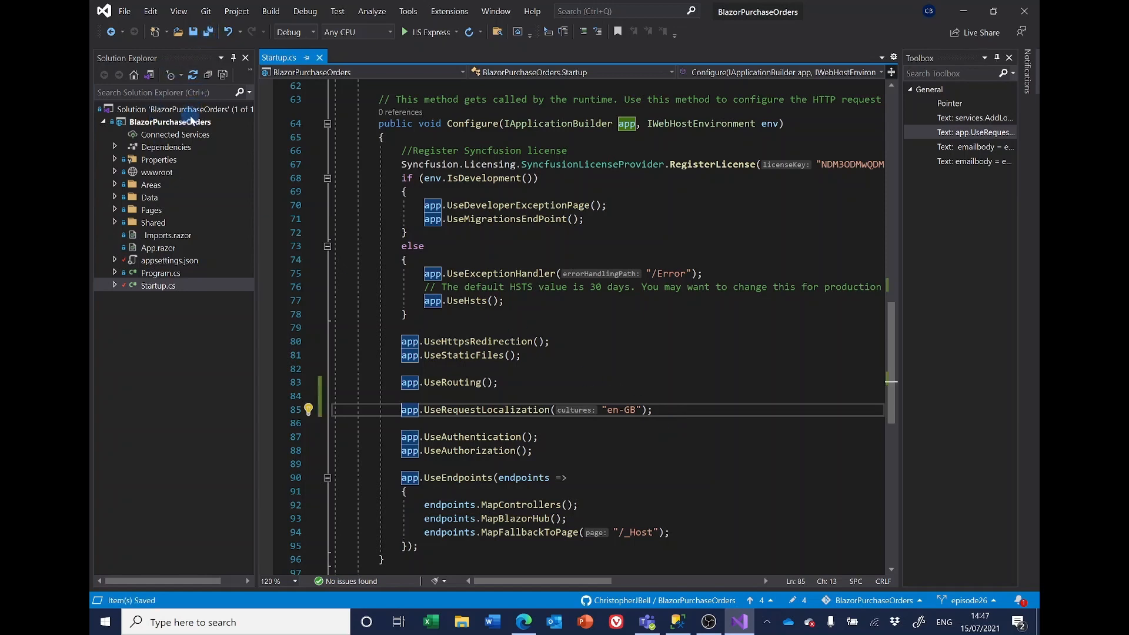
Copy the site URL from the BlazorPurchaseOrders publish page and republish the project to Azure with the Web Deploy profile
{"action": "left_click", "coordinate": [189, 122]}
{"action": "right_click", "coordinate": [190, 123]}
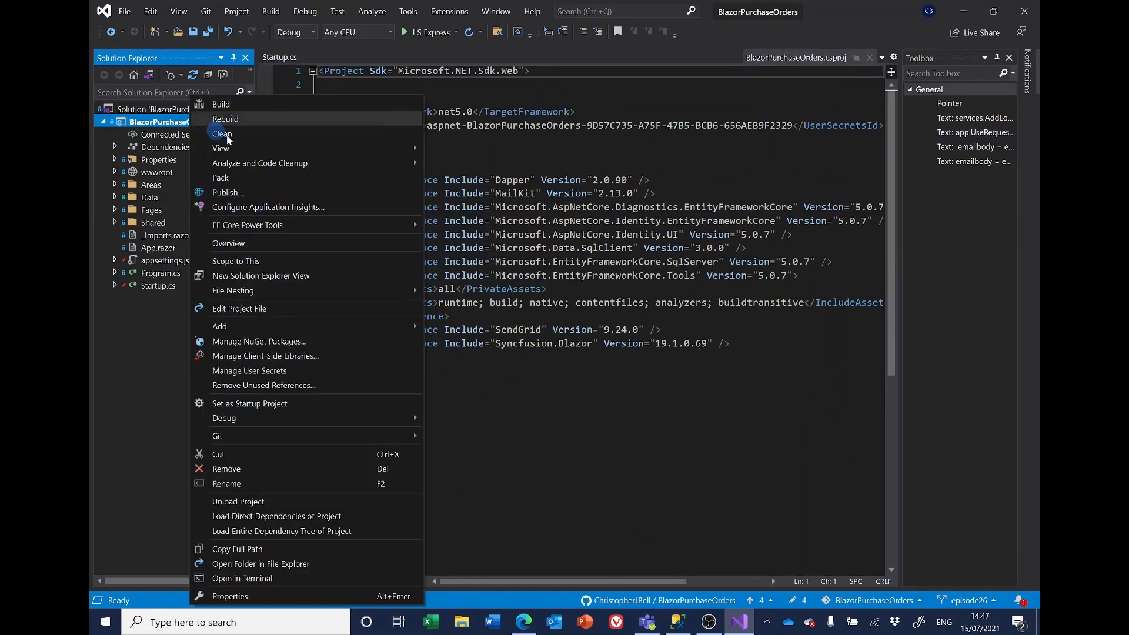
{"action": "left_click", "coordinate": [226, 192]}
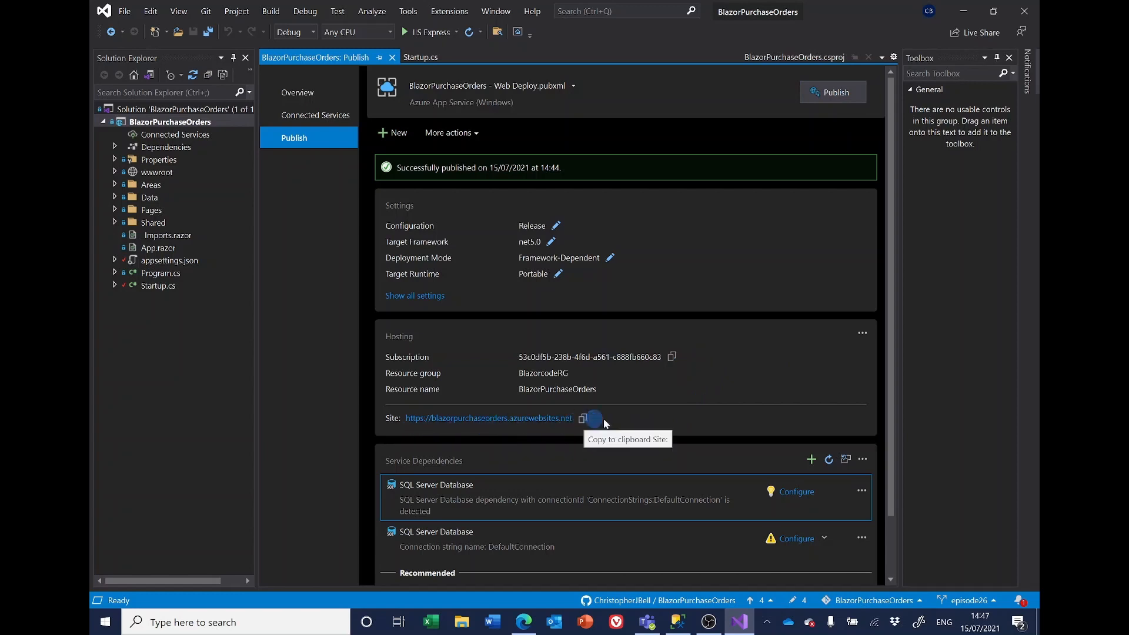
{"action": "left_click", "coordinate": [582, 420]}
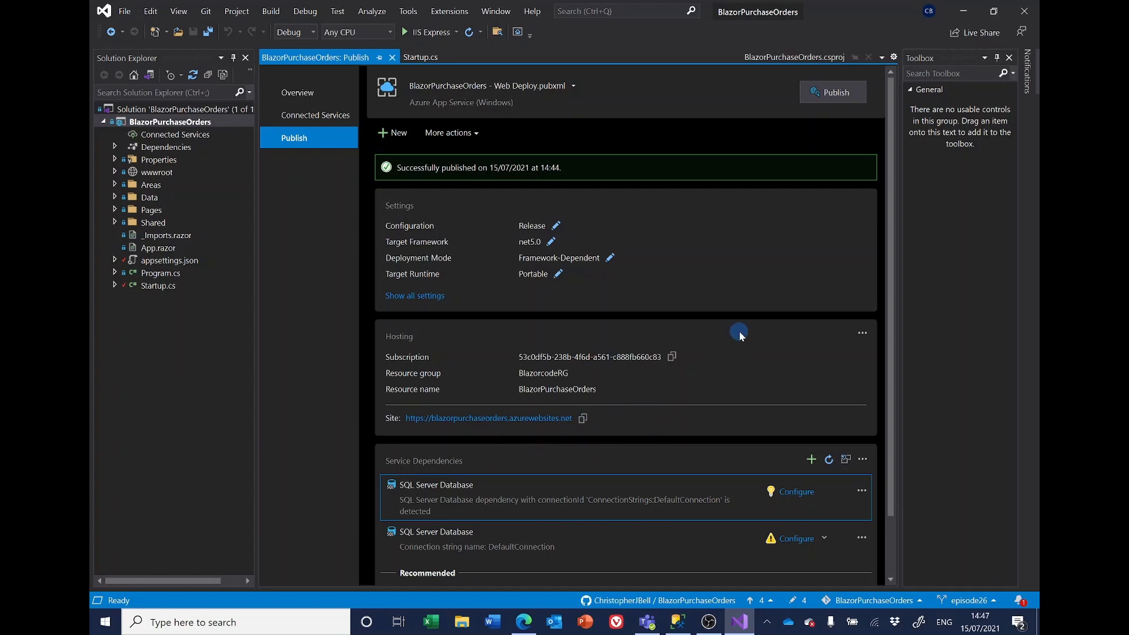
{"action": "left_click", "coordinate": [824, 93]}
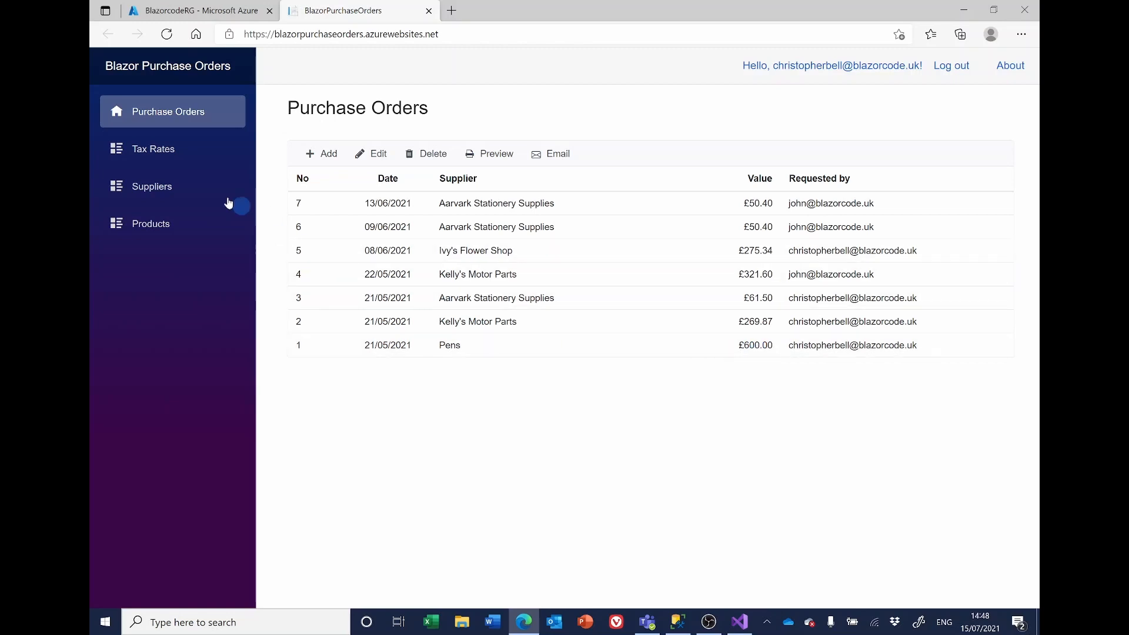
Preview purchase order 2 for Kelly's Motor Parts on the published site, check its currency formatting, and close the preview
{"action": "left_click", "coordinate": [518, 324]}
{"action": "left_click", "coordinate": [493, 155]}
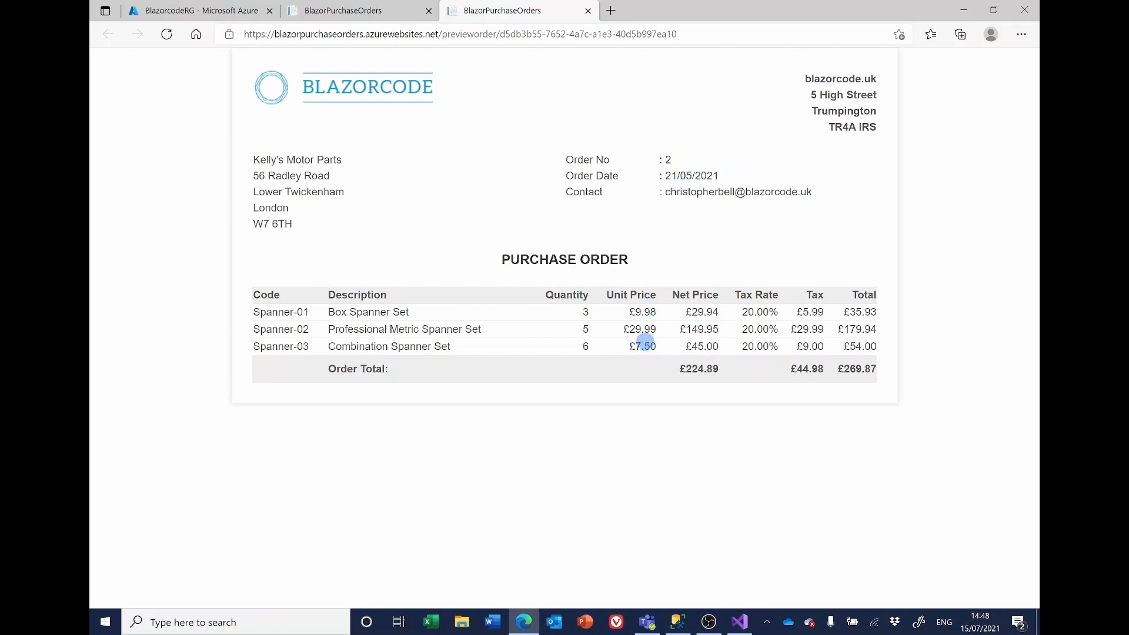
{"action": "left_click", "coordinate": [589, 12]}
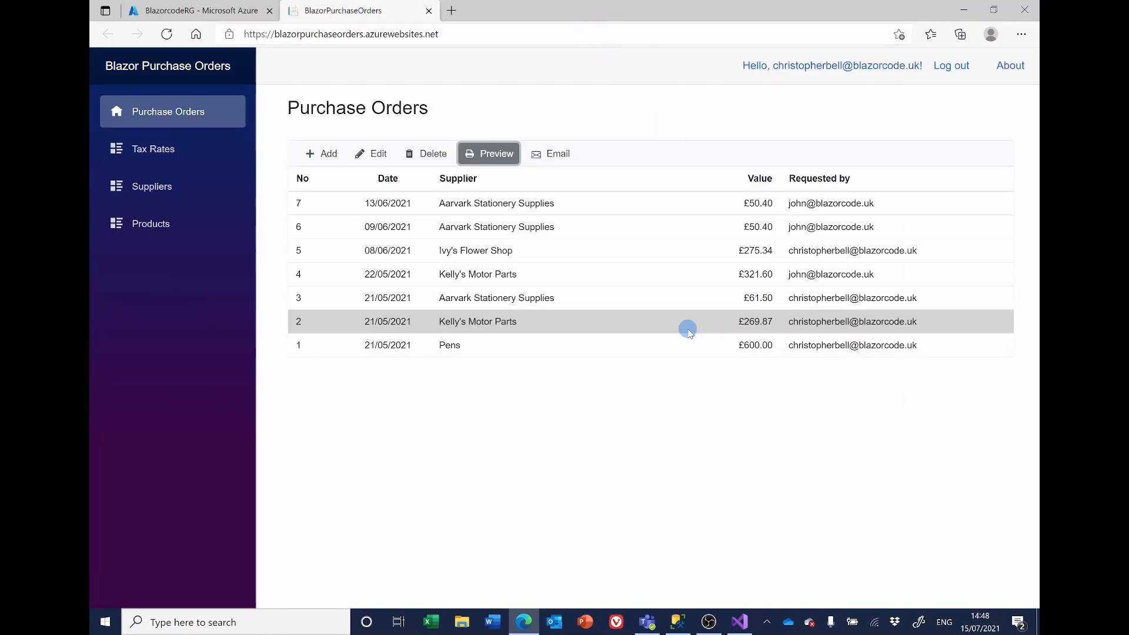
Email purchase order 2 for Kelly's Motor Parts from the Purchase Orders page
{"action": "left_click", "coordinate": [659, 328]}
{"action": "left_click", "coordinate": [659, 328]}
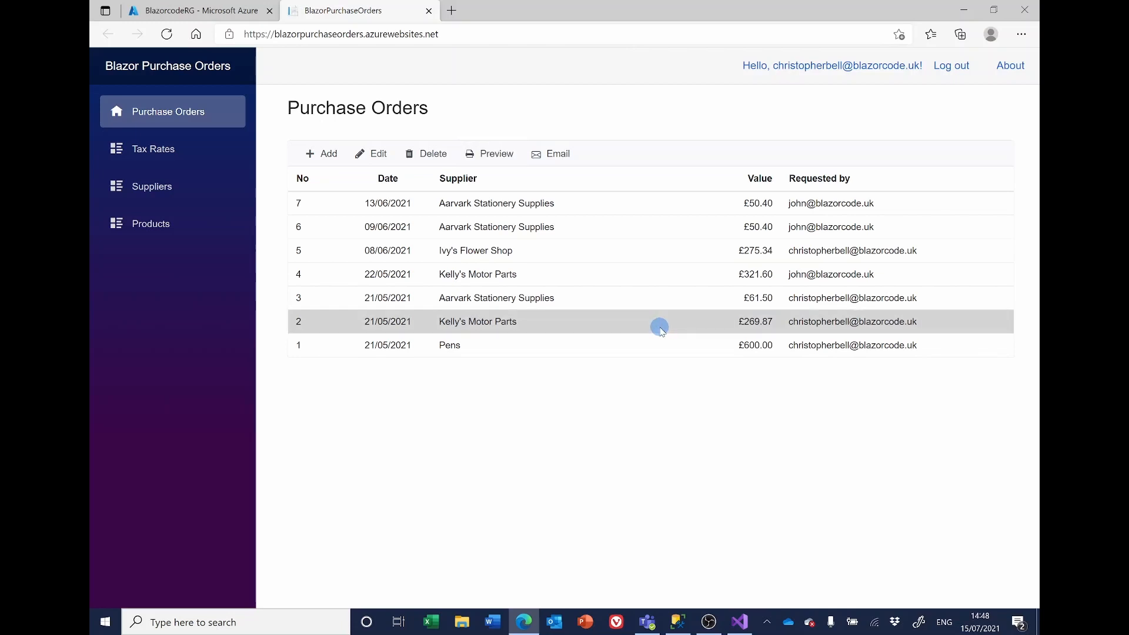
{"action": "left_click", "coordinate": [538, 156]}
{"action": "left_click", "coordinate": [539, 159]}
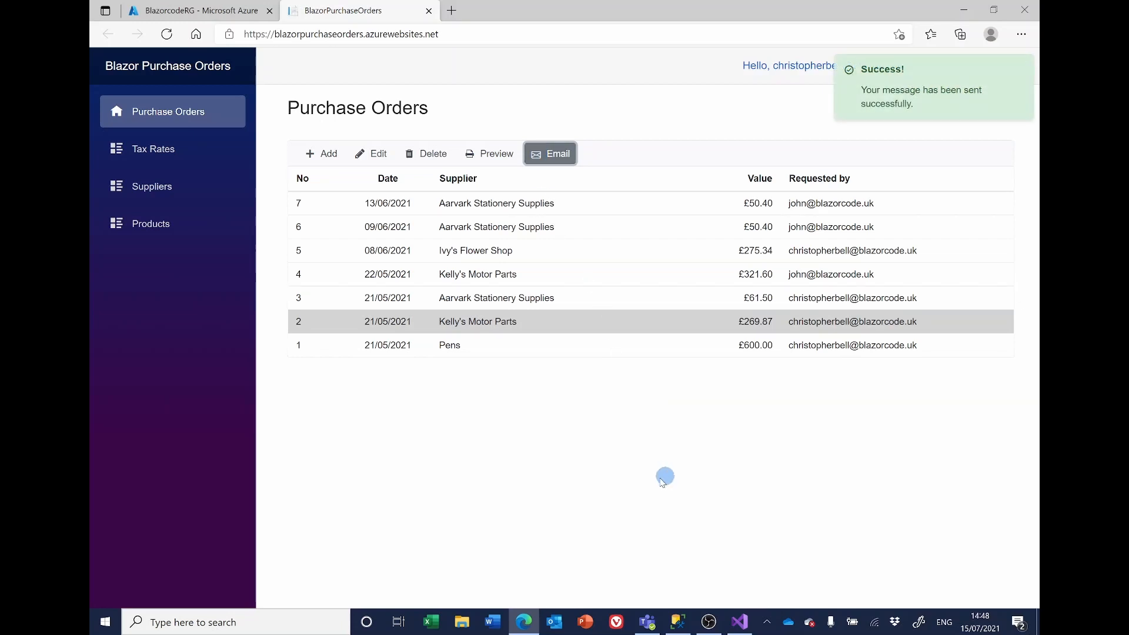
Switch to eM Client, examine the preview links in the received Purchase Order email, close the message, and minimise the mail client
{"action": "left_click", "coordinate": [296, 612]}
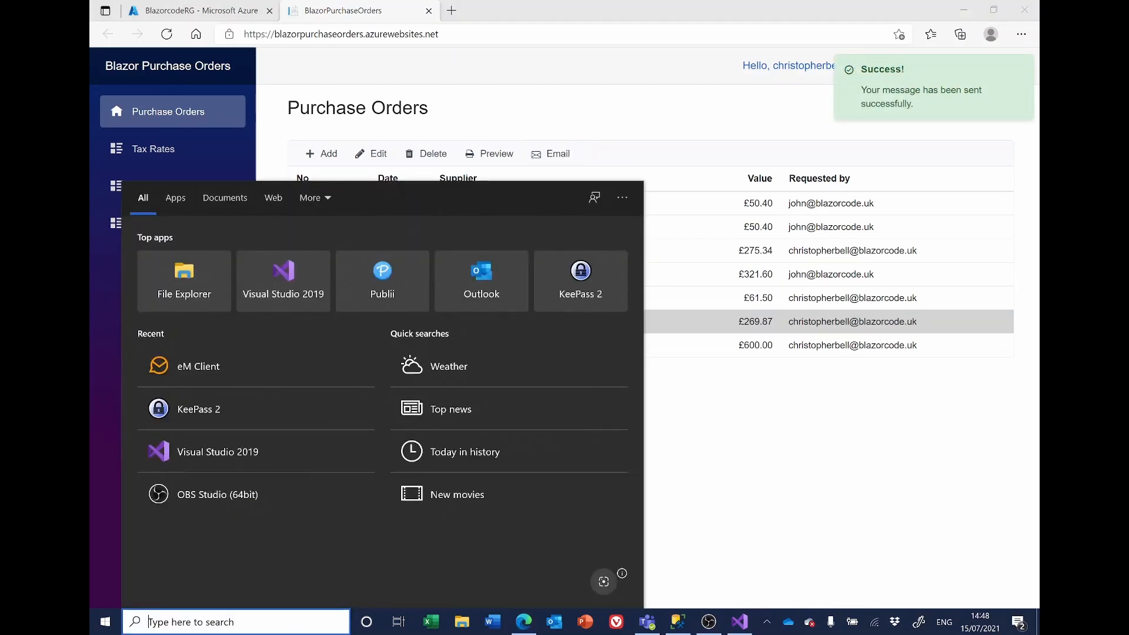
{"action": "type", "text": "em"}
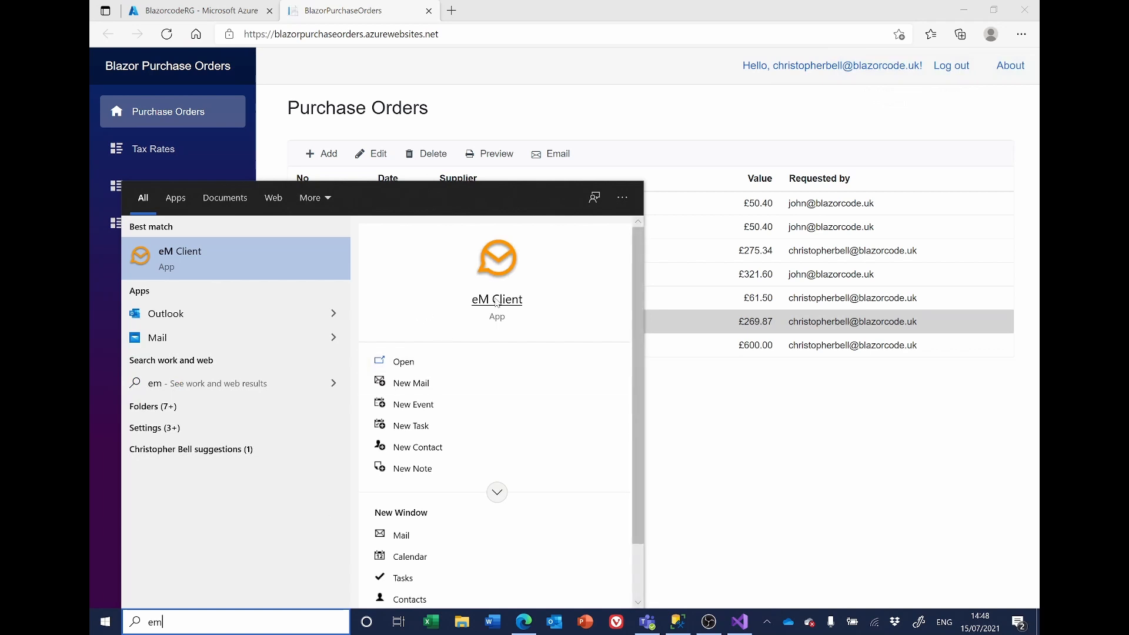
{"action": "left_click", "coordinate": [496, 298]}
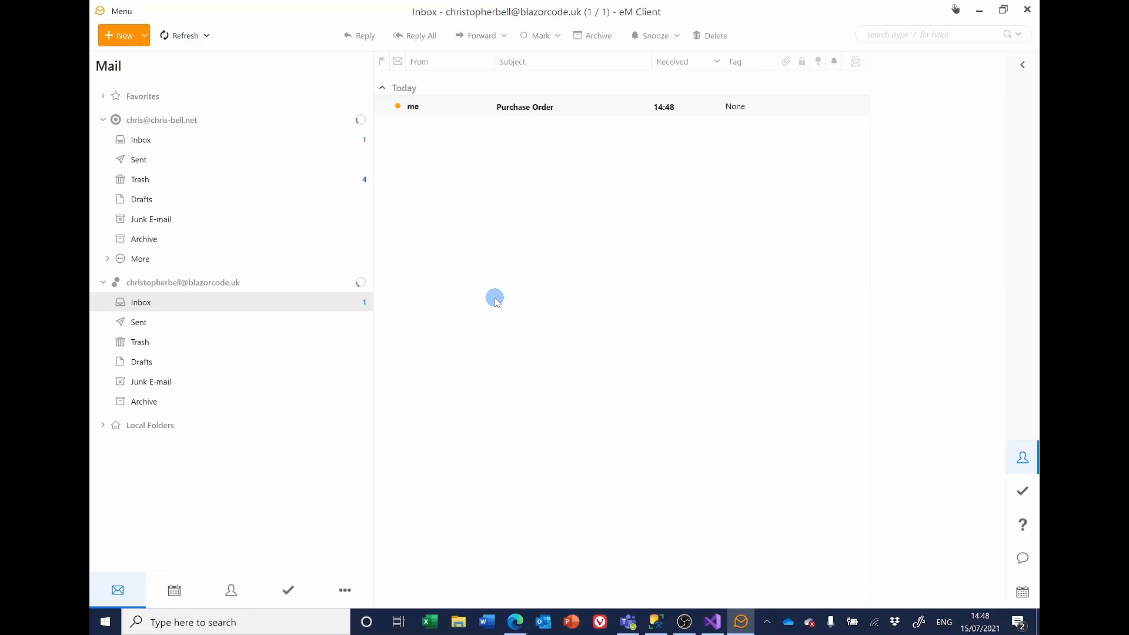
{"action": "double_click", "coordinate": [521, 108]}
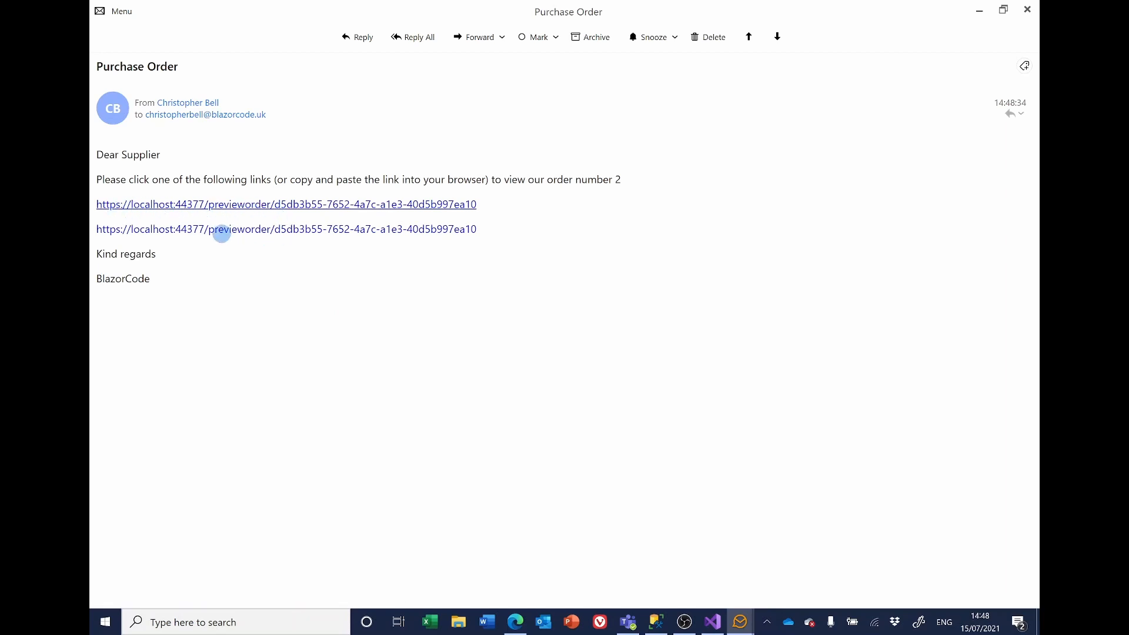
{"action": "left_click", "coordinate": [1029, 9]}
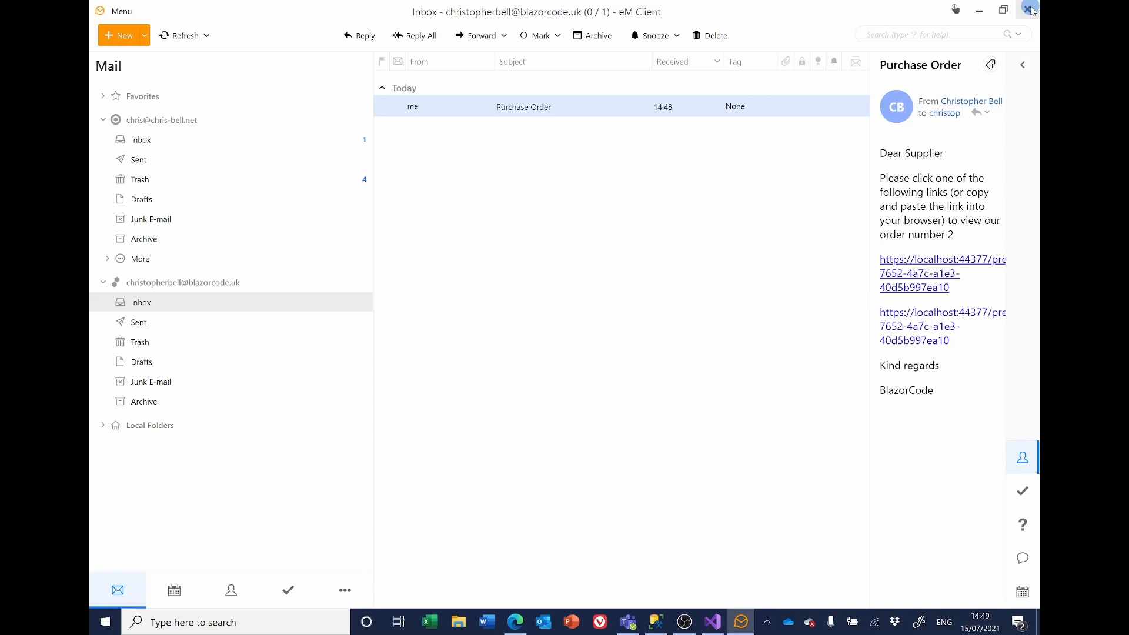
{"action": "left_click", "coordinate": [978, 10]}
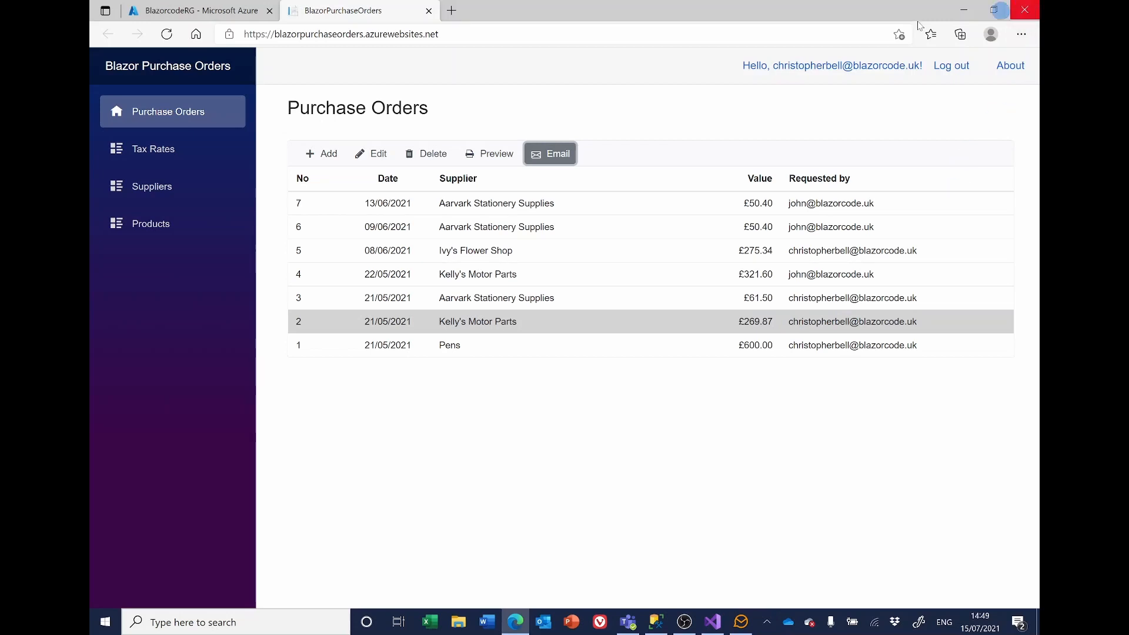
Close the published site's tab, return to Visual Studio, and close the build output, Publish page, and Web Publish Activity window
{"action": "left_click", "coordinate": [429, 10]}
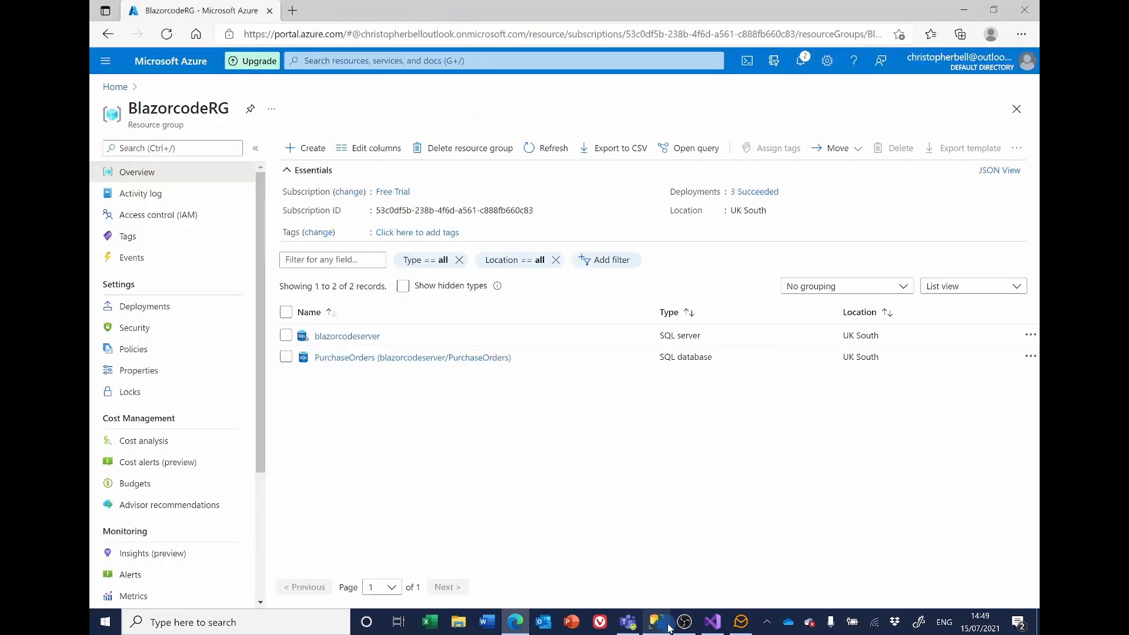
{"action": "left_click", "coordinate": [713, 623]}
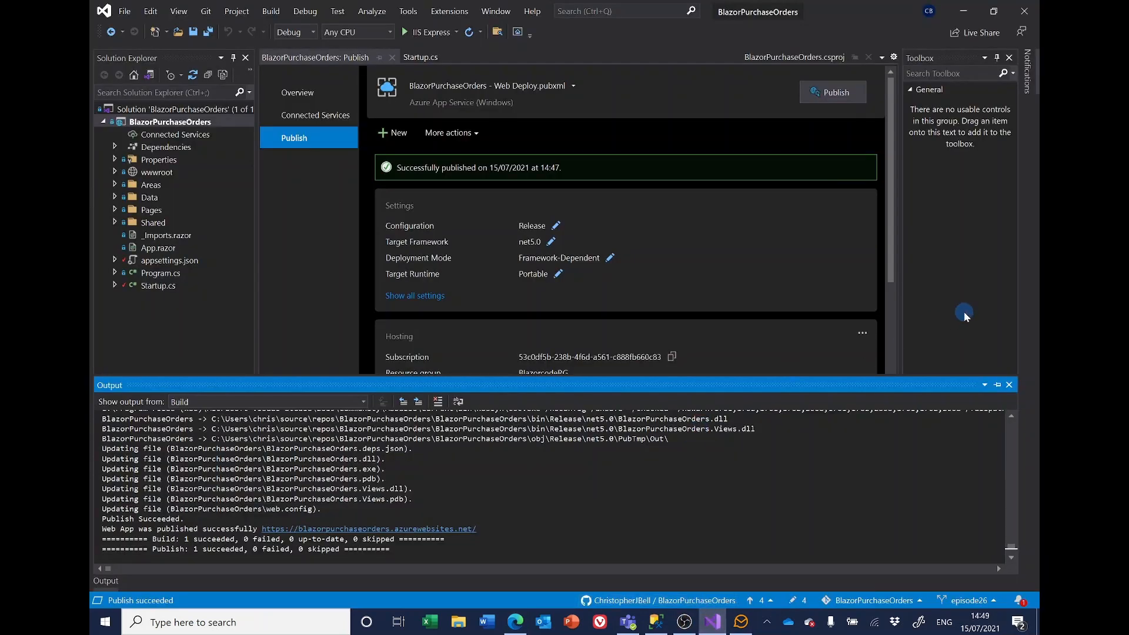
{"action": "left_click", "coordinate": [1009, 385]}
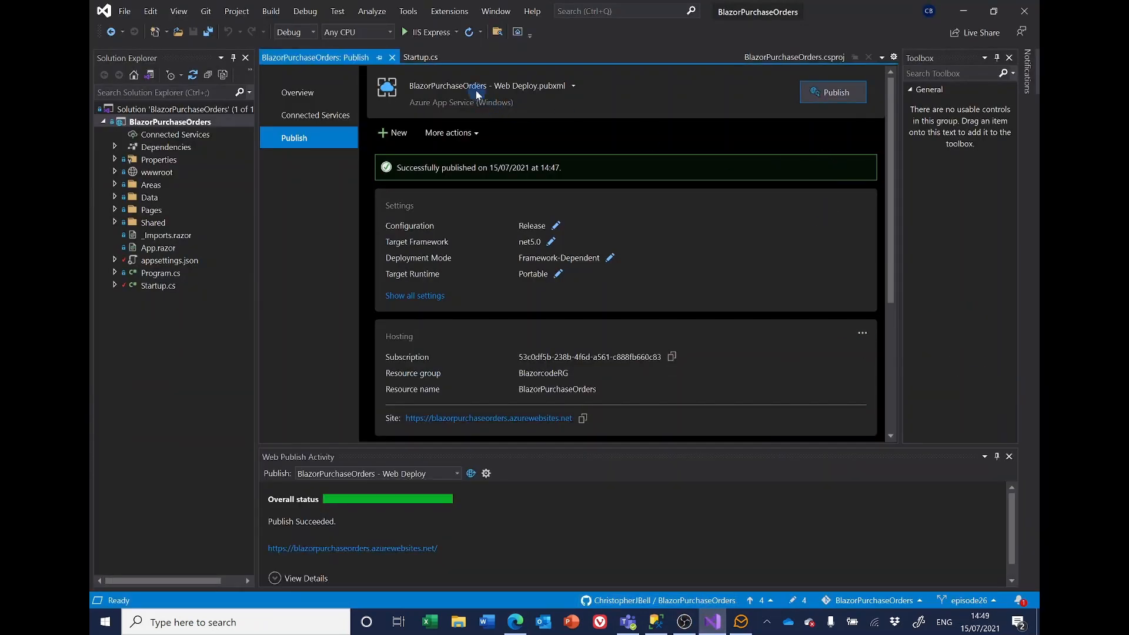
{"action": "left_click", "coordinate": [392, 57]}
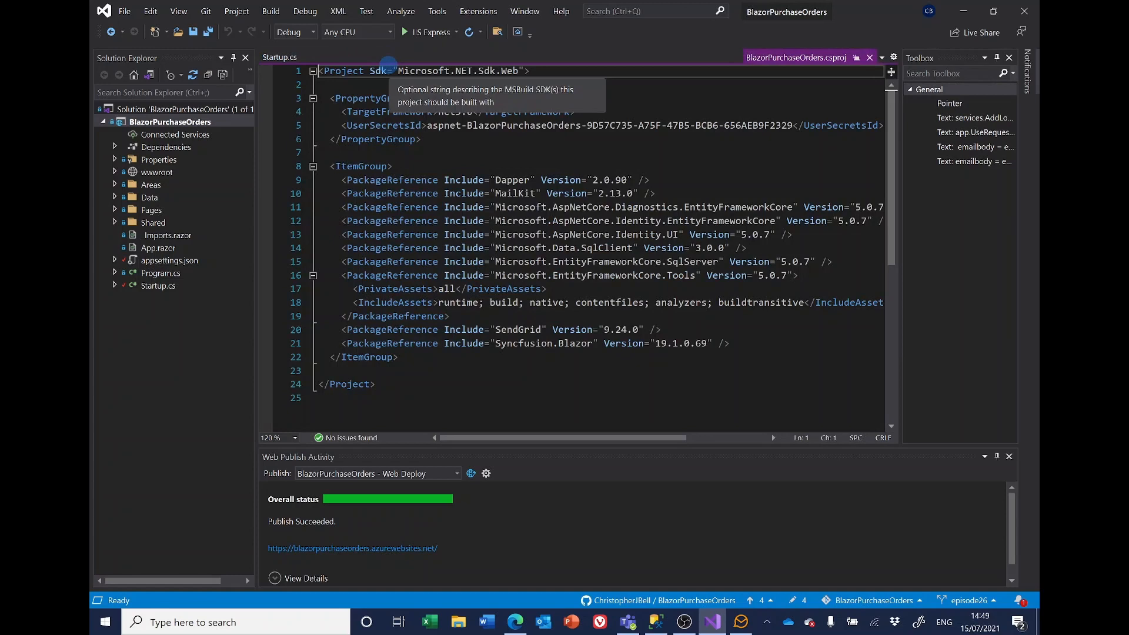
{"action": "left_click", "coordinate": [1009, 457]}
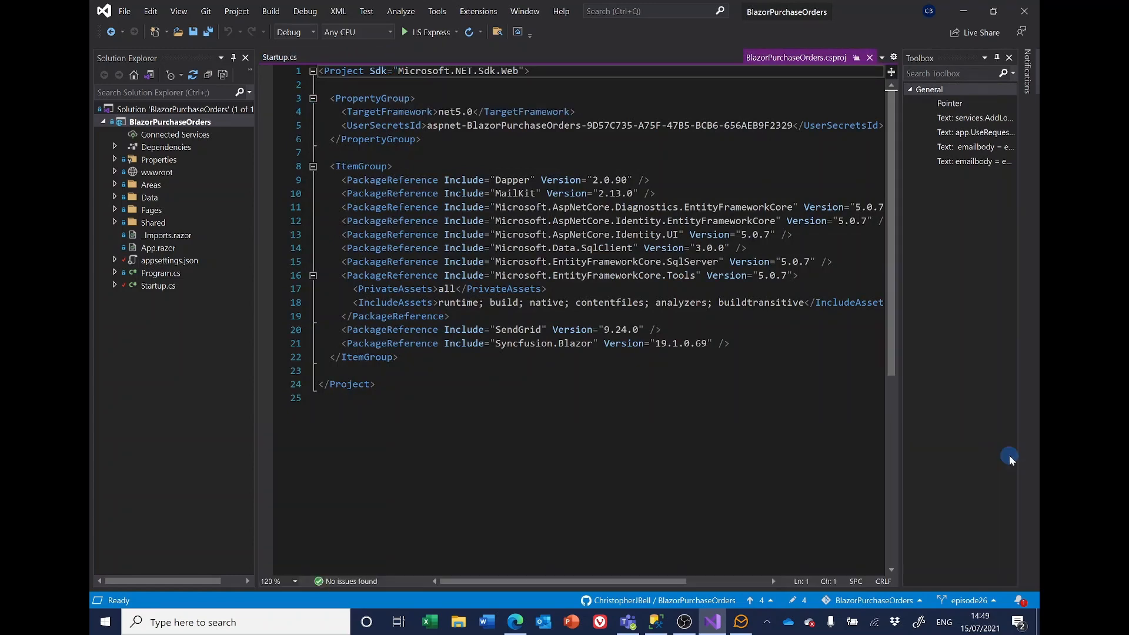
Open Index.razor from the Pages folder and locate the code that builds the email body in the toolbar handler's Email branch
{"action": "left_click", "coordinate": [115, 210]}
{"action": "left_click", "coordinate": [164, 249]}
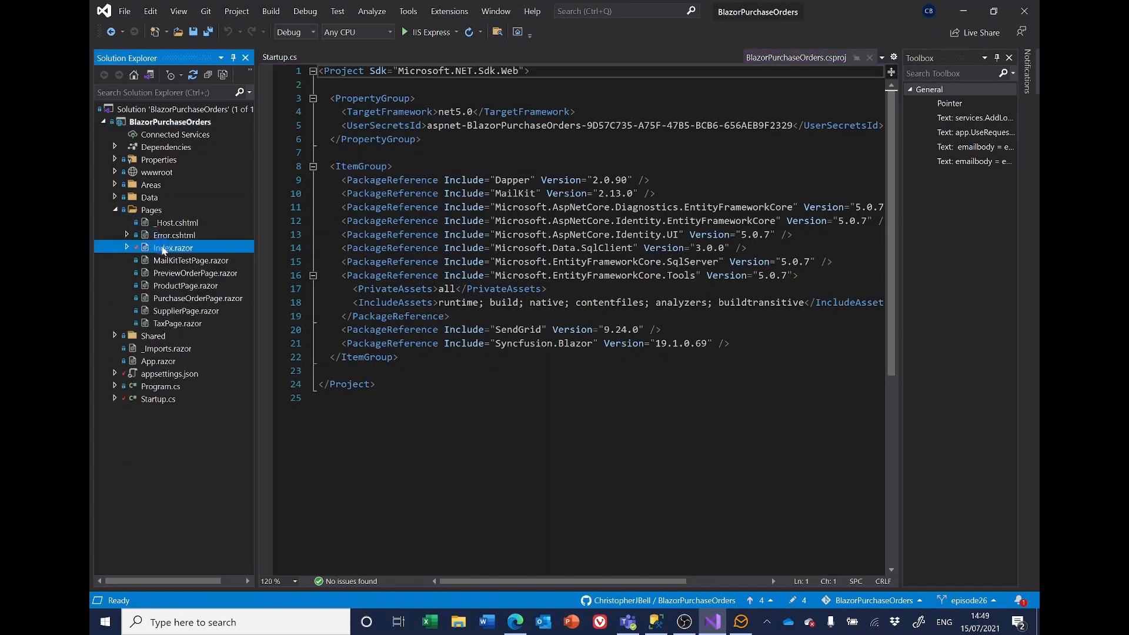
{"action": "double_click", "coordinate": [164, 249]}
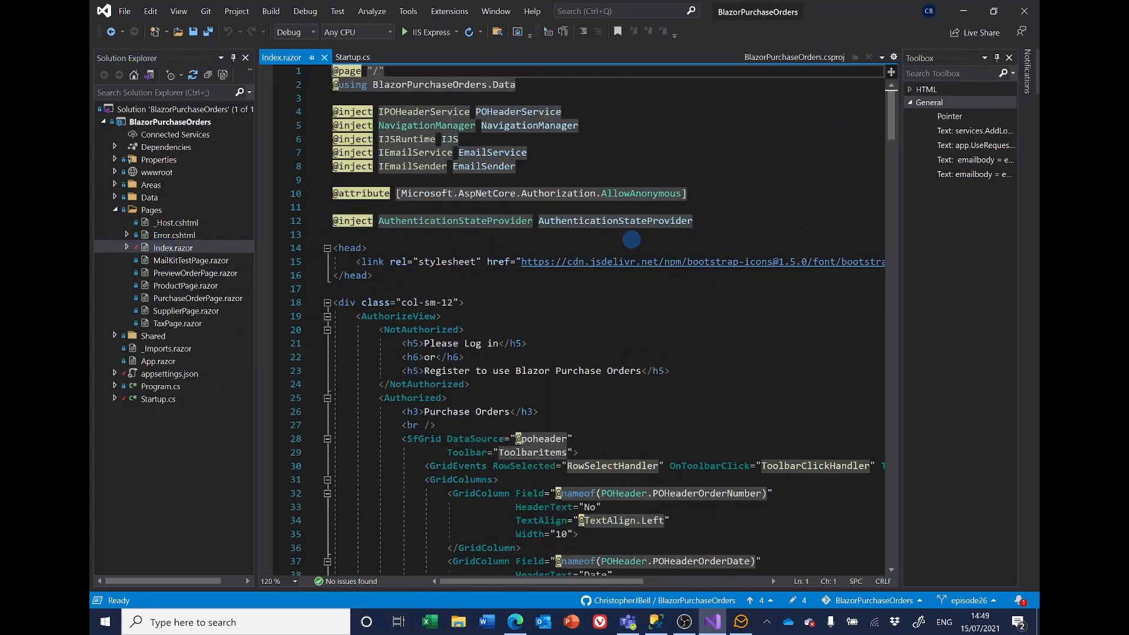
{"action": "scroll", "coordinate": [688, 241], "scroll_direction": "down", "scroll_amount": 2}
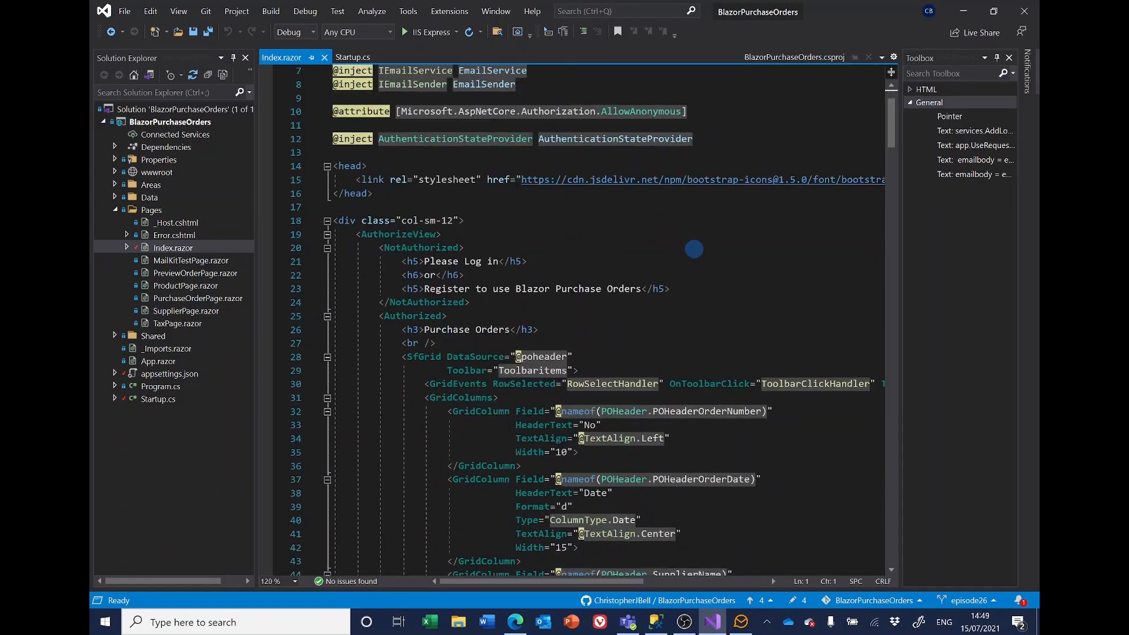
{"action": "scroll", "coordinate": [696, 240], "scroll_direction": "down", "scroll_amount": 1}
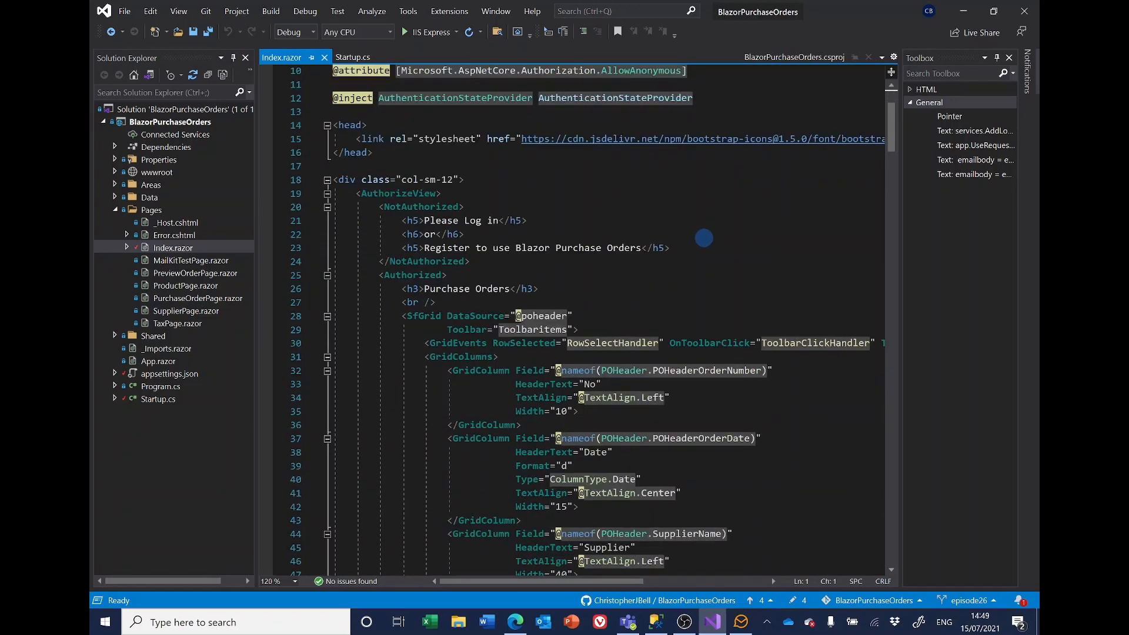
{"action": "scroll", "coordinate": [705, 238], "scroll_direction": "down", "scroll_amount": 17}
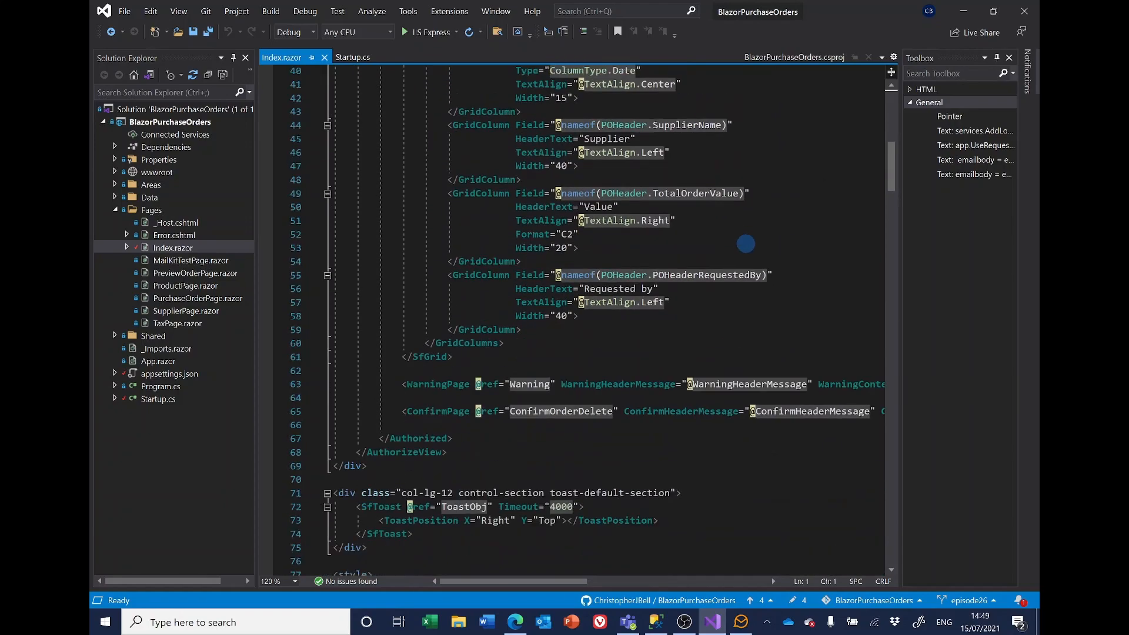
{"action": "scroll", "coordinate": [769, 257], "scroll_direction": "down", "scroll_amount": 20}
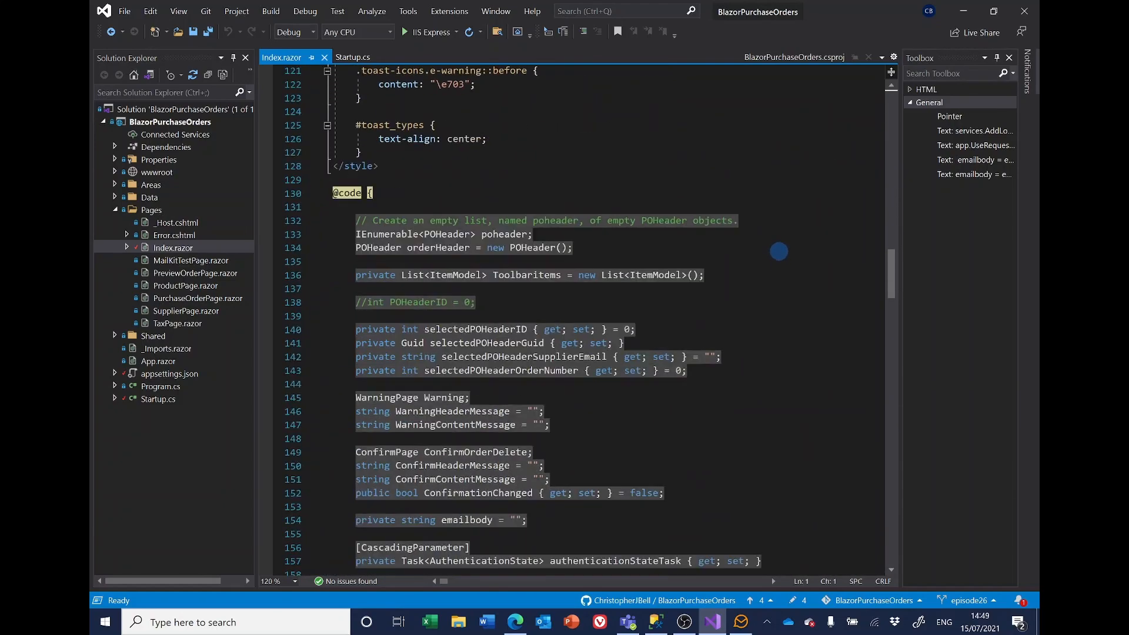
{"action": "scroll", "coordinate": [780, 251], "scroll_direction": "down", "scroll_amount": 12}
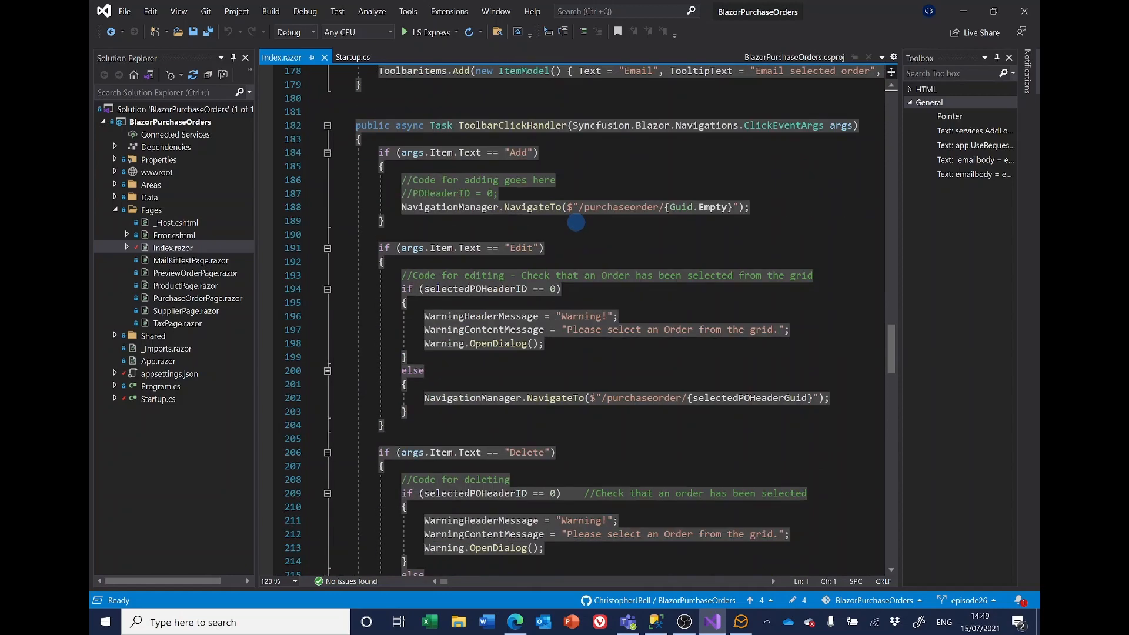
{"action": "scroll", "coordinate": [559, 225], "scroll_direction": "down", "scroll_amount": 2}
{"action": "scroll", "coordinate": [567, 232], "scroll_direction": "down", "scroll_amount": 15}
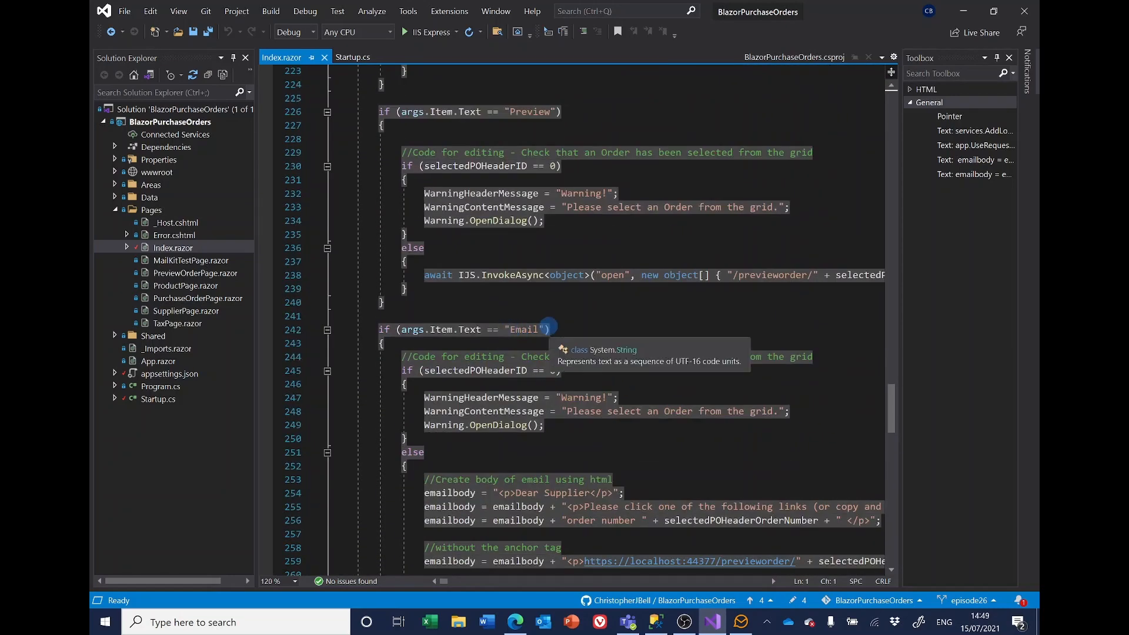
{"action": "scroll", "coordinate": [550, 327], "scroll_direction": "down", "scroll_amount": 3}
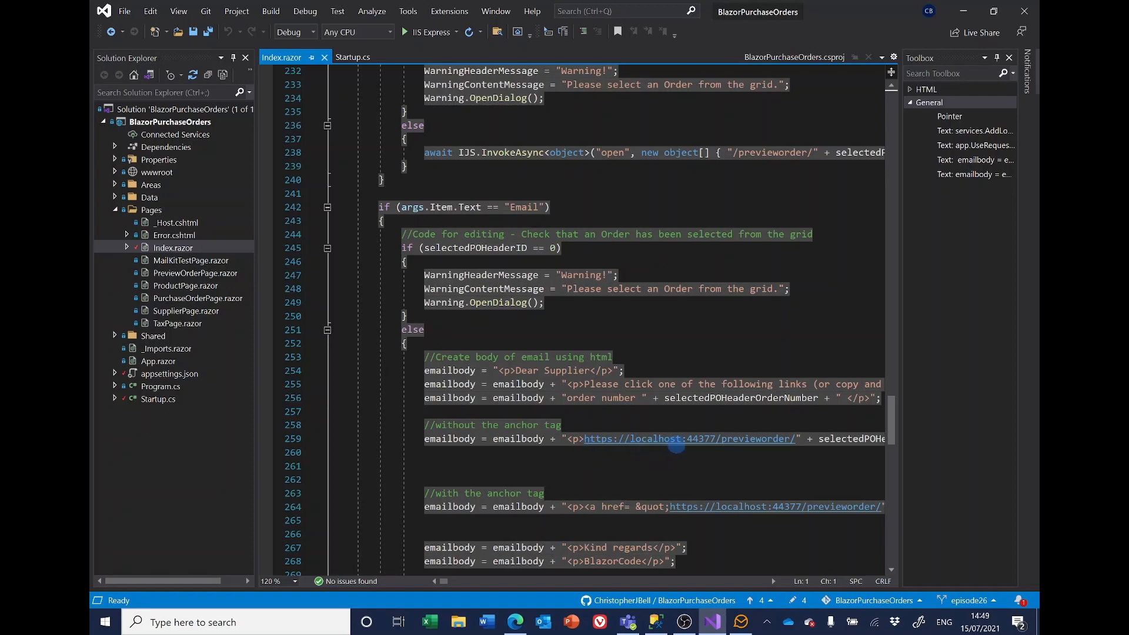
{"action": "scroll", "coordinate": [674, 432], "scroll_direction": "down", "scroll_amount": 1}
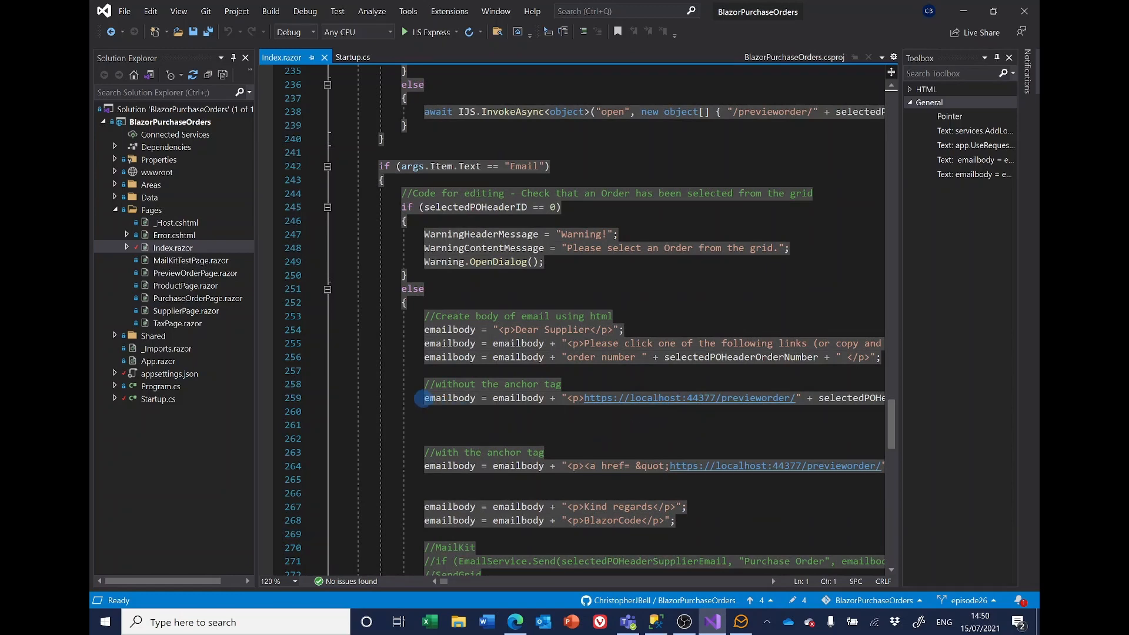
{"action": "left_click", "coordinate": [424, 399]}
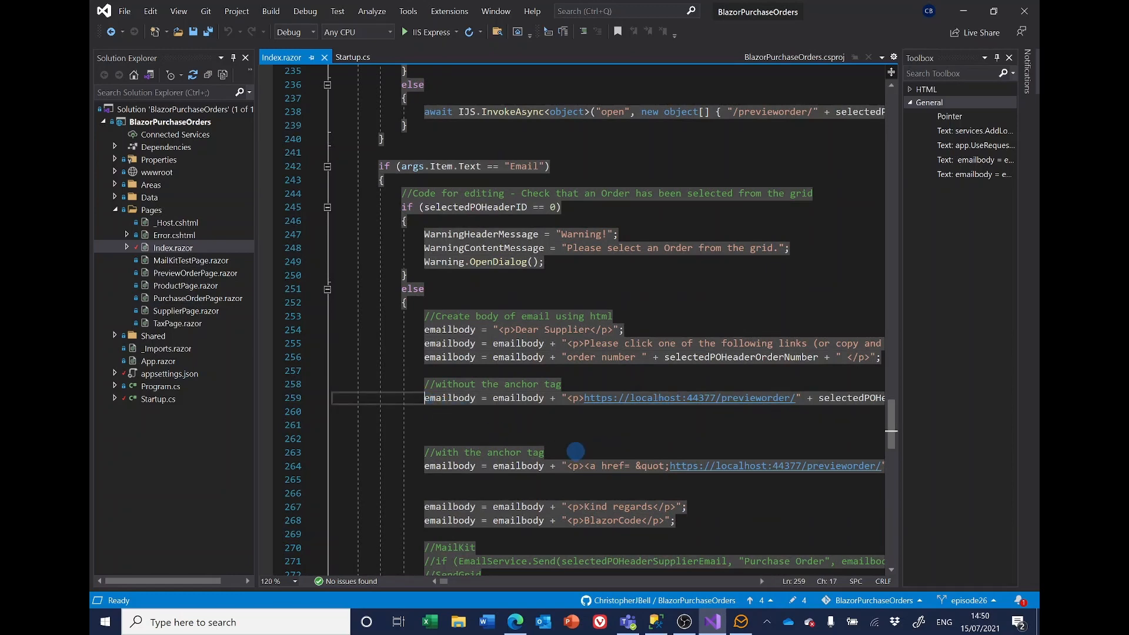
{"action": "type", "text": "//"}
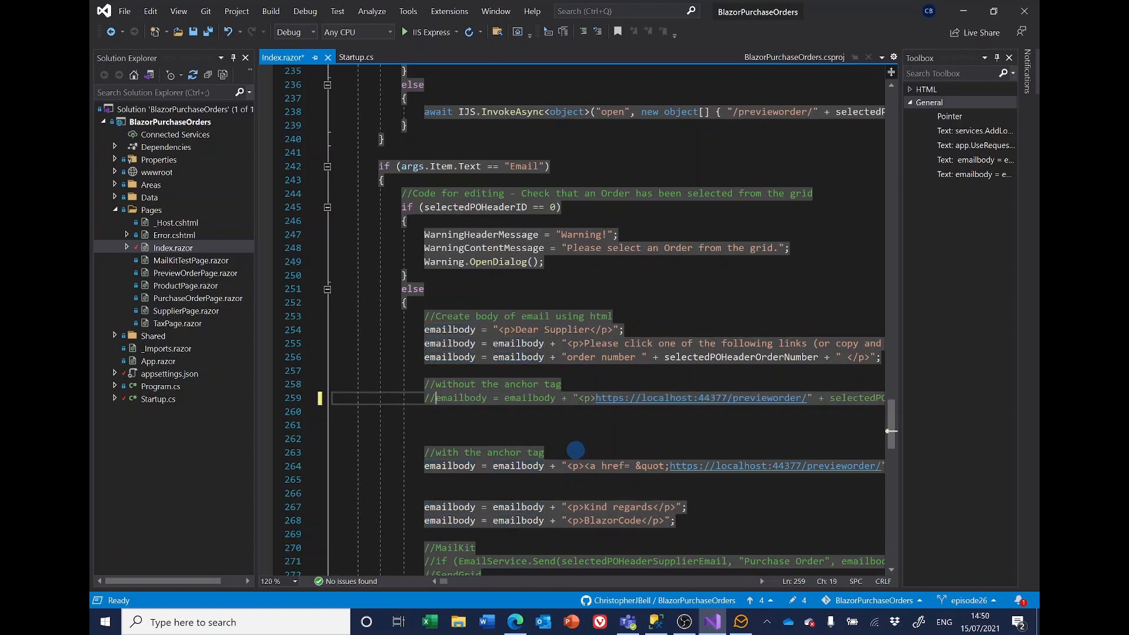
{"action": "left_click", "coordinate": [424, 466]}
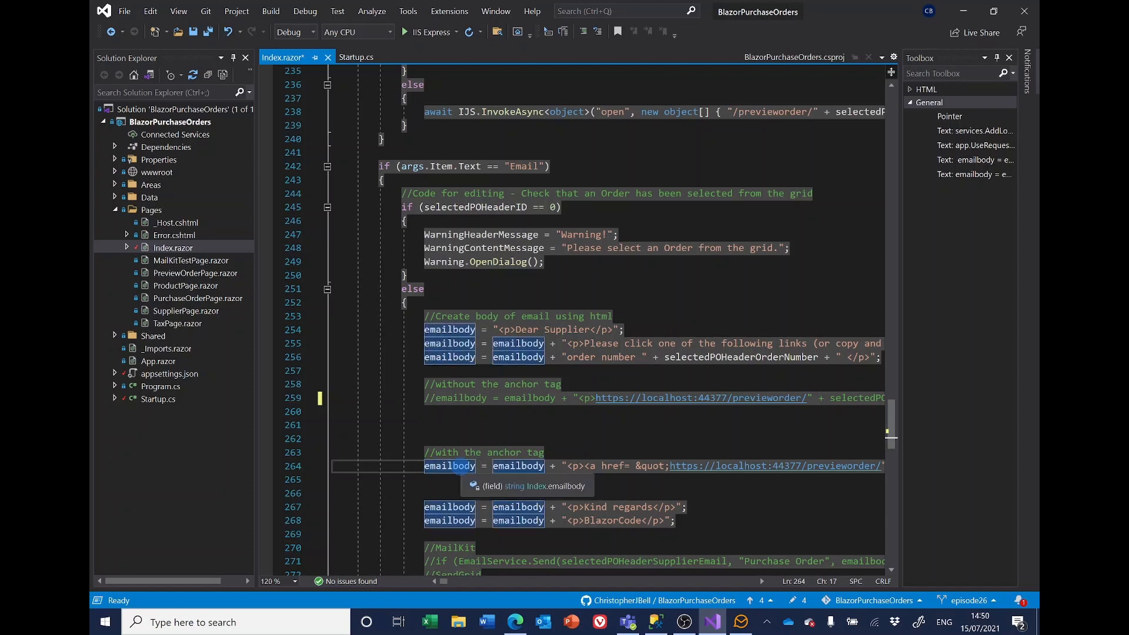
{"action": "type", "text": "//"}
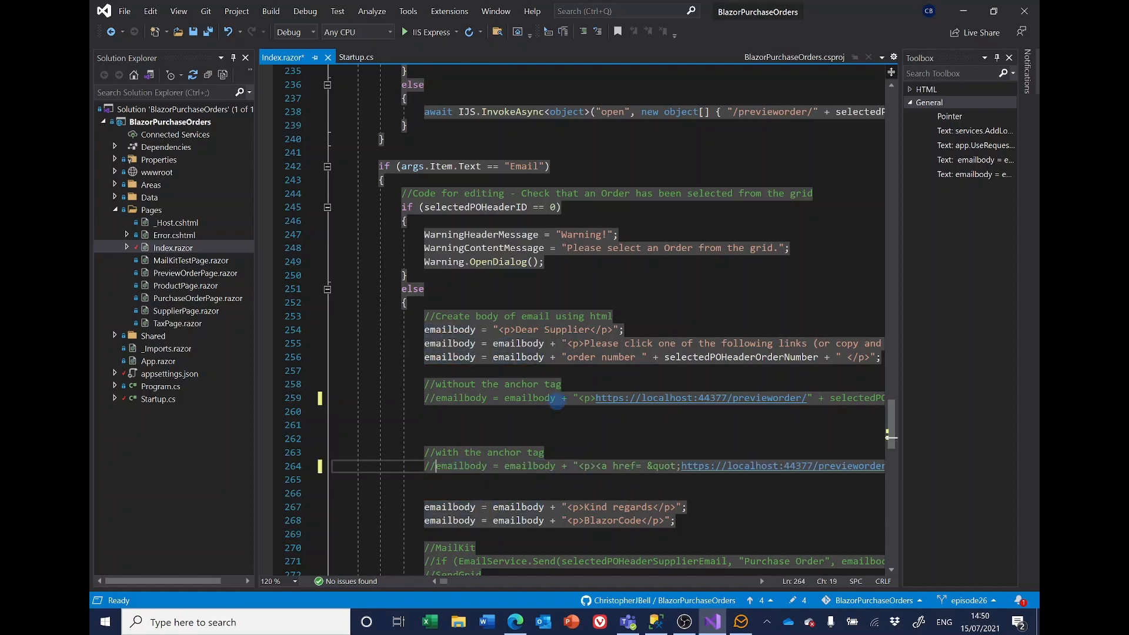
{"action": "left_click_drag", "start_coordinate": [953, 160], "coordinate": [573, 412]}
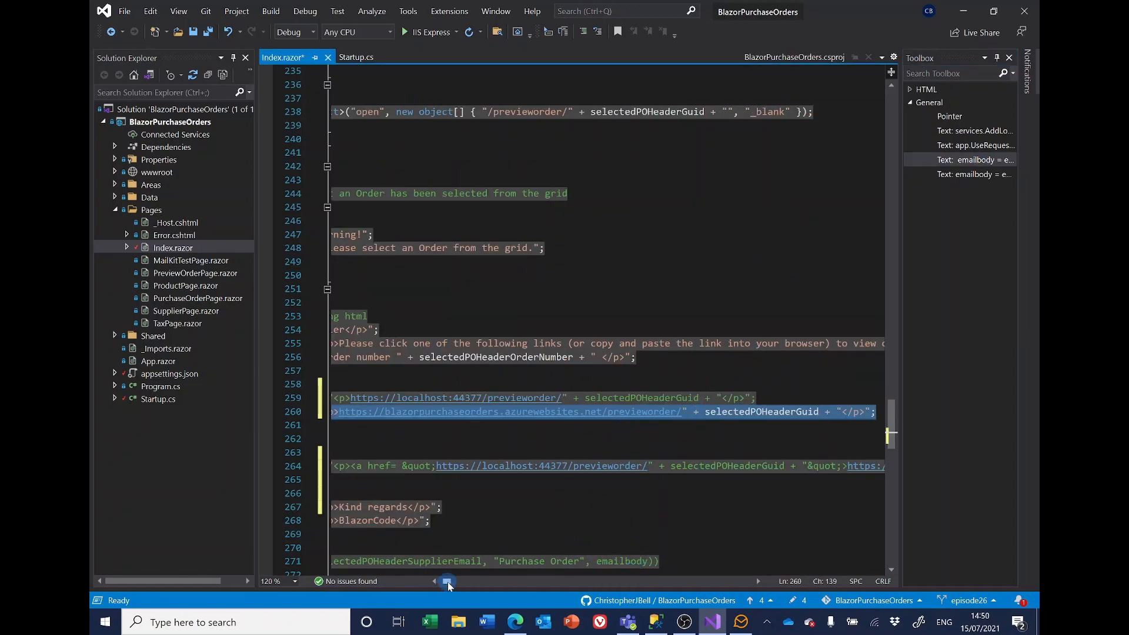
{"action": "left_click_drag", "start_coordinate": [447, 581], "coordinate": [439, 581]}
{"action": "left_click_drag", "start_coordinate": [972, 179], "coordinate": [499, 483]}
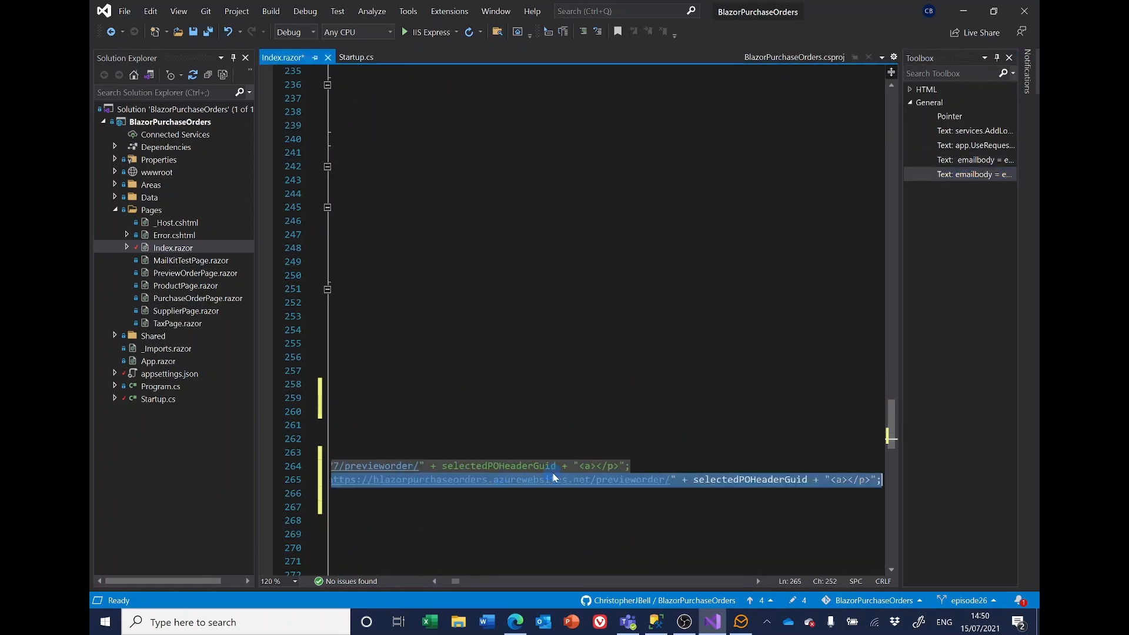
{"action": "left_click_drag", "start_coordinate": [459, 582], "coordinate": [441, 582]}
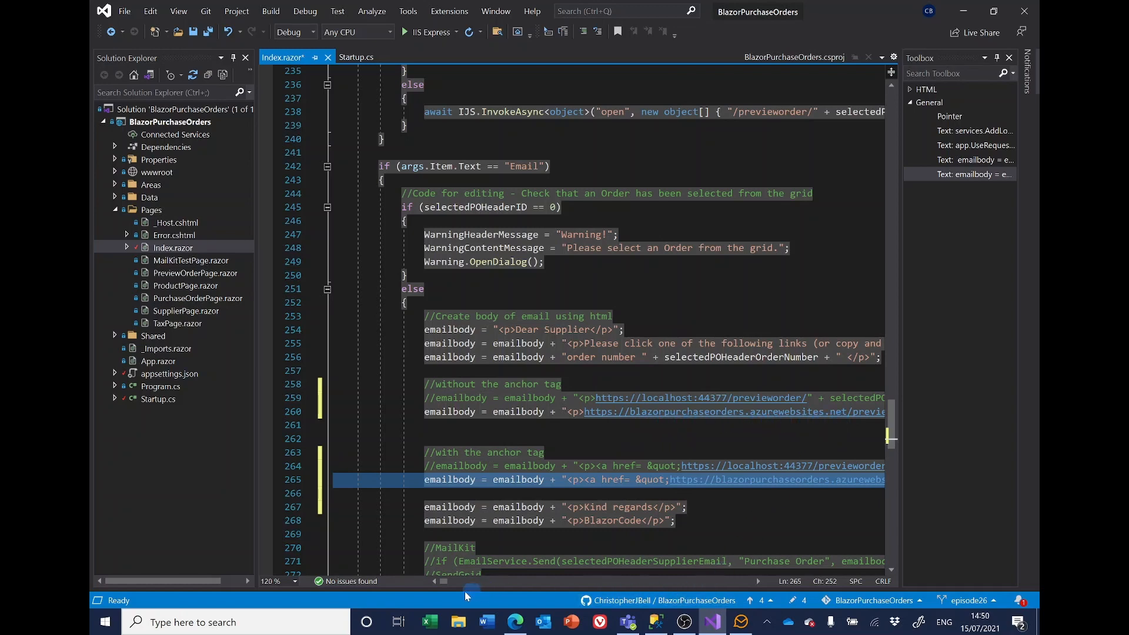
{"action": "left_click_drag", "start_coordinate": [446, 582], "coordinate": [452, 582]}
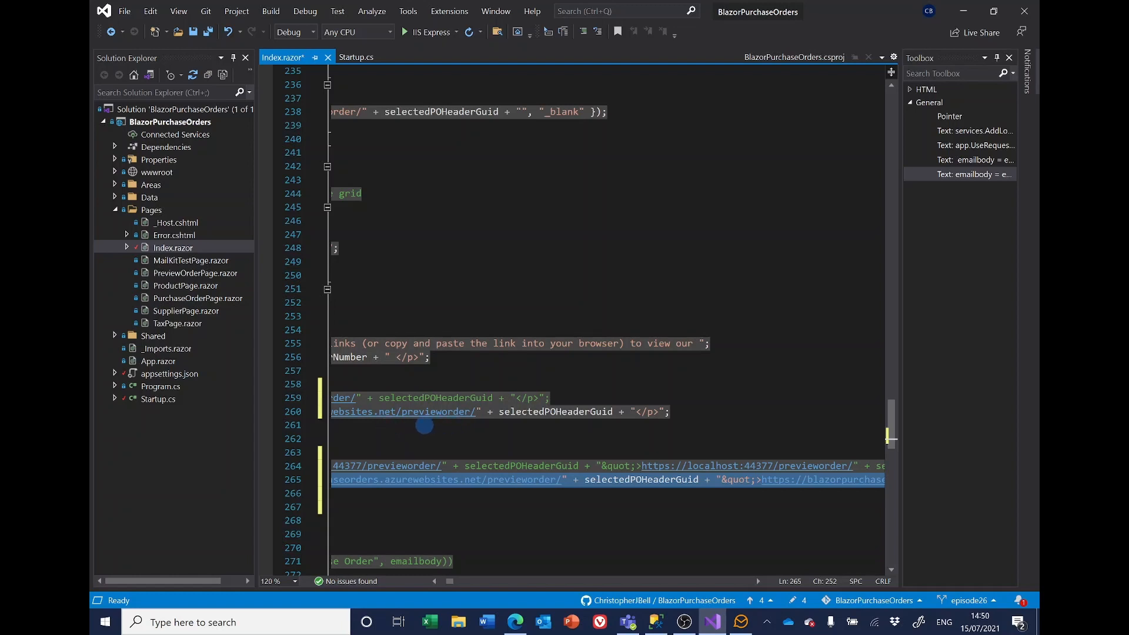
{"action": "mouse_move", "coordinate": [473, 415]}
{"action": "left_click_drag", "start_coordinate": [451, 582], "coordinate": [395, 581]}
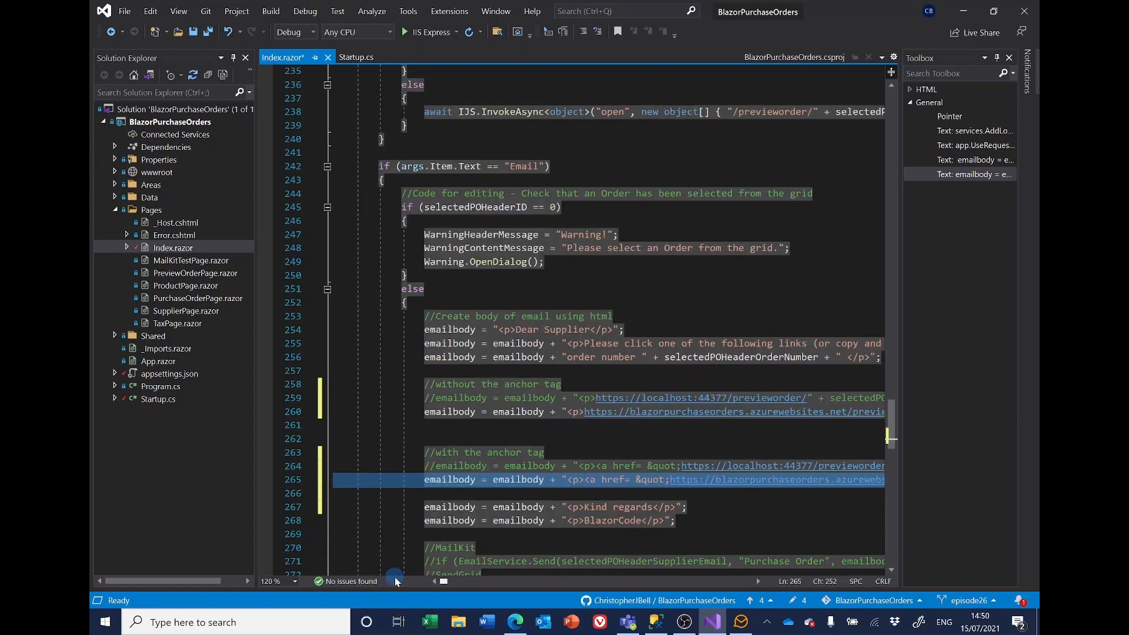
{"action": "left_click", "coordinate": [208, 32]}
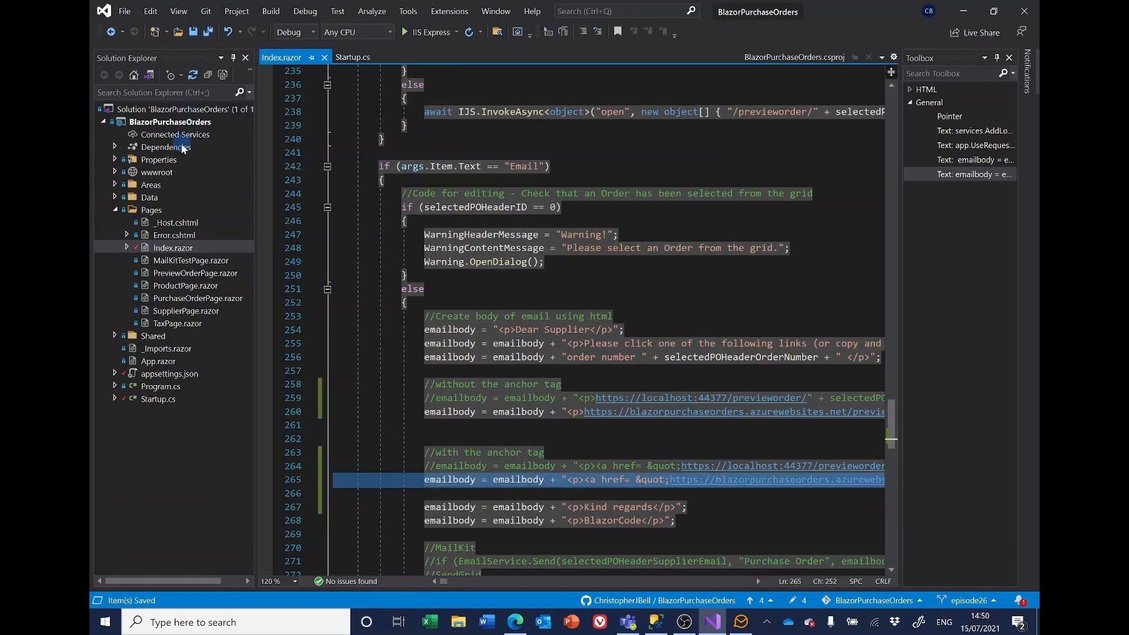
Publish the BlazorPurchaseOrders project to Azure again with the existing Web Deploy profile
{"action": "left_click", "coordinate": [167, 123]}
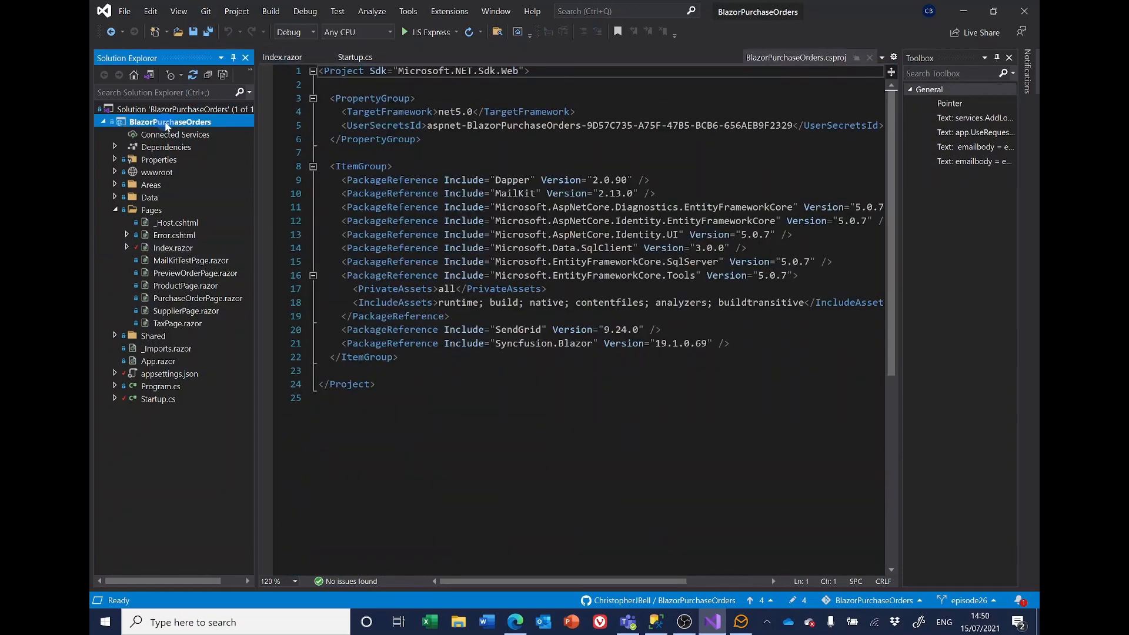
{"action": "right_click", "coordinate": [166, 125]}
{"action": "left_click", "coordinate": [203, 189]}
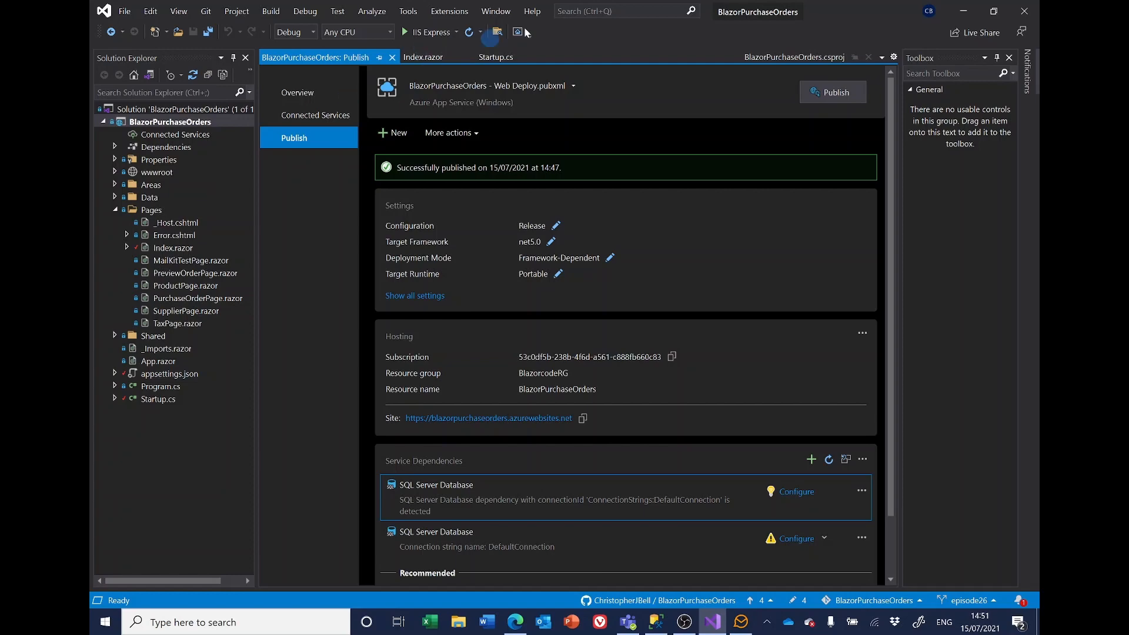
{"action": "left_click", "coordinate": [833, 94]}
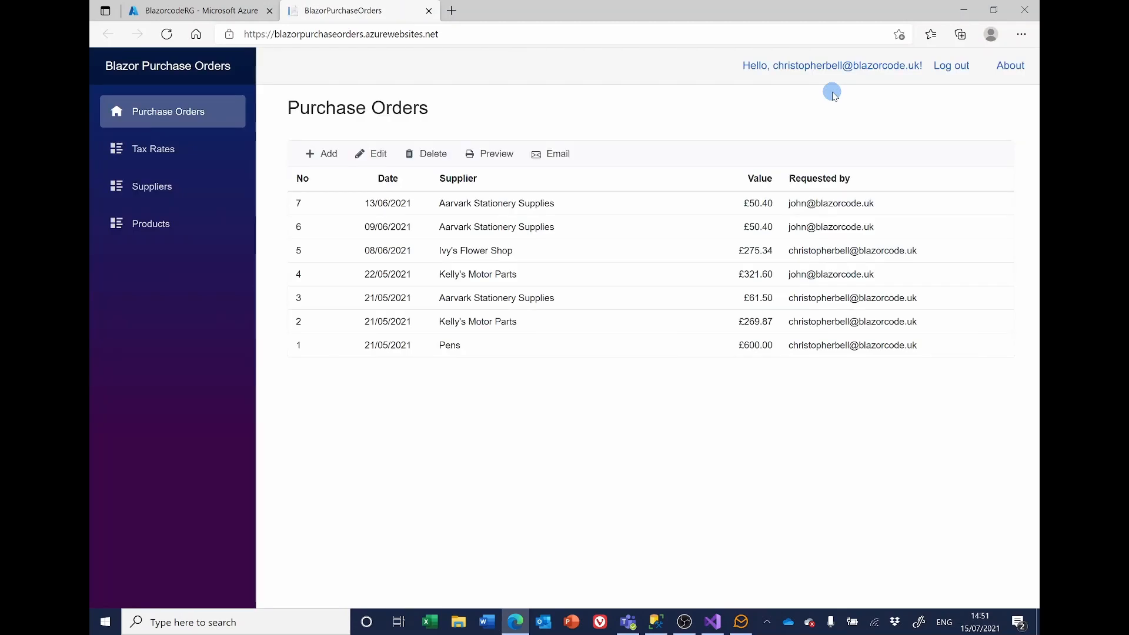
Email purchase order 2 for Kelly's Motor Parts from the published site, and open the new Purchase Order message in eM Client
{"action": "left_click", "coordinate": [520, 325]}
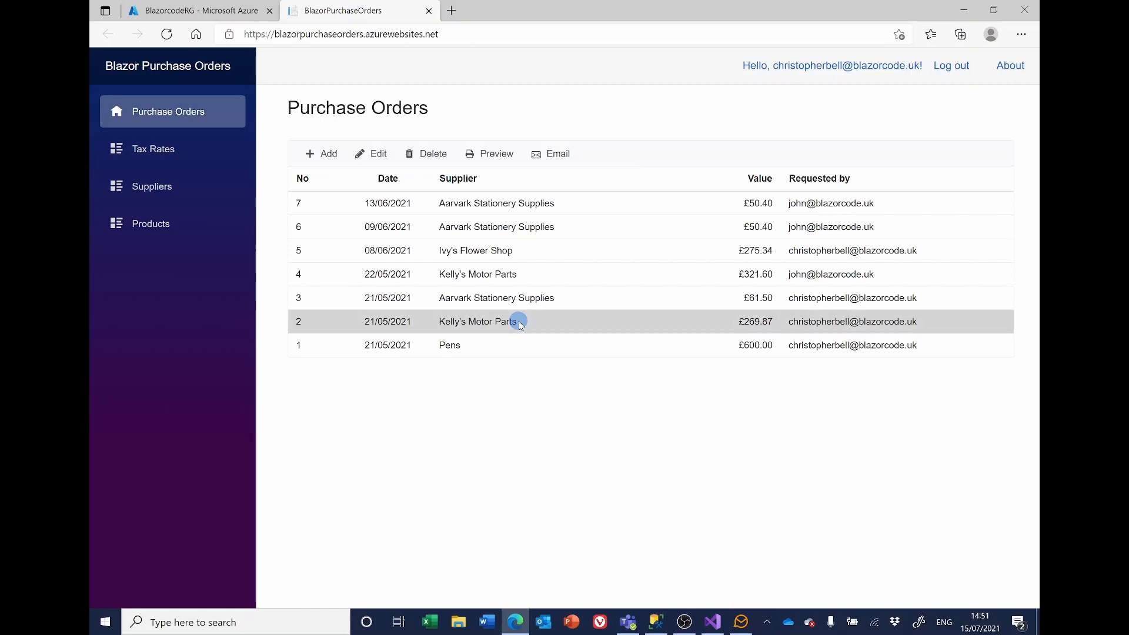
{"action": "left_click", "coordinate": [543, 155]}
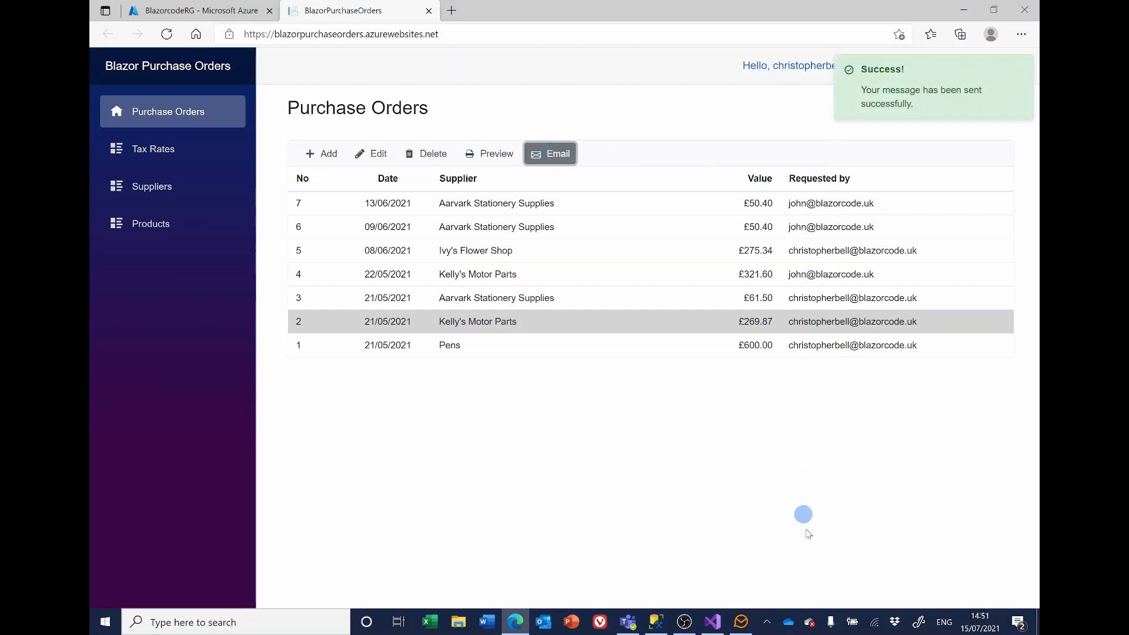
{"action": "left_click", "coordinate": [742, 623]}
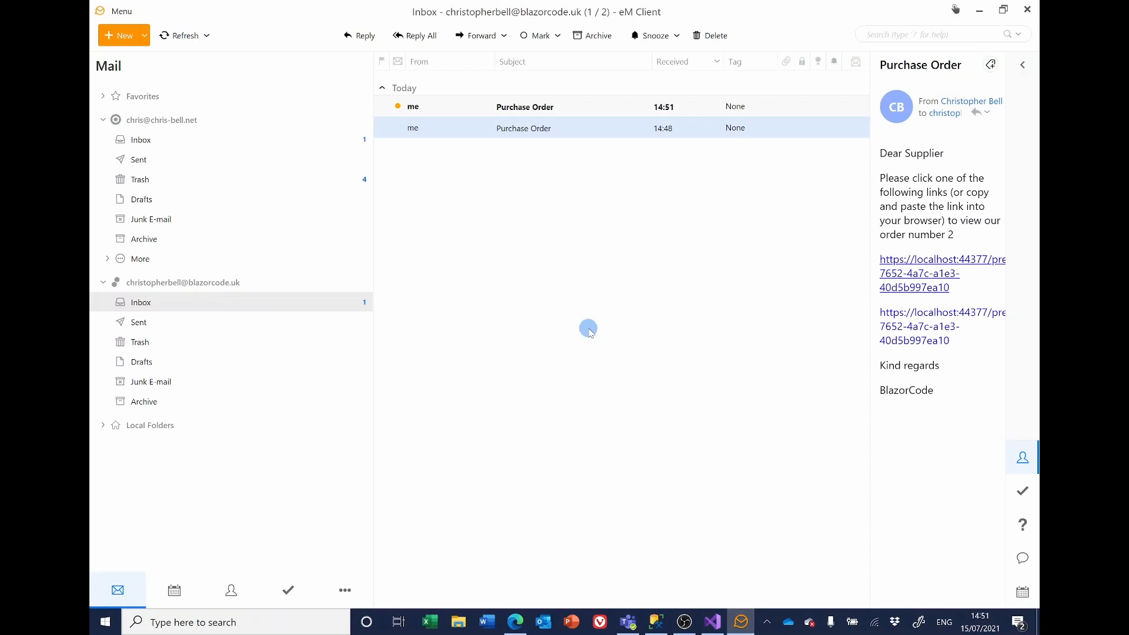
{"action": "double_click", "coordinate": [515, 109]}
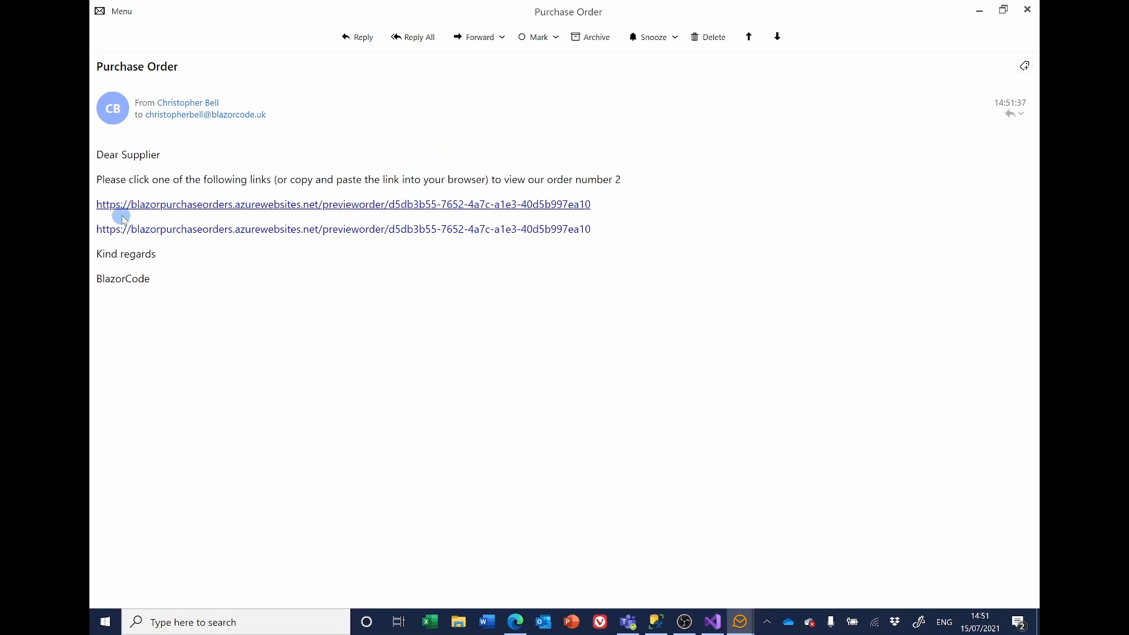
Follow the first preview link in the email, check the order preview's web address in the browser, and close the preview
{"action": "left_click", "coordinate": [338, 204]}
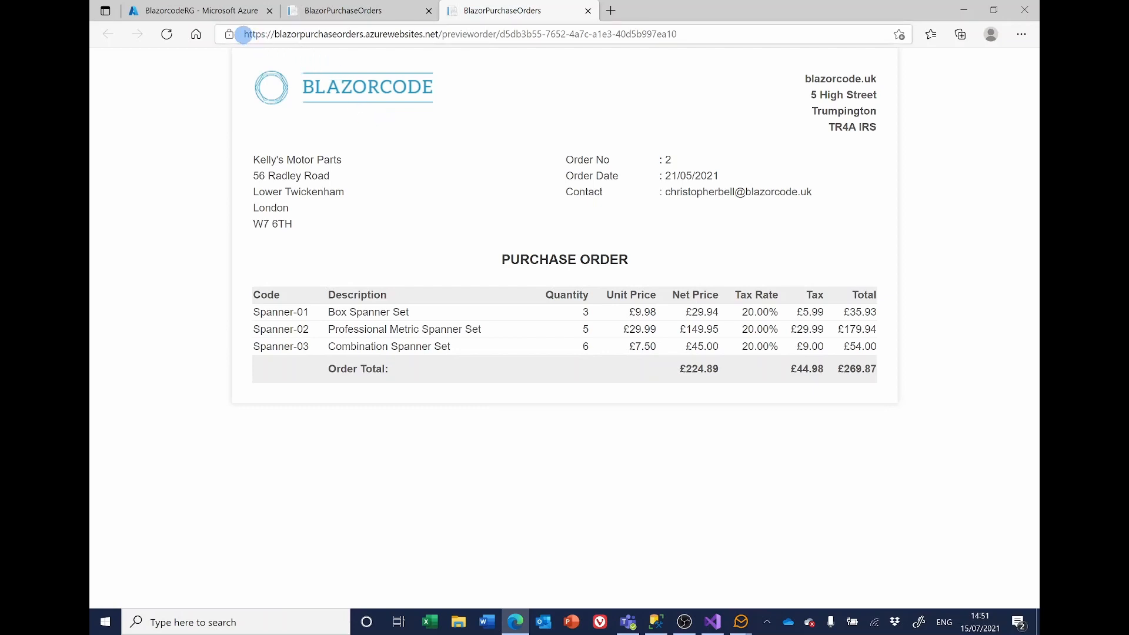
{"action": "left_click_drag", "start_coordinate": [244, 34], "coordinate": [691, 36]}
{"action": "left_click", "coordinate": [692, 35]}
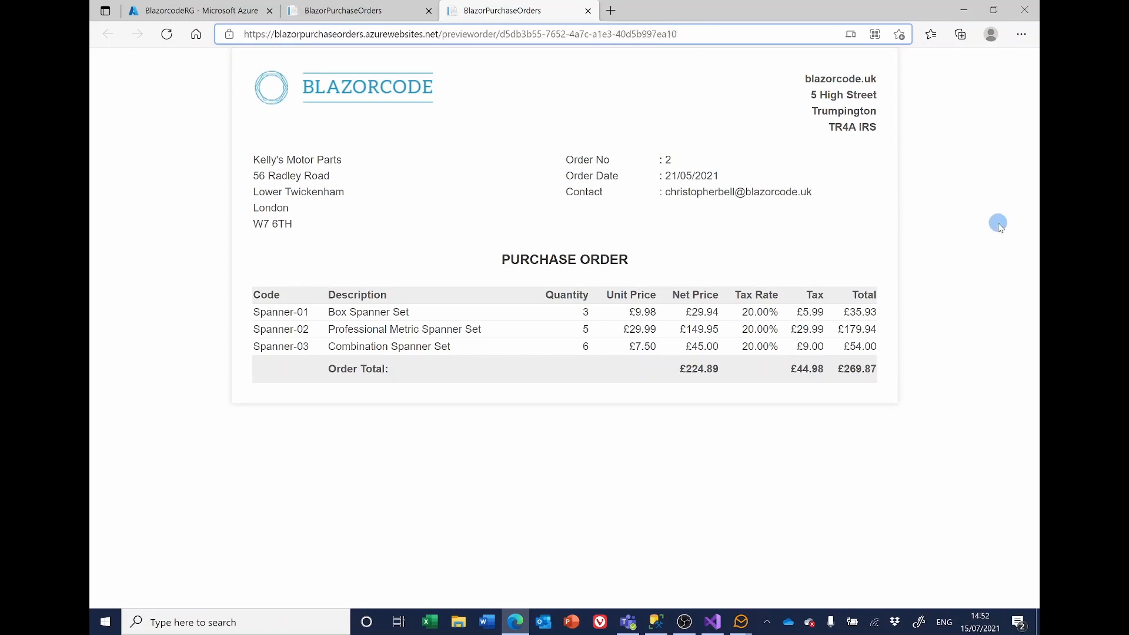
{"action": "left_click", "coordinate": [589, 11]}
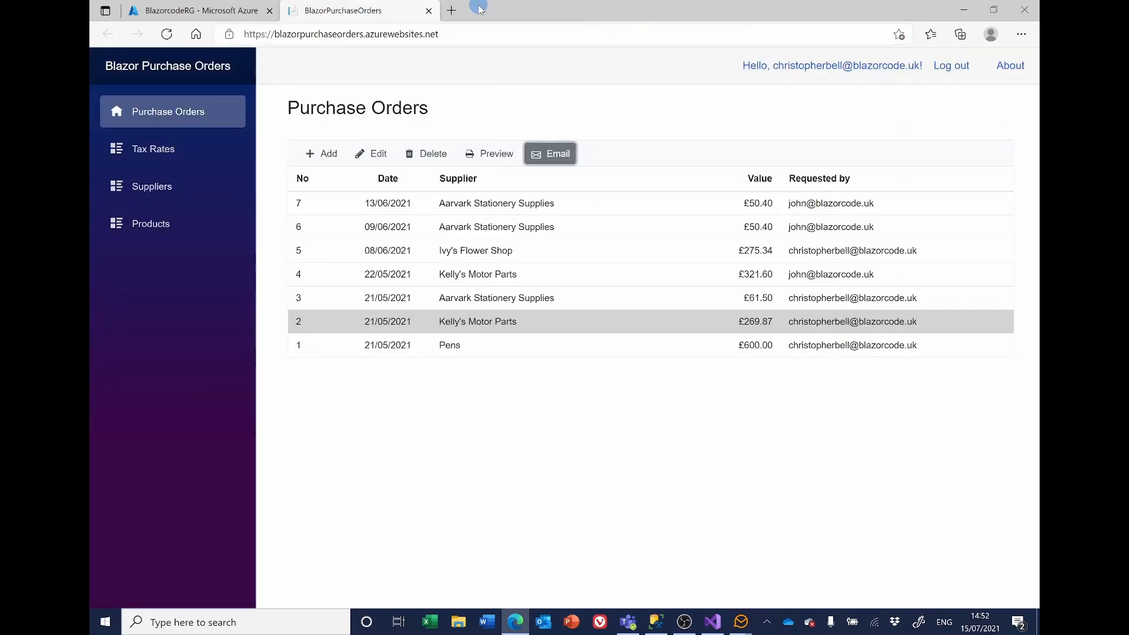
Close the published site's tab, switch to Visual Studio, and close the Web Publish Activity window, Publish page, and Startup.cs
{"action": "left_click", "coordinate": [429, 11]}
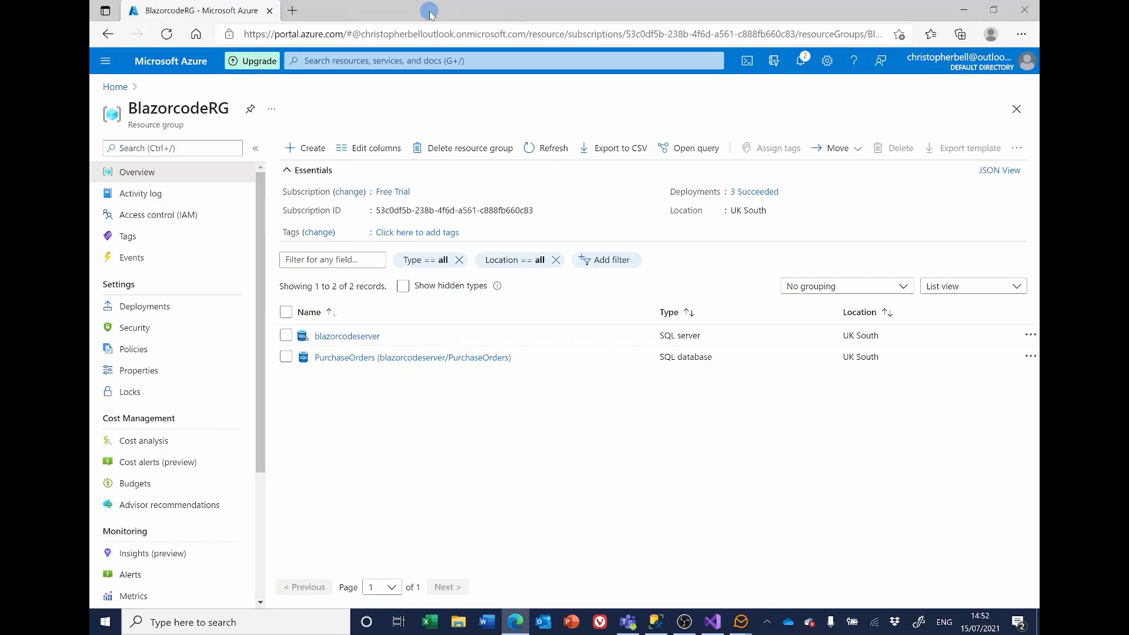
{"action": "left_click", "coordinate": [711, 627]}
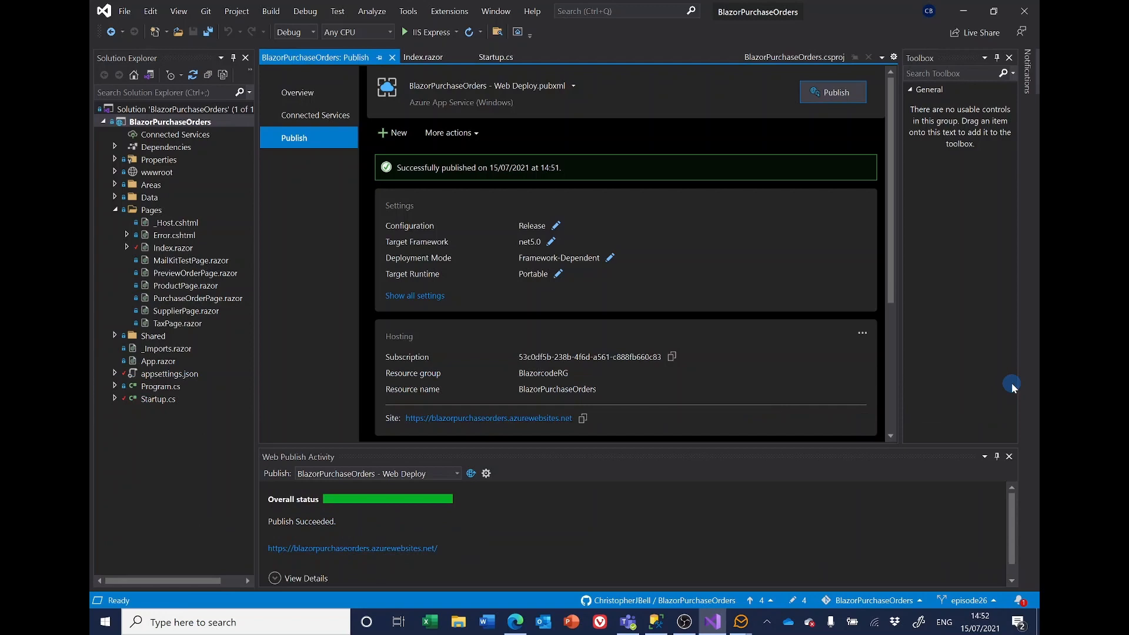
{"action": "left_click", "coordinate": [1010, 457]}
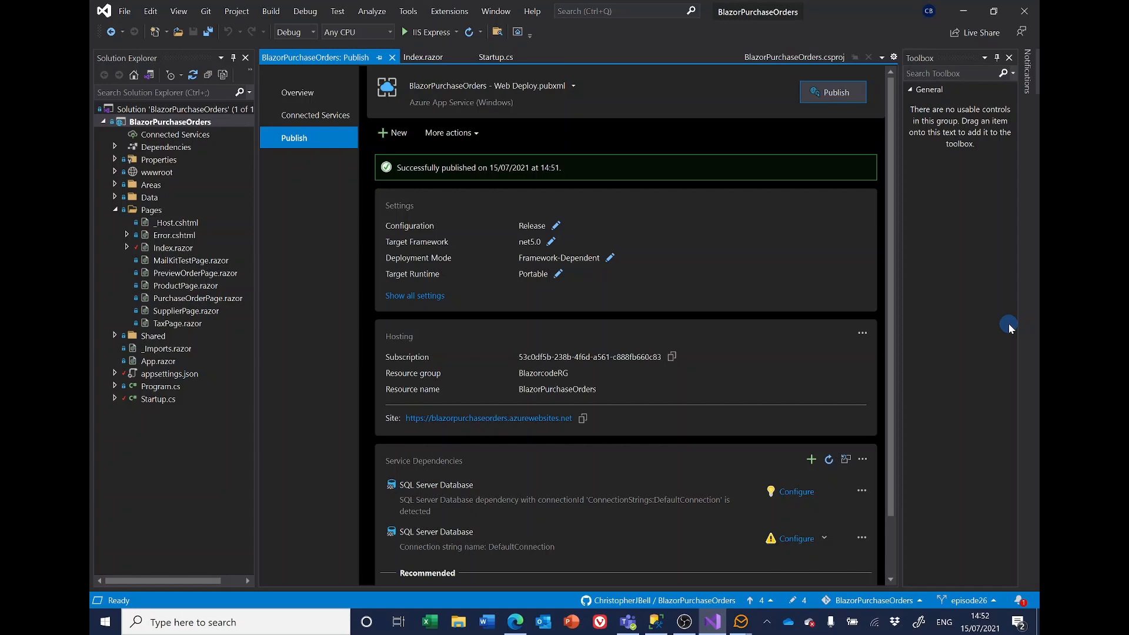
{"action": "left_click", "coordinate": [392, 57]}
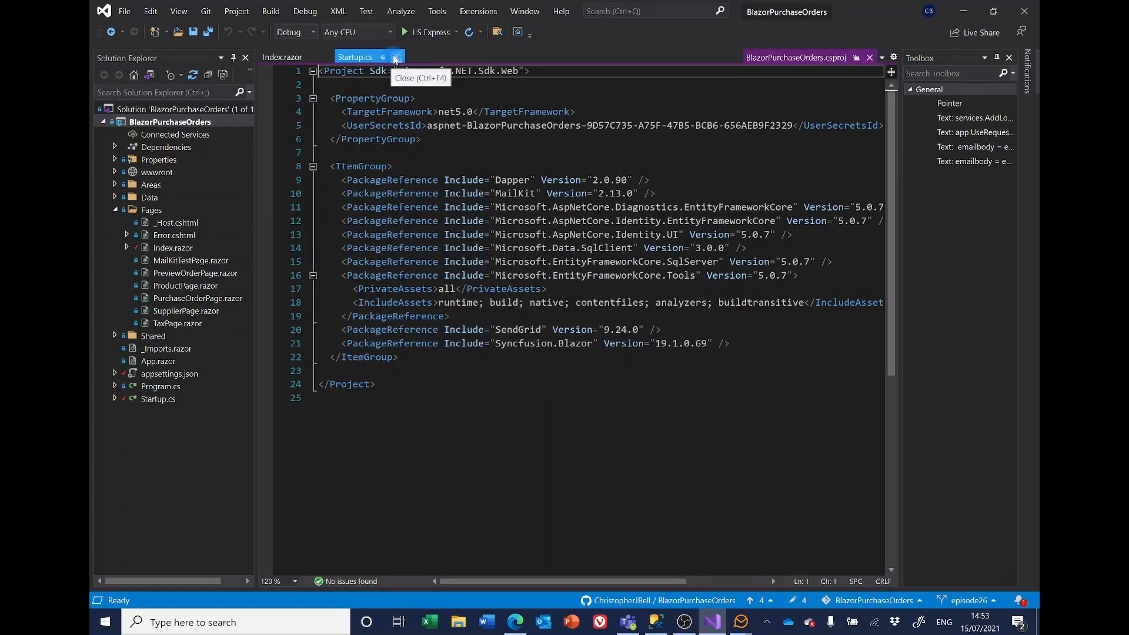
{"action": "left_click", "coordinate": [396, 57]}
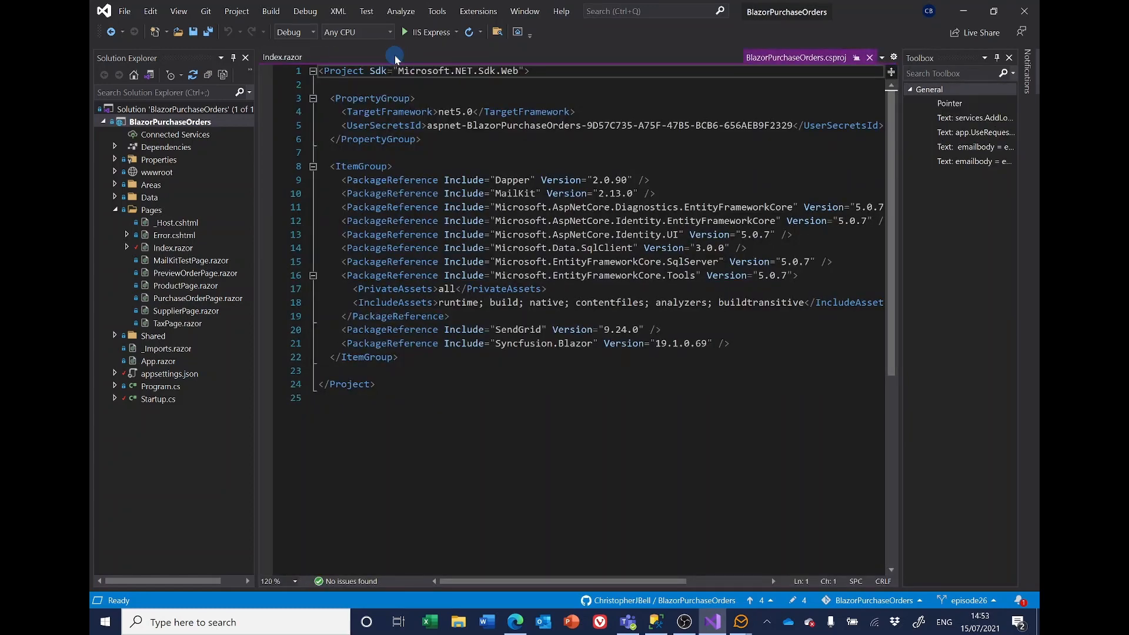
Close BlazorPurchaseOrders.csproj and its solution, and open the recent IdentityManager solution
{"action": "left_click", "coordinate": [869, 57]}
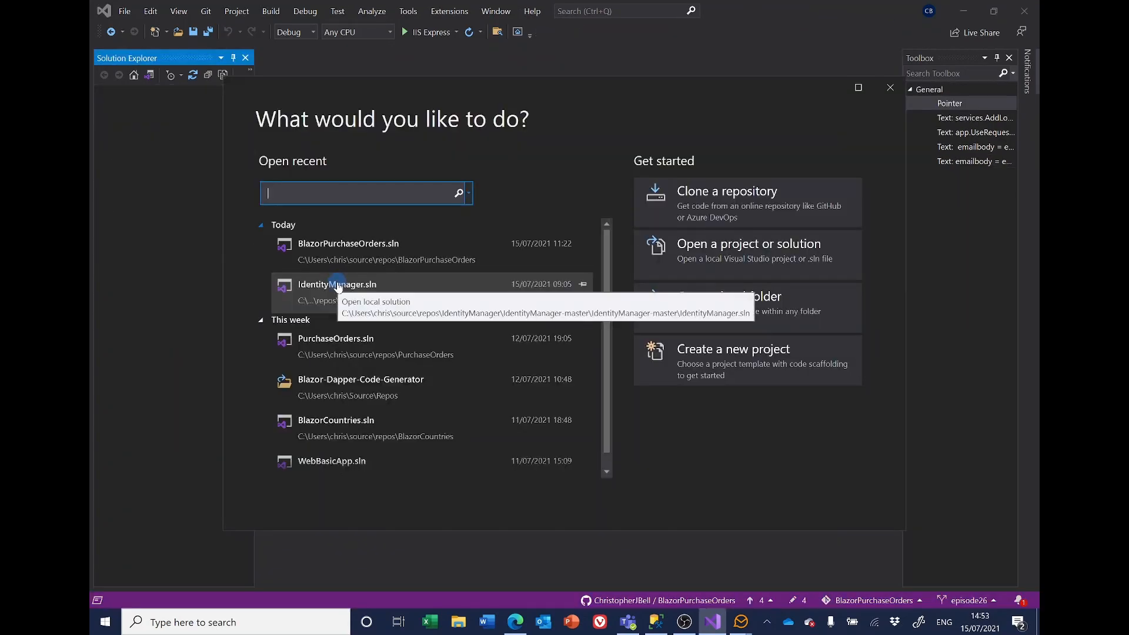
{"action": "left_click", "coordinate": [337, 285]}
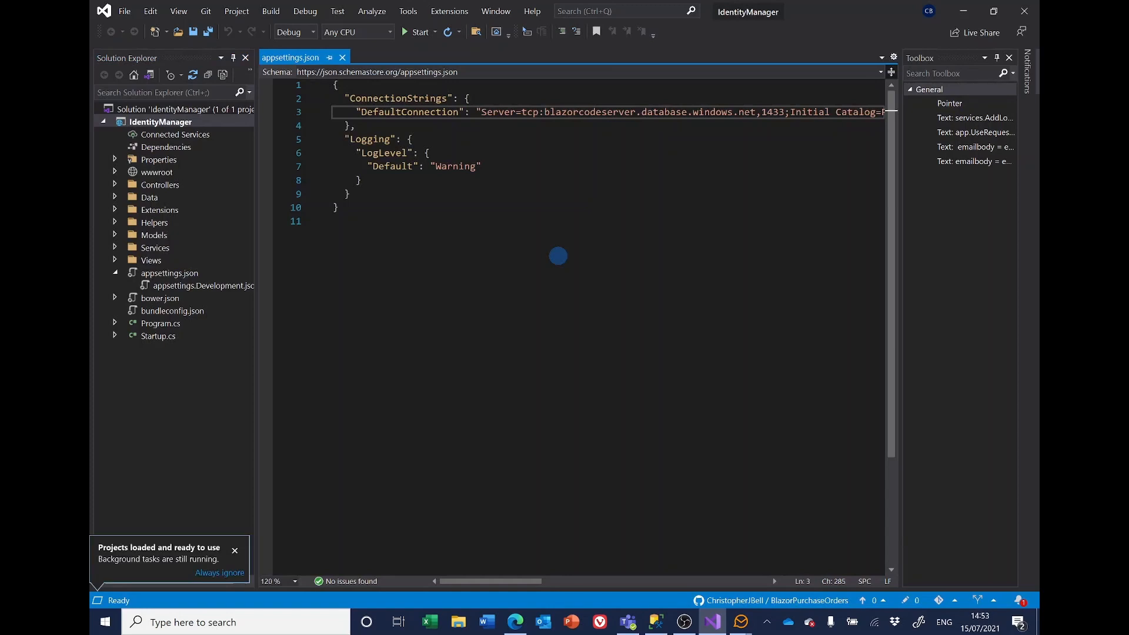
{"action": "left_click", "coordinate": [563, 219]}
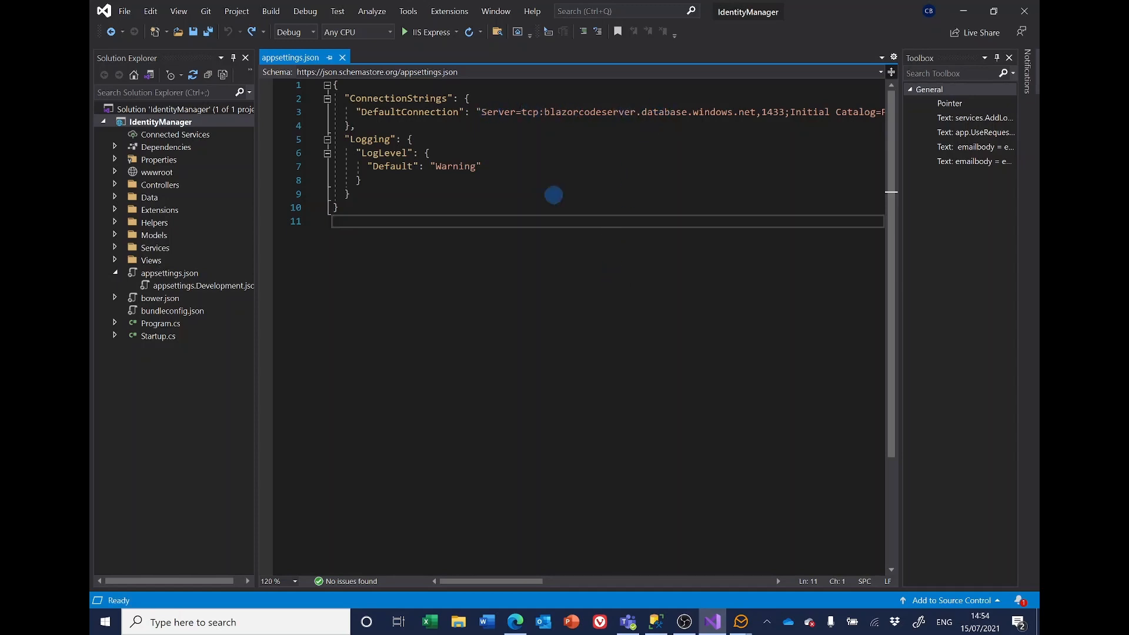
Run IdentityManager with IIS Express, look over its User List page, close the browser, and save all files
{"action": "left_click", "coordinate": [426, 33]}
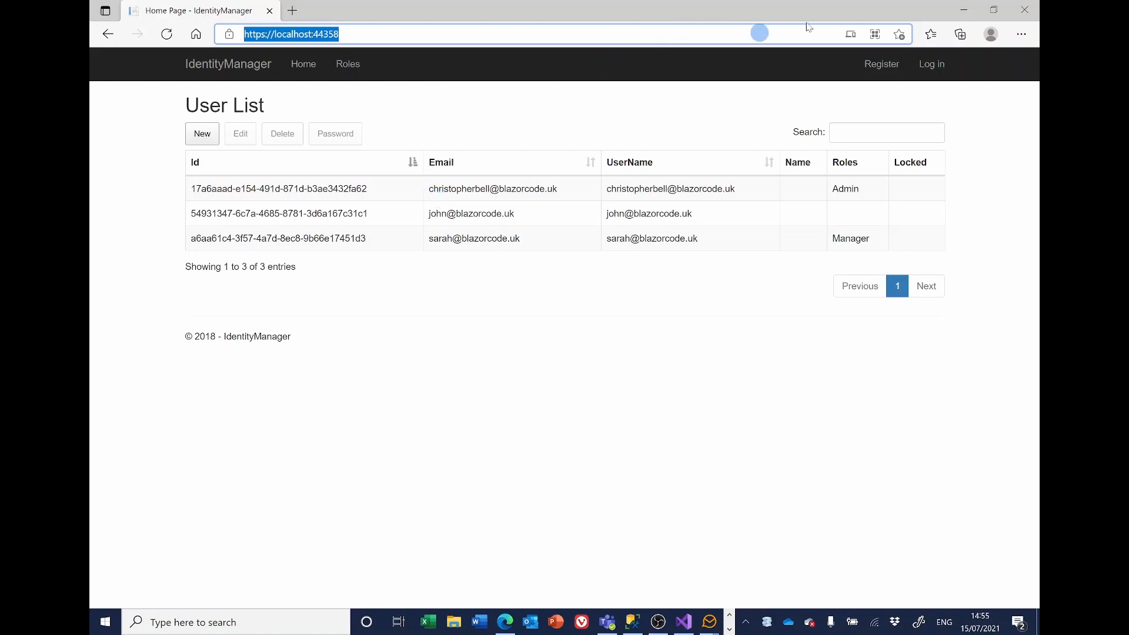
{"action": "left_click", "coordinate": [1025, 10]}
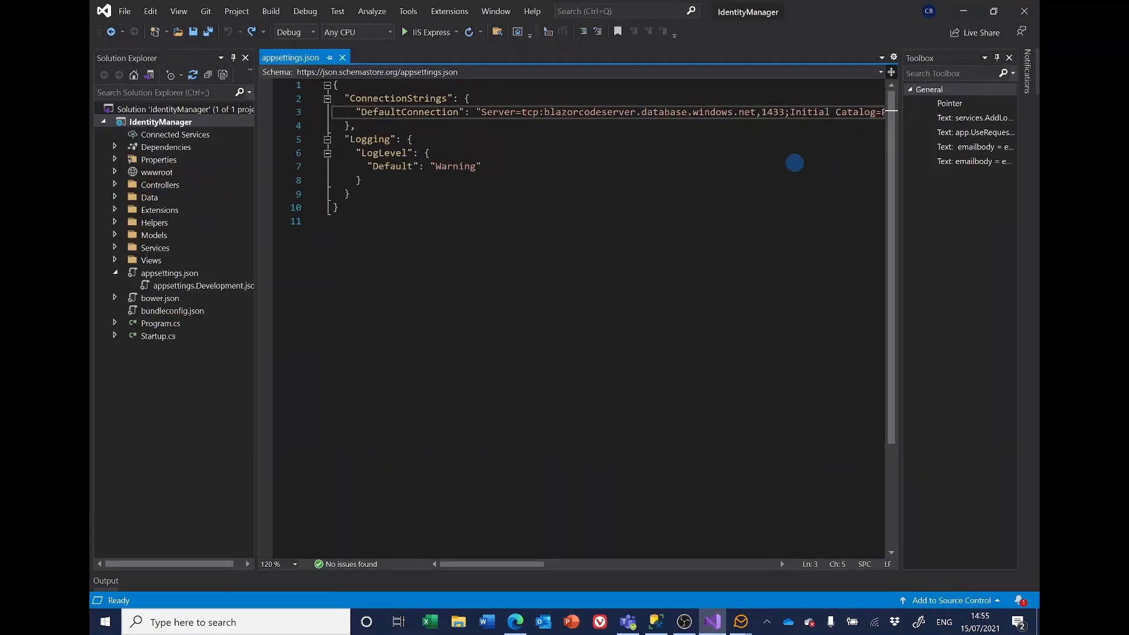
{"action": "mouse_move", "coordinate": [357, 147]}
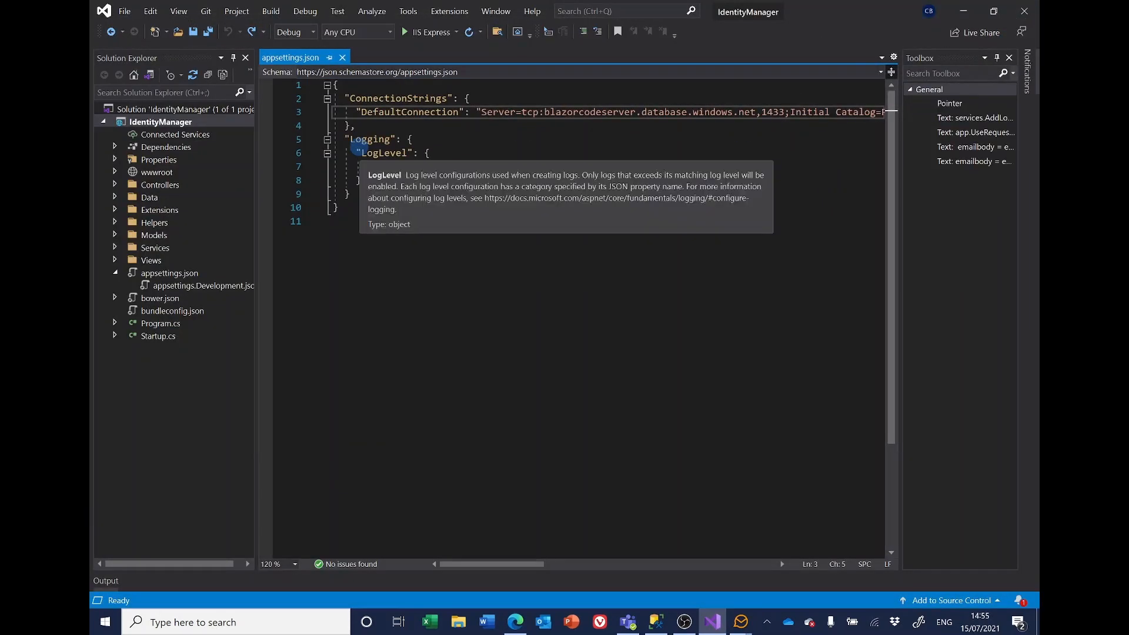
{"action": "left_click", "coordinate": [209, 33]}
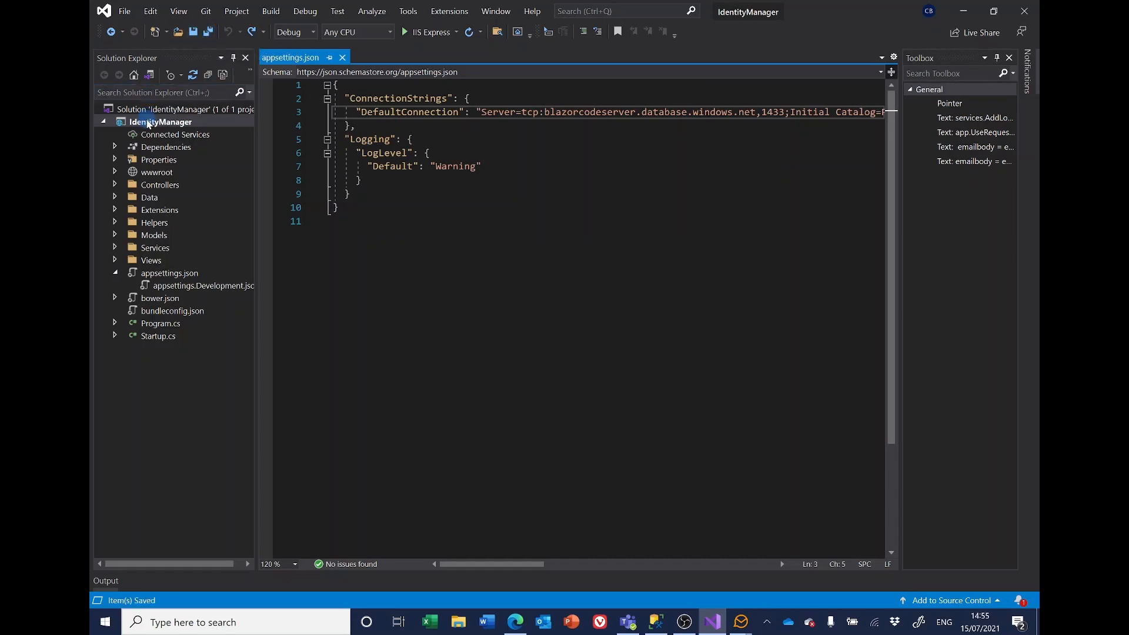
Close the IdentityManager solution and reopen the recent BlazorPurchaseOrders solution
{"action": "left_click", "coordinate": [124, 11]}
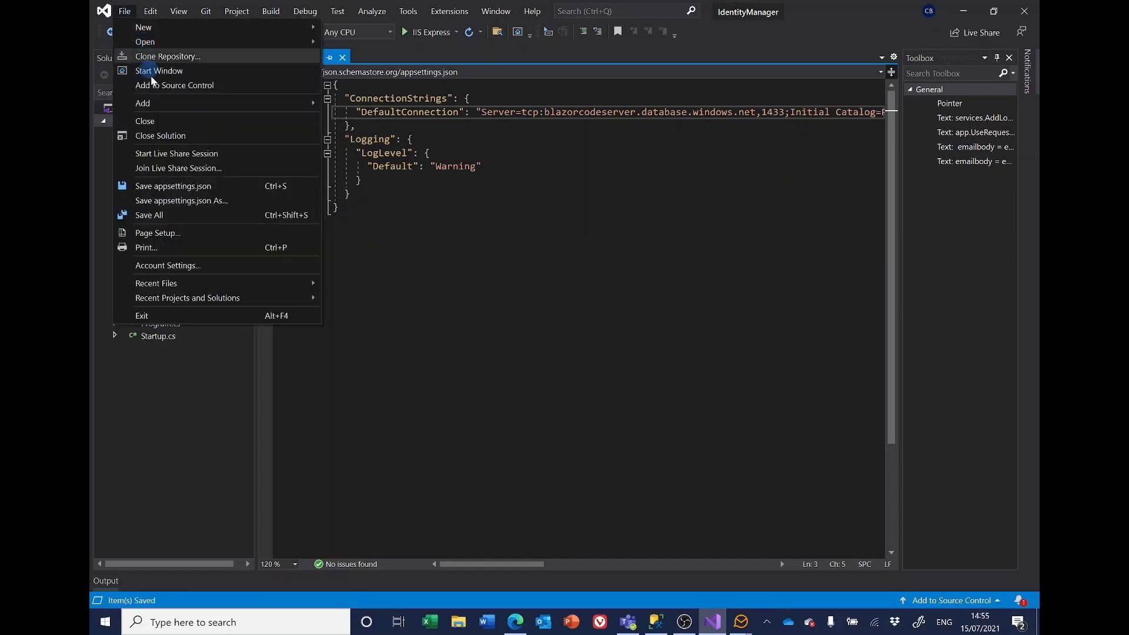
{"action": "left_click", "coordinate": [158, 137]}
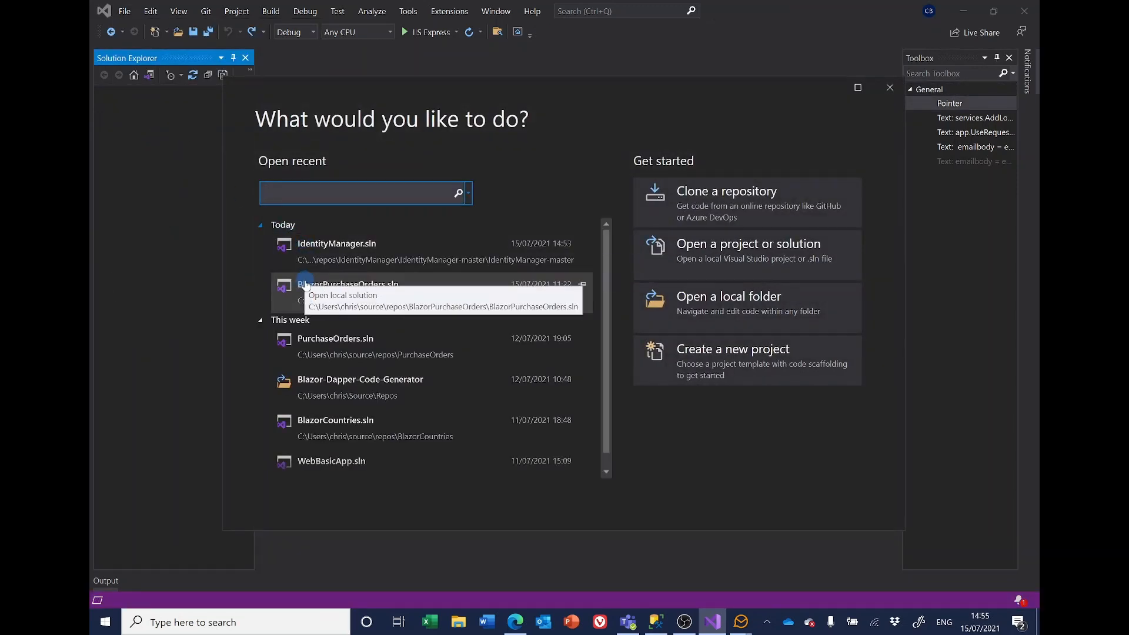
{"action": "left_click", "coordinate": [304, 284]}
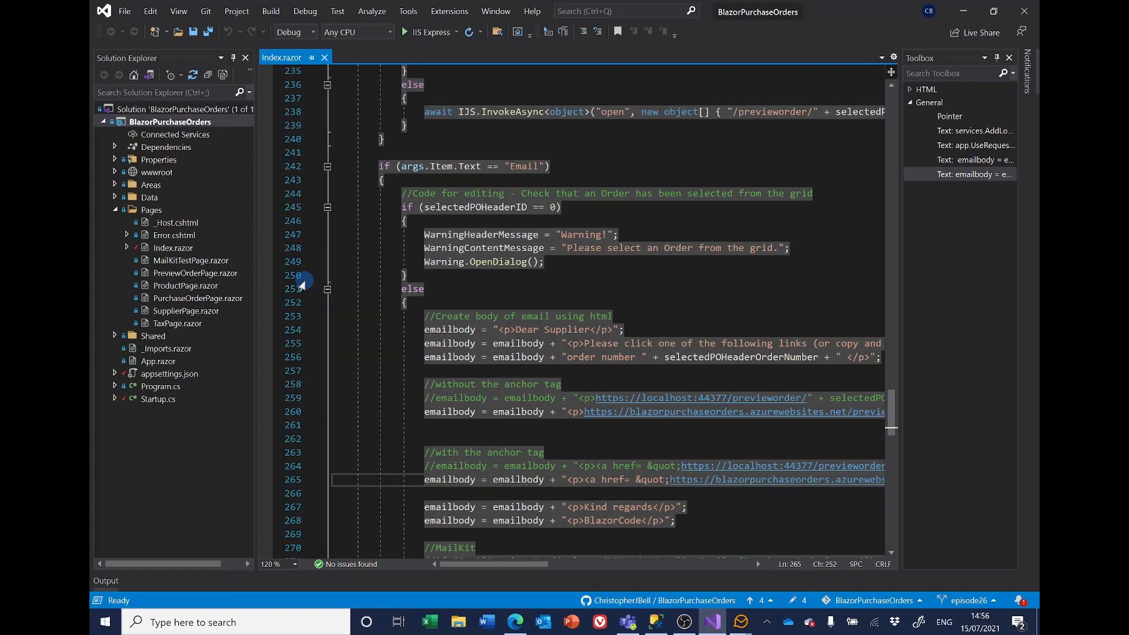
Open appsettings.Development.json and appsettings.json, and copy the whole ConnectionStrings section from appsettings.json
{"action": "left_click", "coordinate": [114, 375]}
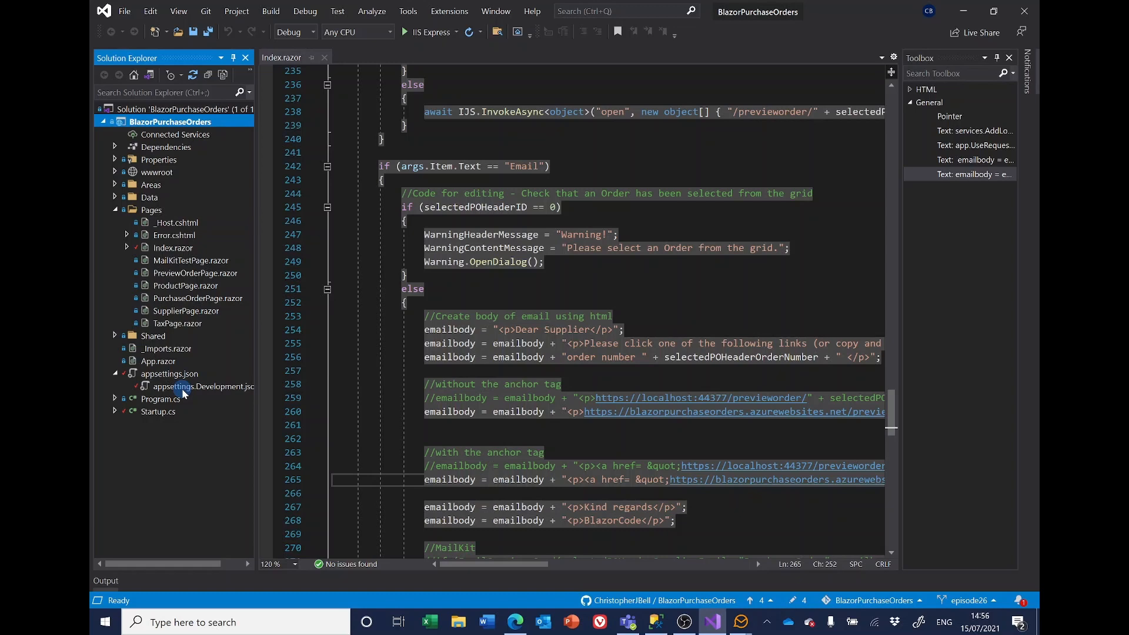
{"action": "left_click", "coordinate": [182, 388]}
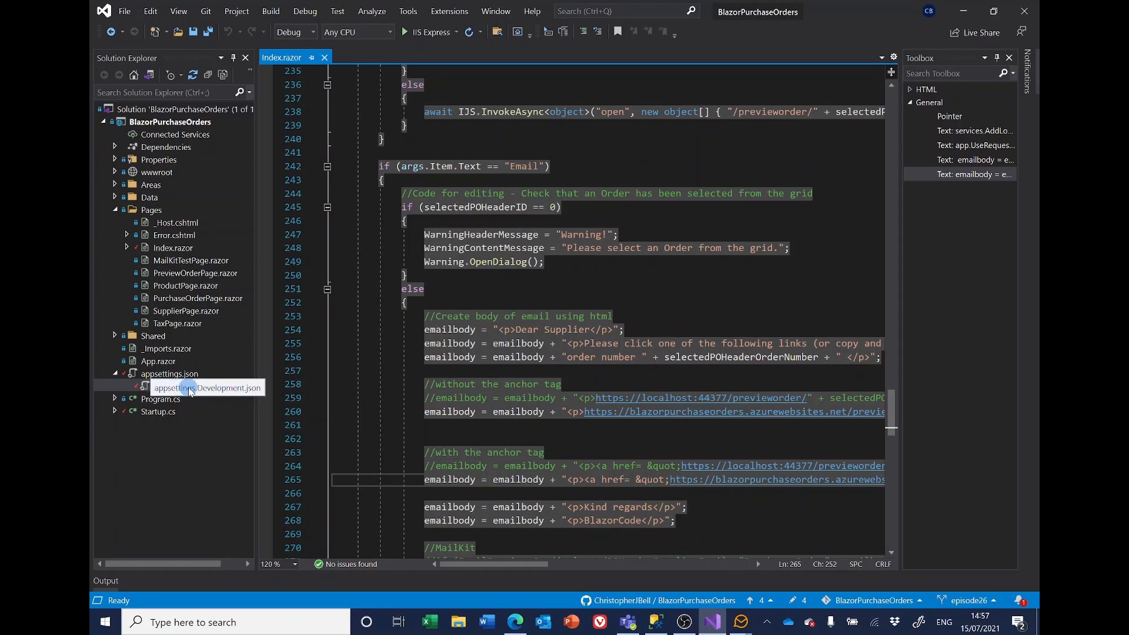
{"action": "double_click", "coordinate": [190, 389]}
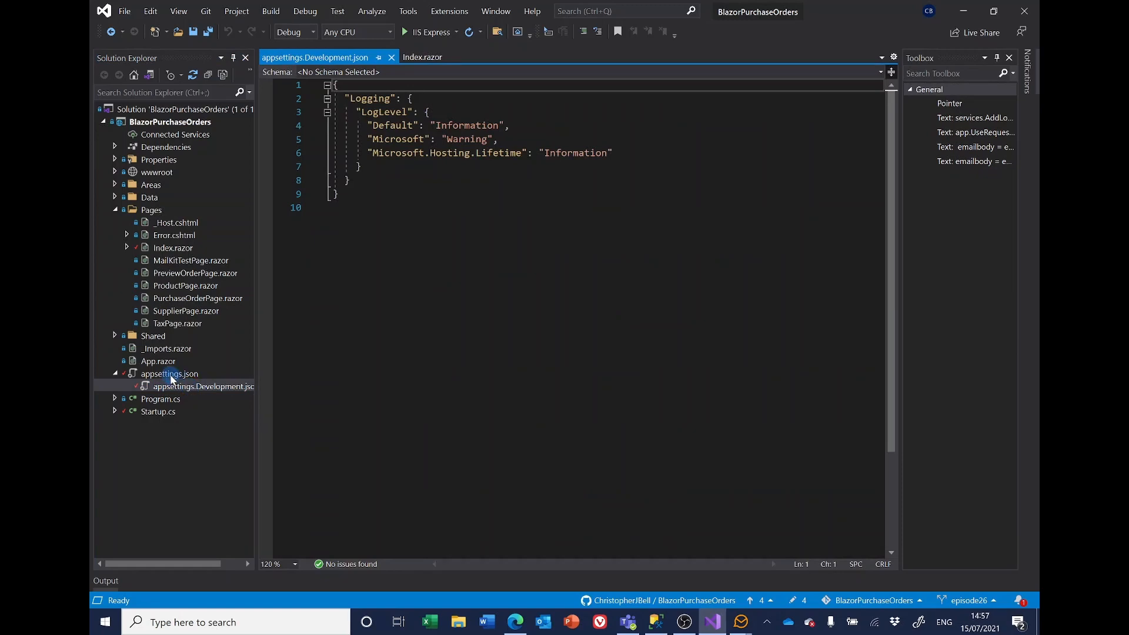
{"action": "double_click", "coordinate": [170, 374]}
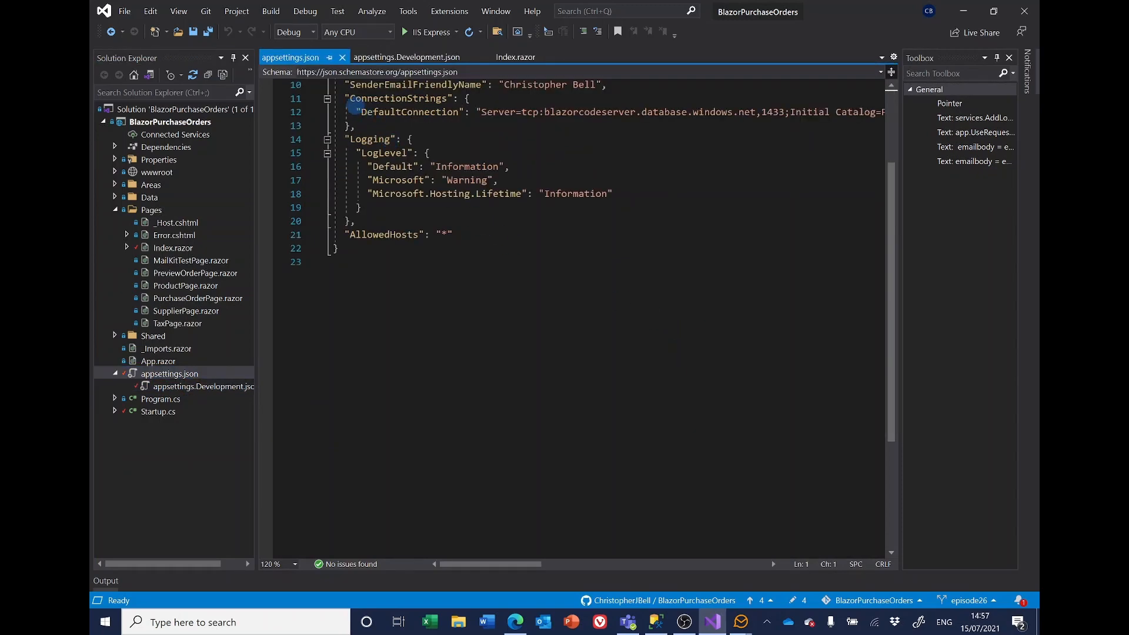
{"action": "mouse_move", "coordinate": [344, 97]}
{"action": "left_click_drag", "start_coordinate": [344, 97], "coordinate": [377, 124]}
{"action": "key", "text": "ctrl+c"}
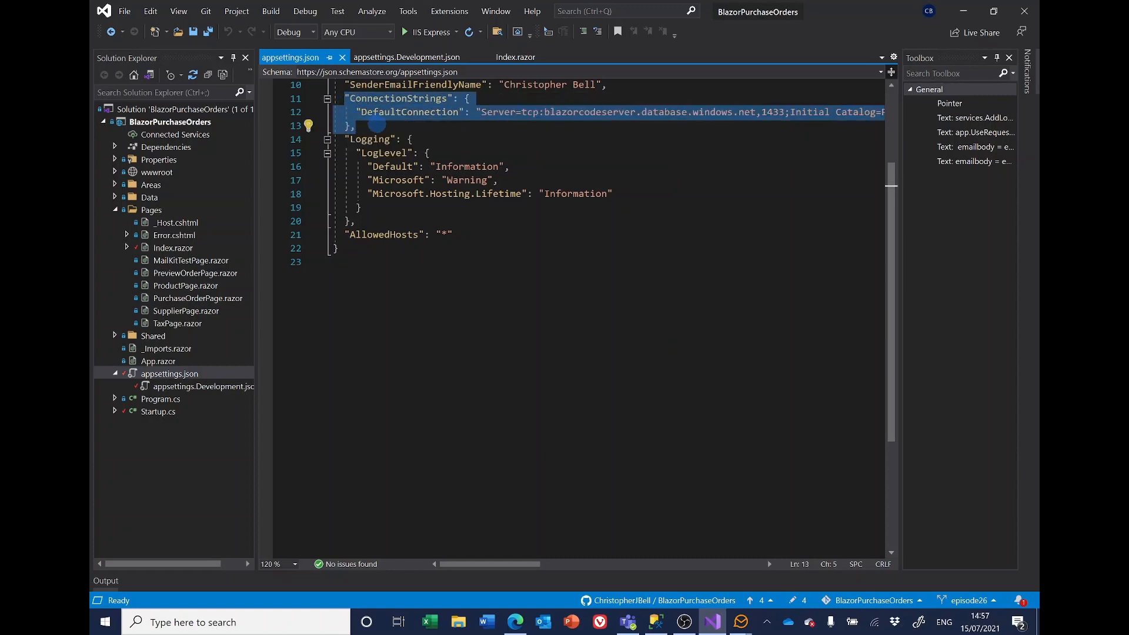
Paste the copied ConnectionStrings section directly after the opening brace in appsettings.Development.json
{"action": "double_click", "coordinate": [180, 388]}
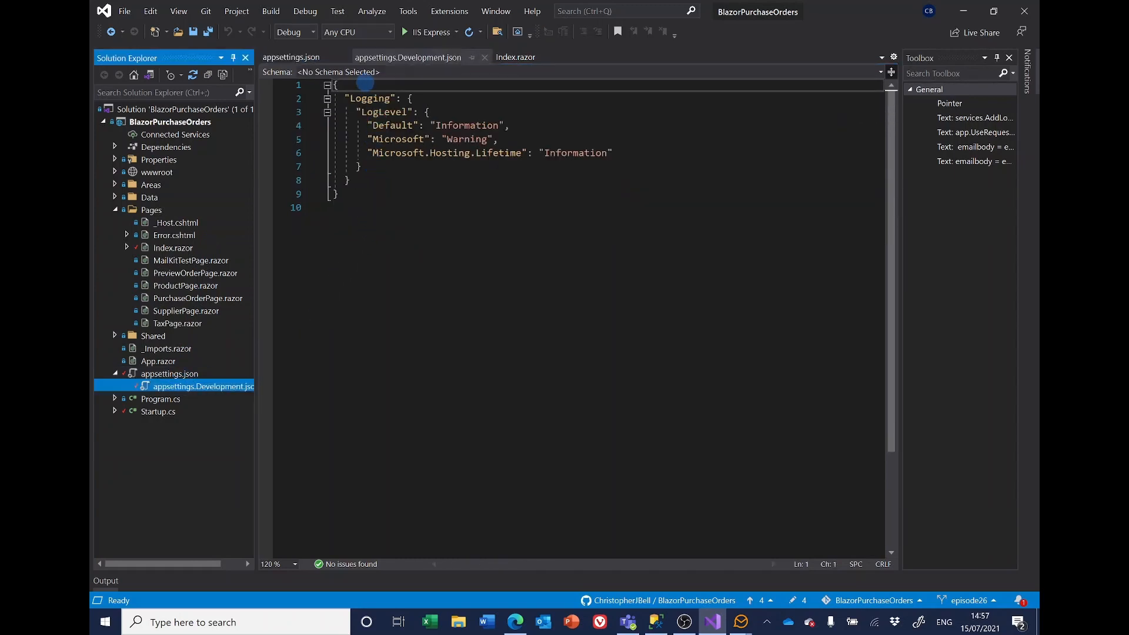
{"action": "left_click", "coordinate": [365, 85]}
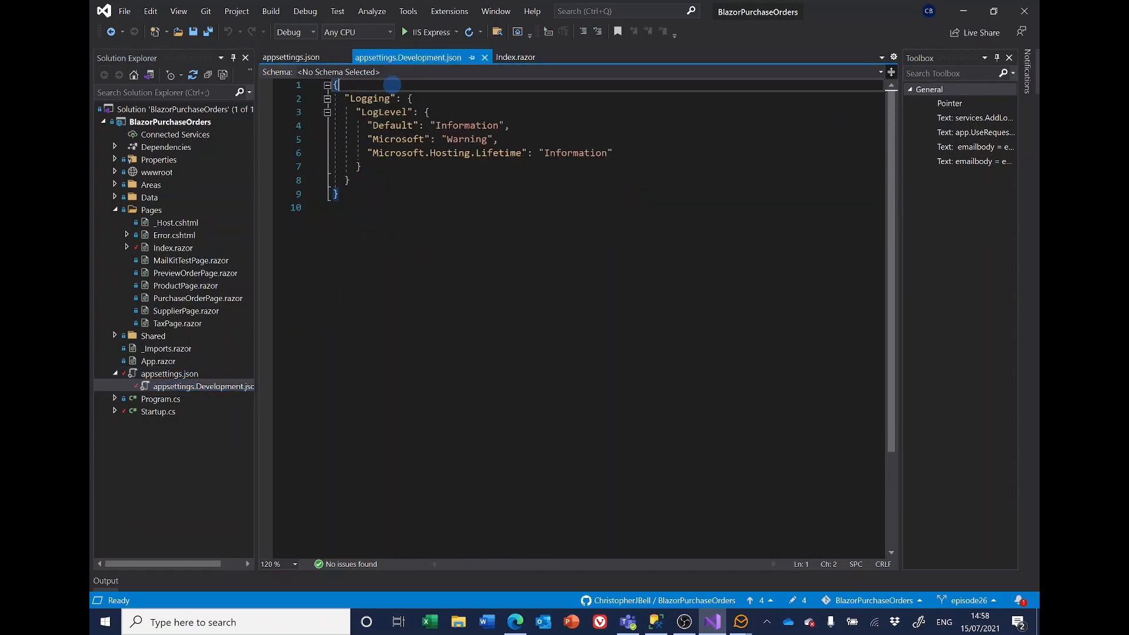
{"action": "key", "text": "ctrl+v"}
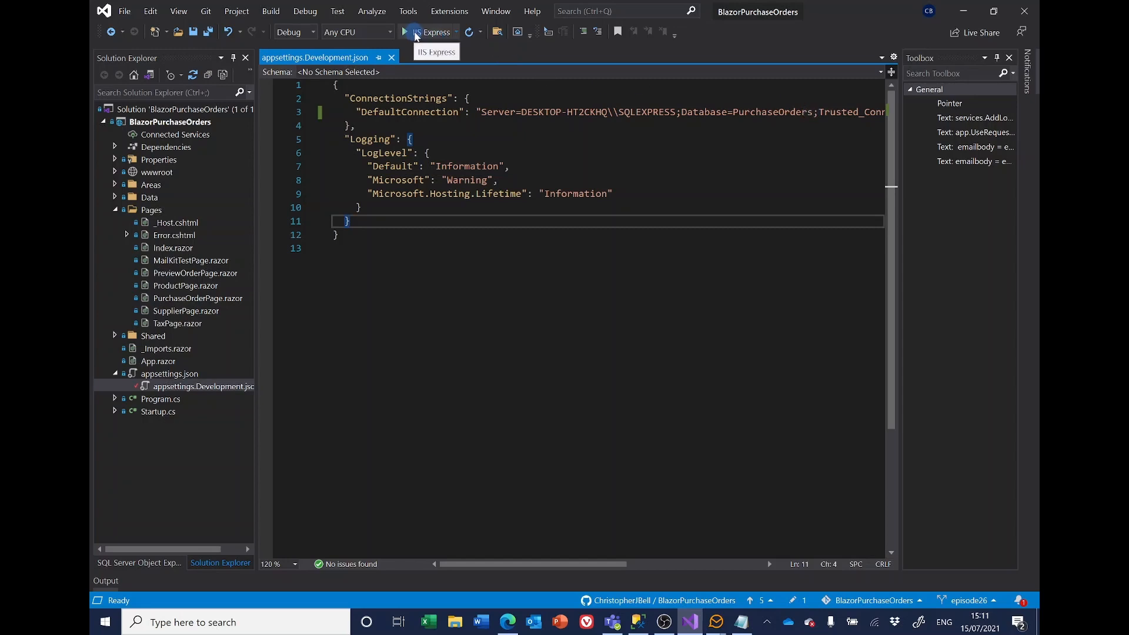
Run the app locally with IIS Express, check the rates on its Tax Rates page, and close the browser
{"action": "left_click", "coordinate": [416, 35]}
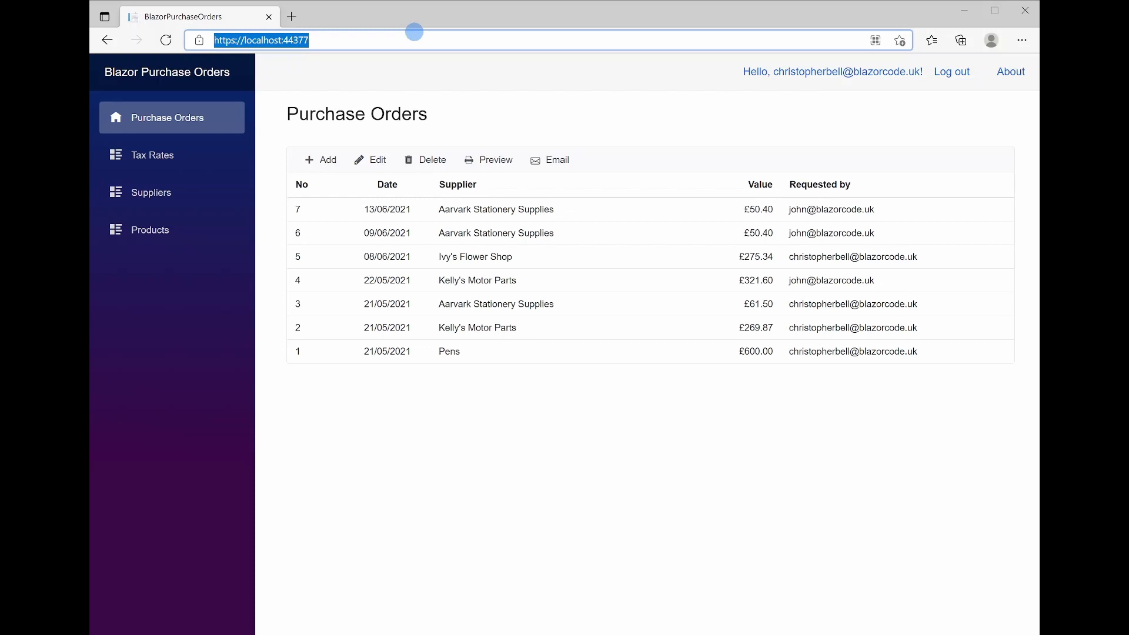
{"action": "left_click", "coordinate": [149, 156]}
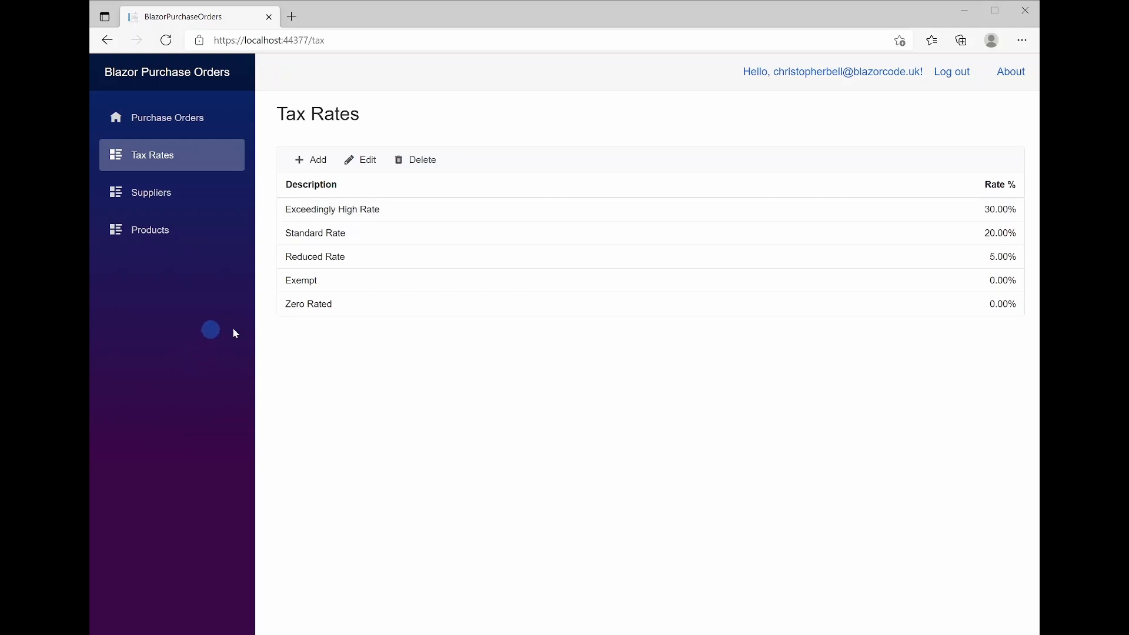
{"action": "left_click", "coordinate": [1026, 11]}
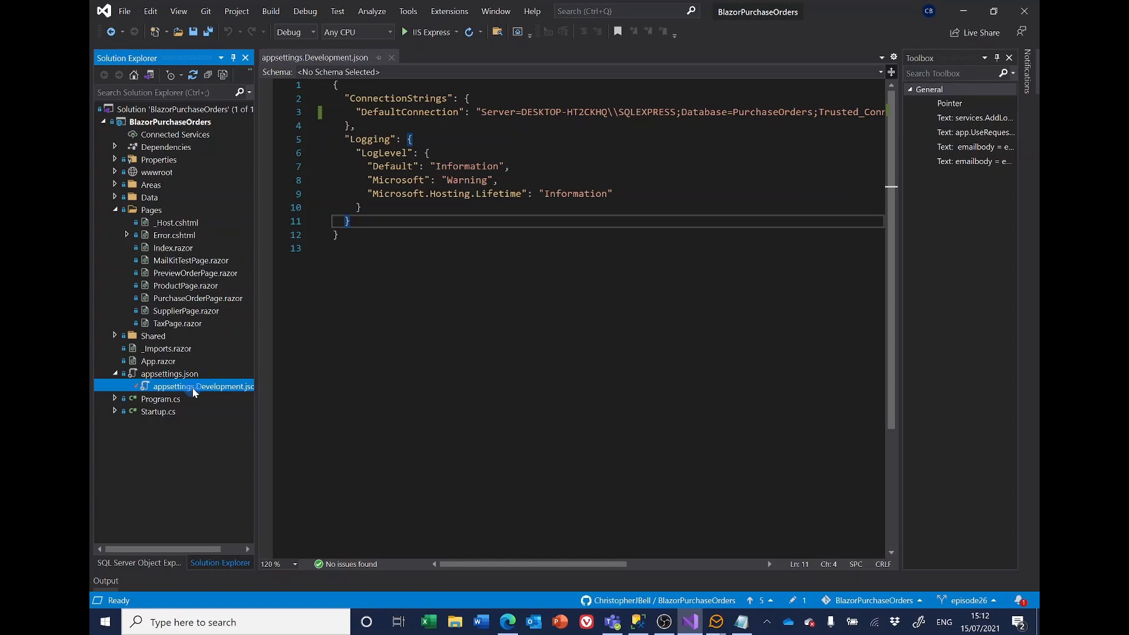
Publish the BlazorPurchaseOrders project to Azure with the Web Deploy profile, and check the published site's Tax Rates page
{"action": "left_click", "coordinate": [170, 122]}
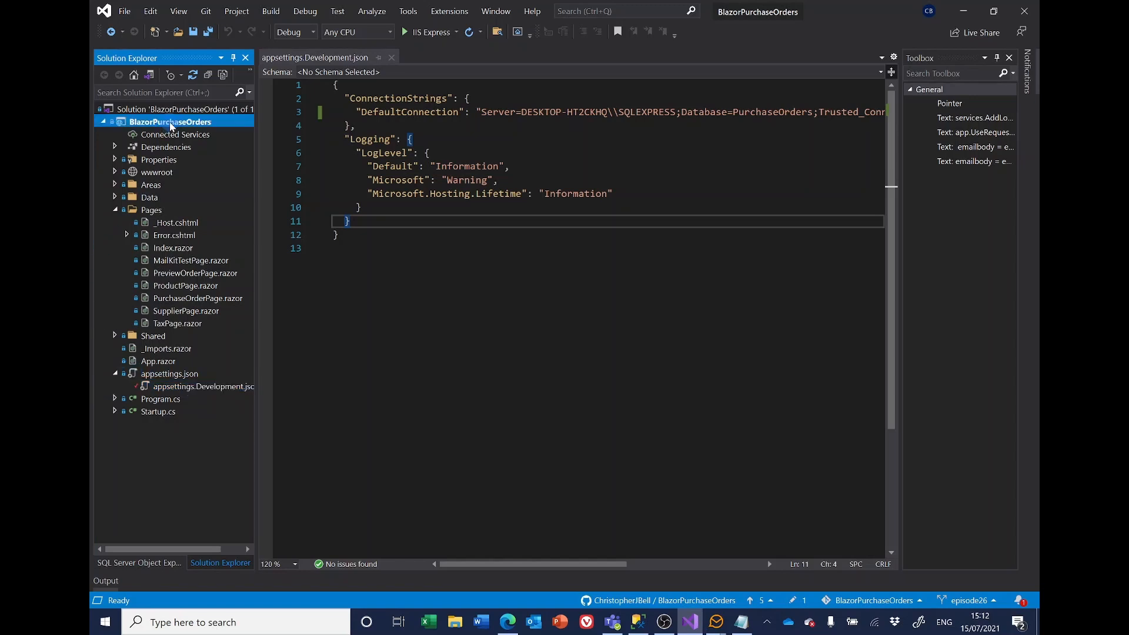
{"action": "right_click", "coordinate": [170, 124]}
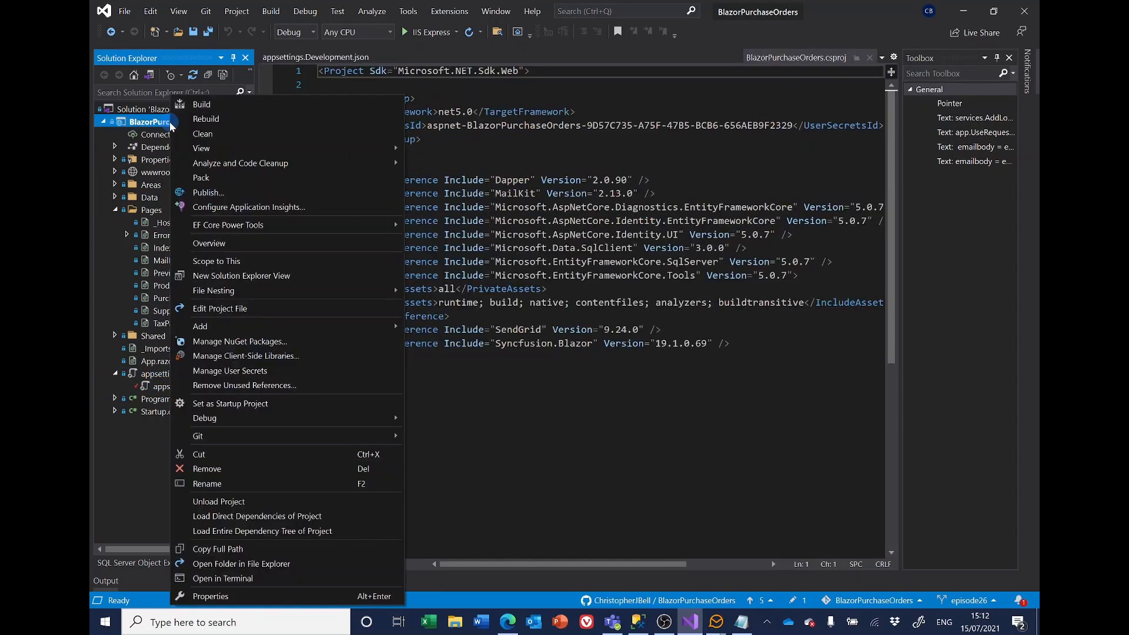
{"action": "left_click", "coordinate": [202, 193]}
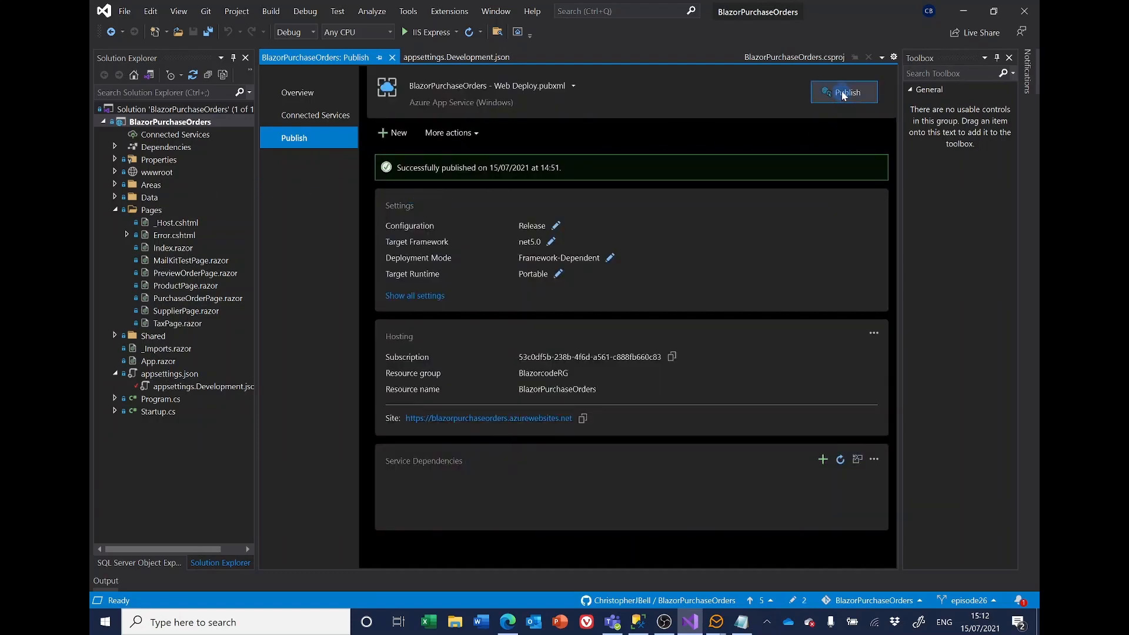
{"action": "left_click", "coordinate": [843, 96]}
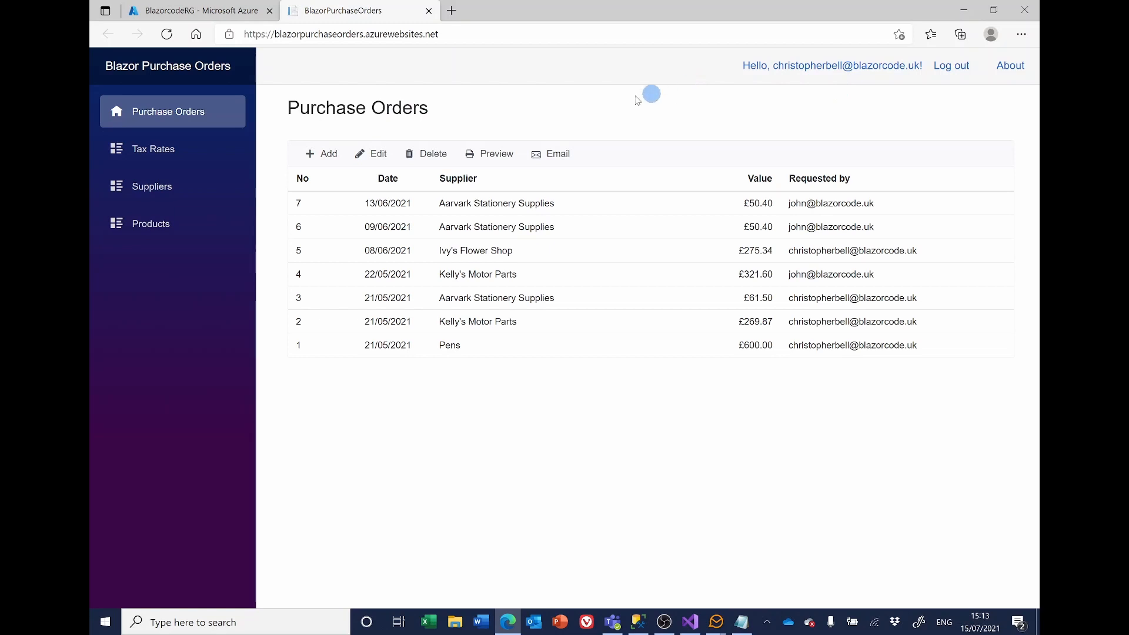
{"action": "left_click", "coordinate": [140, 152]}
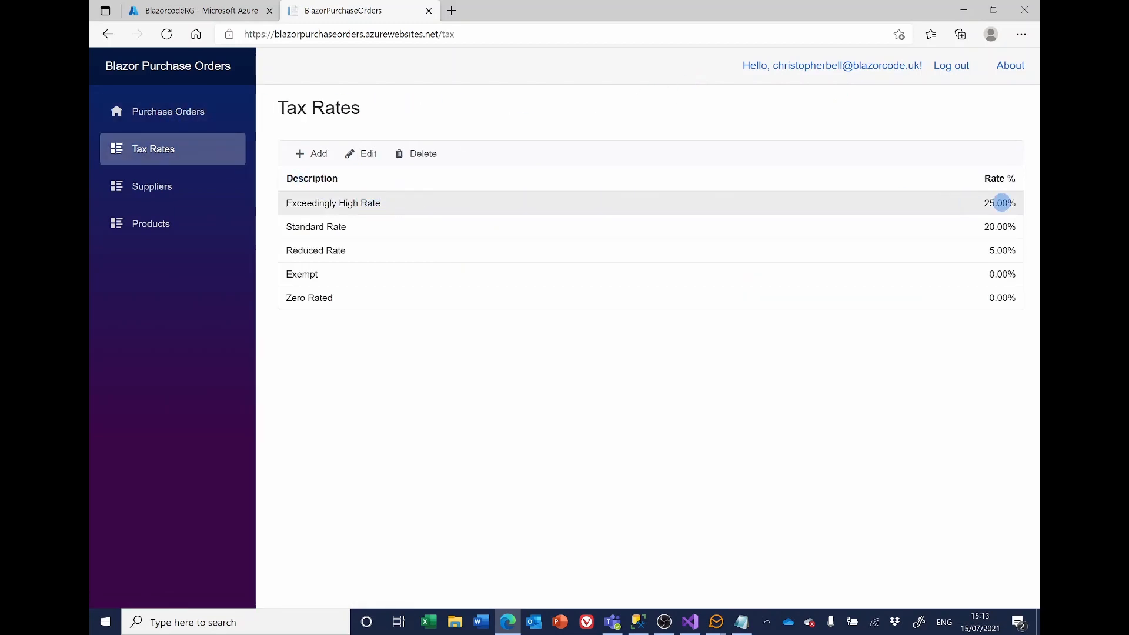
Set the Spanner-01 line's quantity to 30 on Kelly's Motor Parts purchase order 2, and save the line and the order
{"action": "left_click", "coordinate": [170, 115]}
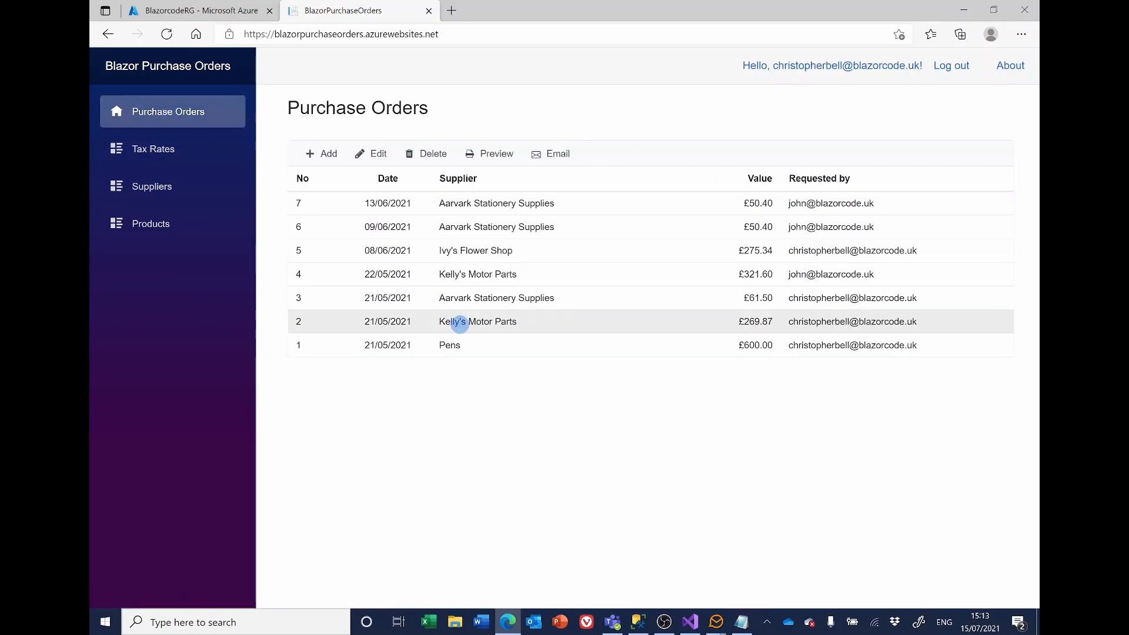
{"action": "left_click", "coordinate": [454, 320]}
{"action": "left_click", "coordinate": [372, 153]}
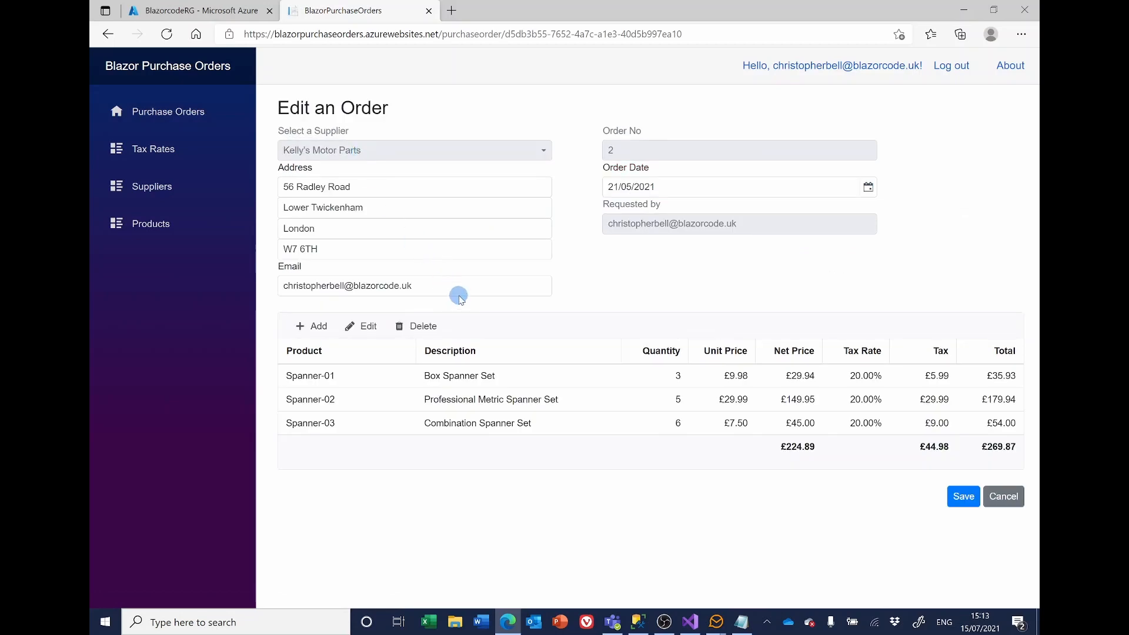
{"action": "left_click", "coordinate": [411, 373]}
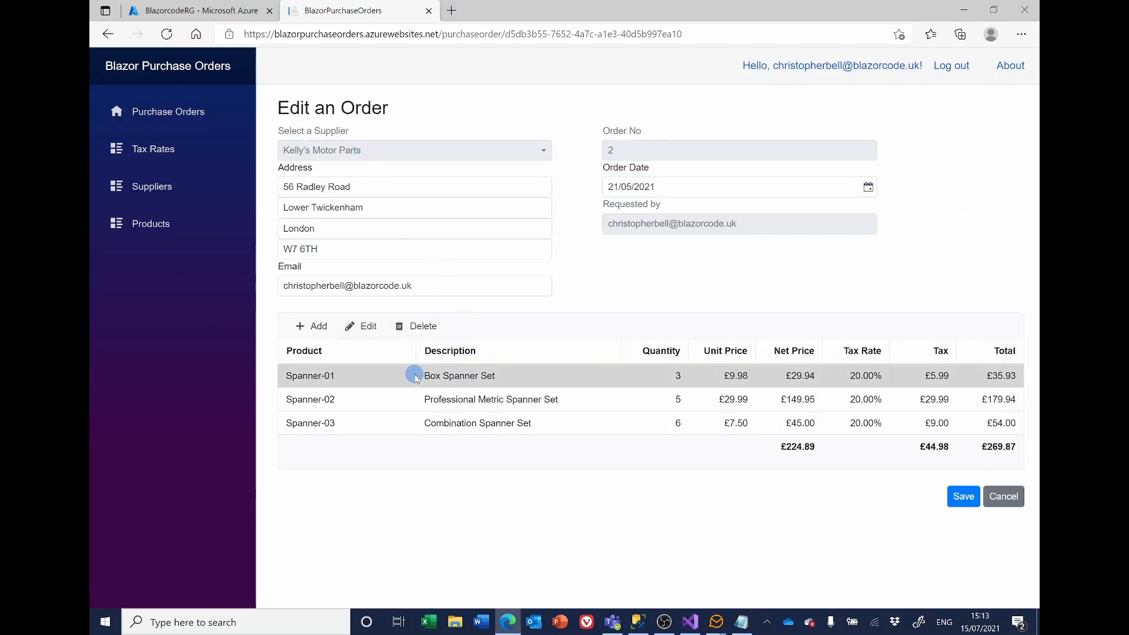
{"action": "left_click", "coordinate": [366, 330]}
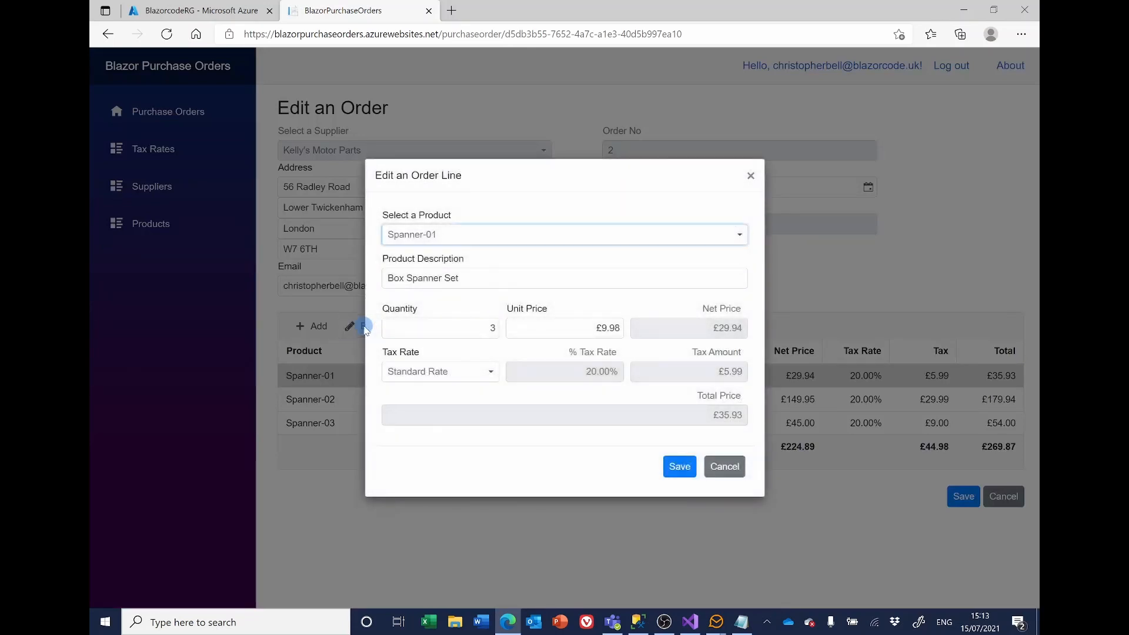
{"action": "left_click", "coordinate": [469, 325]}
{"action": "double_click", "coordinate": [480, 327]}
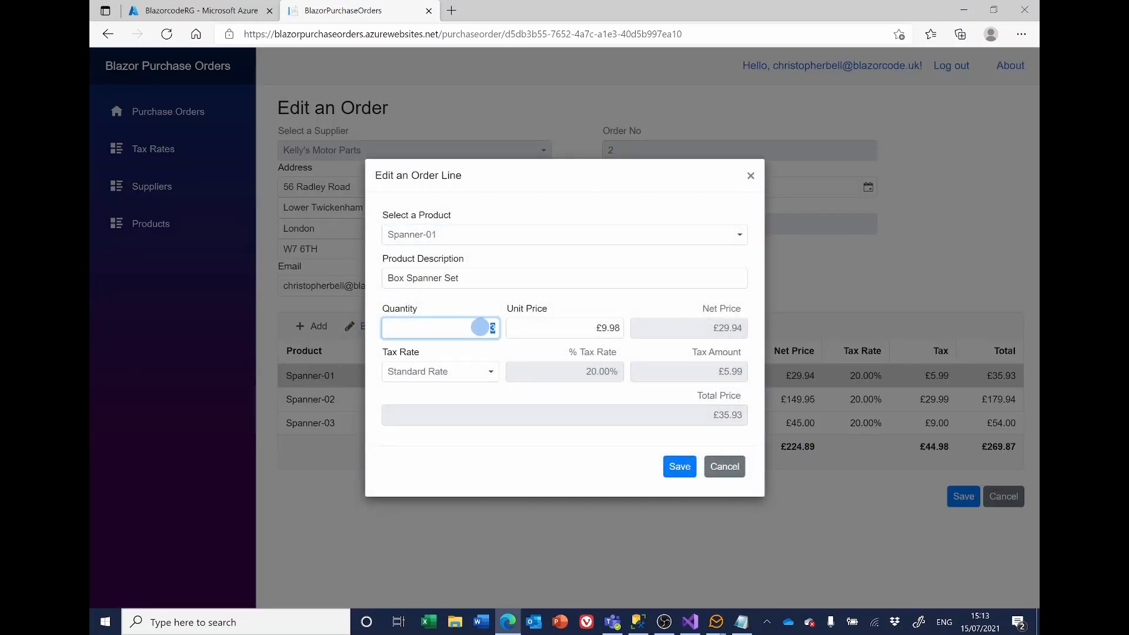
{"action": "type", "text": "30"}
{"action": "key", "text": "Tab"}
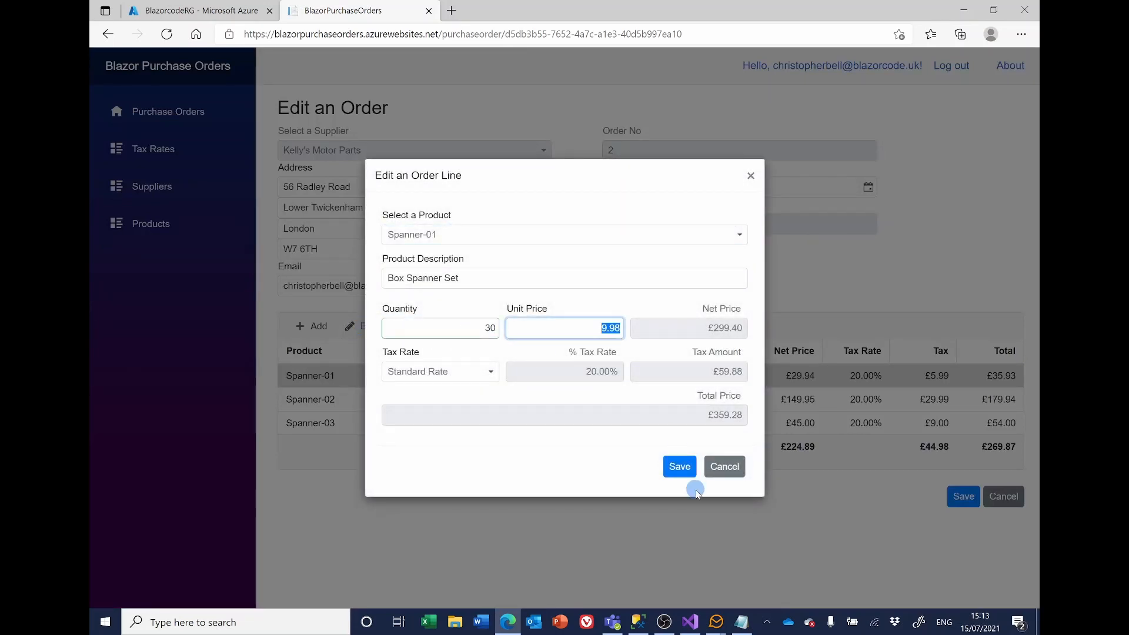
{"action": "left_click", "coordinate": [680, 467]}
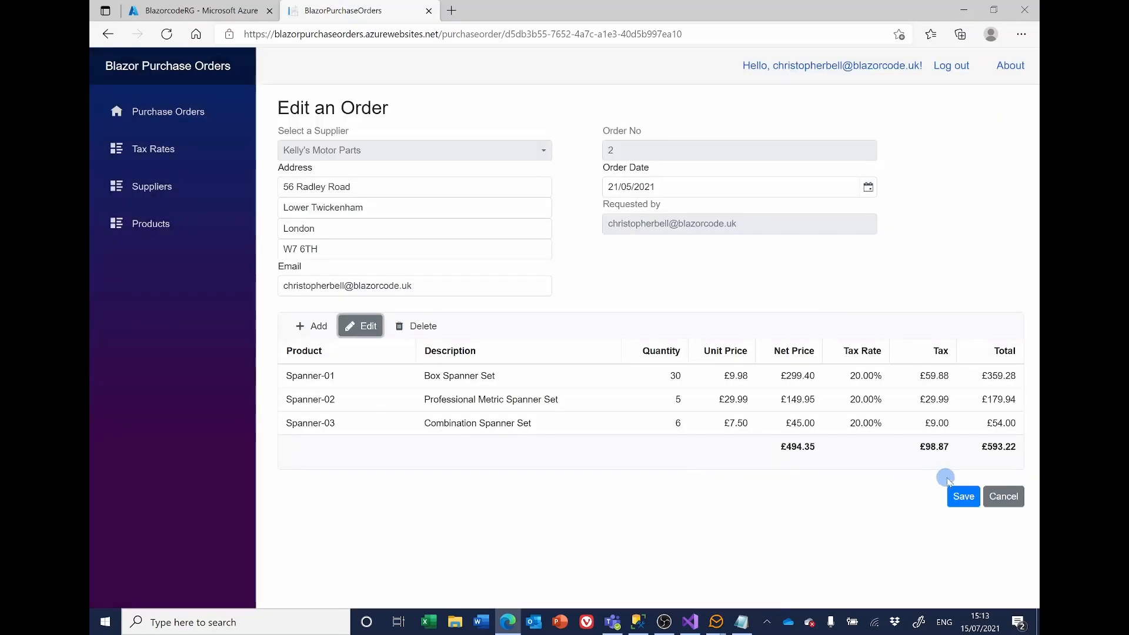
{"action": "left_click", "coordinate": [962, 496]}
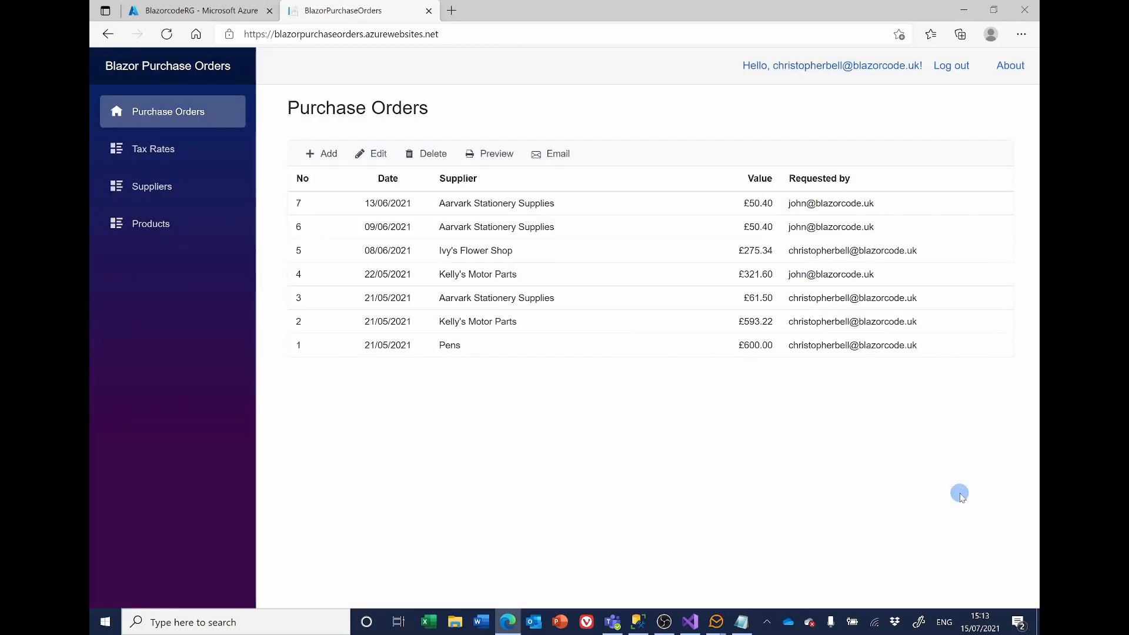